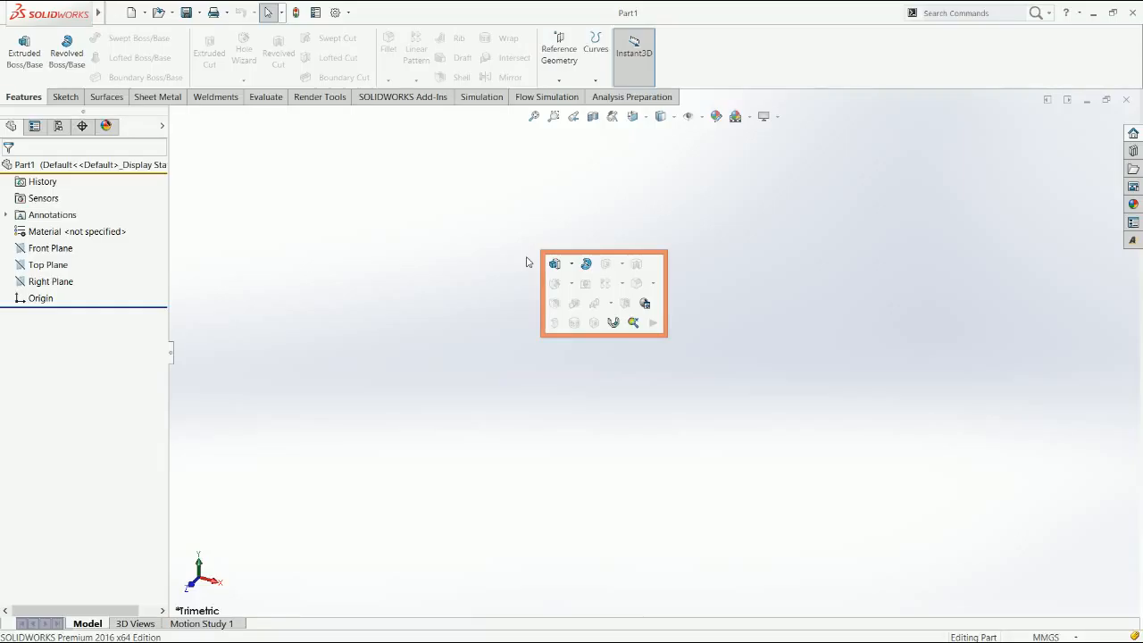
Step: Create a reference plane offset 1.2 m above the Top Plane
key("Escape")
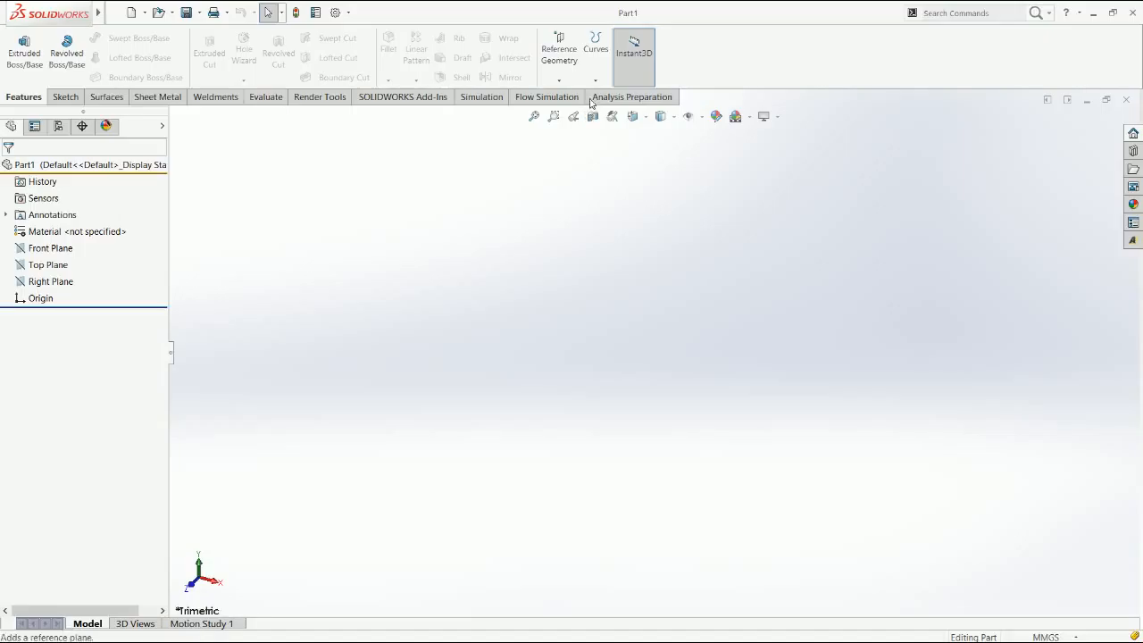
left_click(559, 49)
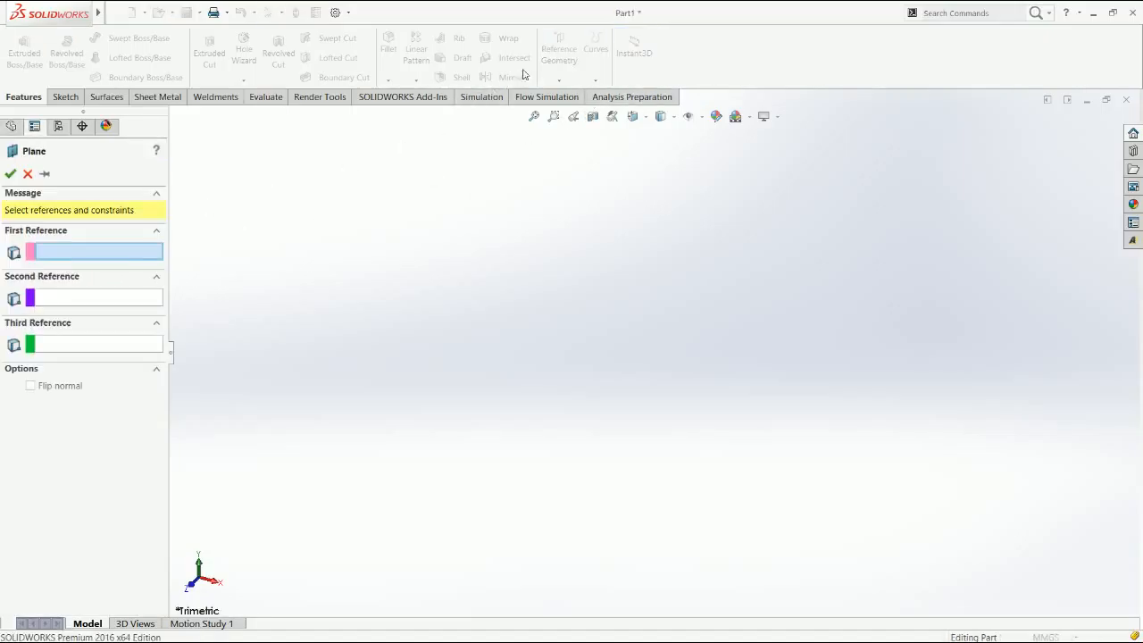
left_click(229, 218)
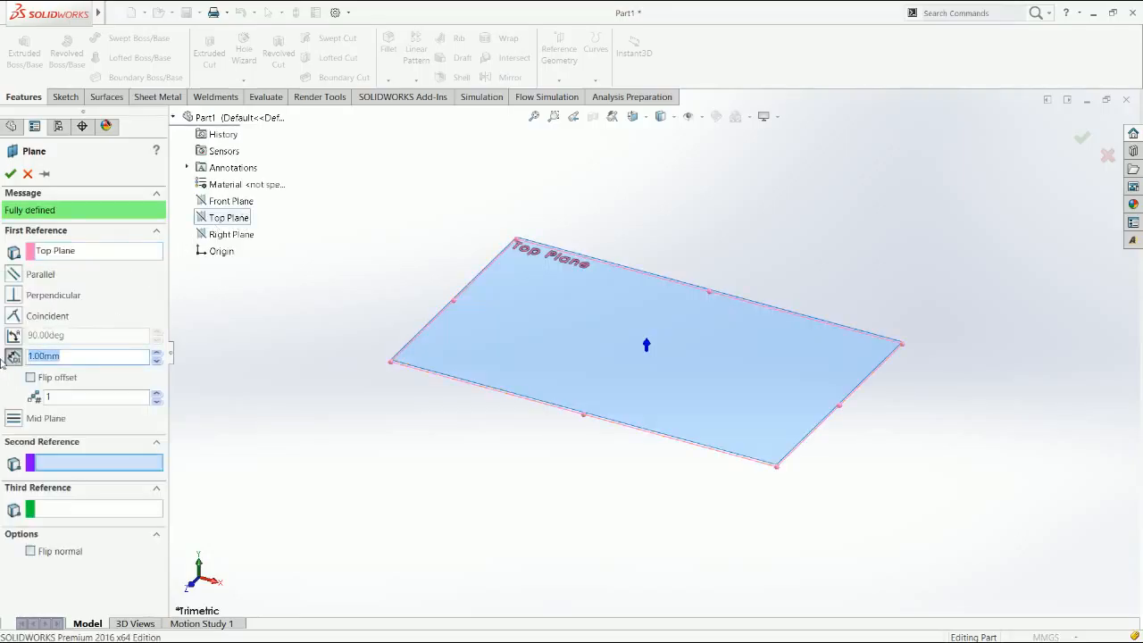
type("1")
type(".2m")
key("Return")
key("f")
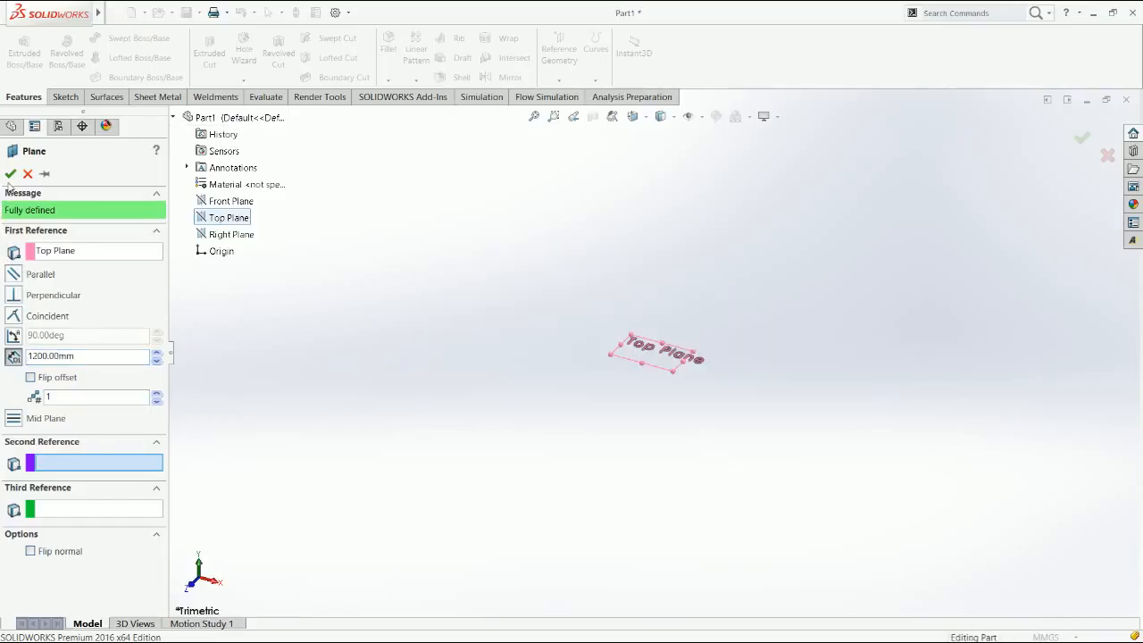
left_click(9, 173)
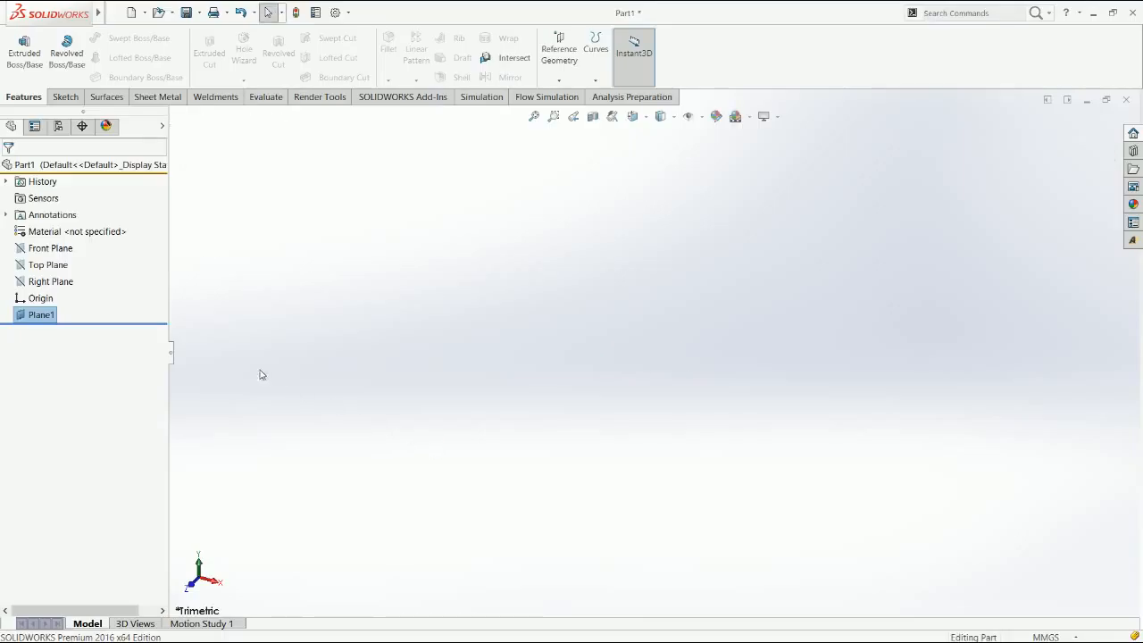
Step: Show the Top Plane and fit both it and the offset plane in the view
left_click(45, 281)
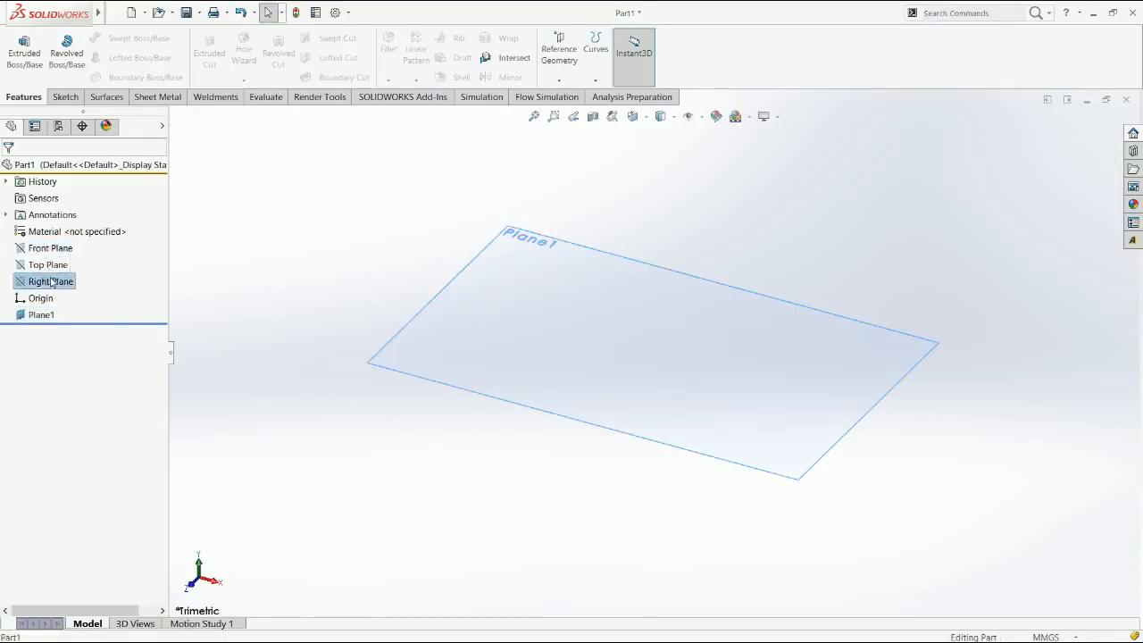
left_click(33, 267)
left_click(33, 268)
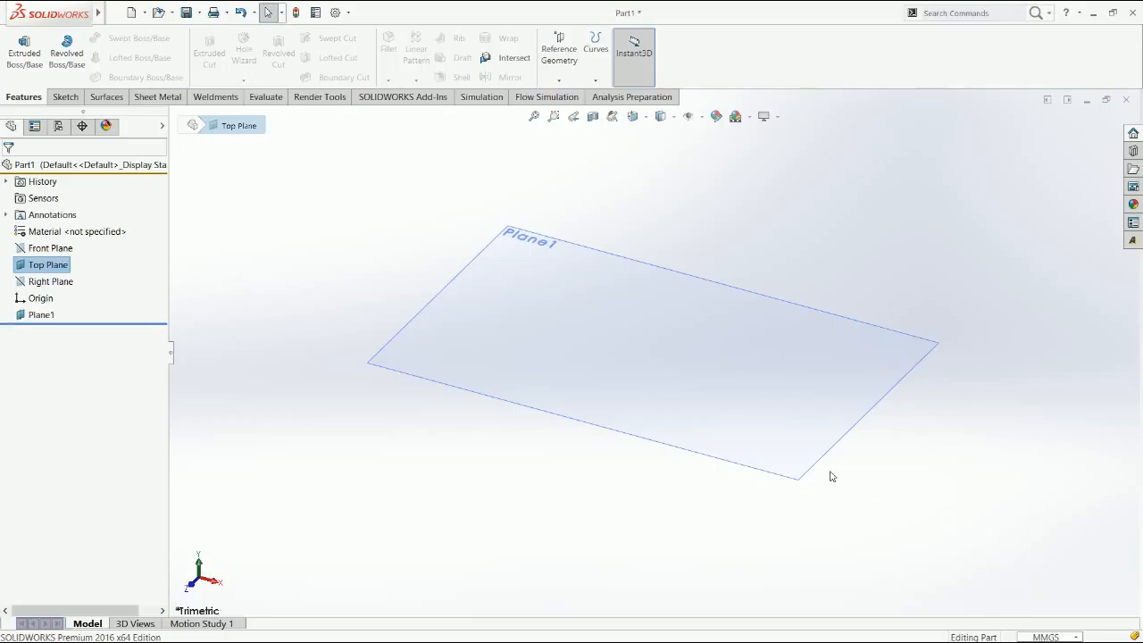
key("f")
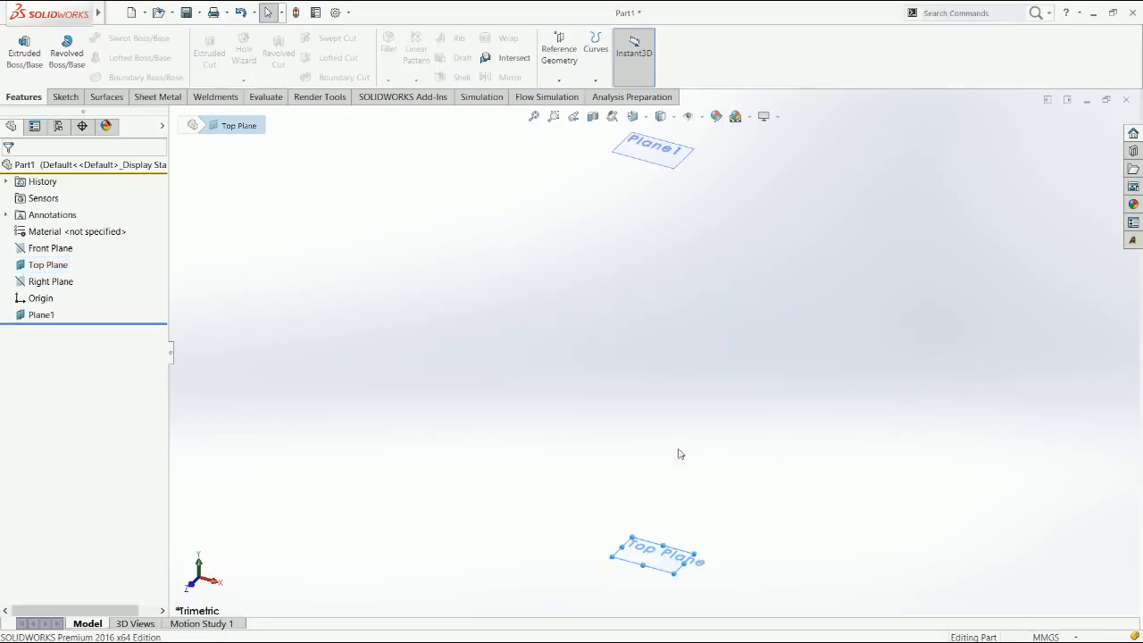
Step: Start an extruded boss sketch on Plane1 and choose the center rectangle type
left_click(44, 315)
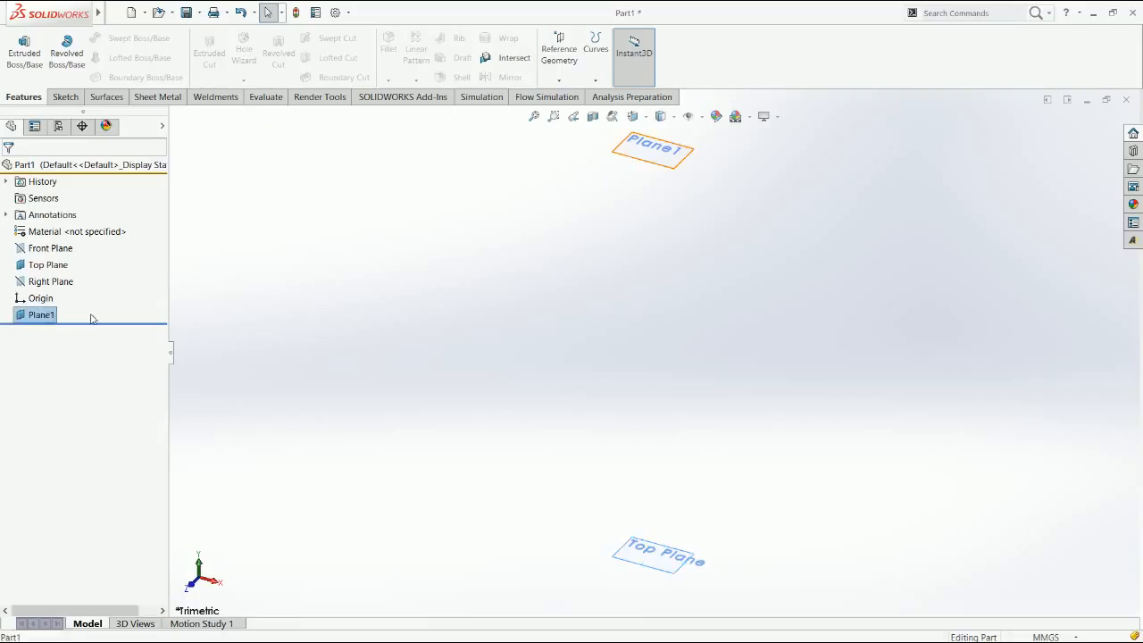
left_click(24, 52)
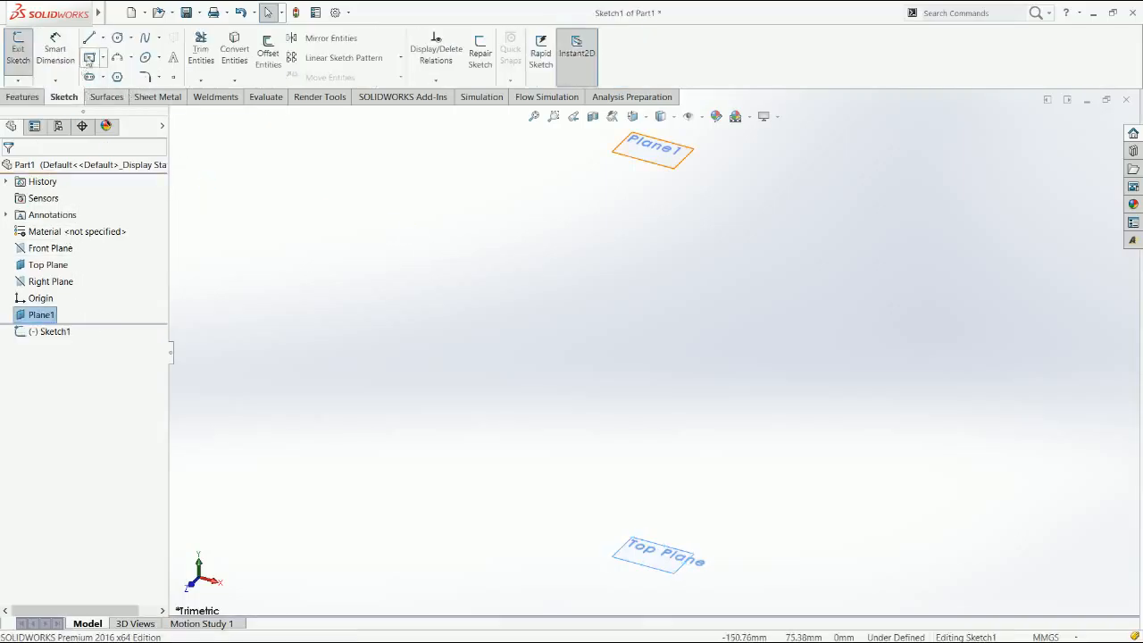
left_click(89, 57)
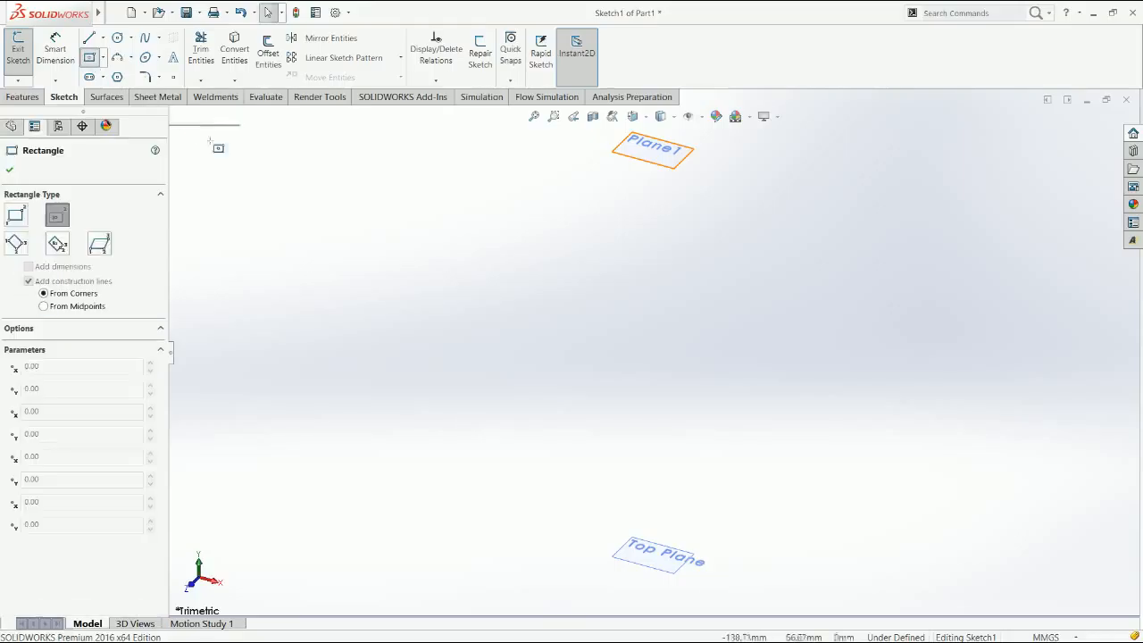
left_click(57, 218)
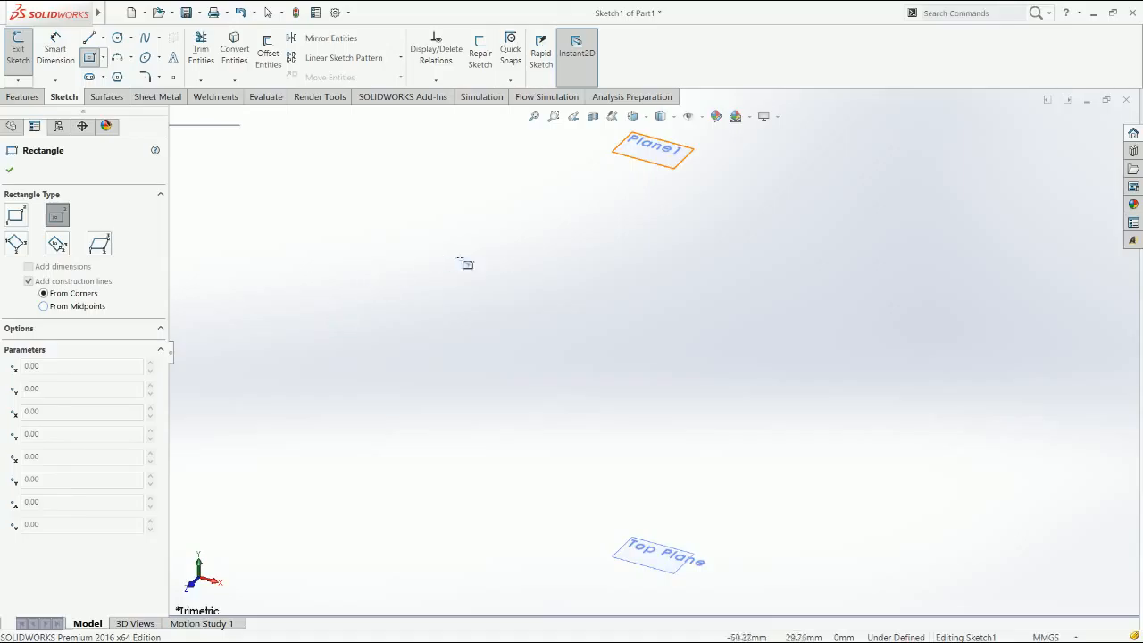
Step: Try two center rectangles, about 33 × 30 mm with corner construction lines and about 26 × 29 mm with midpoint ones, and undo both
left_click(469, 259)
left_click(523, 305)
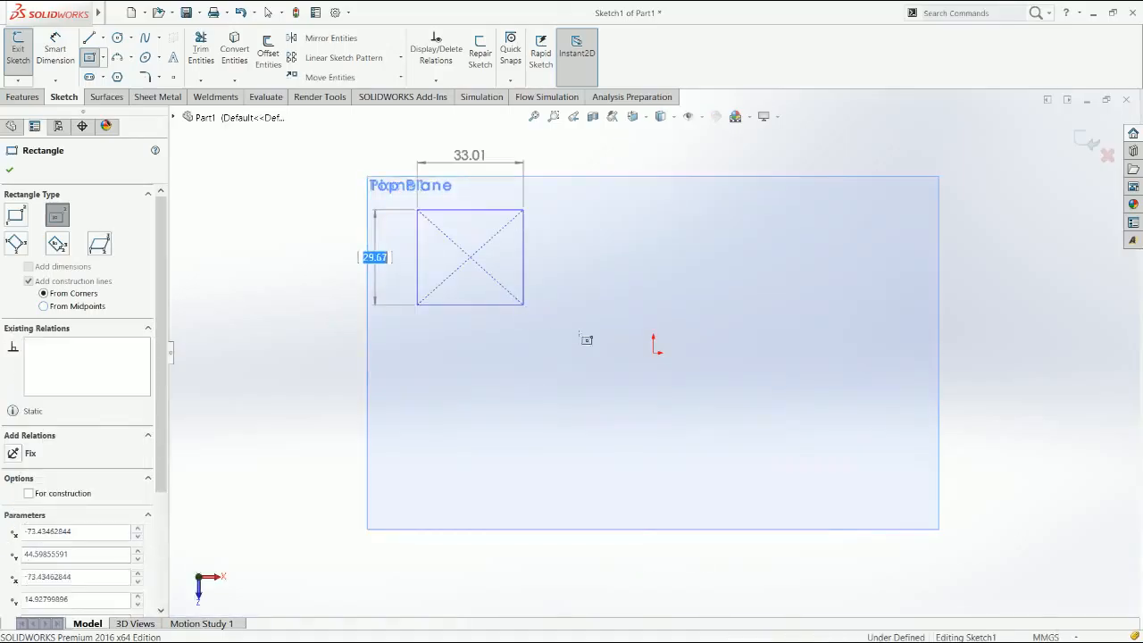
left_click(86, 308)
left_click(816, 262)
left_click(858, 309)
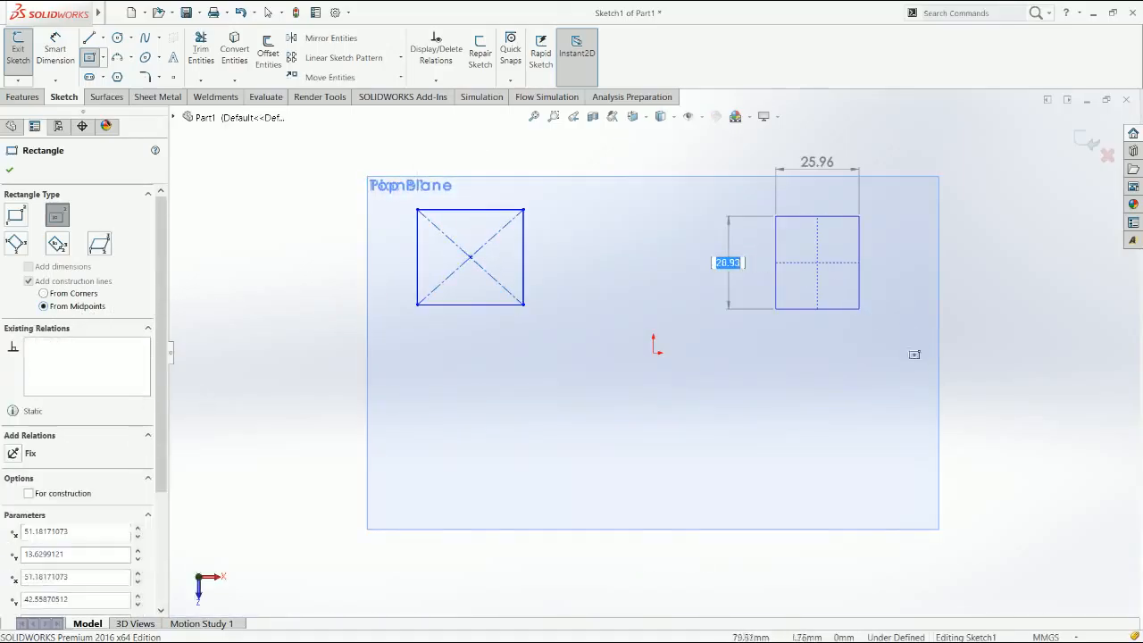
key("Escape")
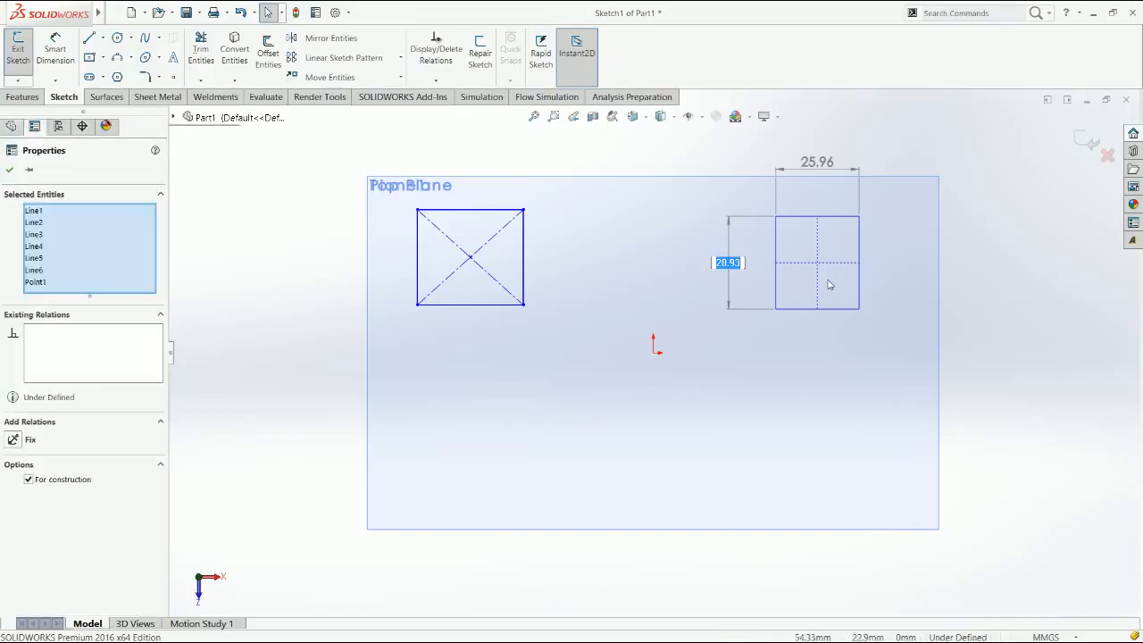
left_click(268, 327)
key("ctrl+z")
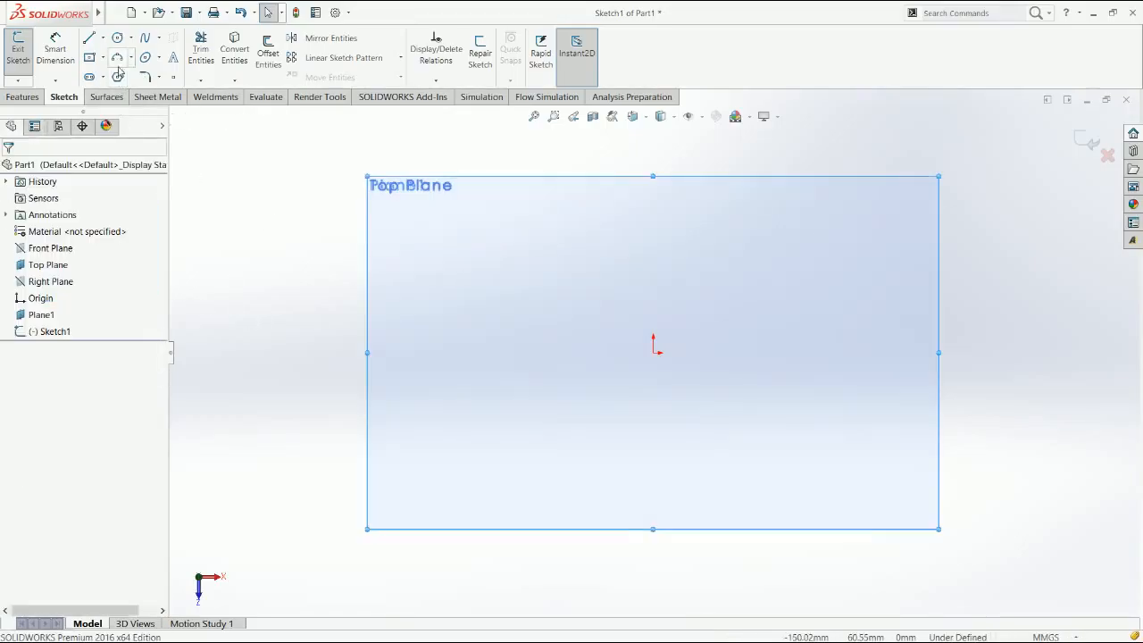
Step: Sketch a center rectangle at the origin with midpoint construction lines, 1000 mm wide and 1500 mm long
left_click(89, 57)
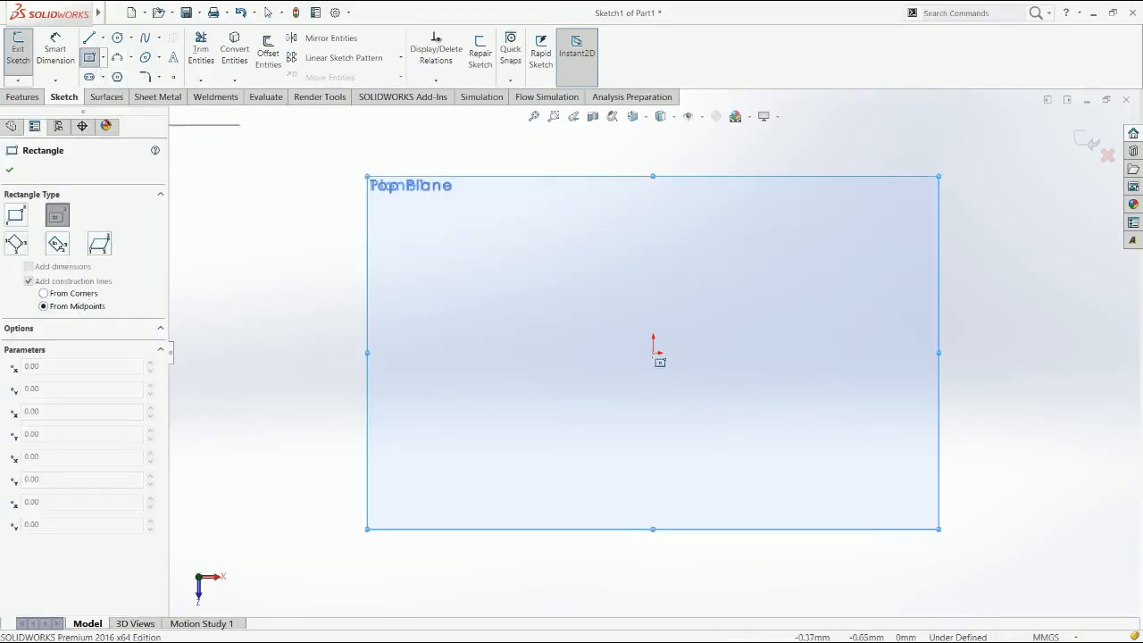
left_click(653, 351)
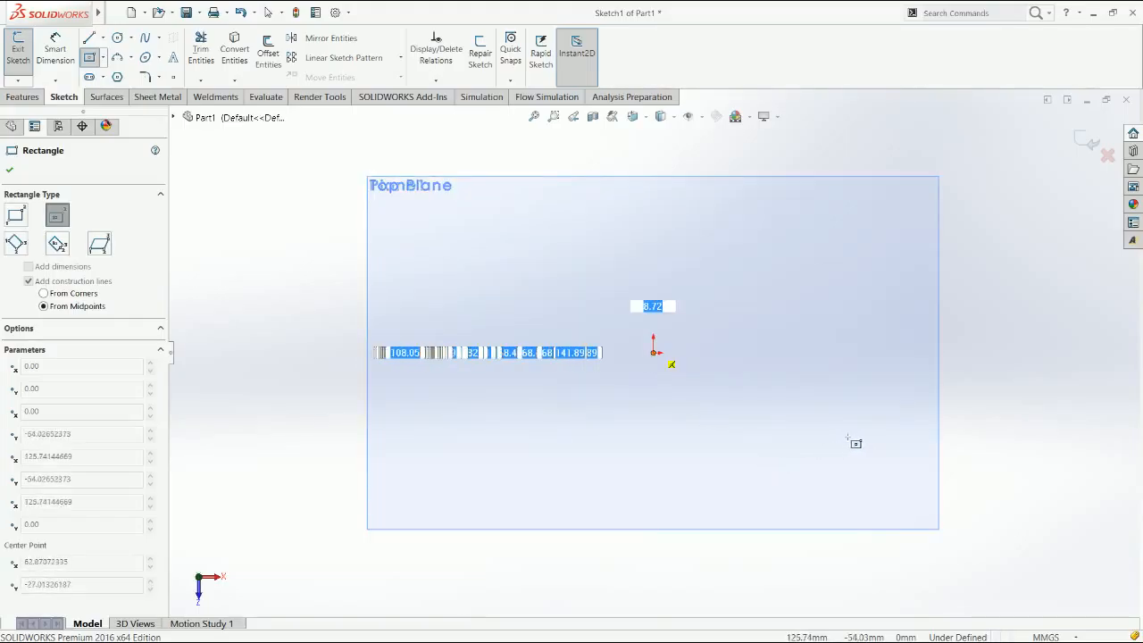
type("1.5m")
key("Tab")
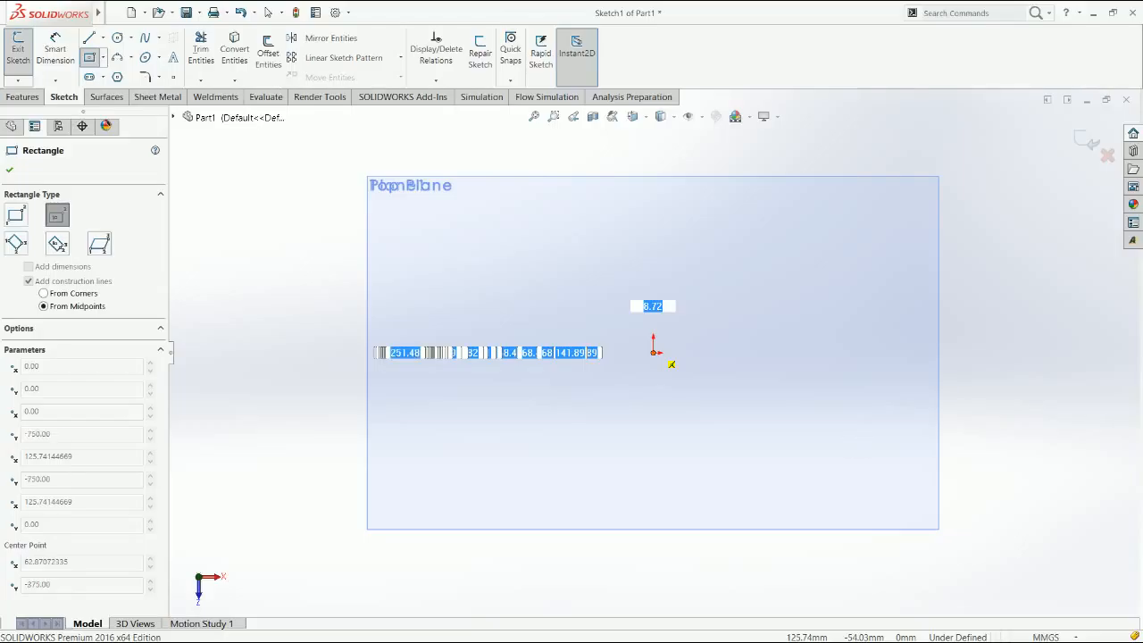
key("Return")
key("Escape")
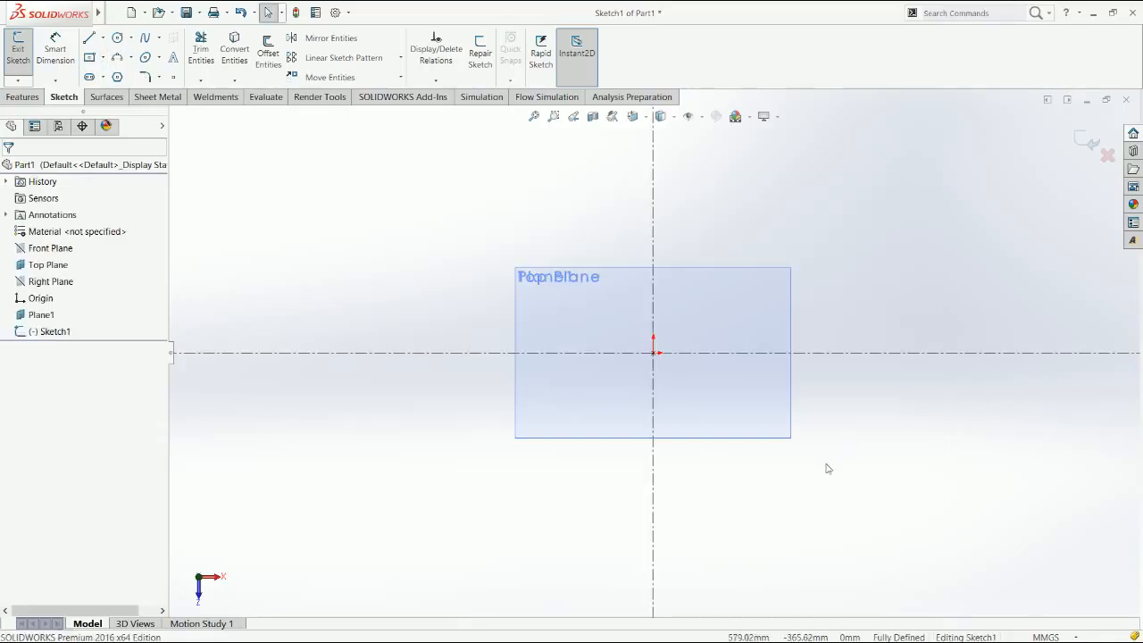
key("f")
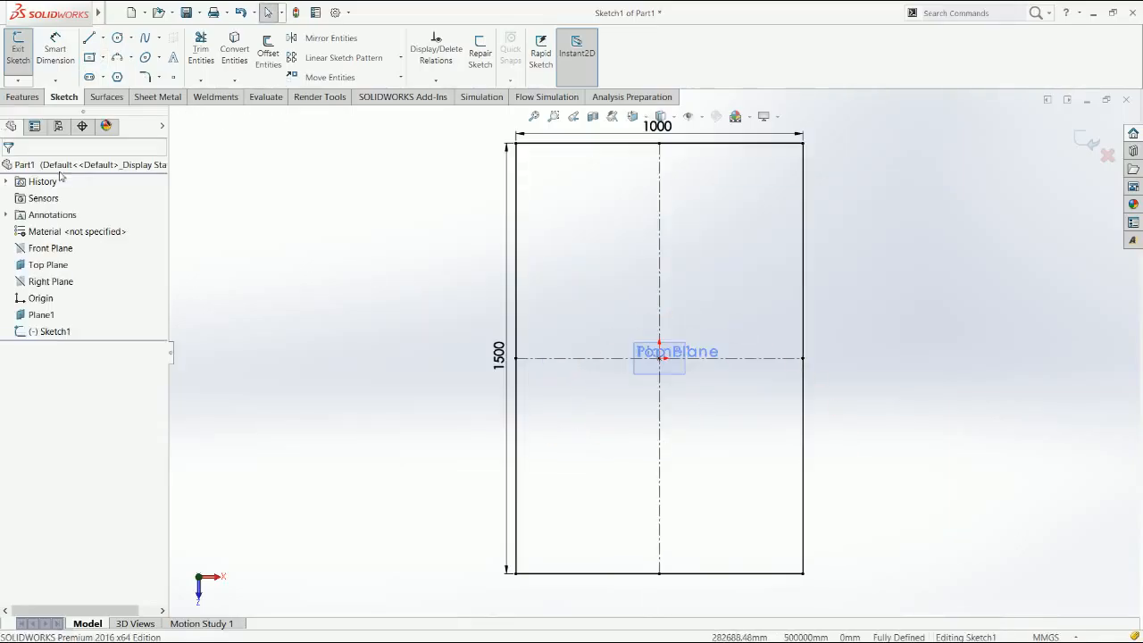
Step: Extrude the rectangle 30 mm from its sketch plane to form the slab
key("ctrl+7")
left_click(23, 97)
left_click(24, 52)
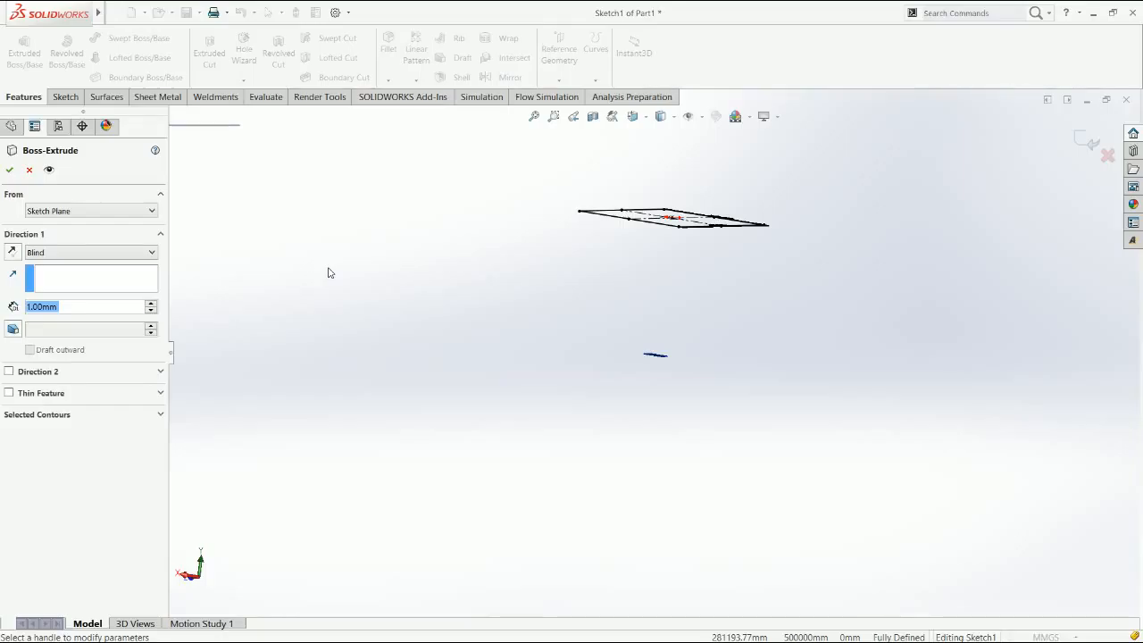
type("30")
key("Return")
left_click(15, 178)
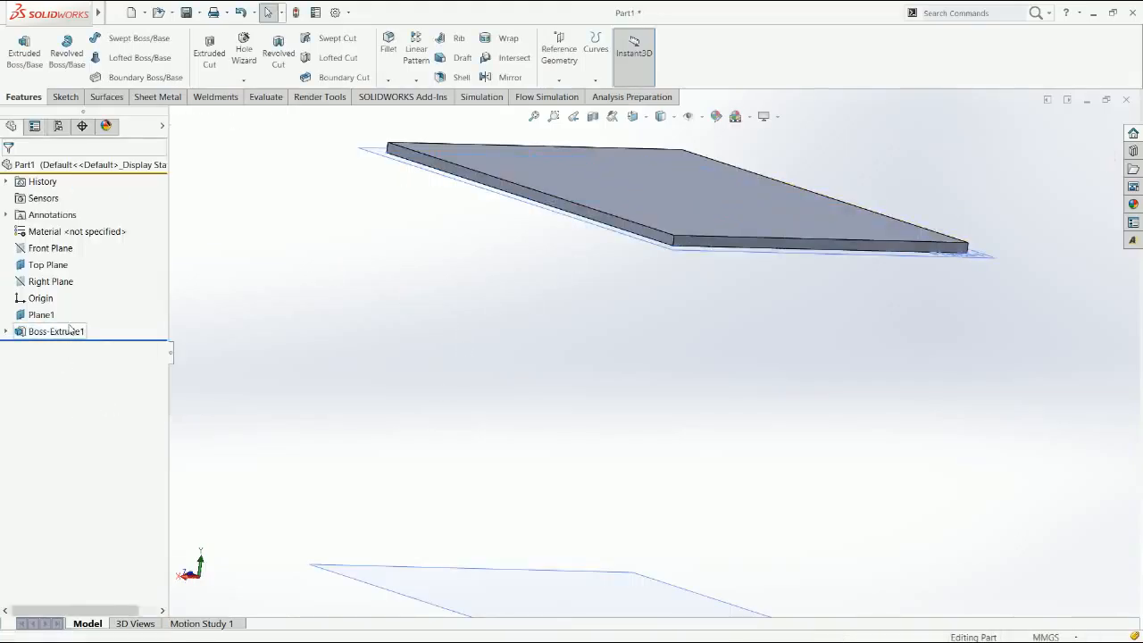
Step: Hide Plane1 and the Top Plane
left_click(41, 314)
left_click(45, 265, "ctrl")
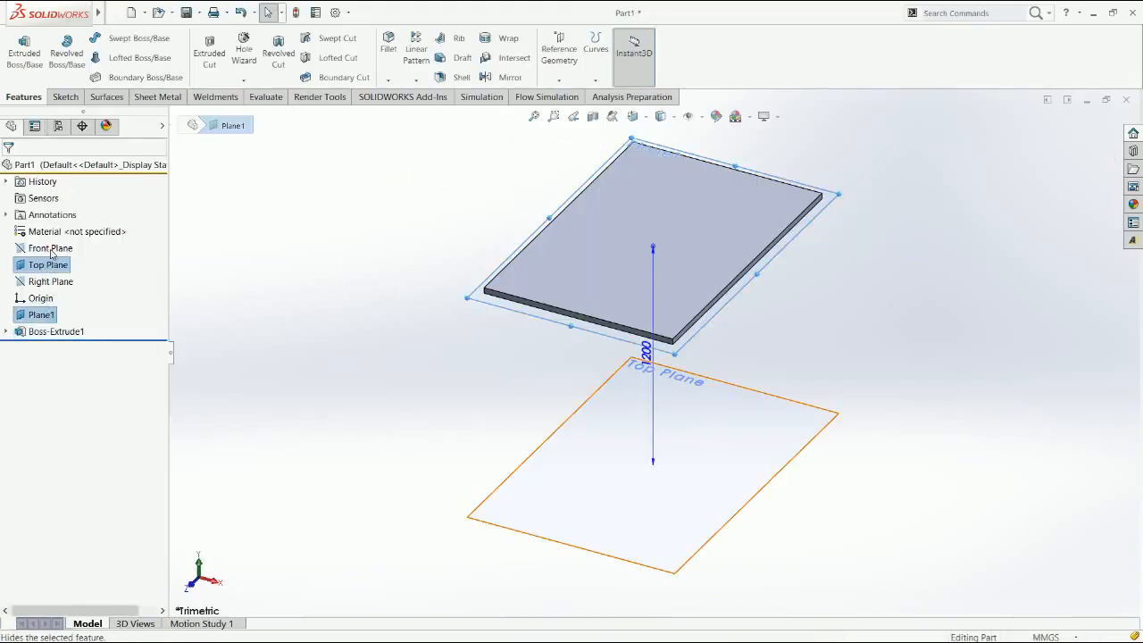
left_click(51, 254)
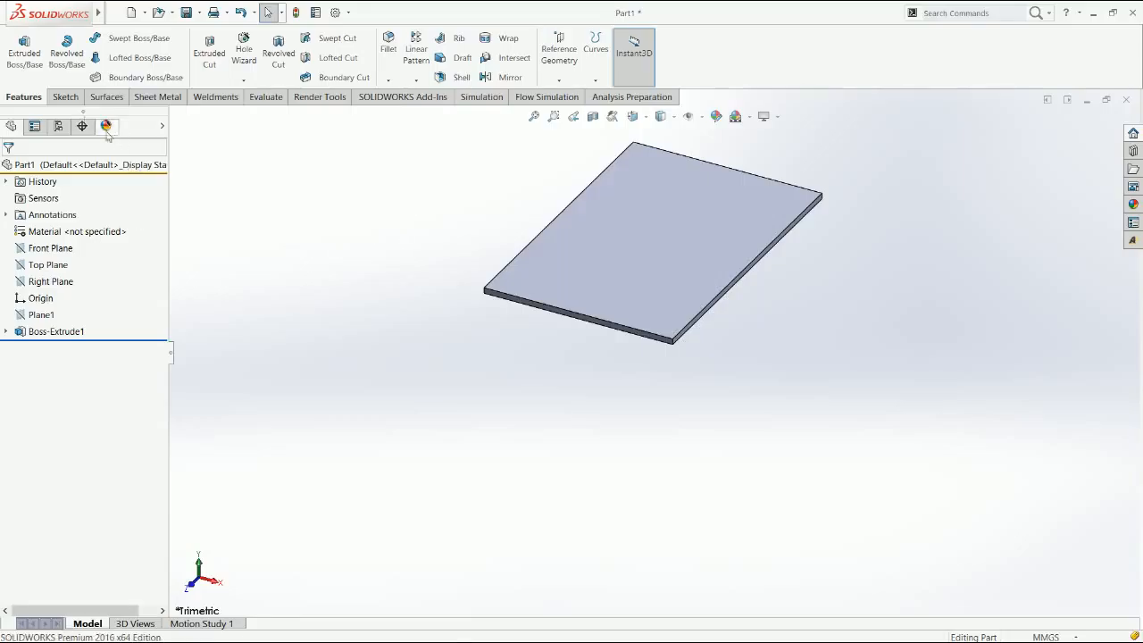
Step: Start an extruded boss sketch on the slab's underside and draw a small circle near its upper-right corner
left_click(36, 71)
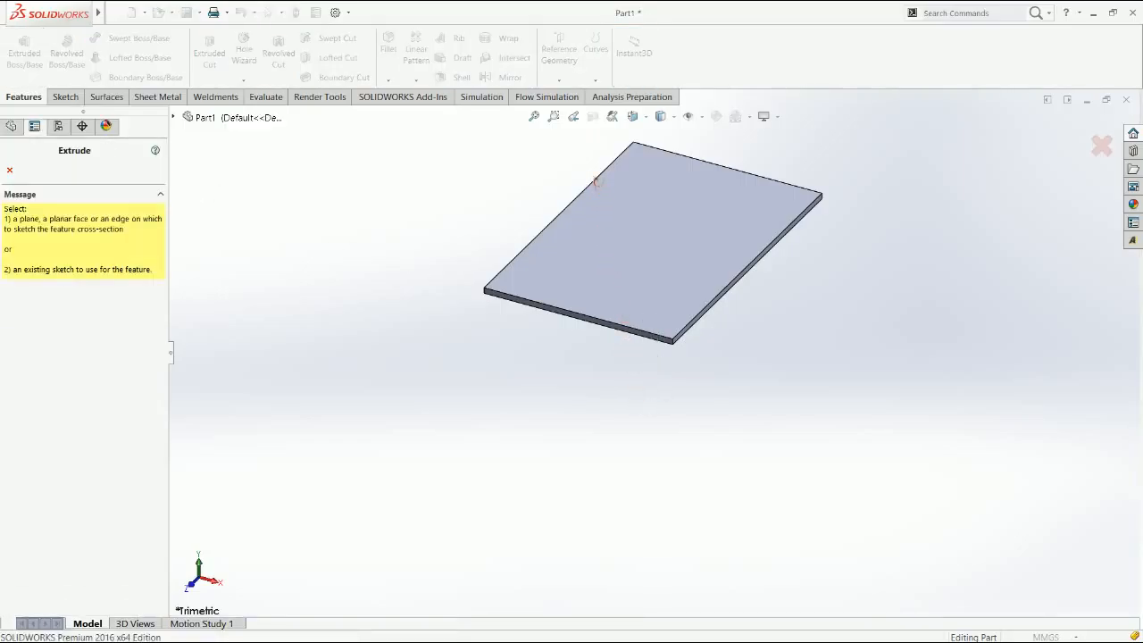
left_click(617, 177)
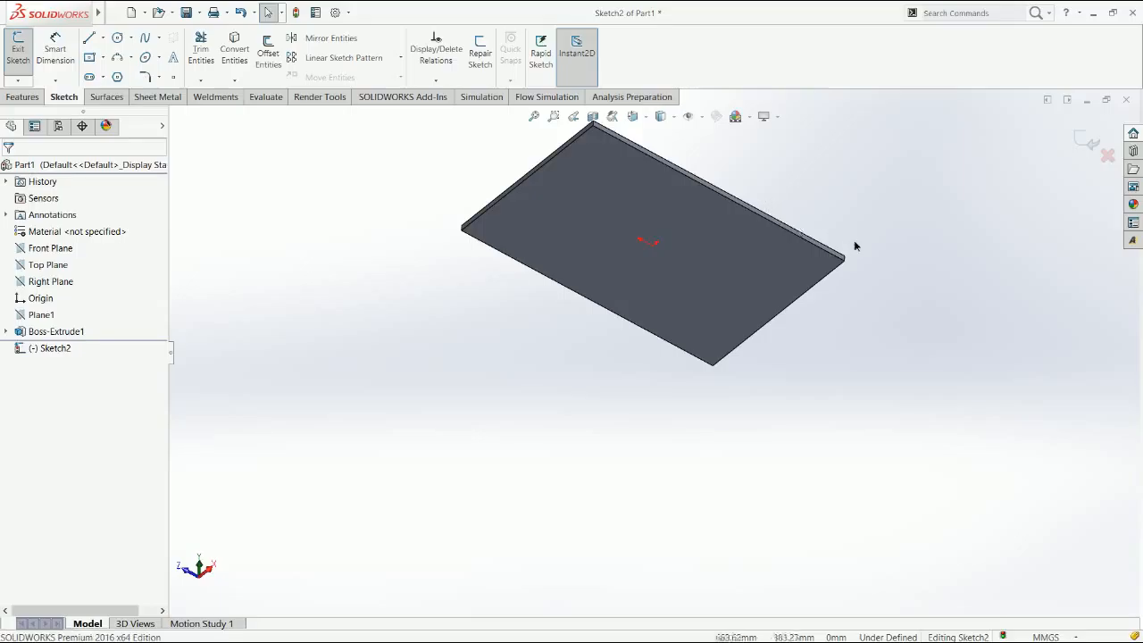
key("ctrl+8")
right_click_drag(294, 240, 420, 236)
scroll(790, 158, "down", 2)
left_click(791, 153)
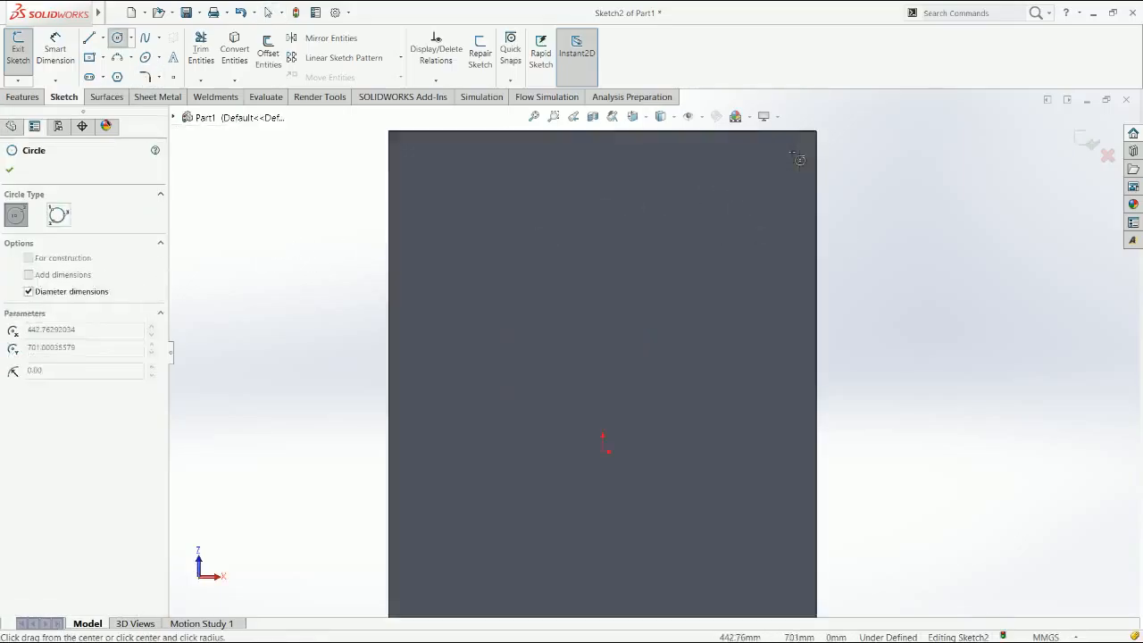
left_click(793, 162)
key("Escape")
Step: Dimension the circle's center 100 mm from the slab's upper short edge
right_click_drag(844, 195, 846, 94)
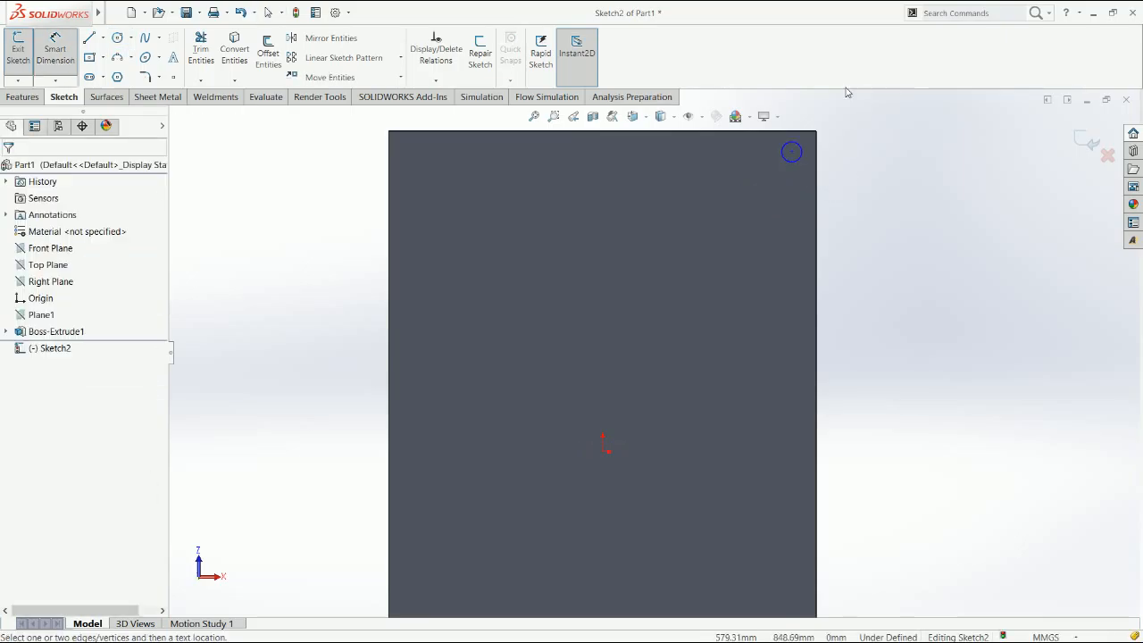
left_click(800, 152)
left_click(805, 132)
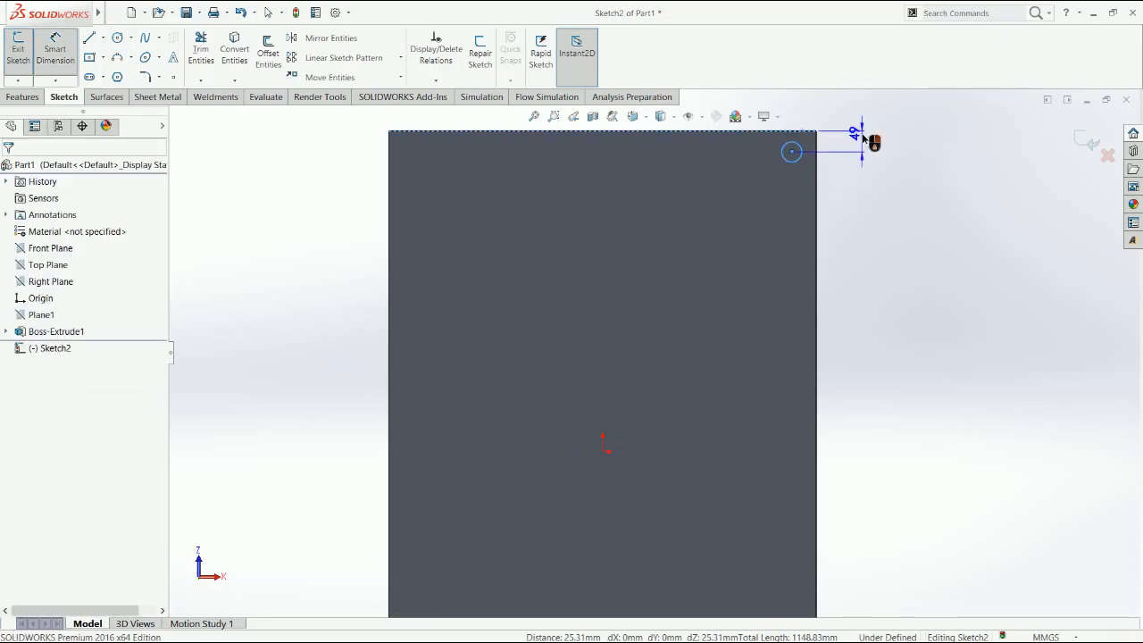
left_click(862, 136)
left_click(863, 131)
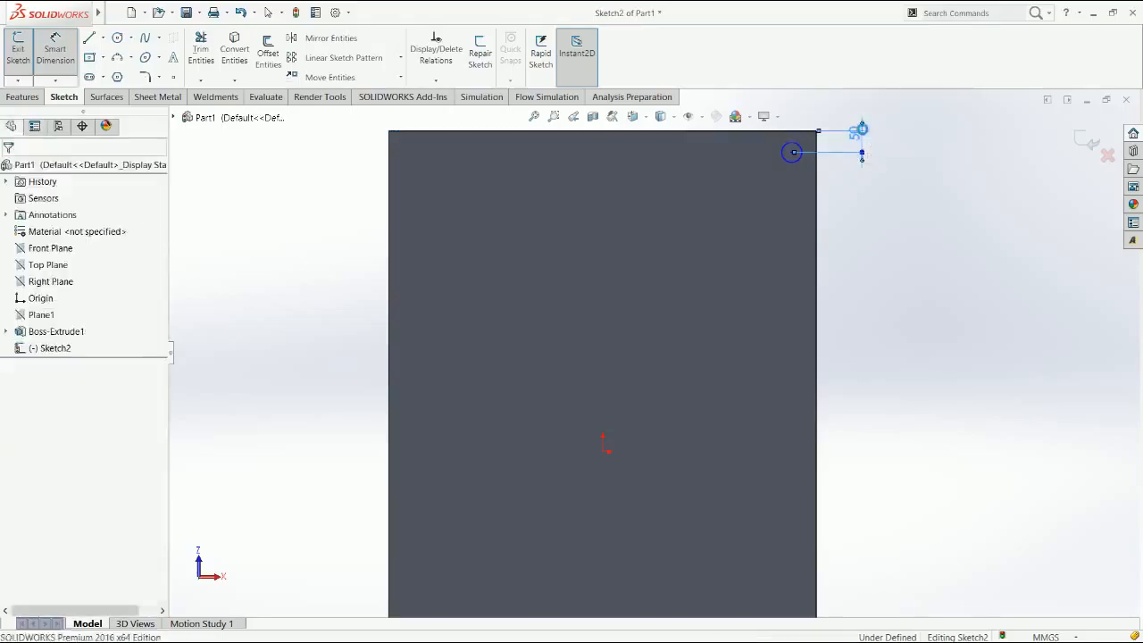
type("100")
key("Return")
key("Escape")
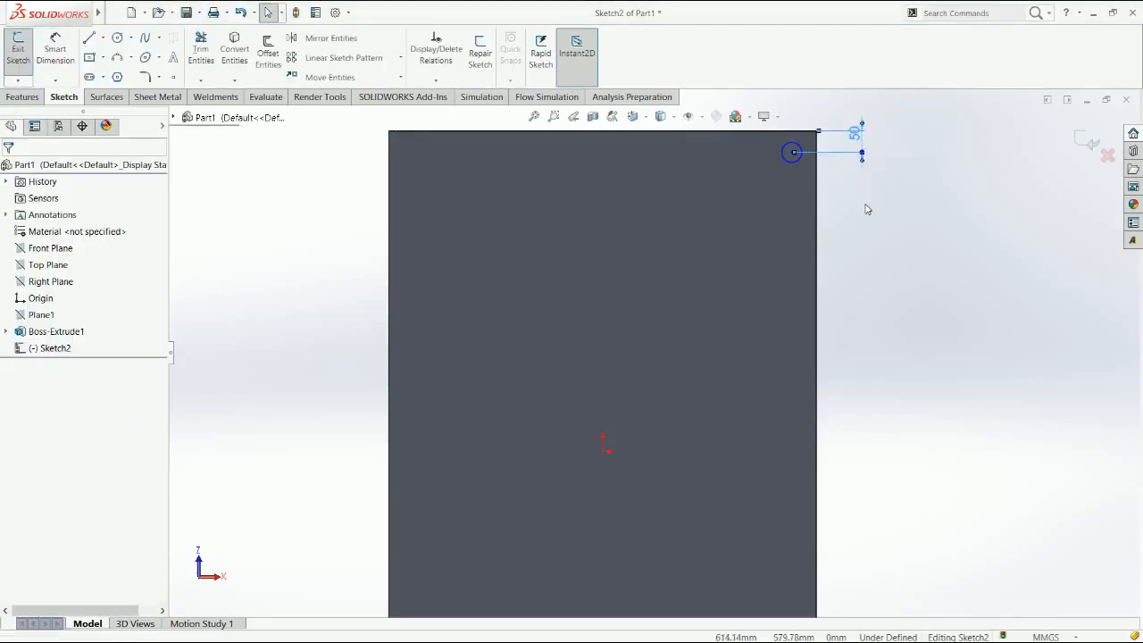
Step: Try to draw a line from the circle's center to the slab's upper short edge
key("l")
left_click(791, 173)
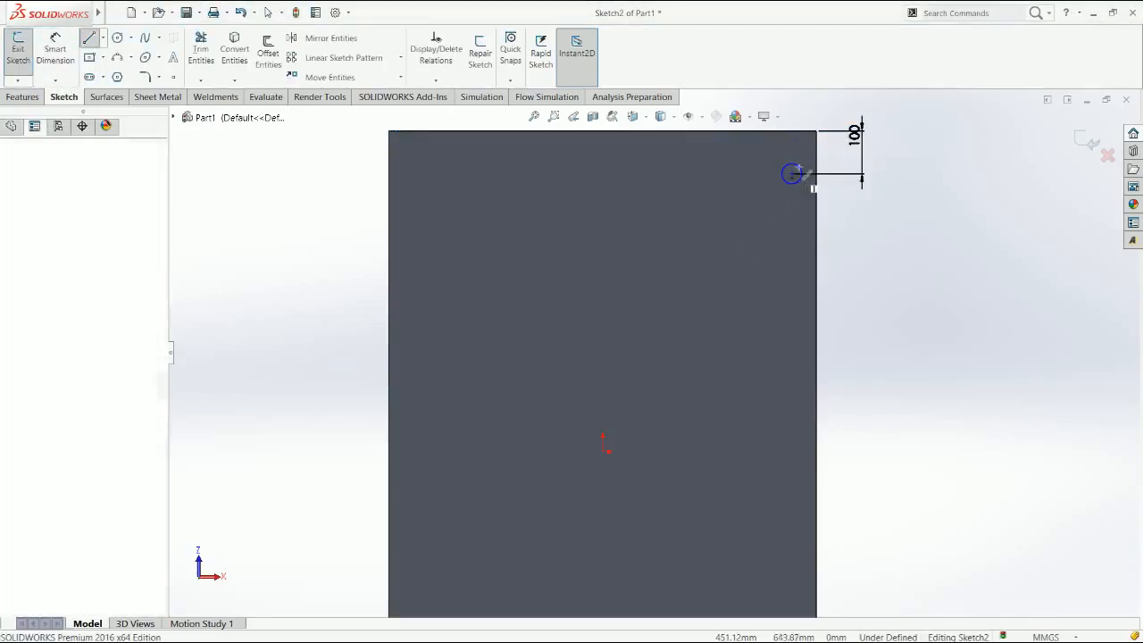
key("Escape")
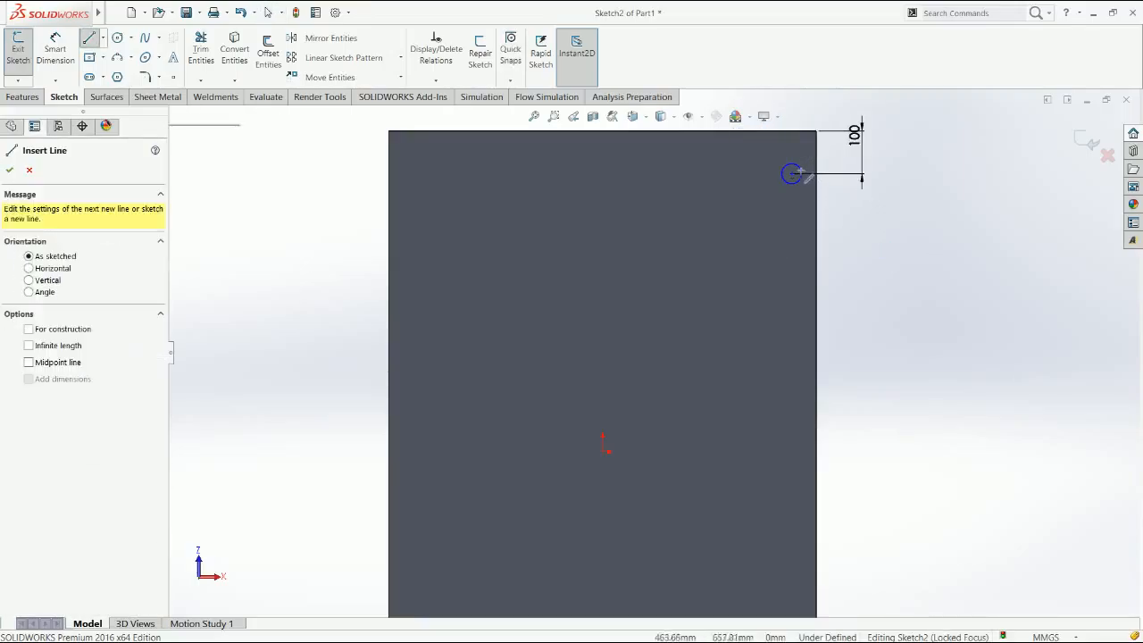
left_click(791, 173)
left_click(792, 131)
key("Escape")
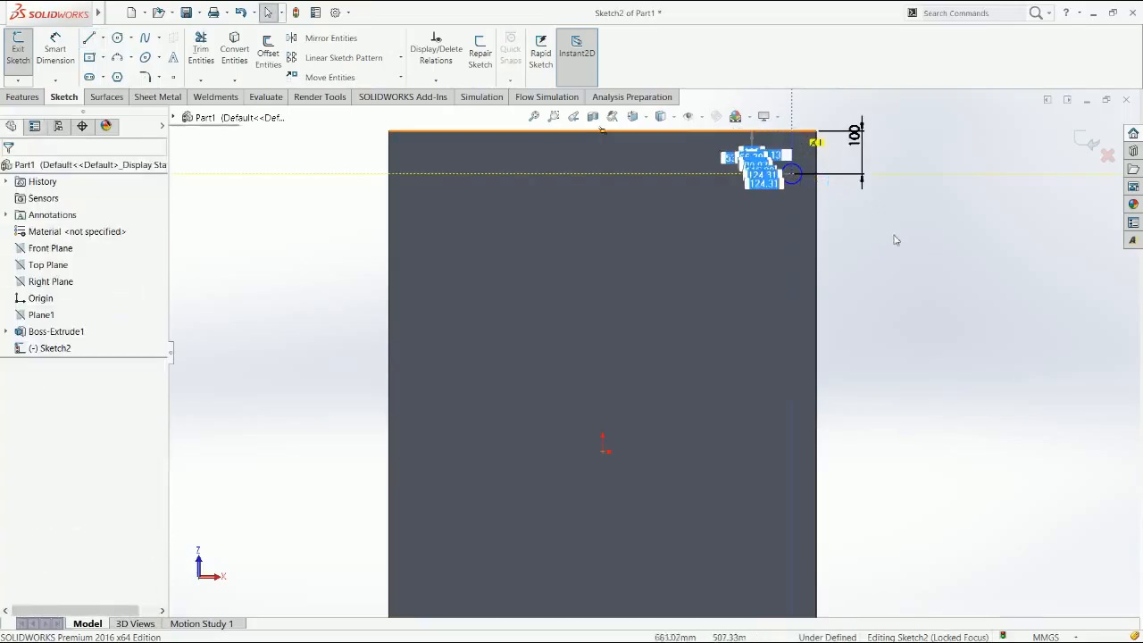
Step: Sketch a horizontal line from the circle's center to the slab's nearest long edge
key("l")
left_click(792, 173)
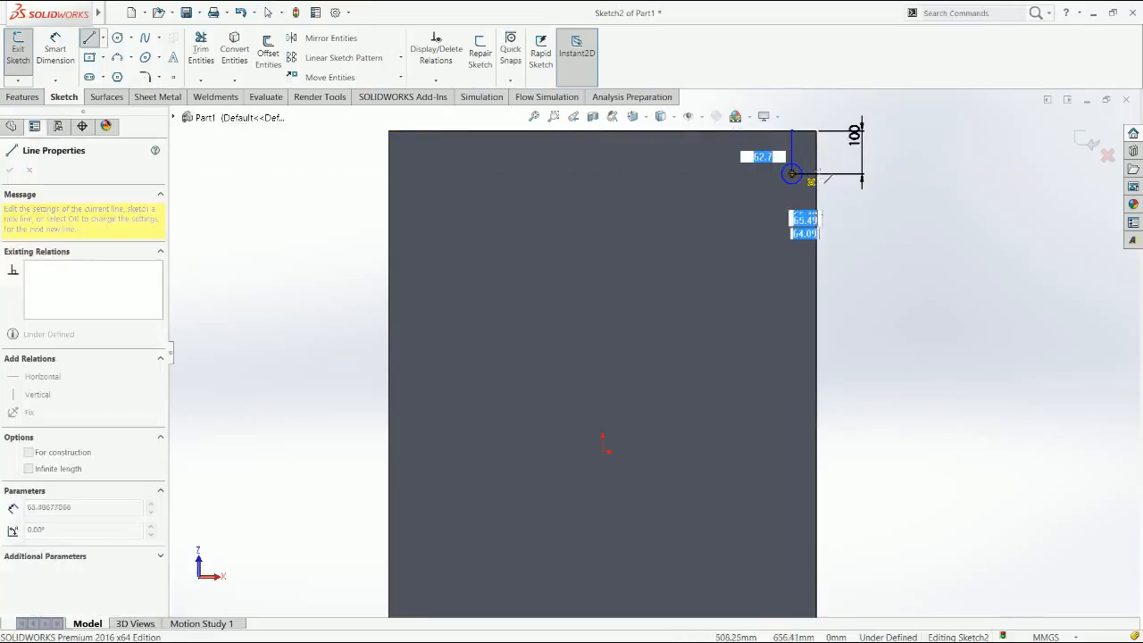
left_click(816, 173)
key("Escape")
Step: Make the two lines from the circle's center equal in length and turn them into construction geometry
left_click(793, 157)
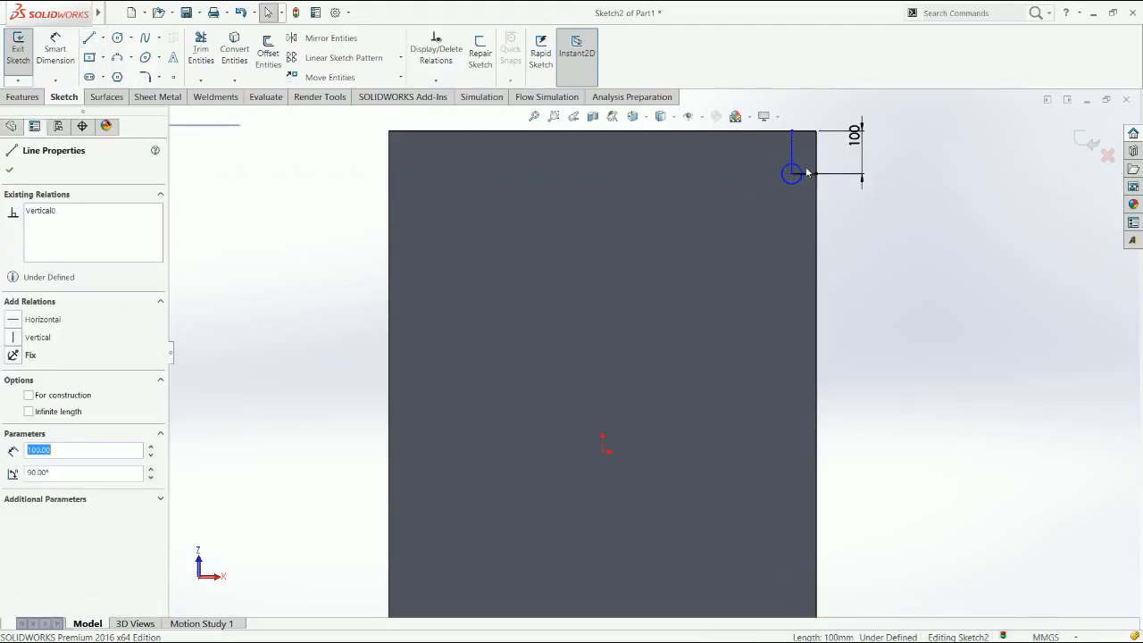
left_click(811, 173, "ctrl")
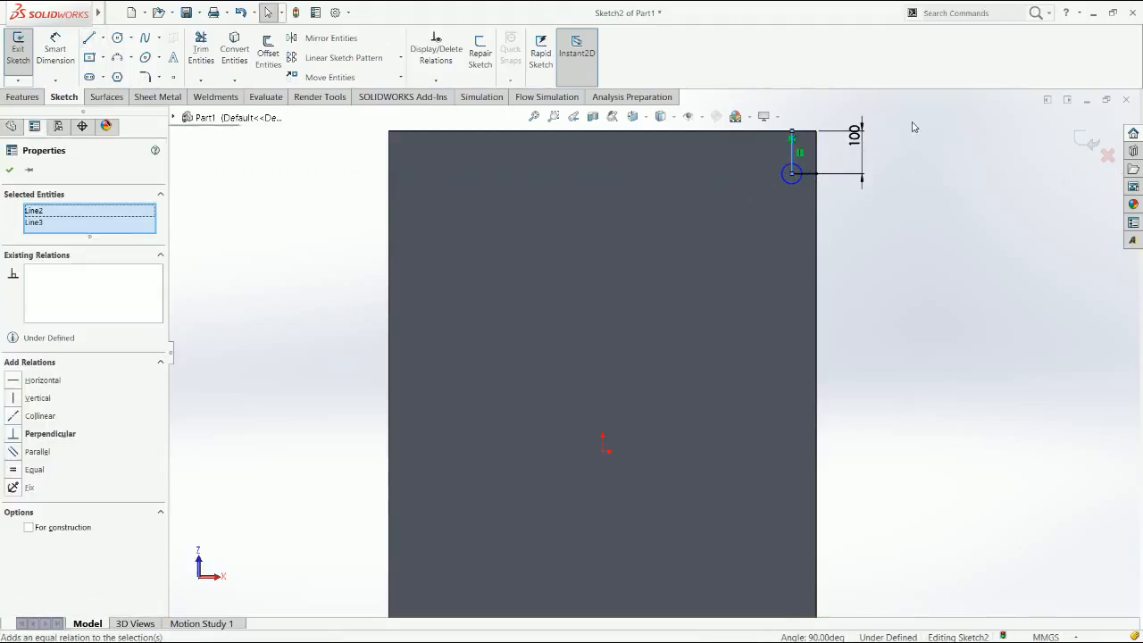
left_click(858, 133)
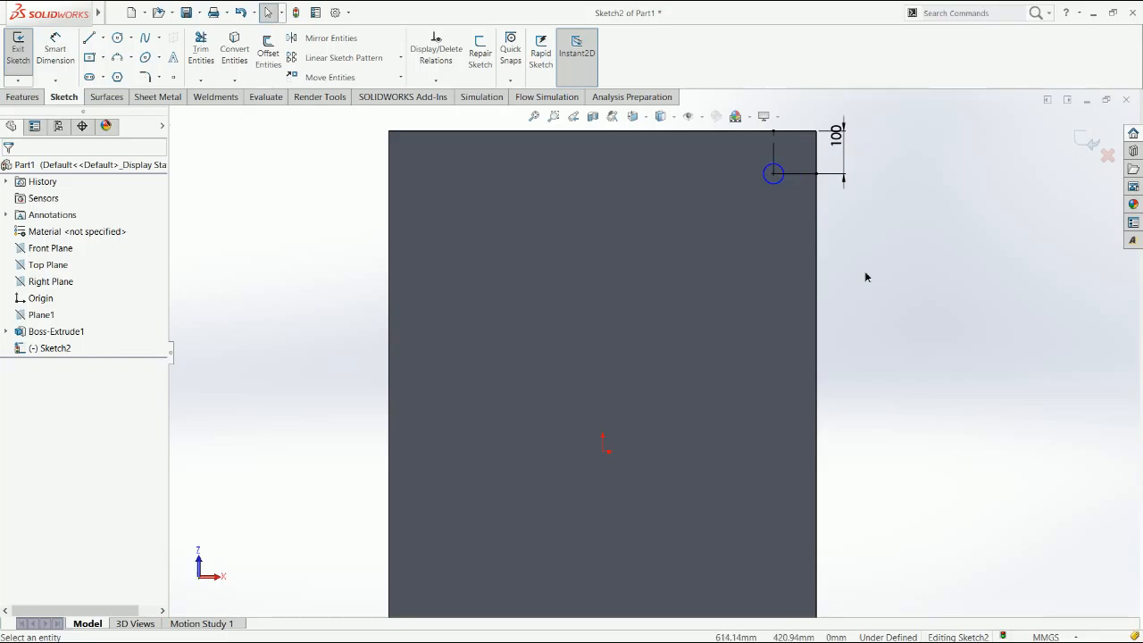
Step: Dimension the circle's diameter at 70 mm
right_click_drag(865, 273, 857, 223)
scroll(728, 261, "up", 3)
left_click(726, 254)
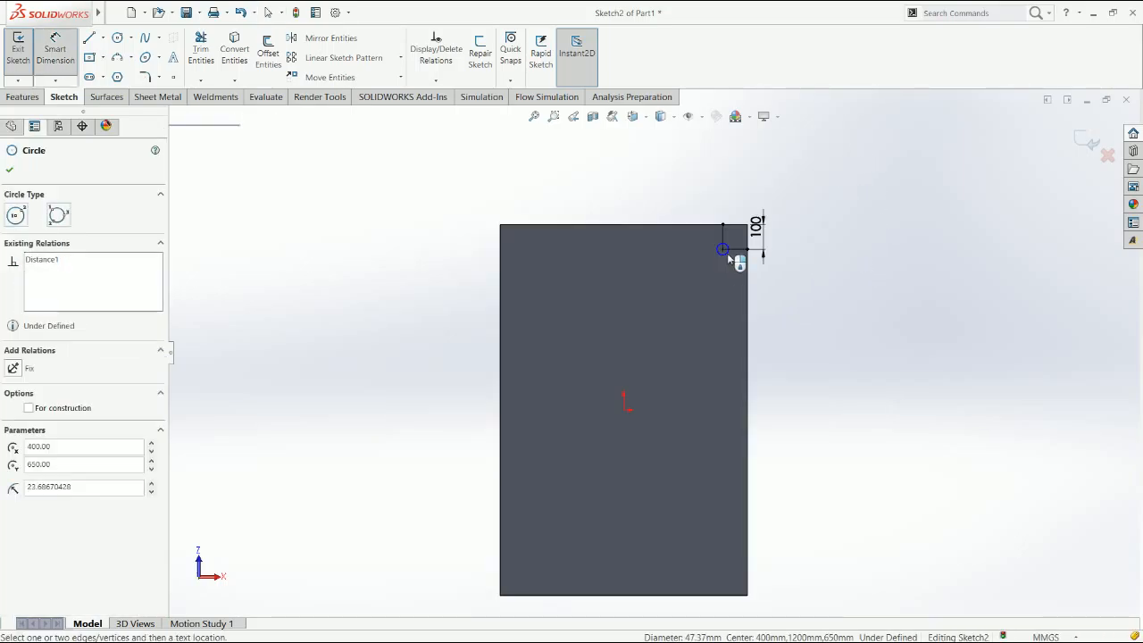
left_click(741, 204)
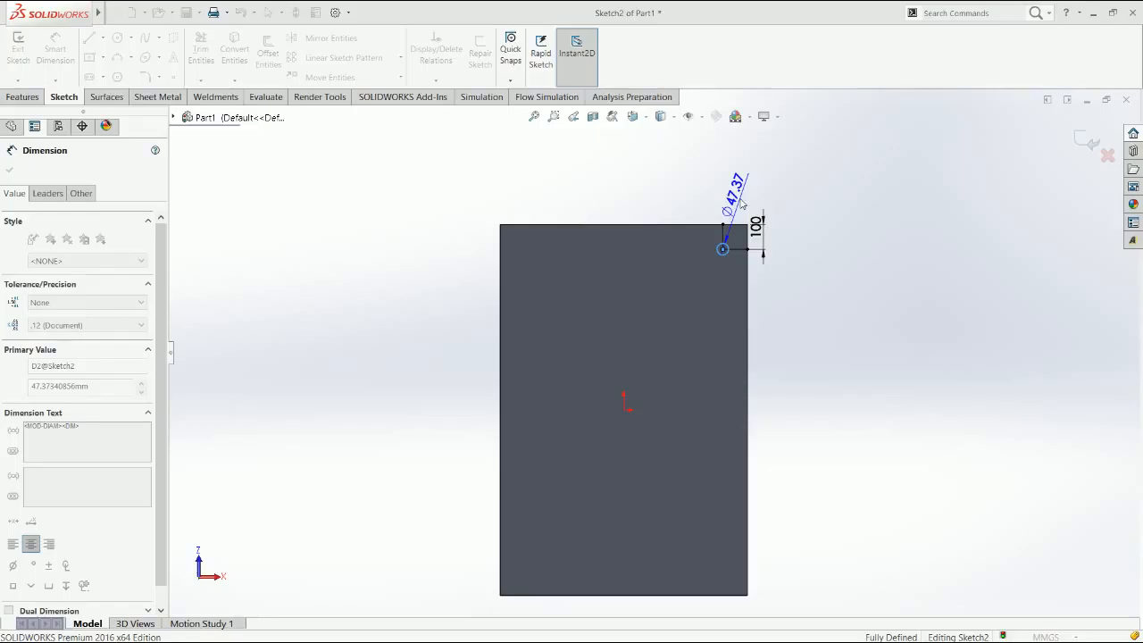
type("70.00mm")
key("Return")
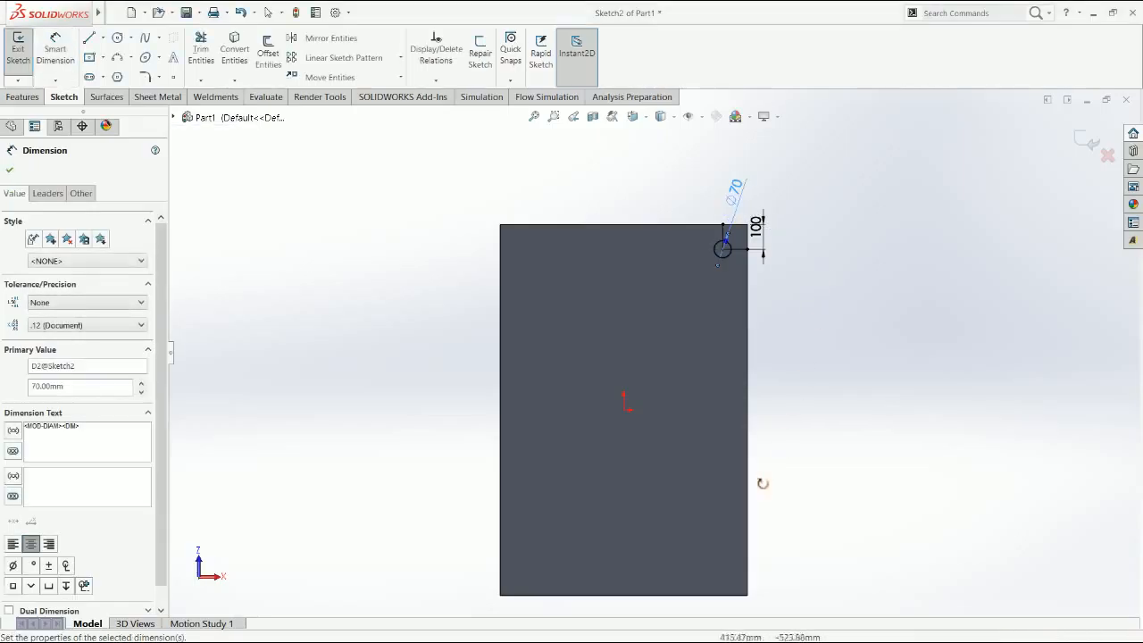
Step: Extrude the circle from the slab's underside up to the Top Plane, with Merge result off
middle_click_drag(729, 496, 622, 361)
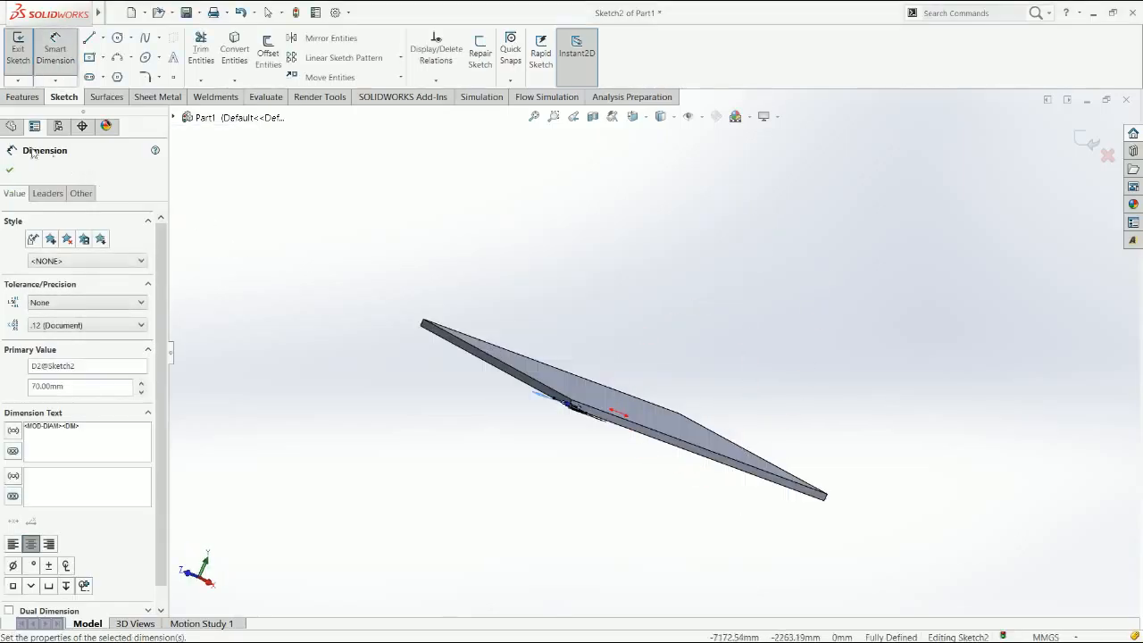
left_click(11, 126)
left_click(23, 96)
left_click(24, 52)
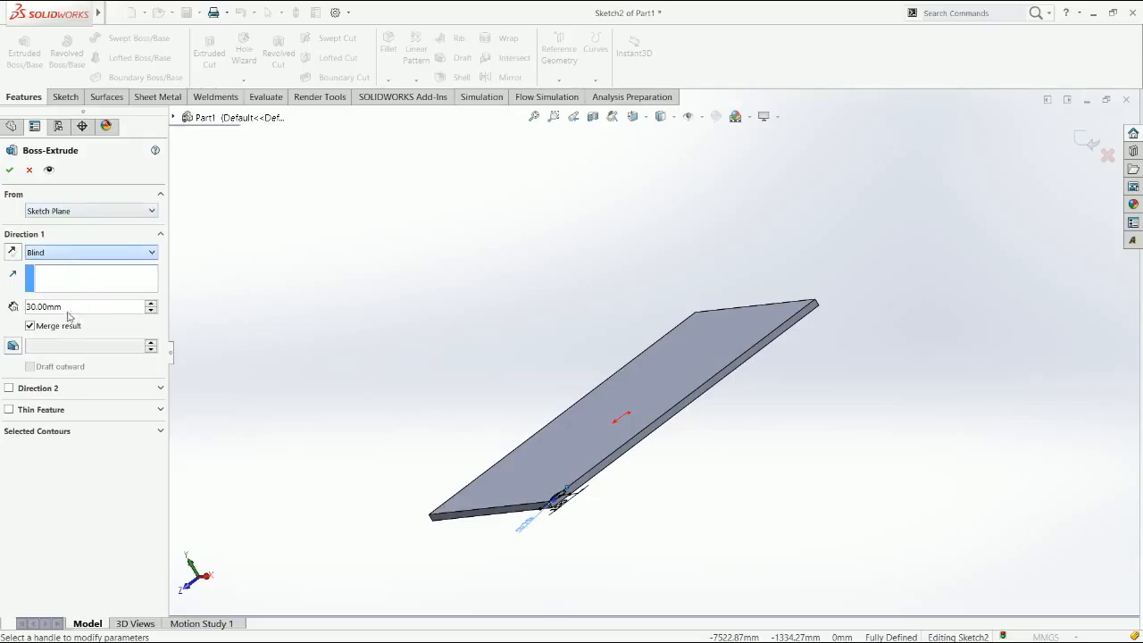
left_click(89, 252)
left_click(63, 310)
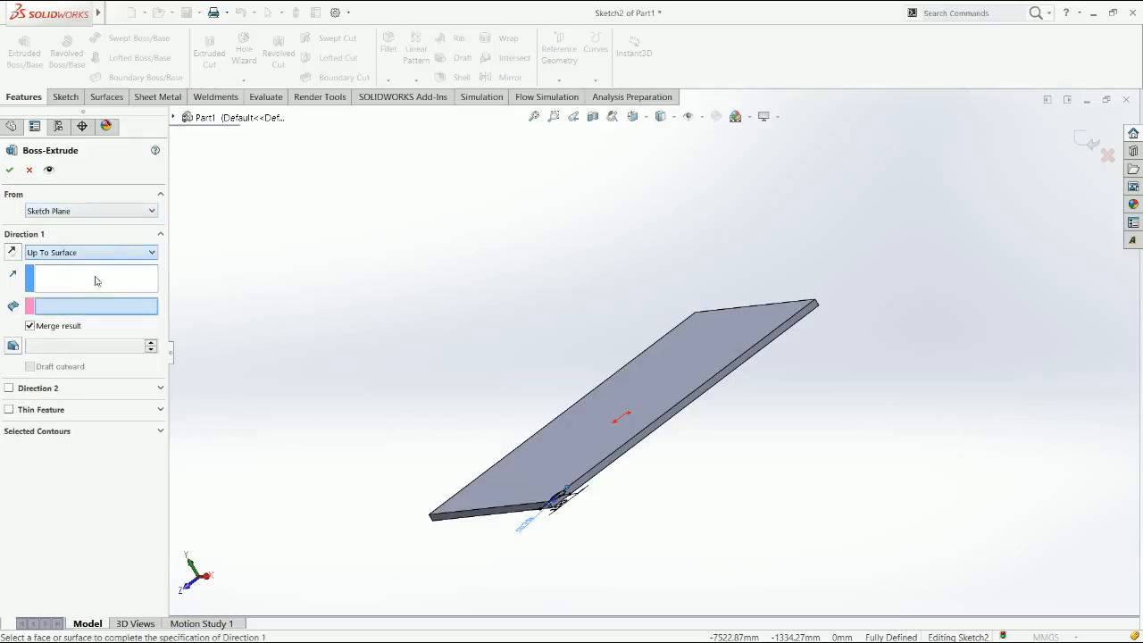
left_click(174, 117)
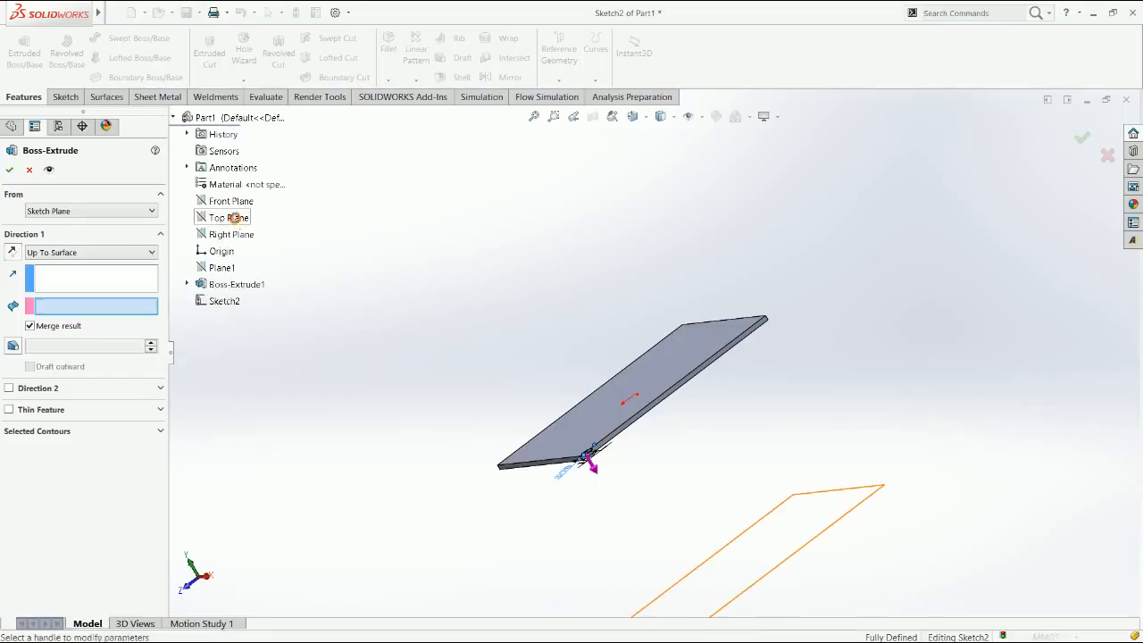
left_click(228, 218)
middle_click_drag(352, 257, 412, 287)
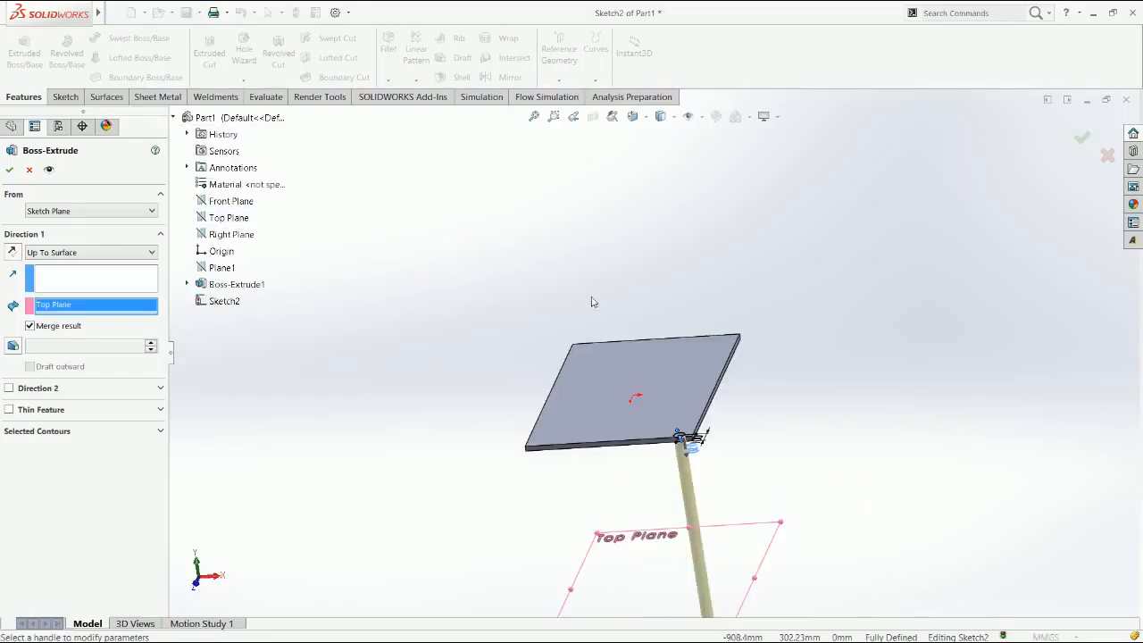
middle_click_drag(714, 317, 945, 342)
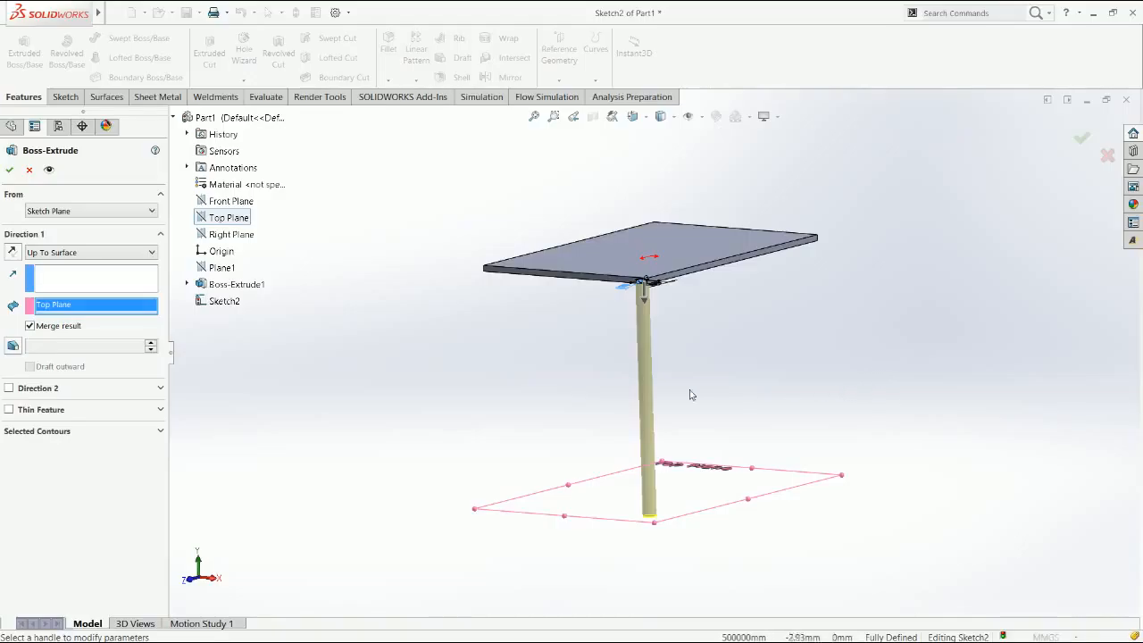
left_click(59, 326)
key("Return")
Step: Change Plane1's offset to 650 mm to lower the tabletop
key("ctrl+4")
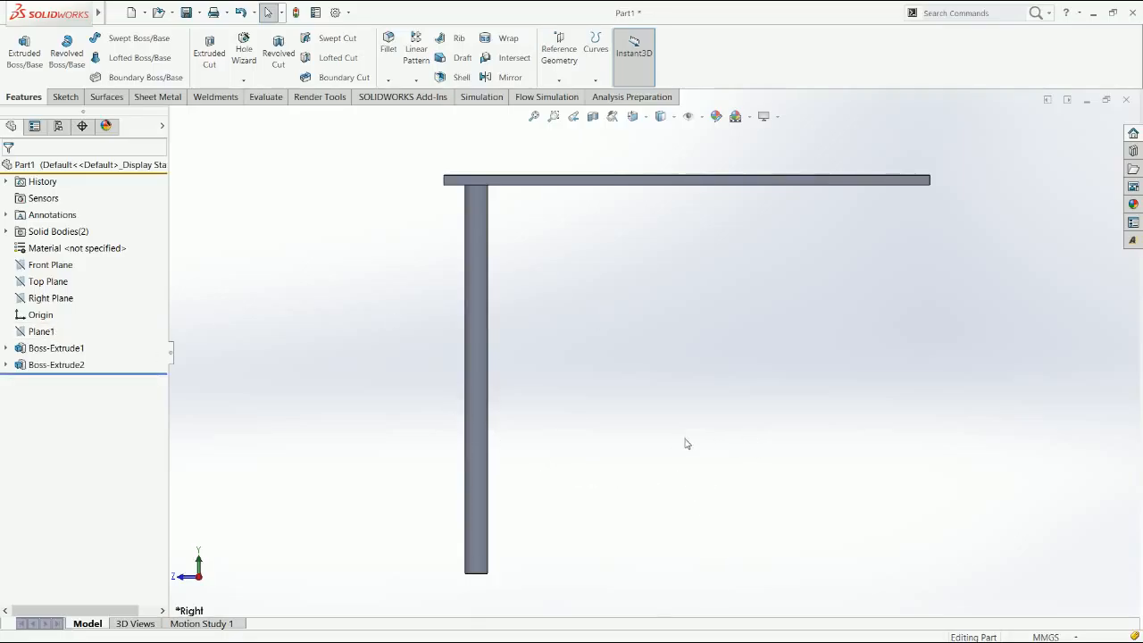
left_click(41, 331)
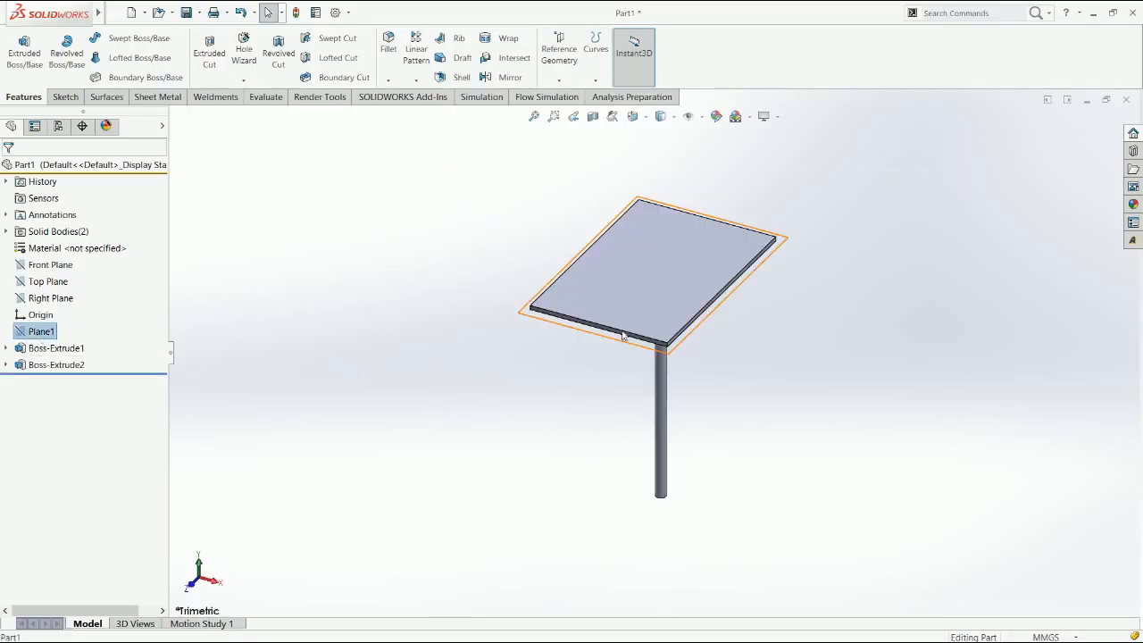
left_click(653, 281)
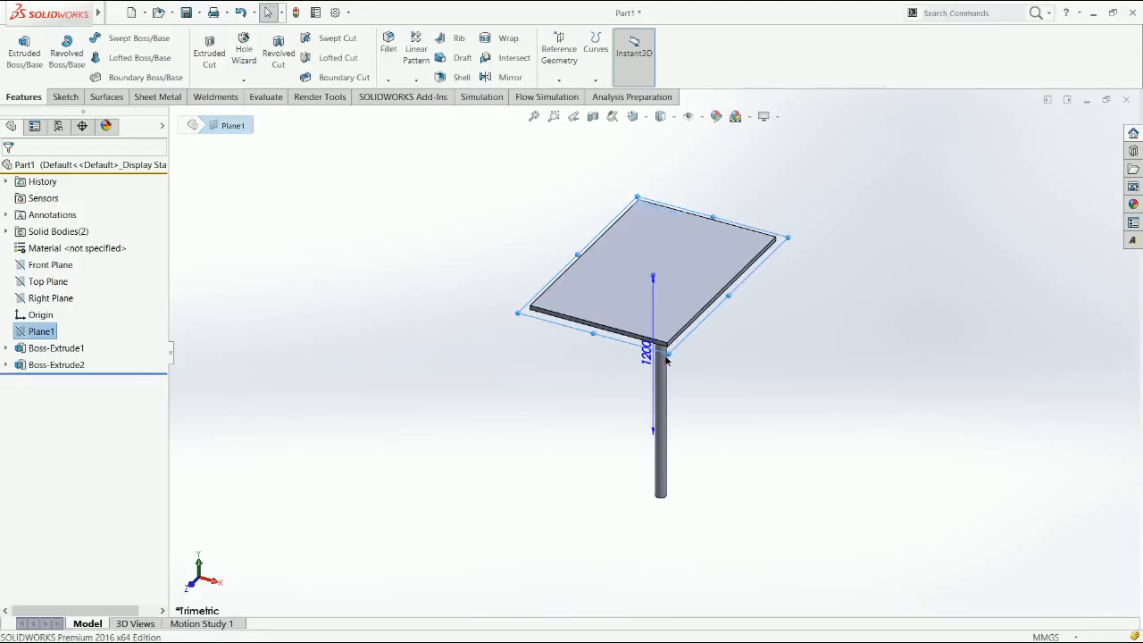
left_click_drag(666, 369, 641, 399)
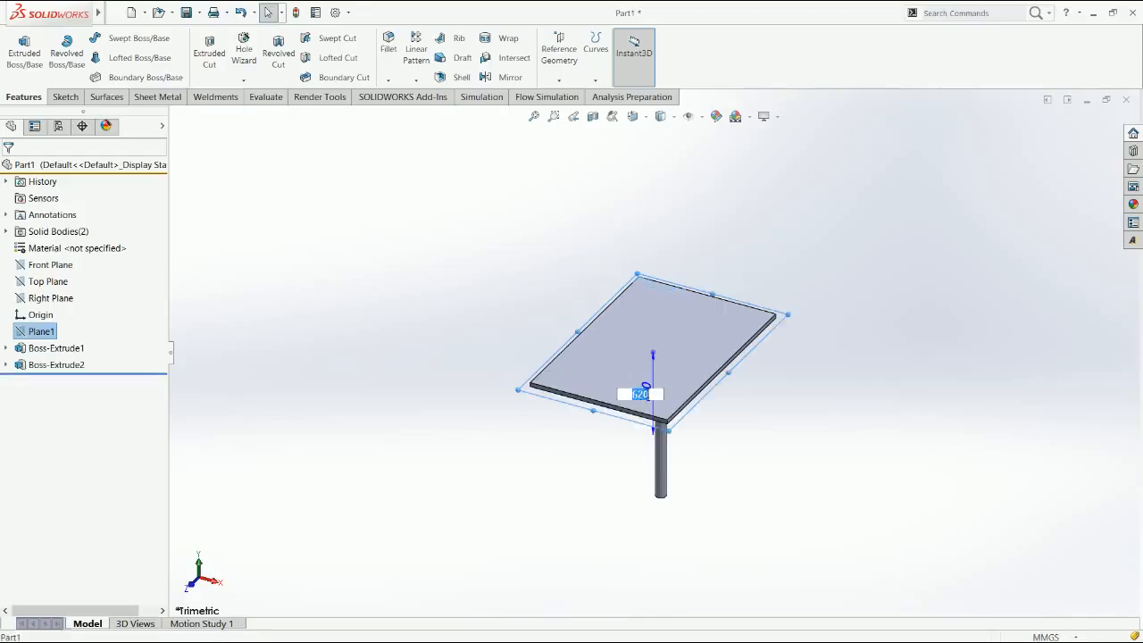
type("650")
key("Return")
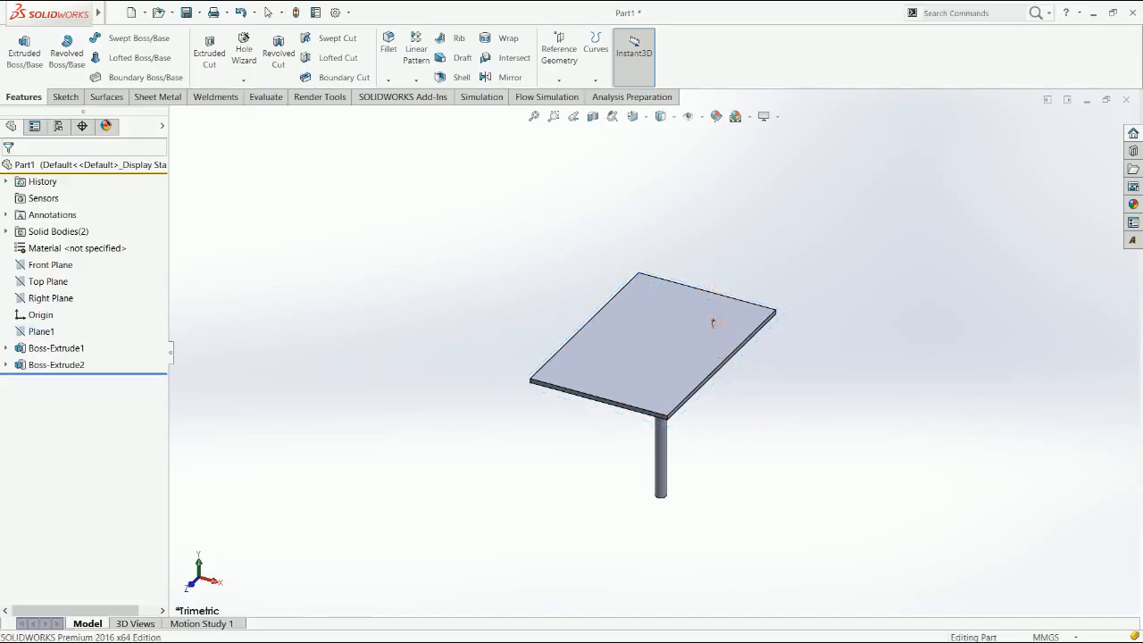
Step: Start a sketch on the slab's underside and orient the view squarely to that face
middle_click_drag(712, 311, 695, 348)
left_click(696, 348)
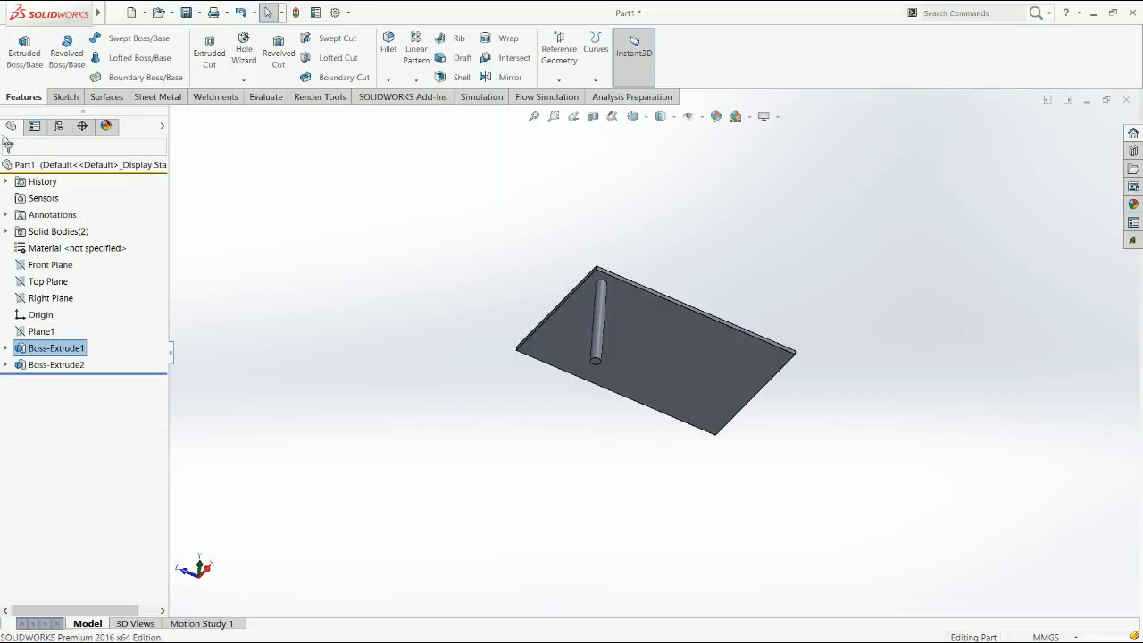
left_click(65, 96)
left_click(30, 64)
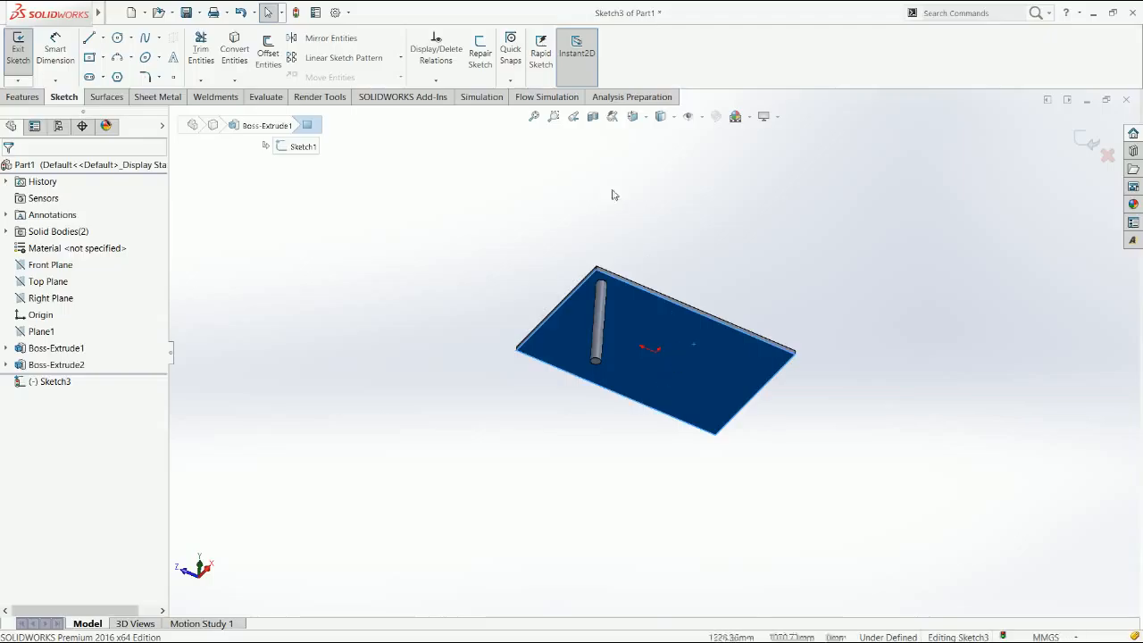
left_click(639, 120)
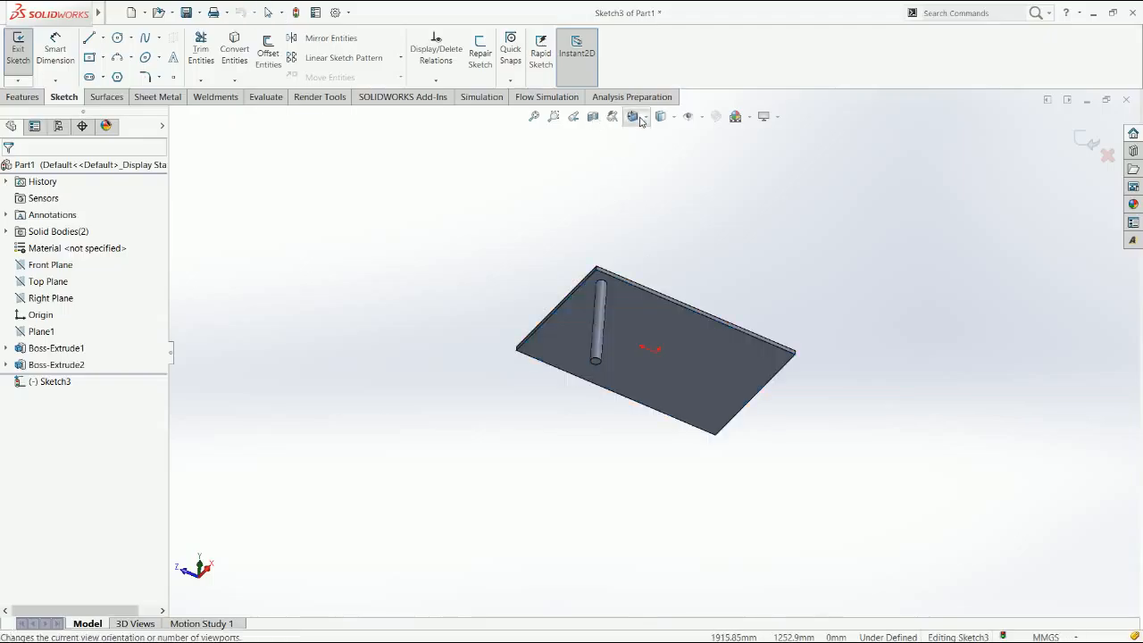
key("ctrl+space")
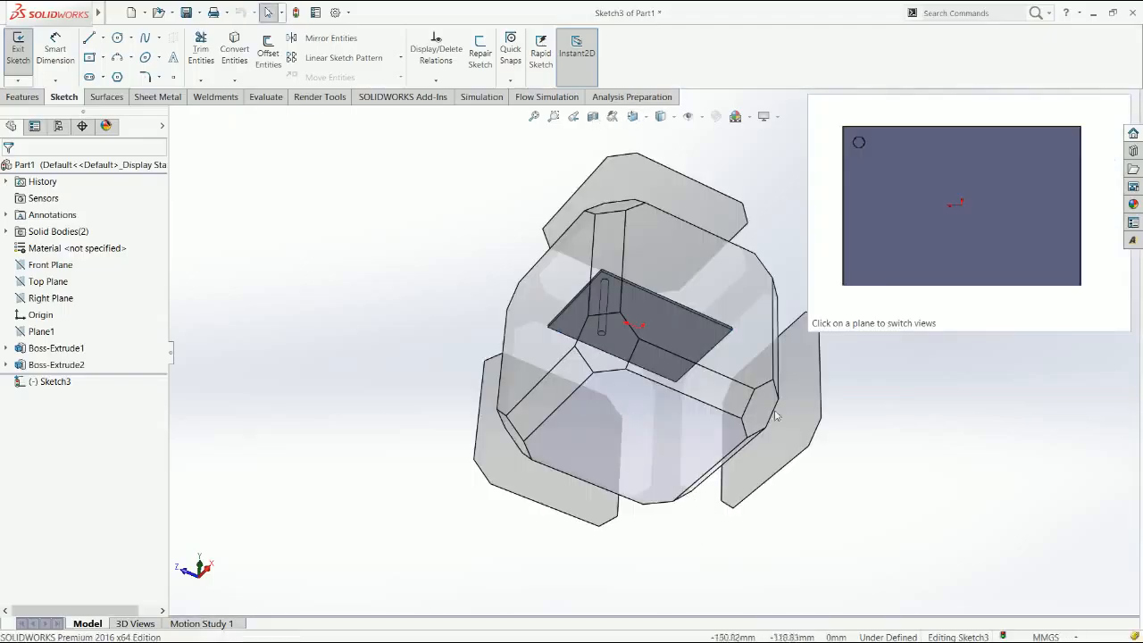
left_click(655, 457)
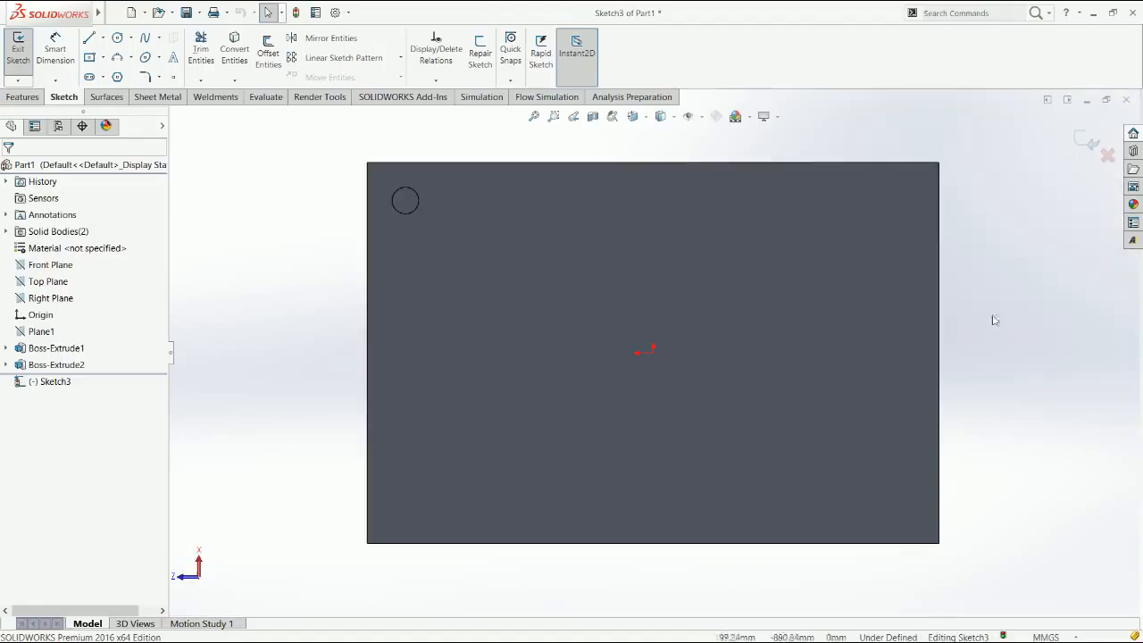
Step: Place three sketch points on the slab's underside, one near each corner area that has no leg
left_click(173, 76)
left_click(435, 487)
left_click(773, 489)
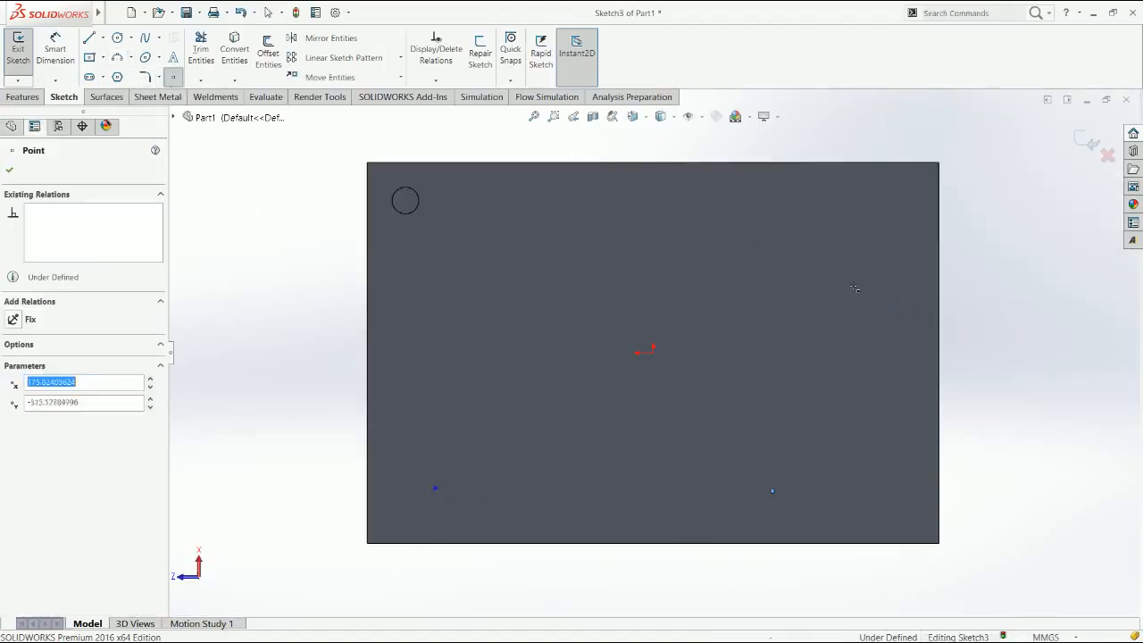
key("Escape")
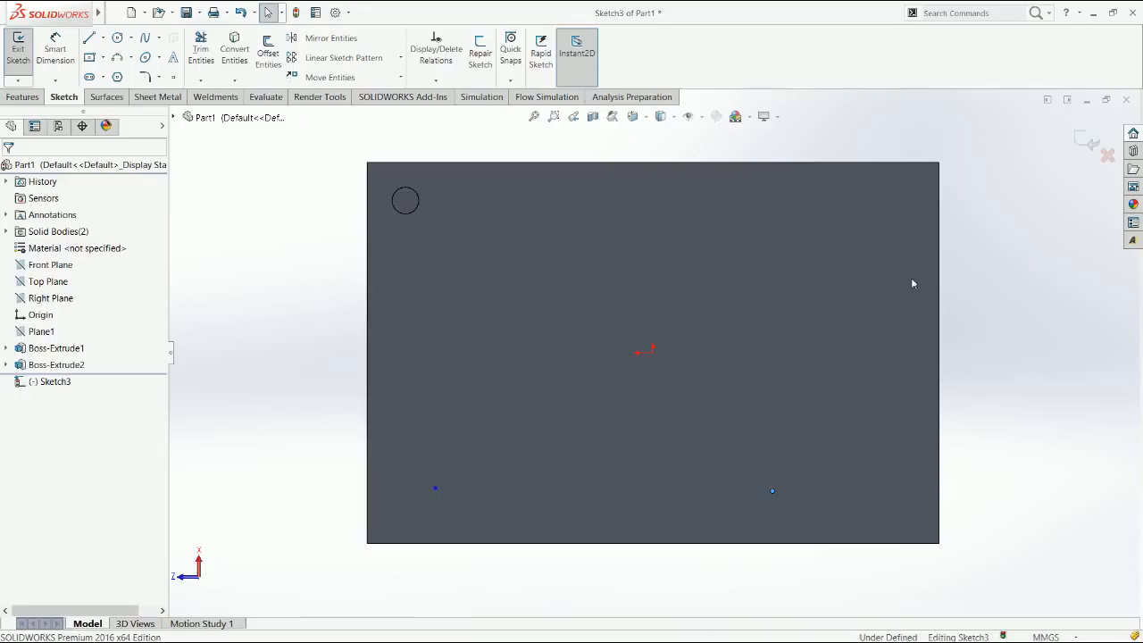
left_click(854, 284)
Step: Show Sketch2, the leg's circle sketch, under Boss-Extrude2
left_click(6, 364)
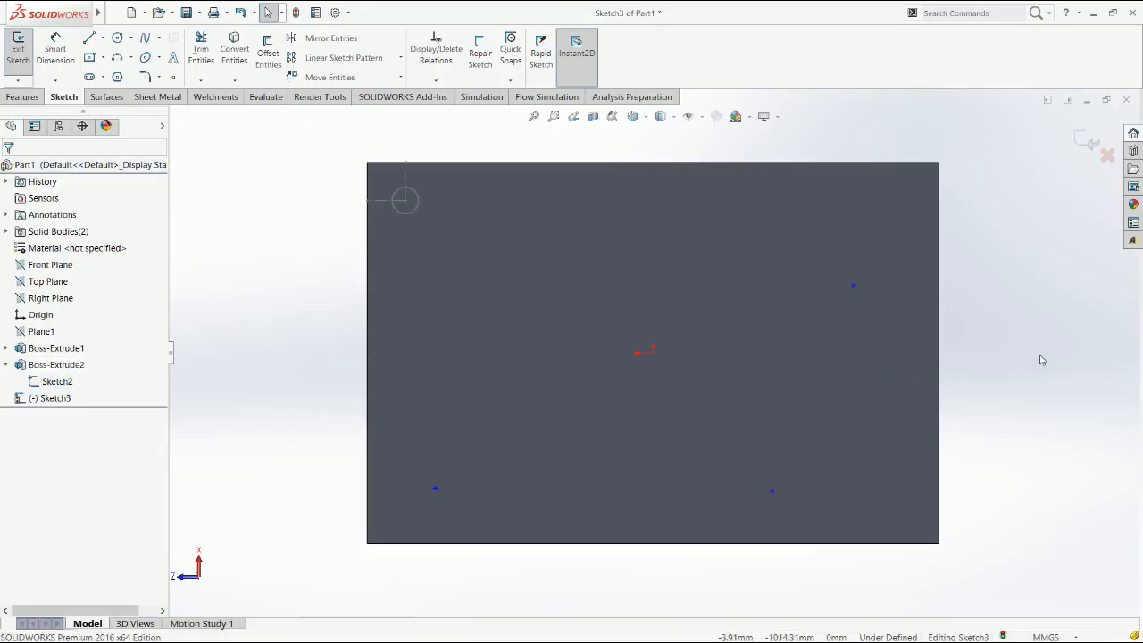
right_click_drag(1020, 438, 926, 377)
key("Escape")
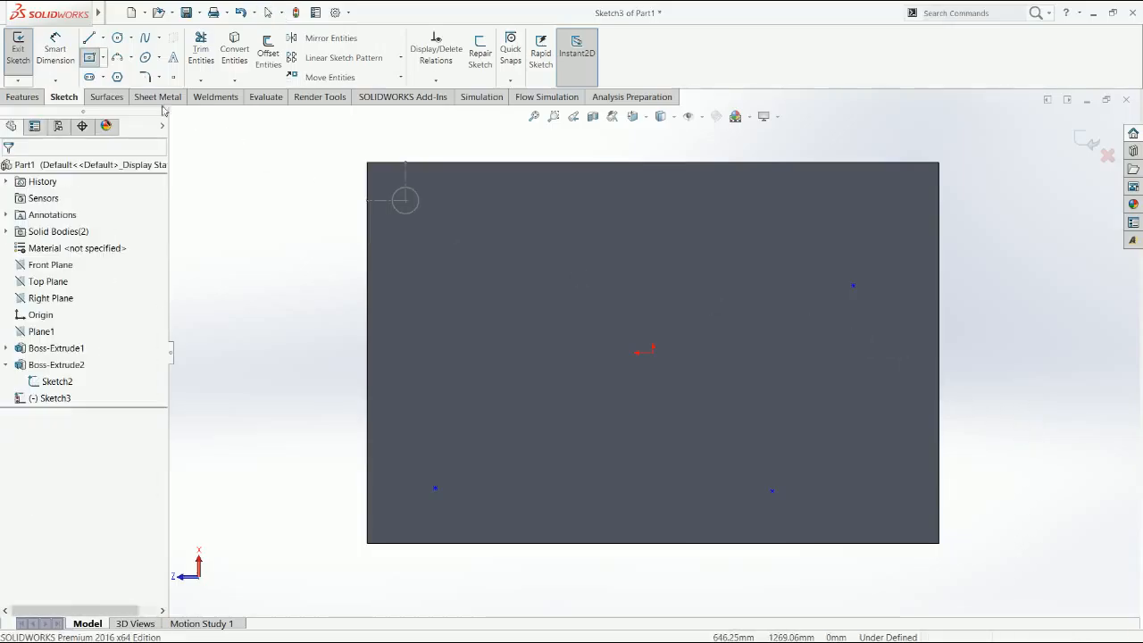
Step: Draw a construction corner rectangle of about 1097 × 530 mm between the lower-left and upper-right sketch points
left_click(117, 76)
left_click(89, 57)
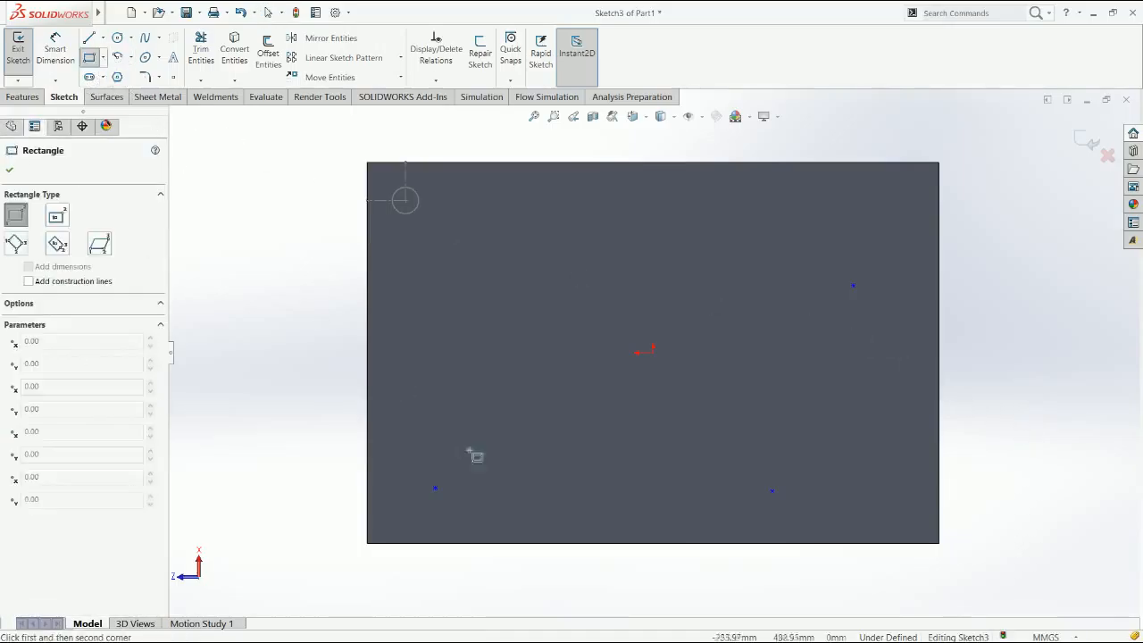
left_click(435, 487)
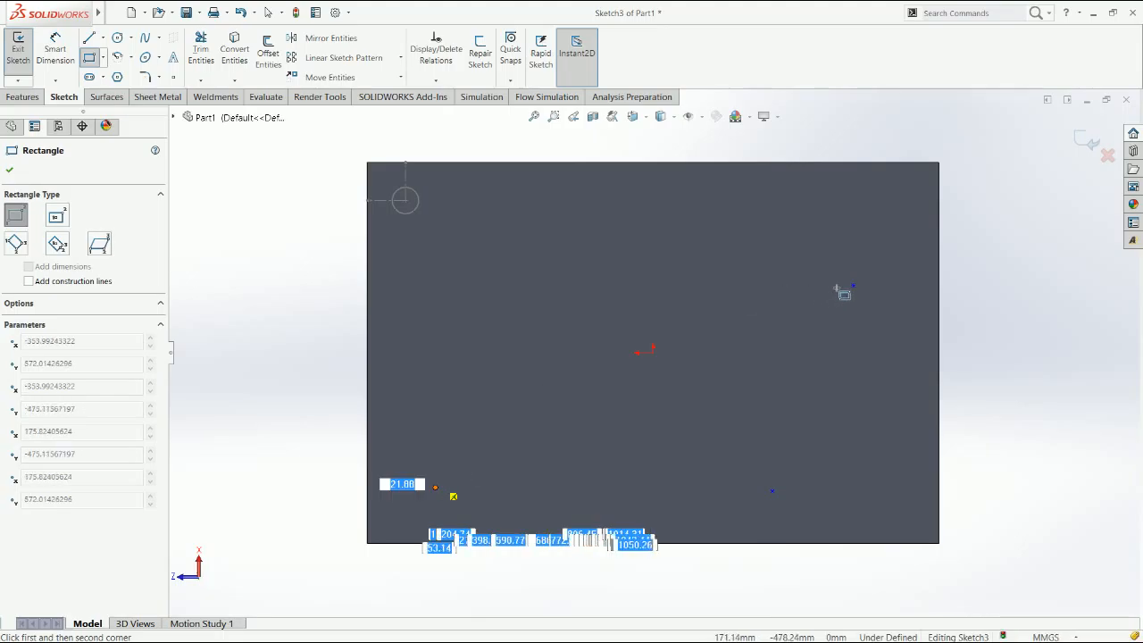
left_click(852, 286)
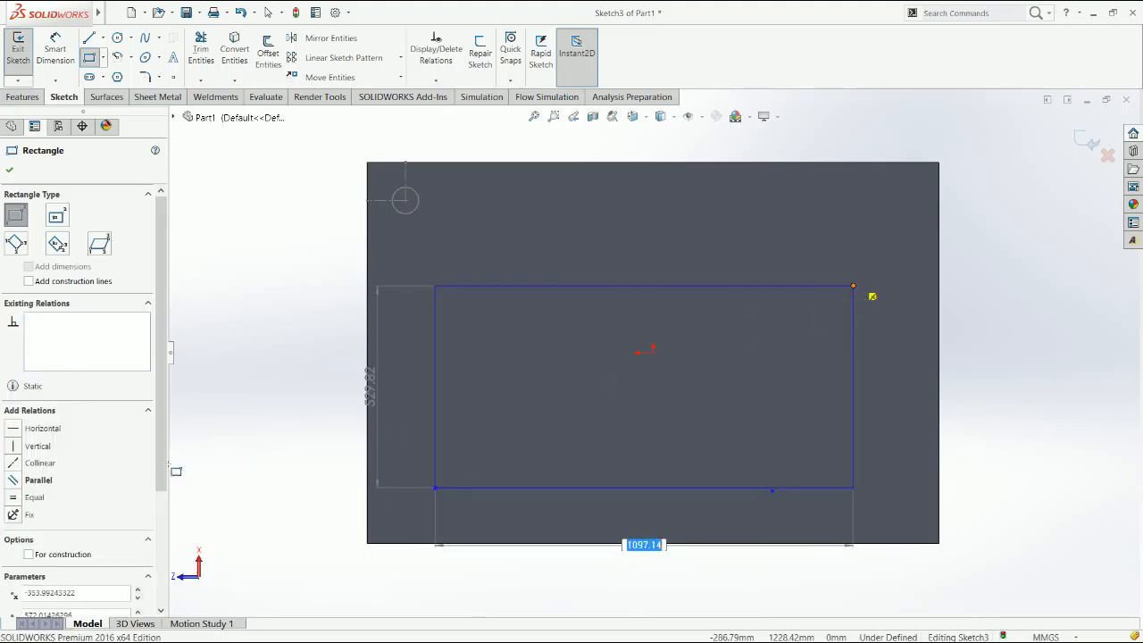
scroll(159, 435, "down", 3)
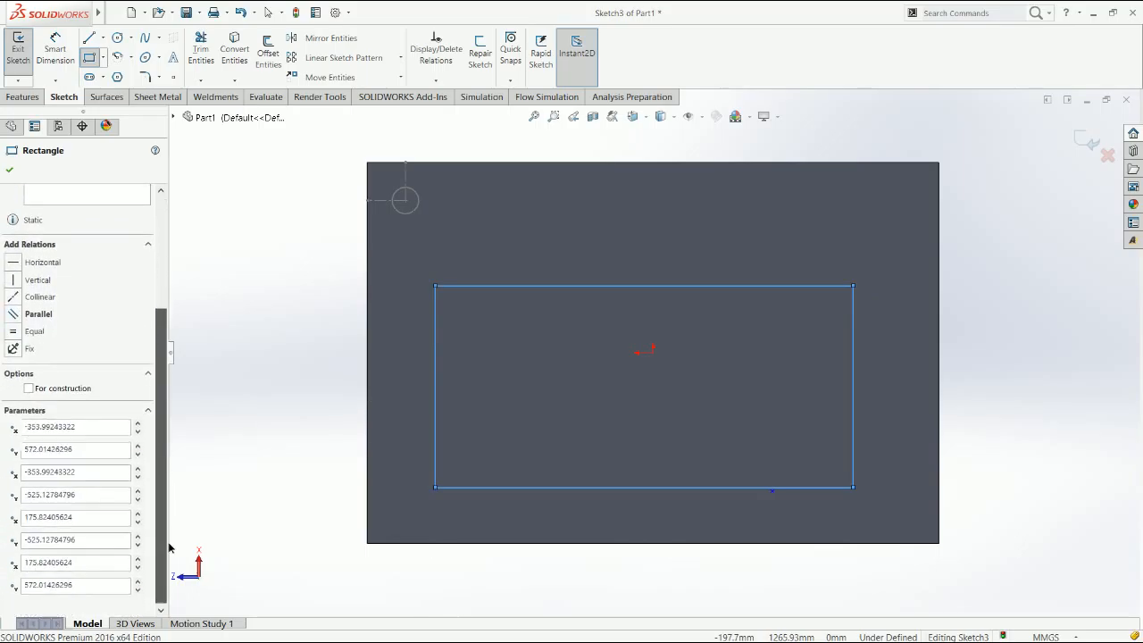
left_click(86, 388)
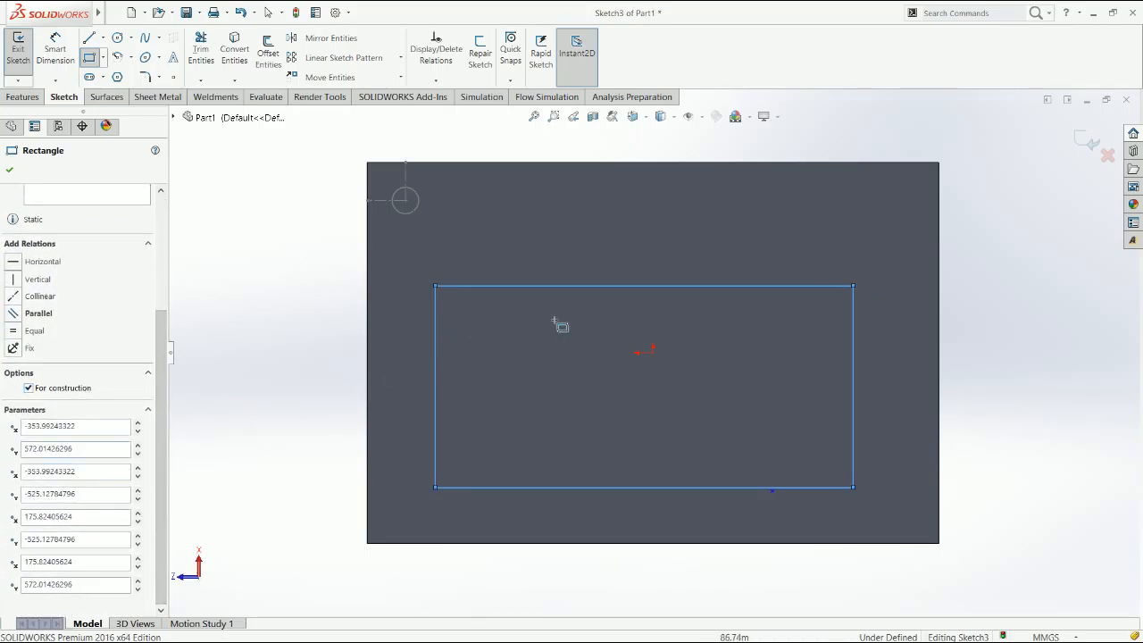
key("Escape")
Step: Move the remaining loose sketch point onto the rectangle's lower-right corner
left_click(767, 490)
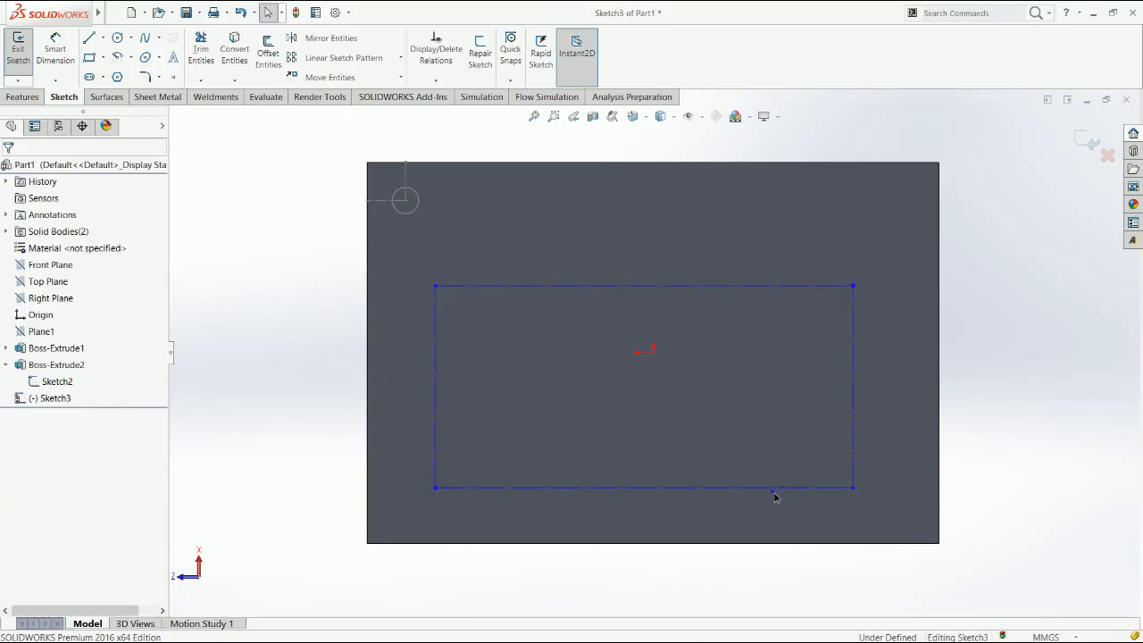
left_click(849, 493)
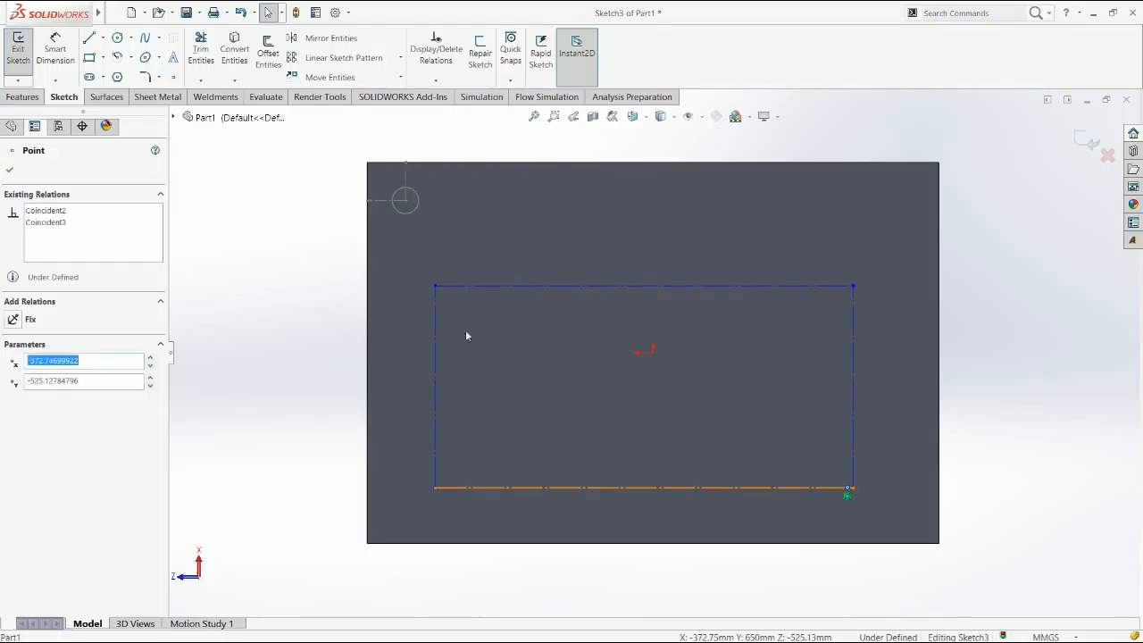
left_click(419, 234)
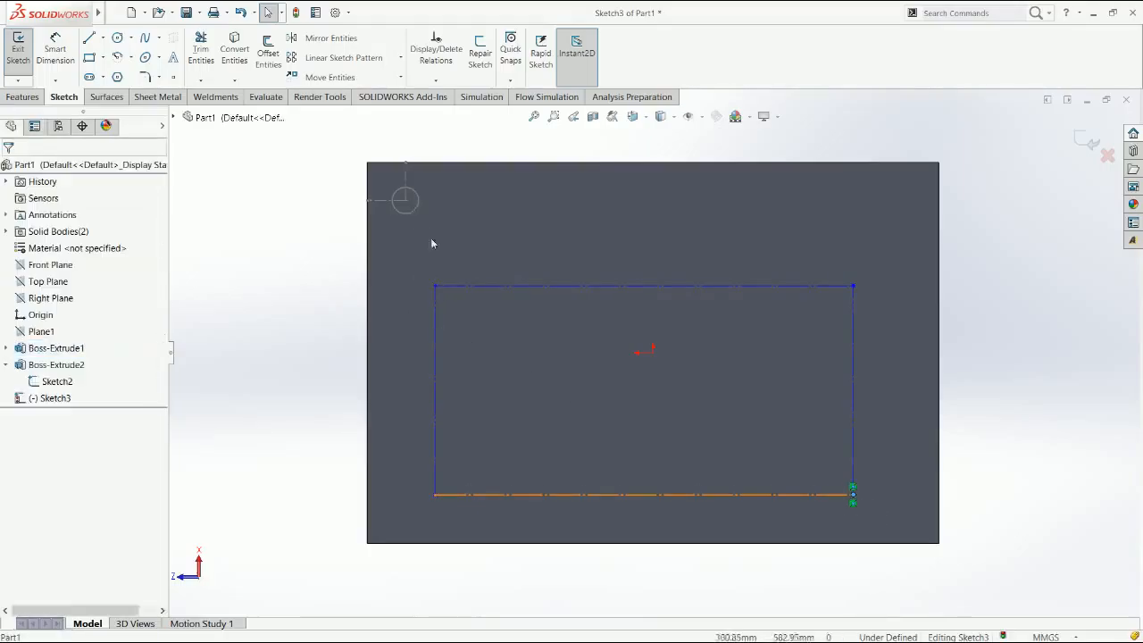
Step: Make the construction rectangle's upper-left corner coincident with the centre of the existing leg's circle
left_click(437, 289)
left_click(403, 200)
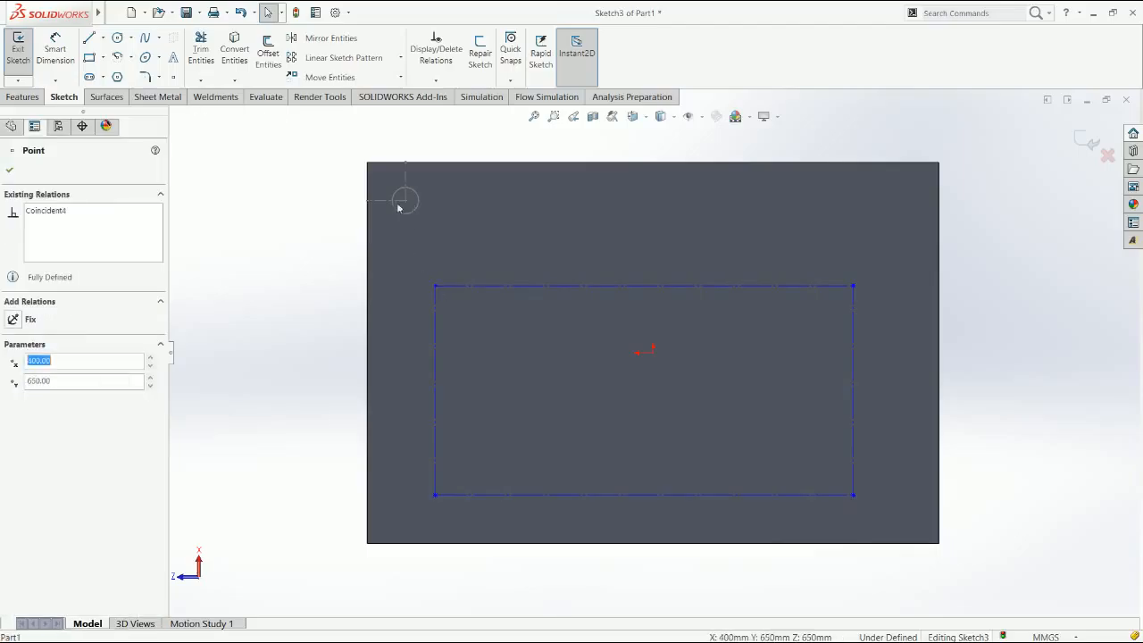
left_click(237, 247)
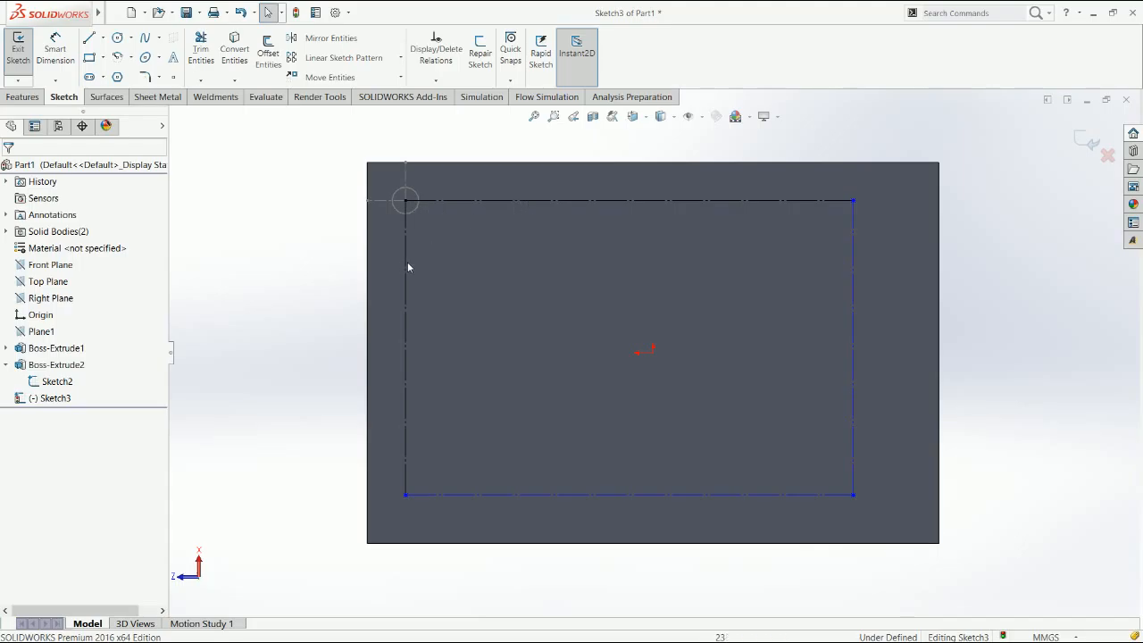
Step: Move the rectangle's lower-right corner nearer the slab corner and draw two short lines from it perpendicular to the nearest slab edges
left_click_drag(854, 494, 908, 524)
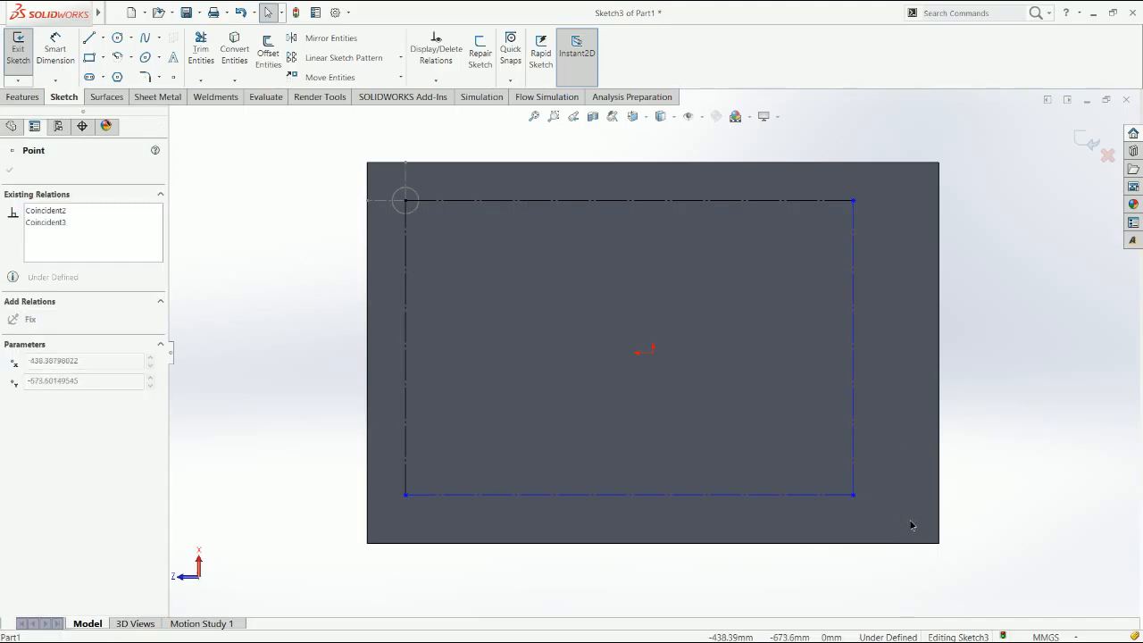
key("l")
left_click(909, 520)
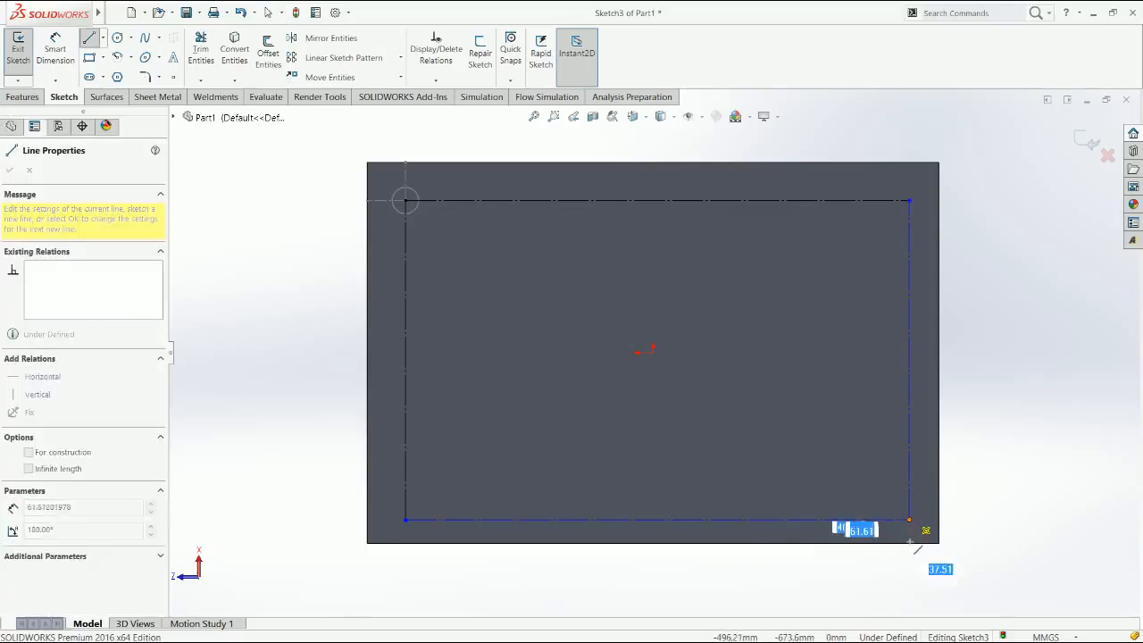
key("Escape")
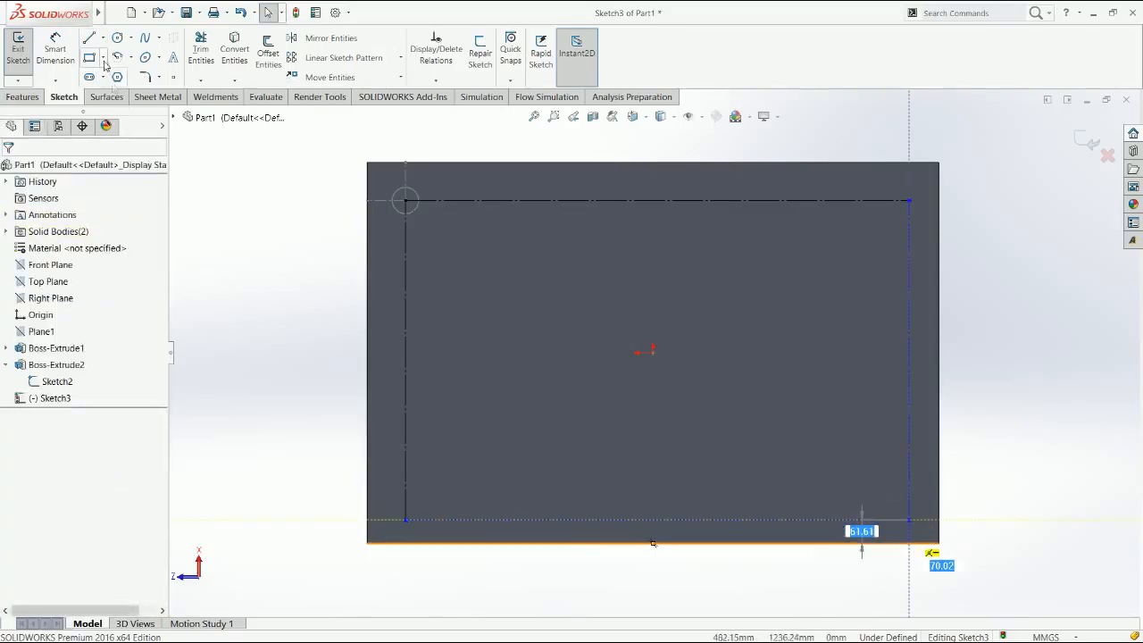
left_click(89, 38)
left_click(909, 520)
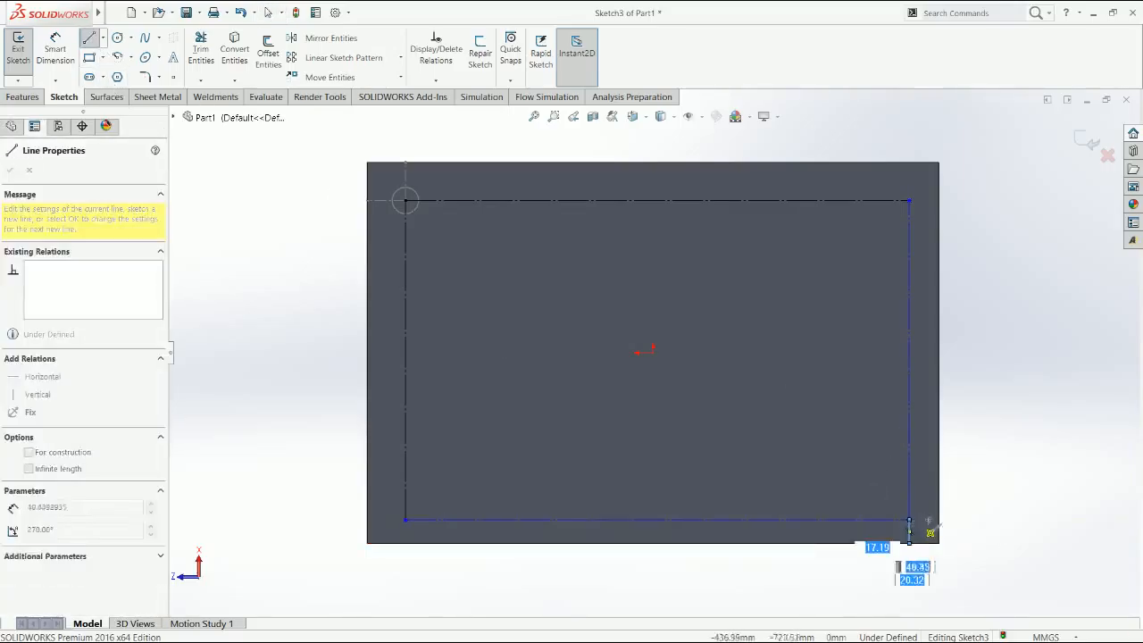
left_click(937, 519)
key("Escape")
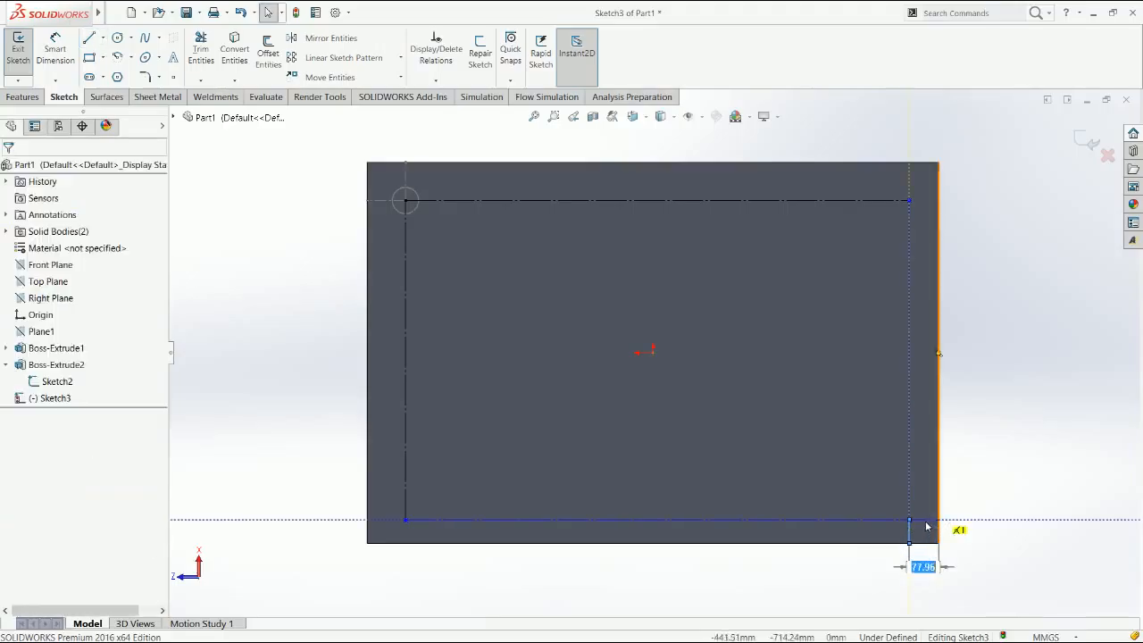
Step: Make the two short edge lines equal in length and convert them to construction geometry
left_click(925, 521)
left_click(909, 535, "ctrl")
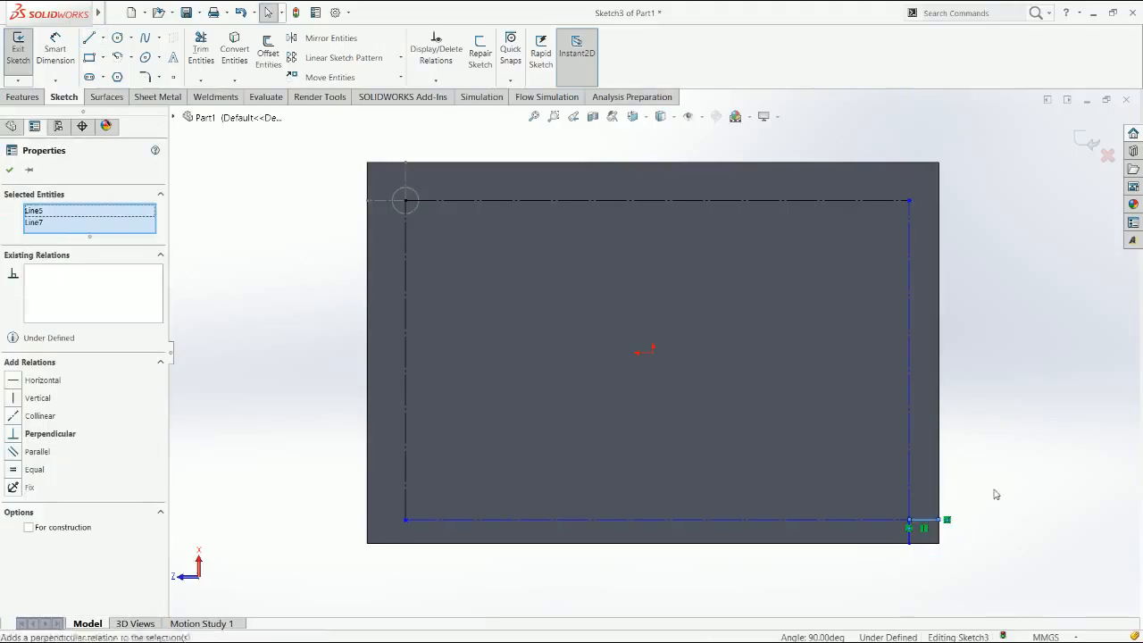
left_click(995, 530)
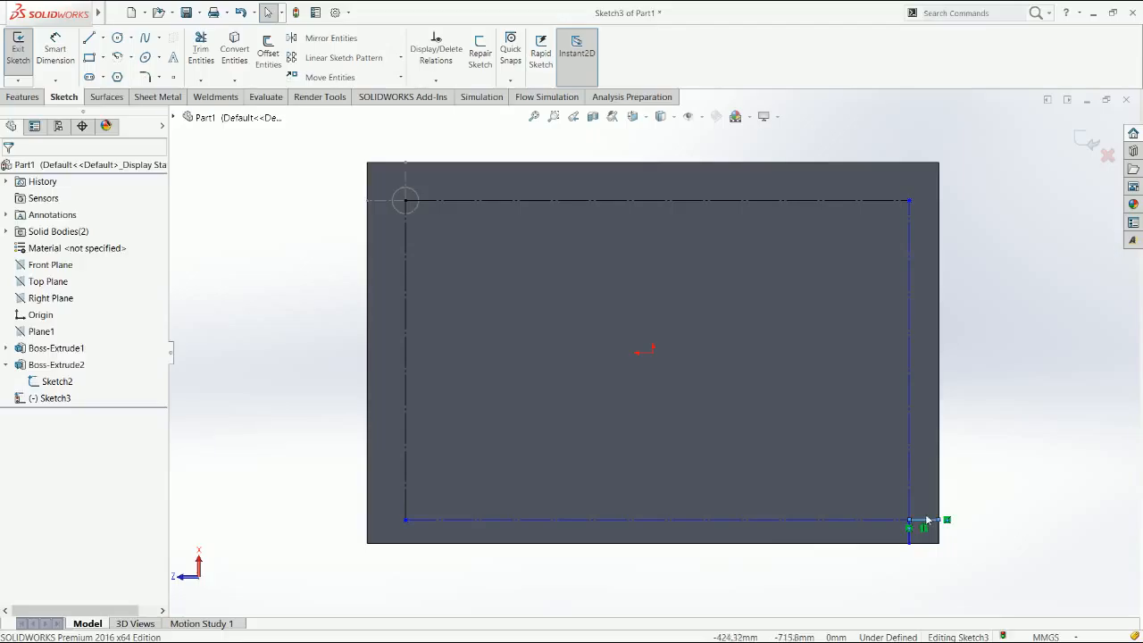
left_click(929, 520)
left_click(909, 528, "ctrl")
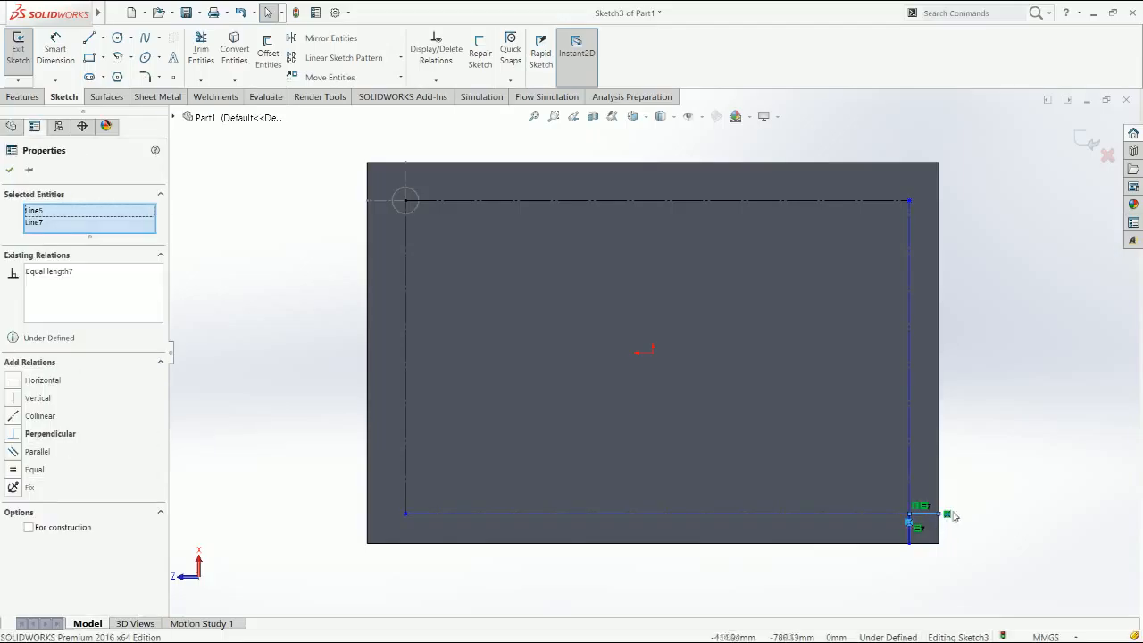
left_click(955, 500)
left_click(926, 515)
left_click(954, 504)
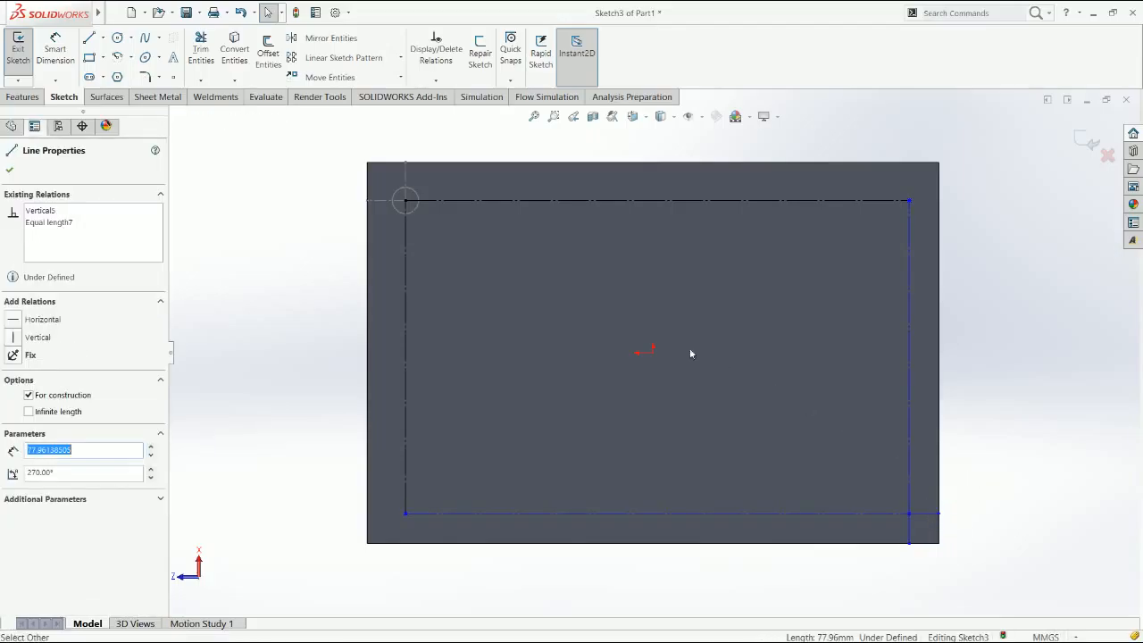
Step: Make the short horizontal line equal to the leg sketch's horizontal edge-offset line and finish the sketch
left_click(382, 202, "ctrl")
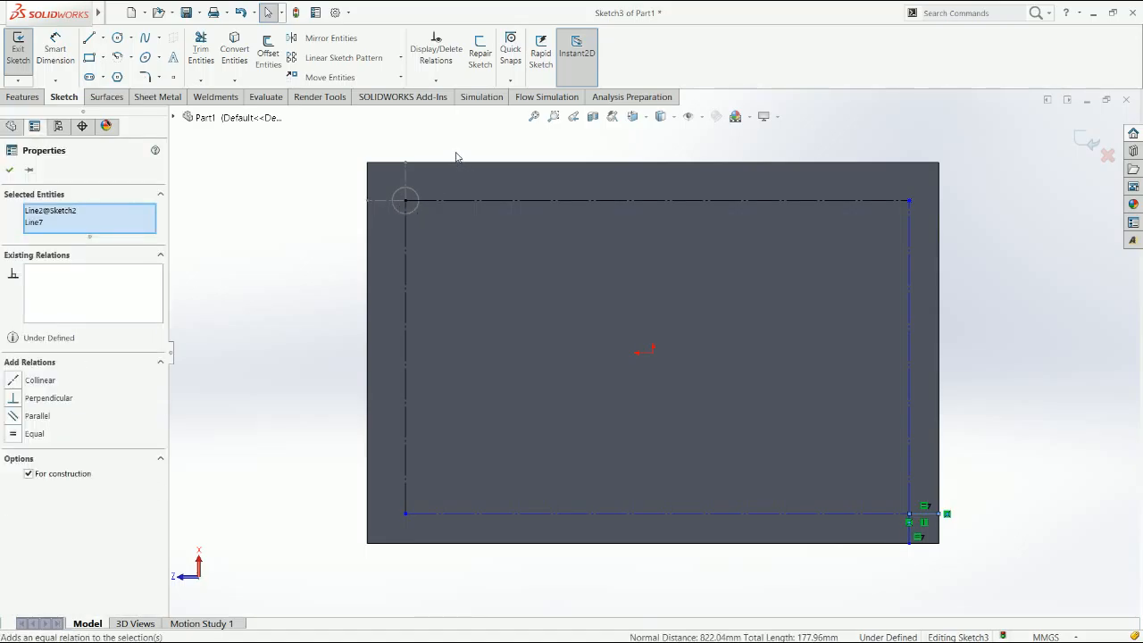
left_click(1015, 492)
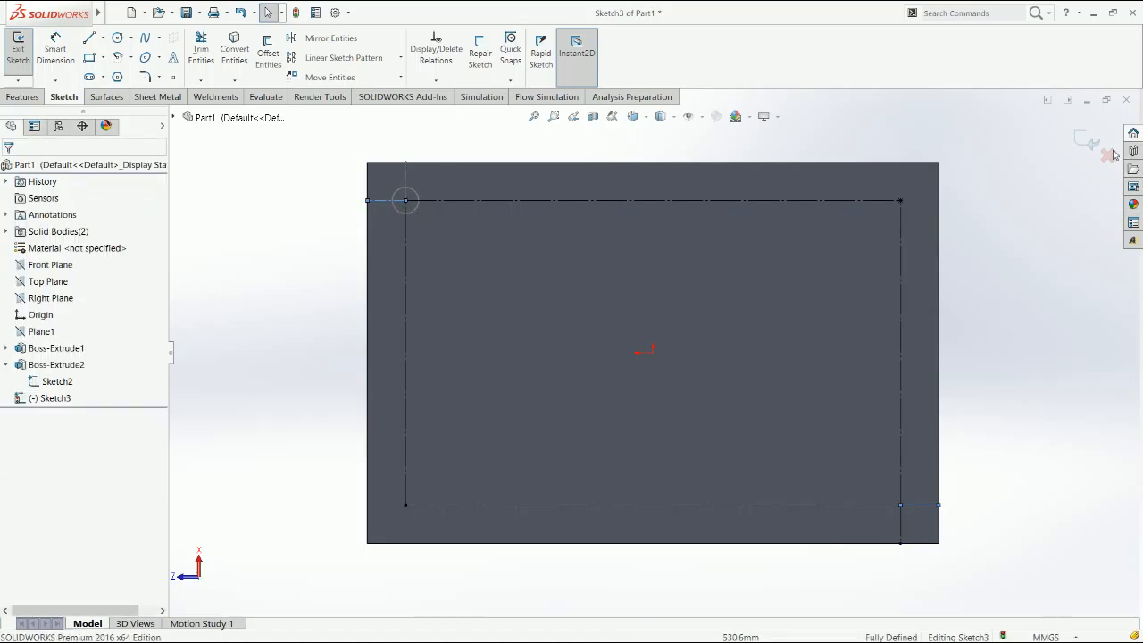
left_click(1087, 136)
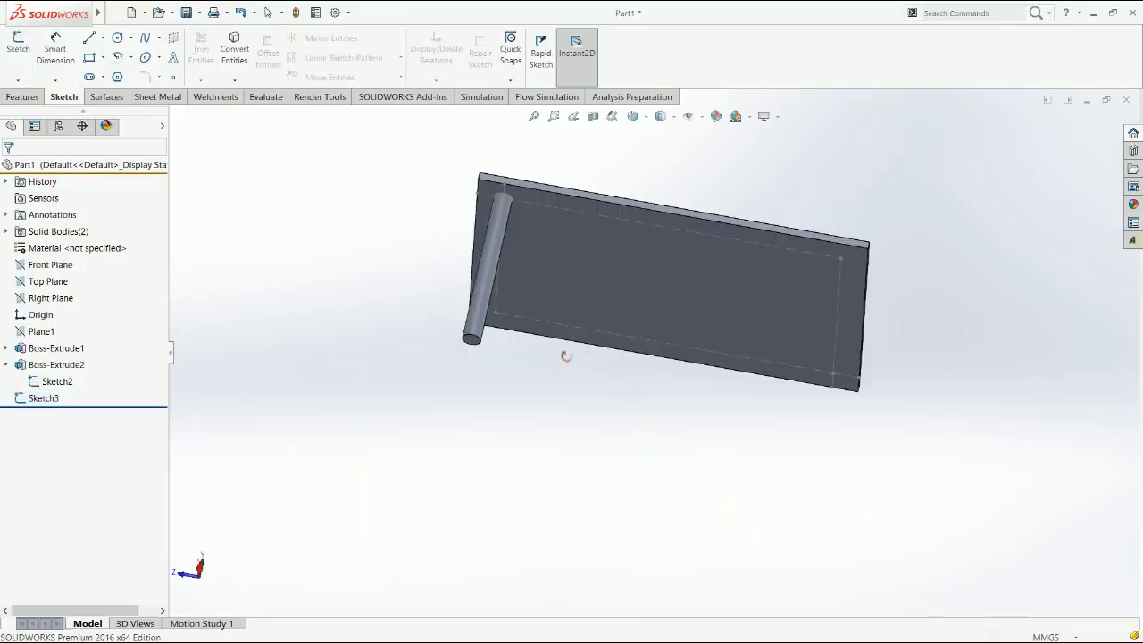
Step: Create a sketch driven pattern of the Boss-Extrude2 leg body at Sketch3's points, using the centroid as reference point
key("ctrl+4")
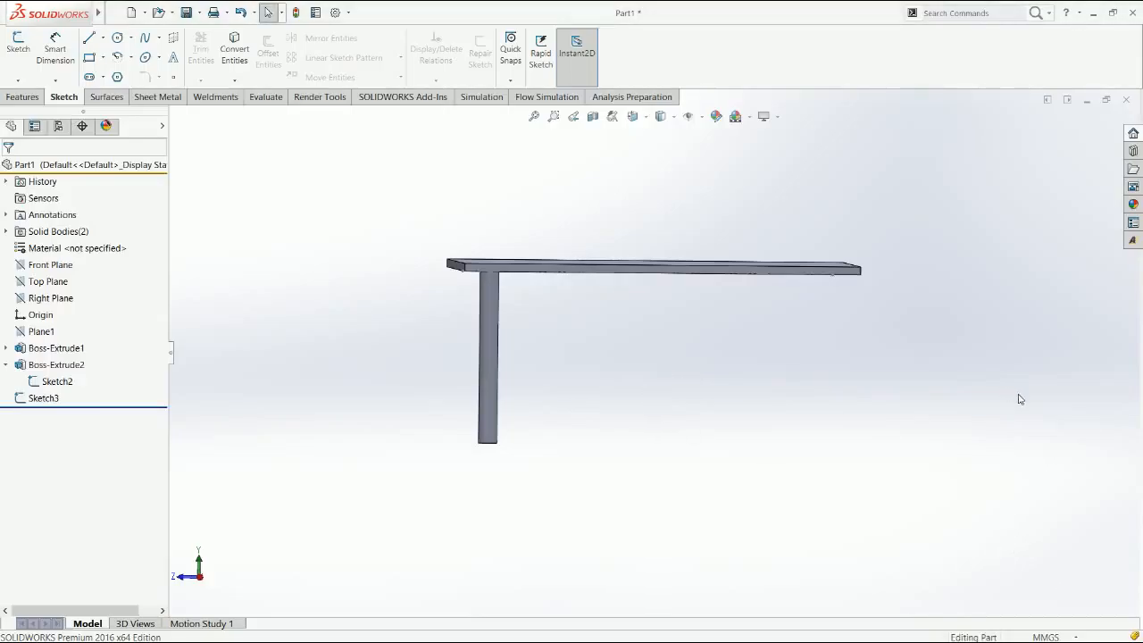
middle_click_drag(816, 398, 777, 398)
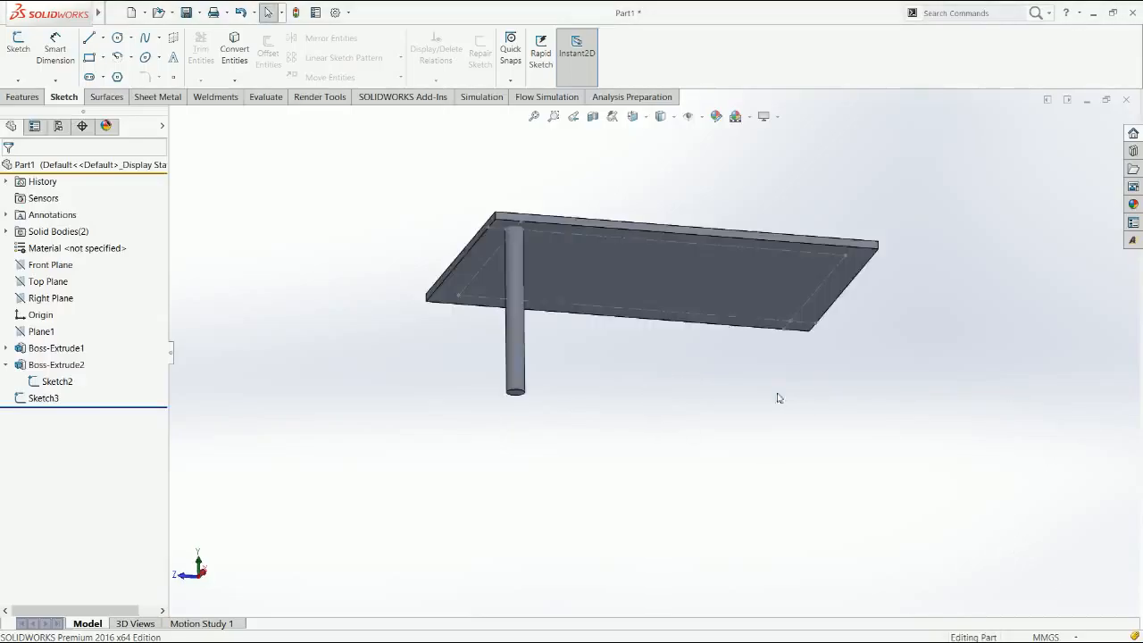
left_click(23, 96)
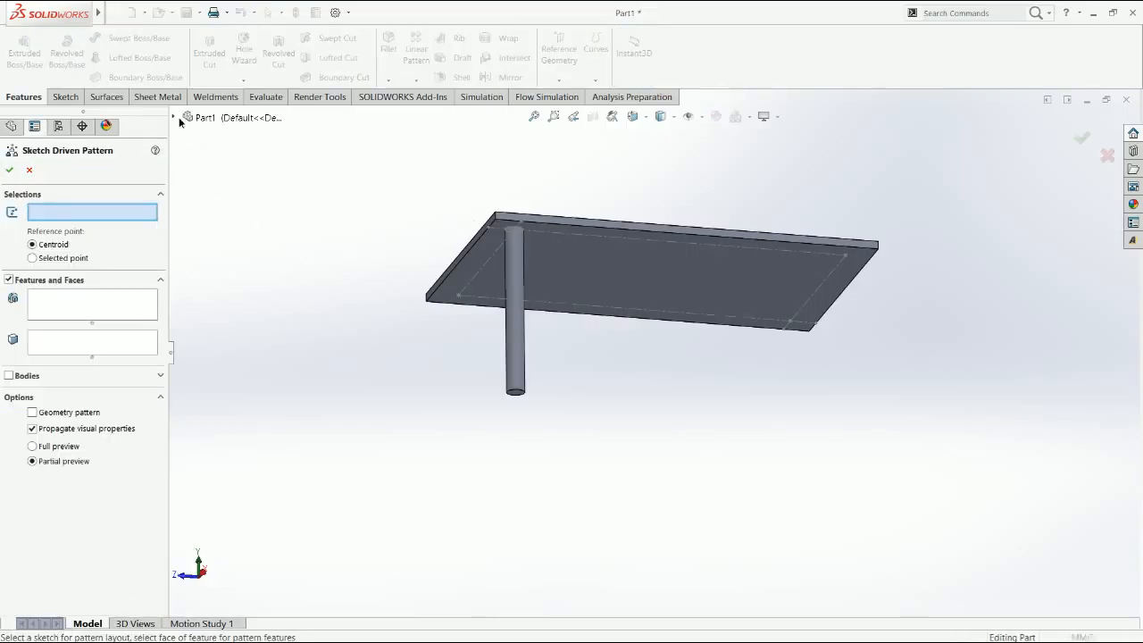
left_click(221, 335)
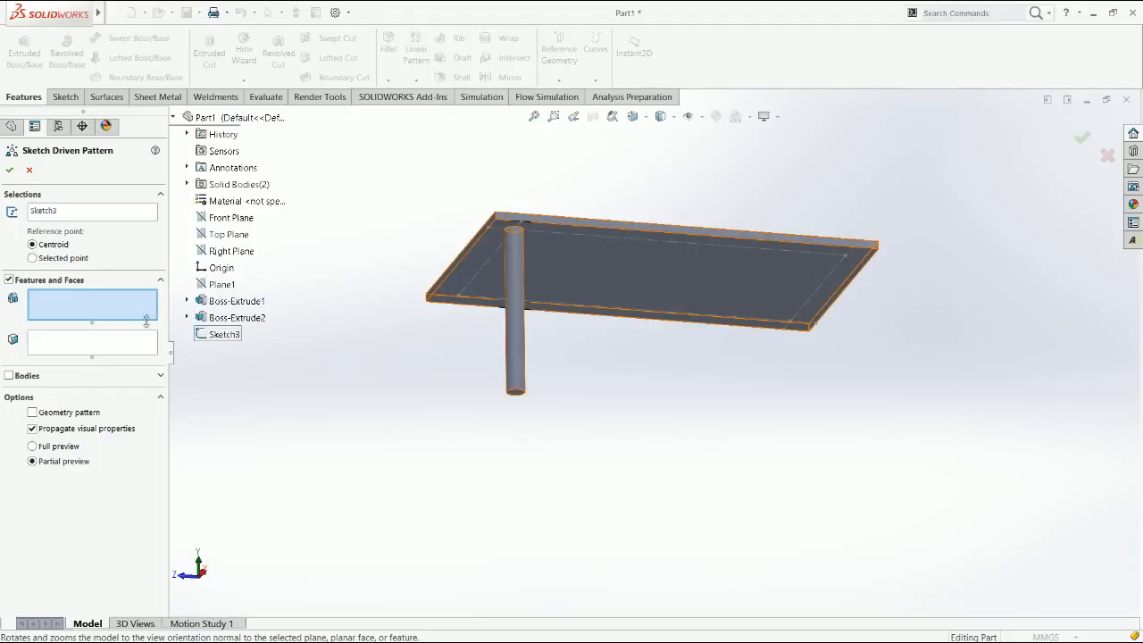
left_click(516, 357)
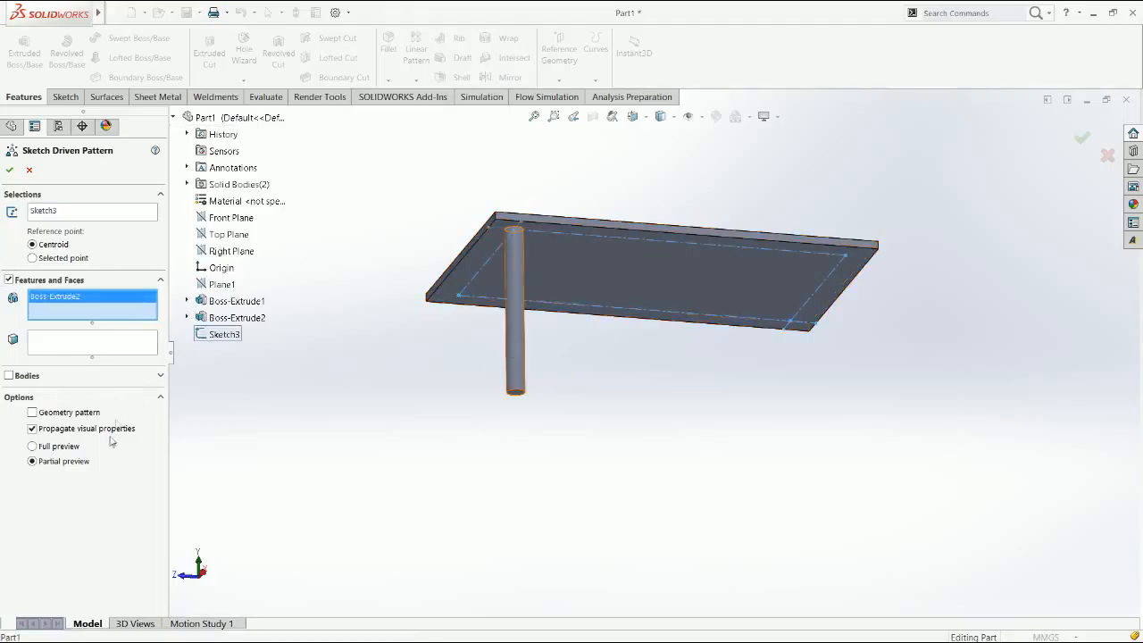
left_click(9, 376)
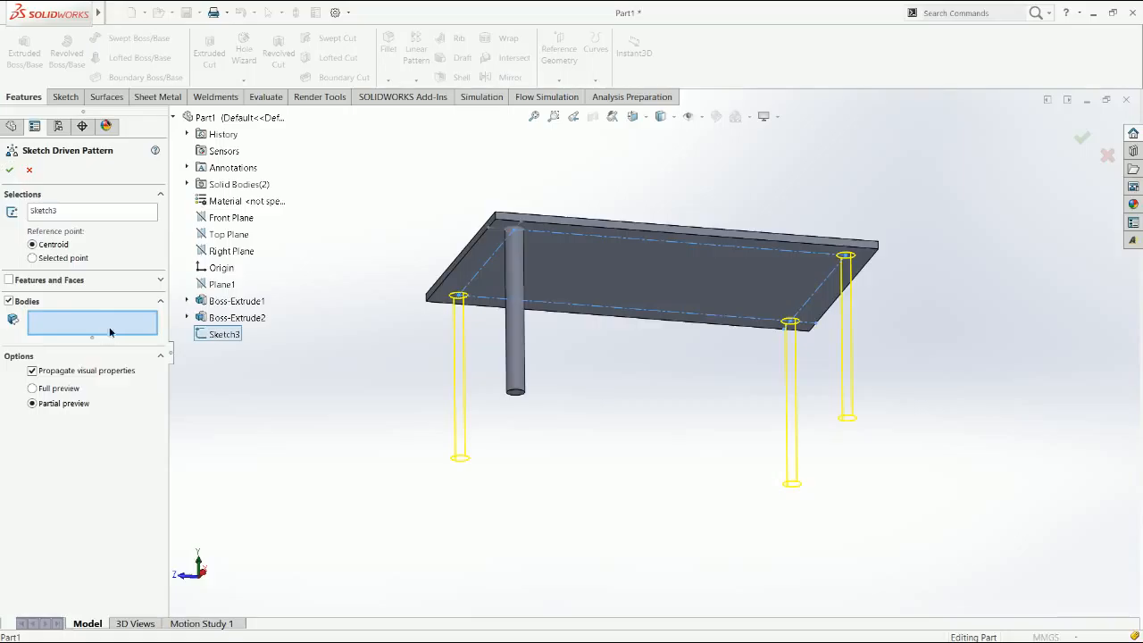
left_click(518, 344)
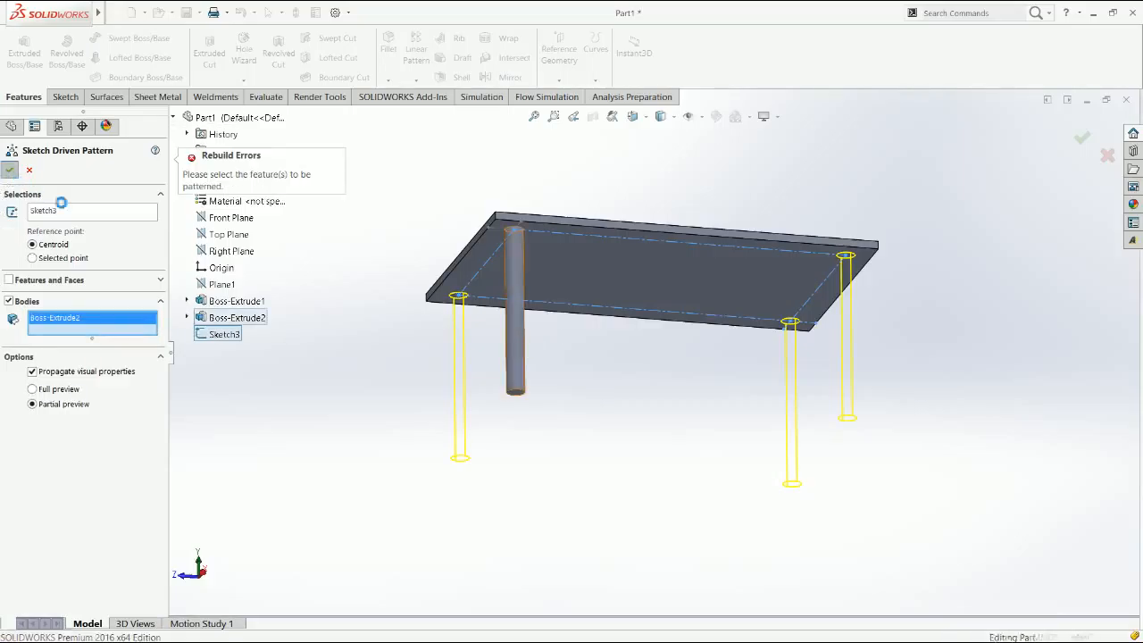
left_click(9, 170)
Step: Hide Sketch3 and the leg's Sketch2
left_click(42, 397)
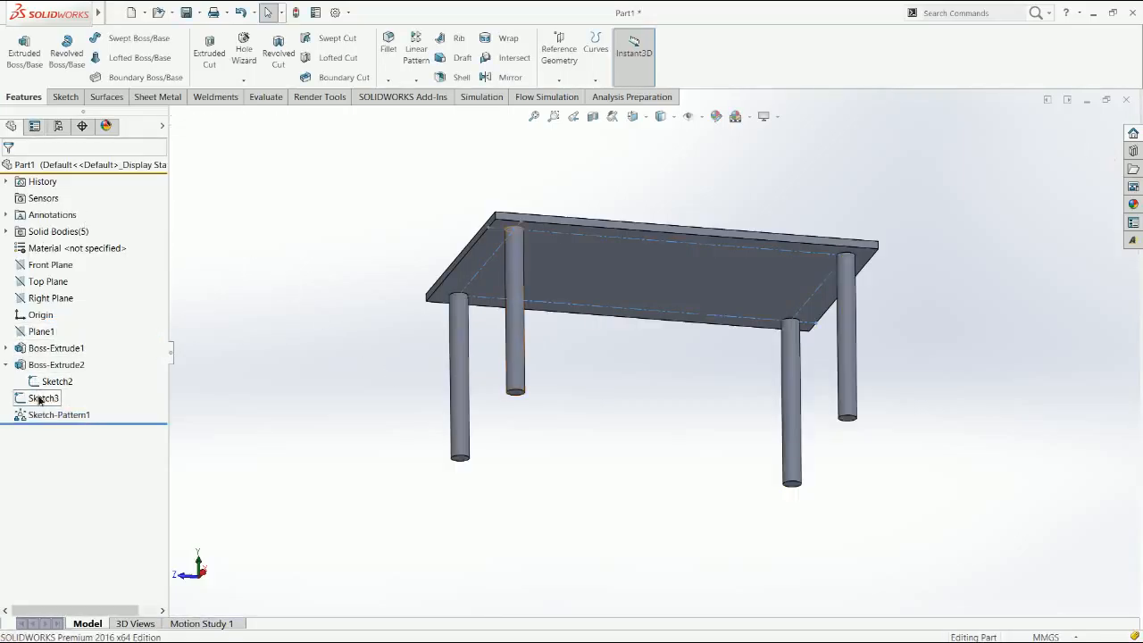
left_click(51, 387)
left_click(6, 365)
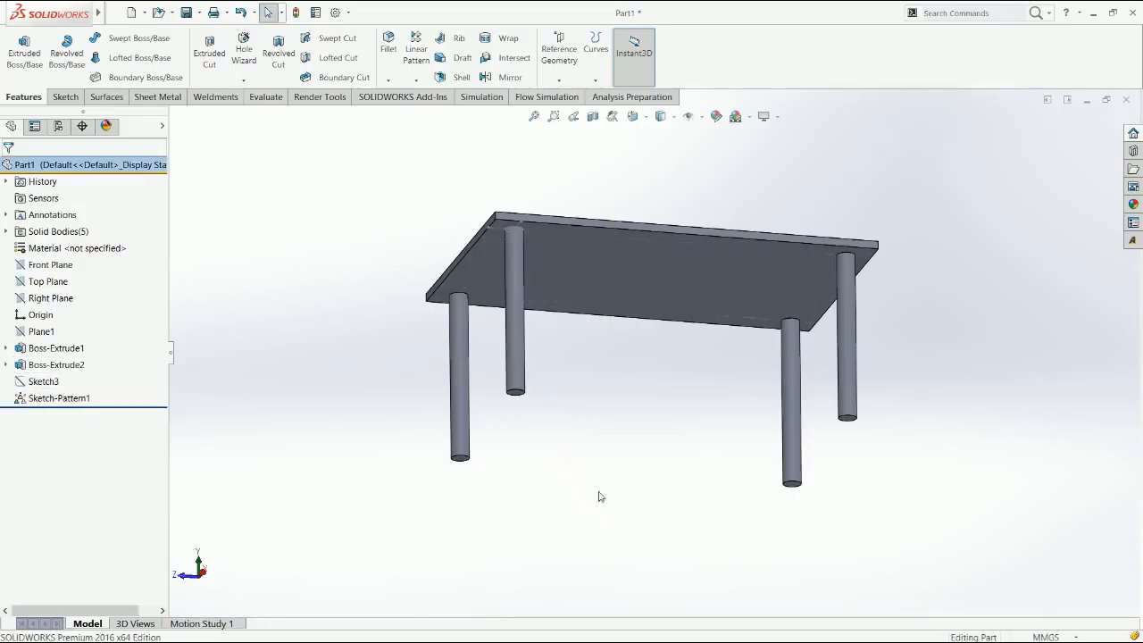
left_click(6, 365)
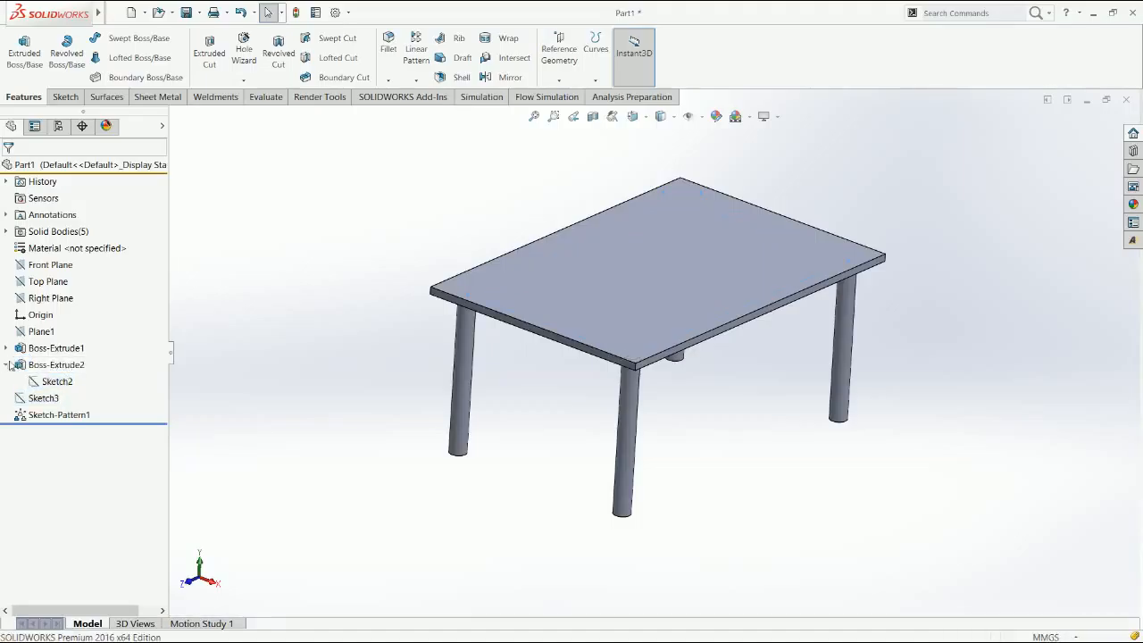
left_click(6, 365)
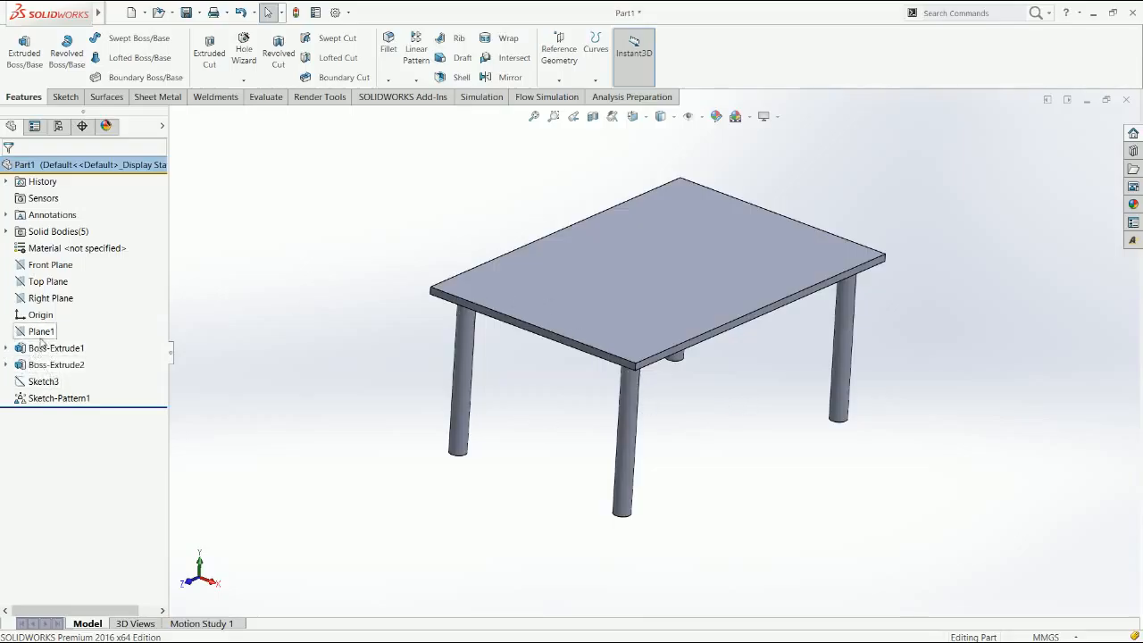
Step: Set Plane1's offset distance to 600 mm
left_click(40, 335)
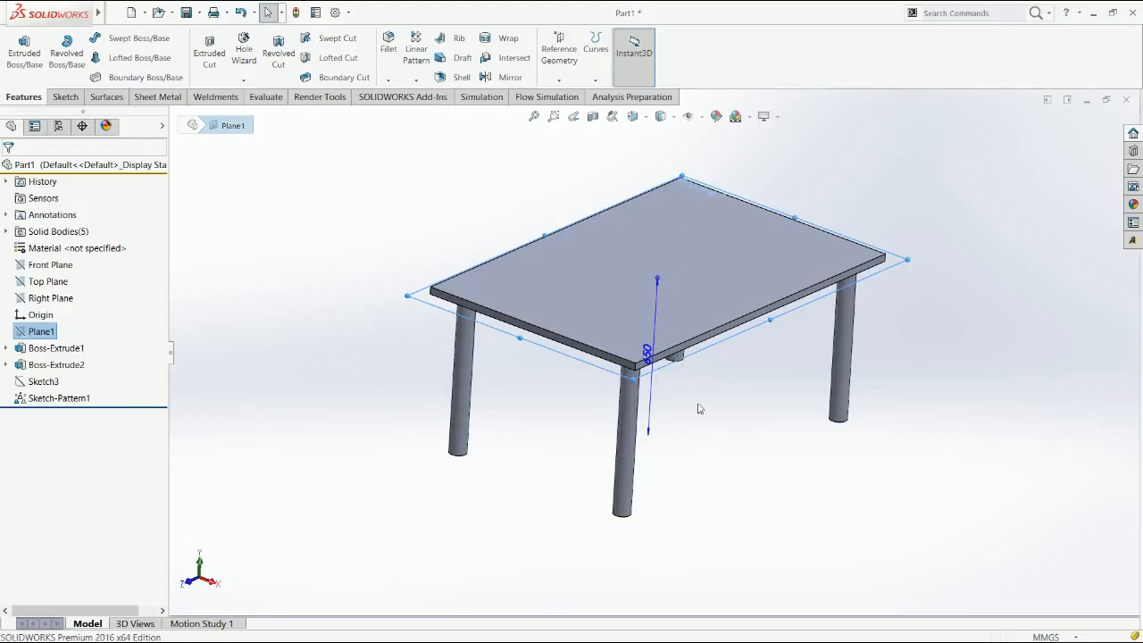
key("ctrl+z")
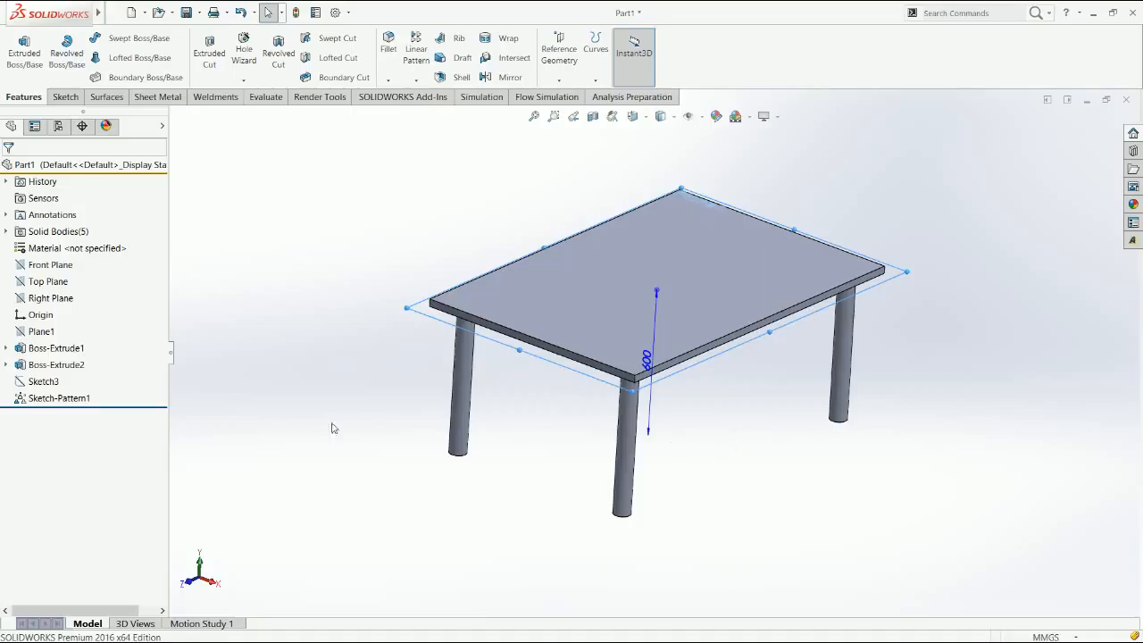
Step: Highlight the legs belonging to the sketch pattern, clear the selection and save the part as Table1.SLDPRT
left_click(109, 399)
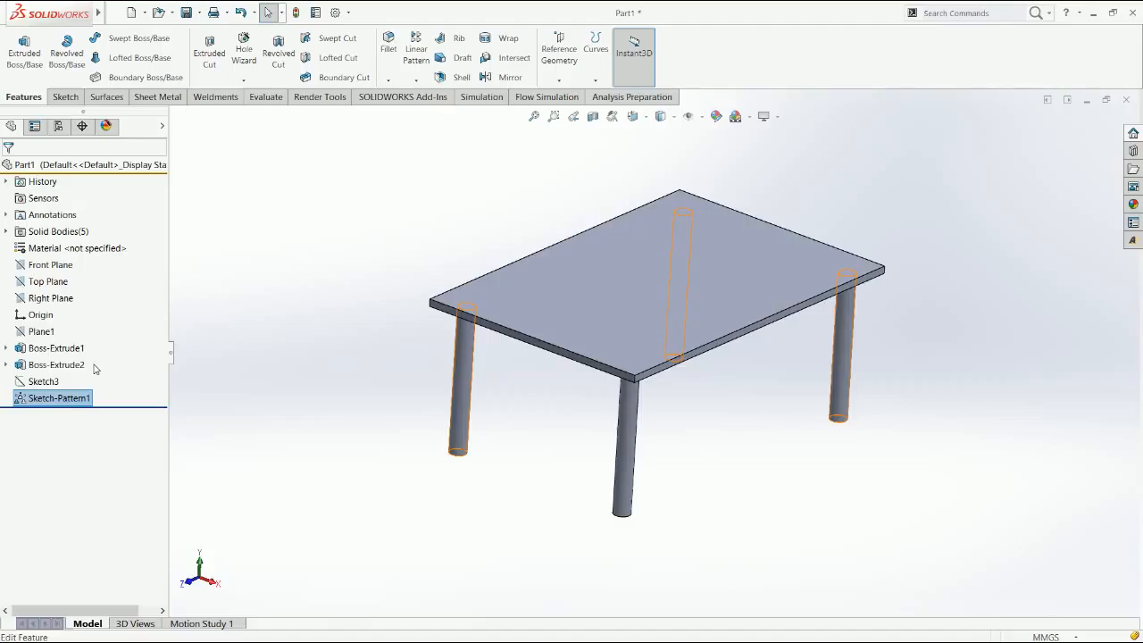
left_click(256, 417)
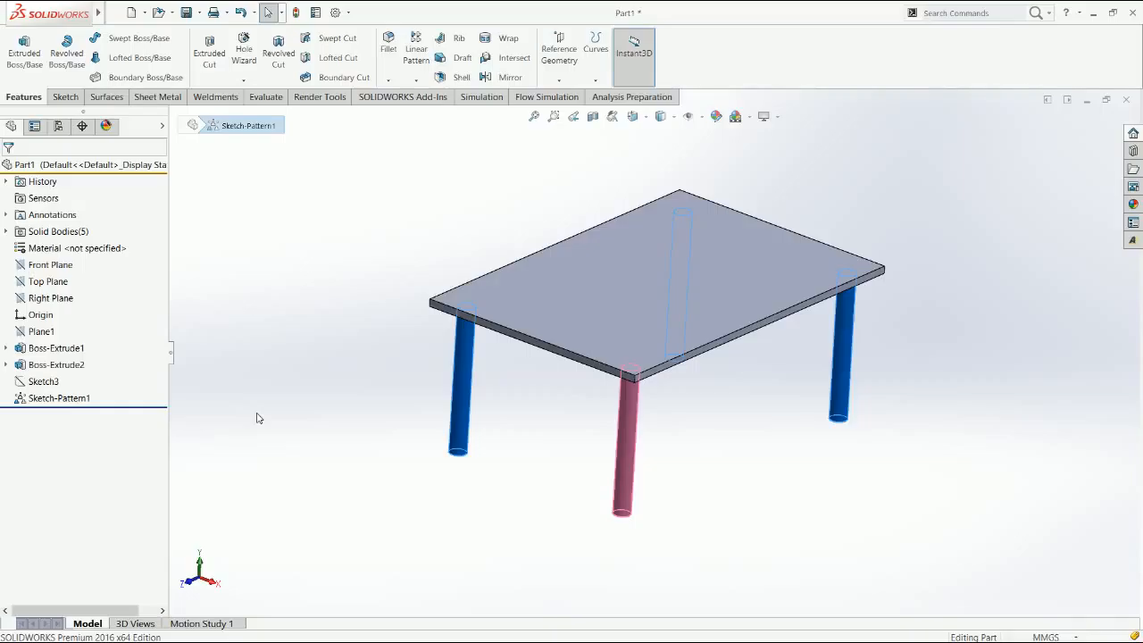
left_click(256, 417)
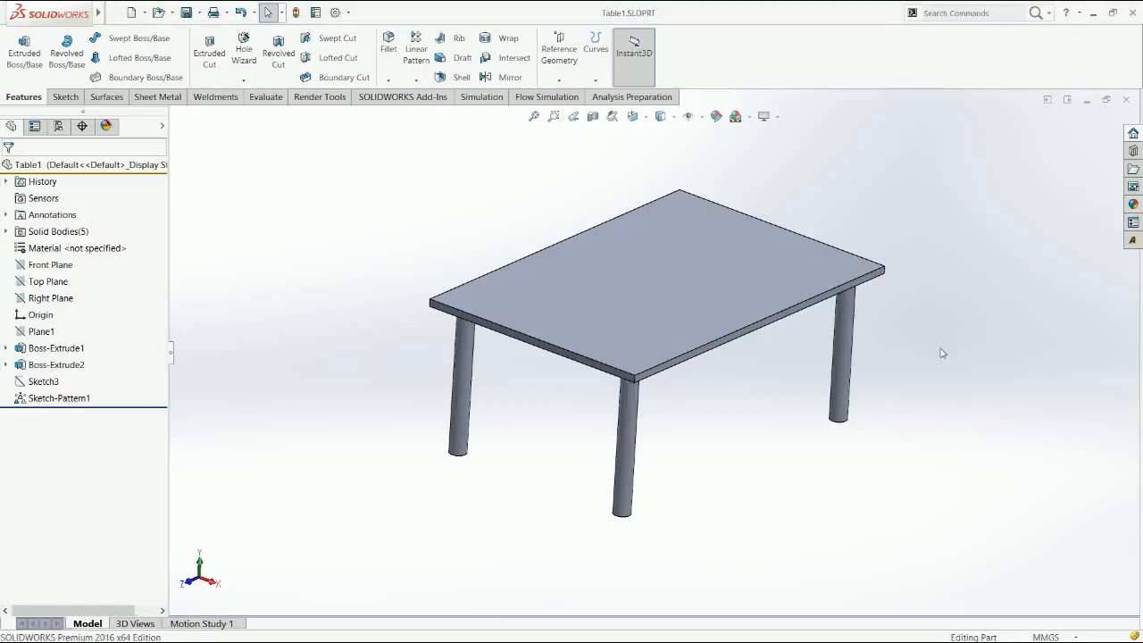
Step: Start a new sketch on the tabletop's upper face
middle_click_drag(939, 352, 866, 187)
key("Escape")
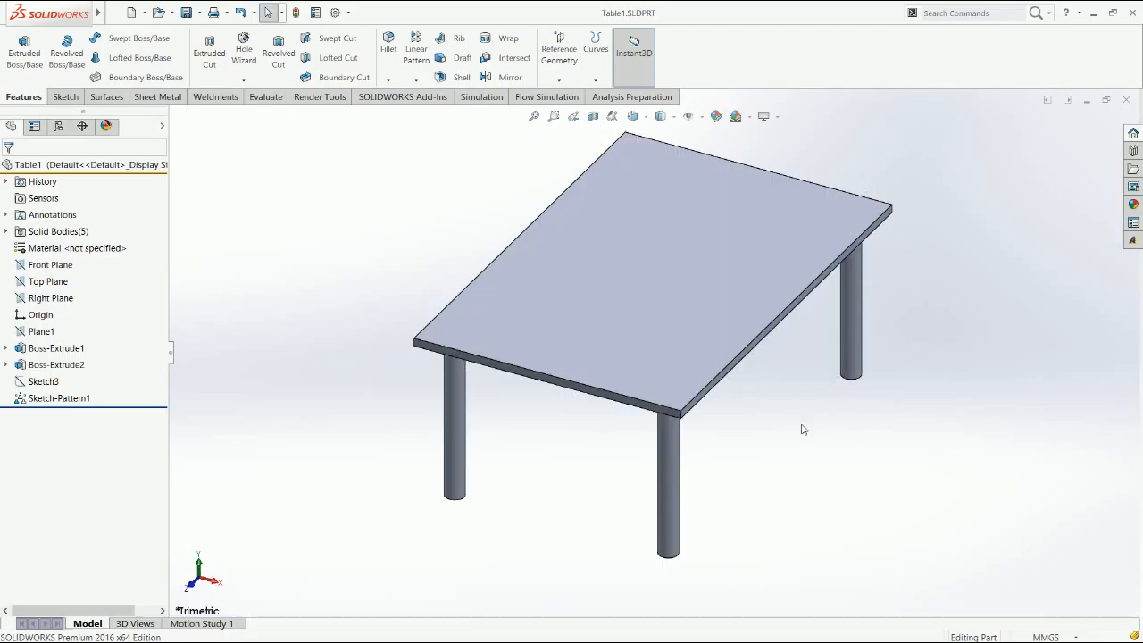
middle_click_drag(739, 418, 745, 476)
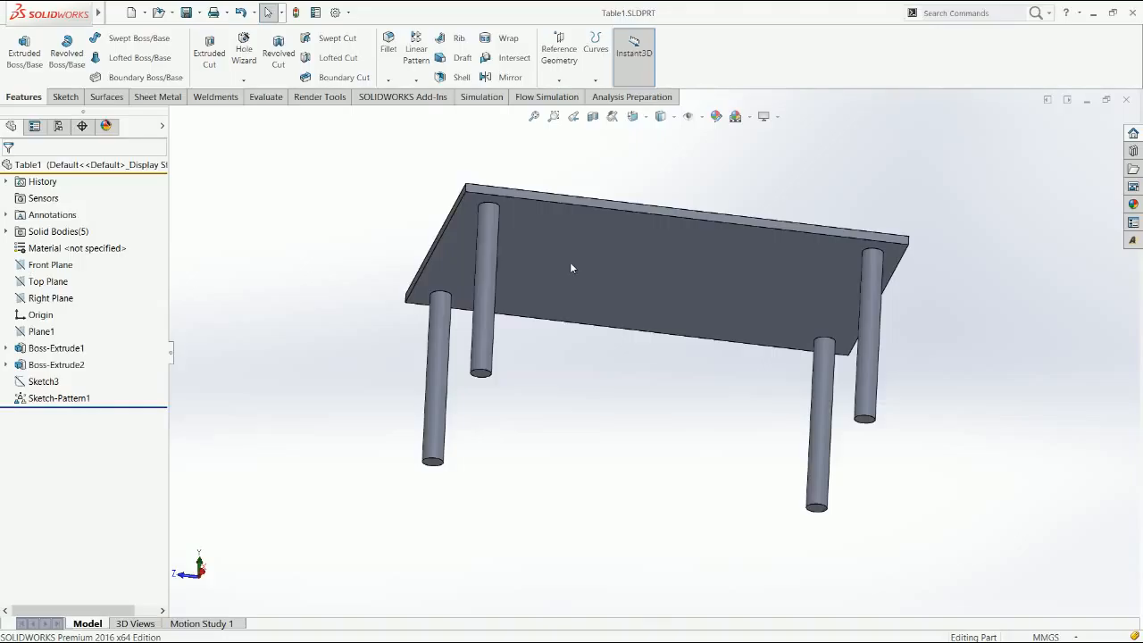
key("ctrl+7")
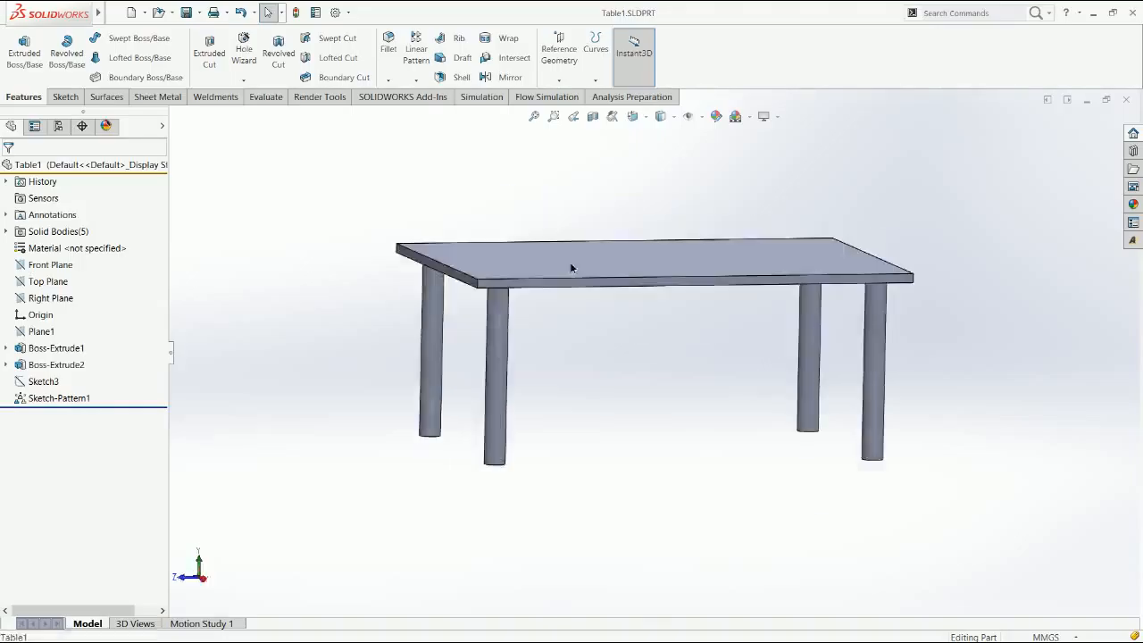
left_click(570, 261)
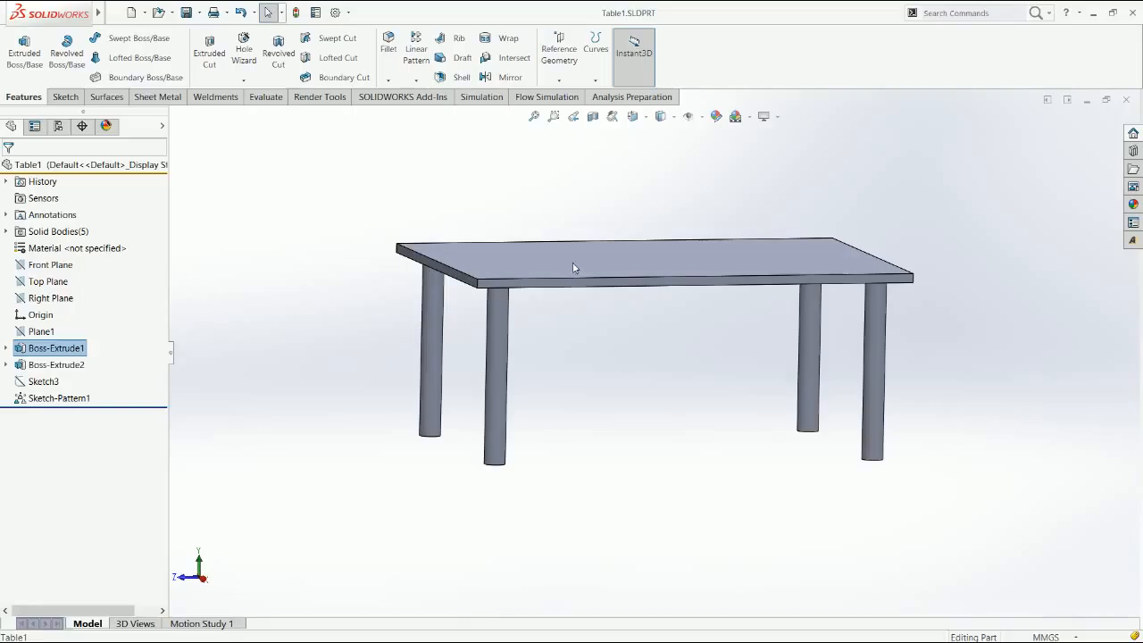
left_click(612, 230)
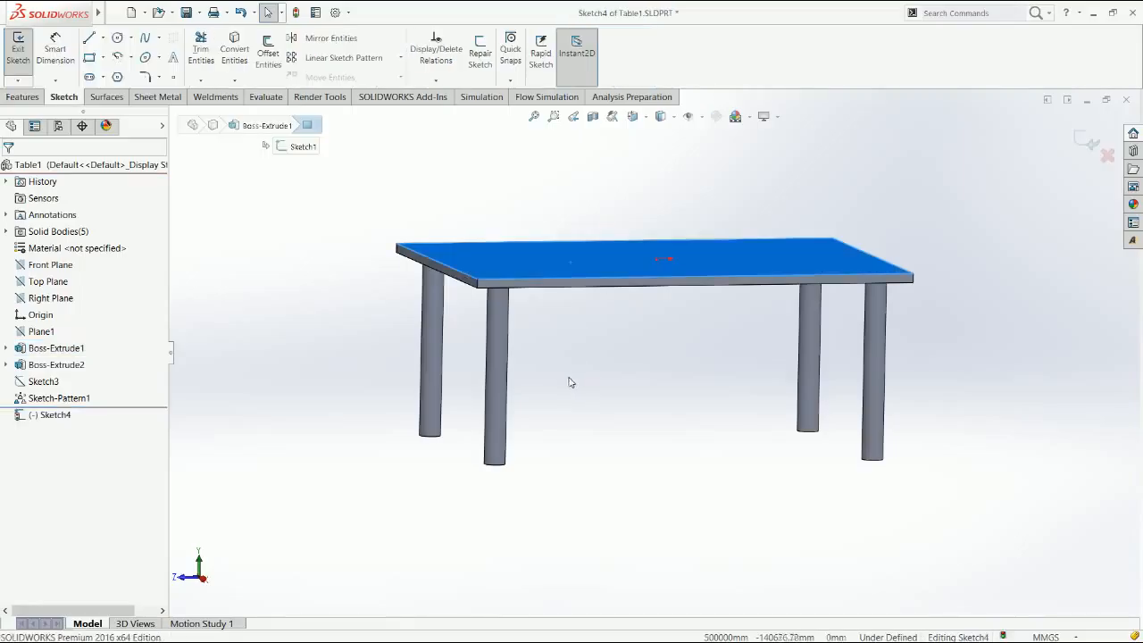
Step: Sketch a circle about 82 mm in diameter on the tabletop, centred about 196 mm in X and -454 mm in Y from the origin
key("ctrl+8")
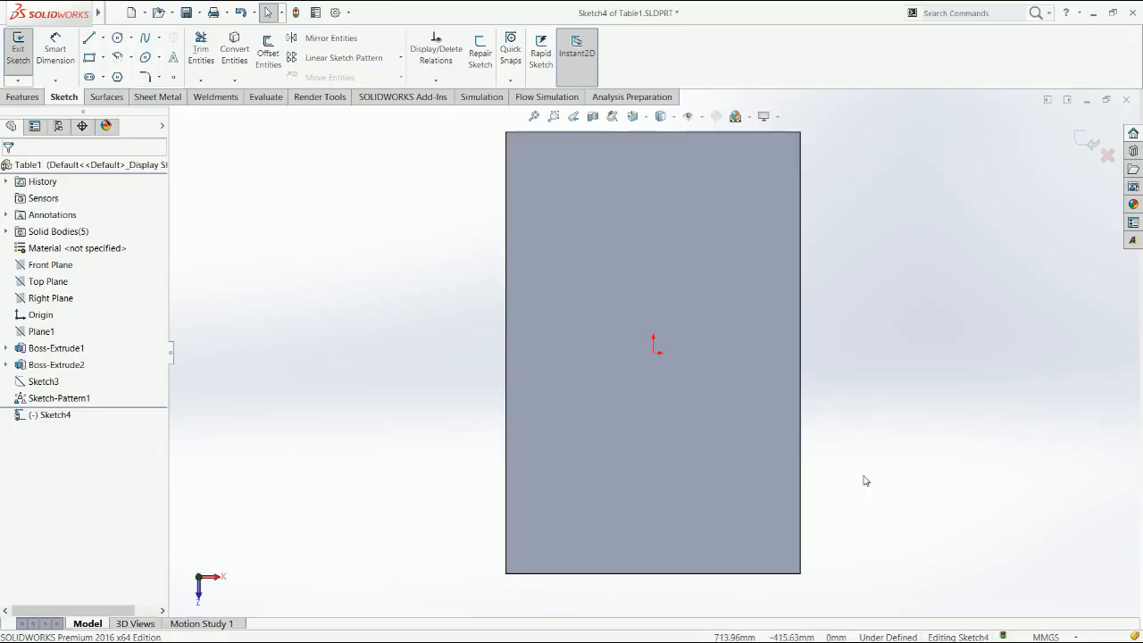
key("c")
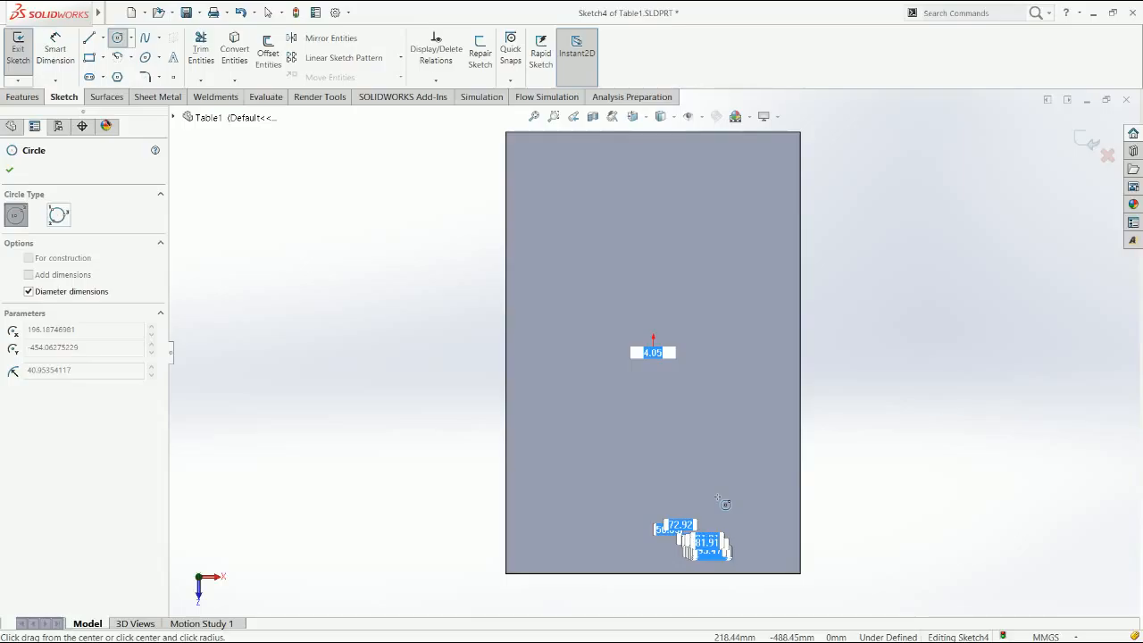
left_click(725, 504)
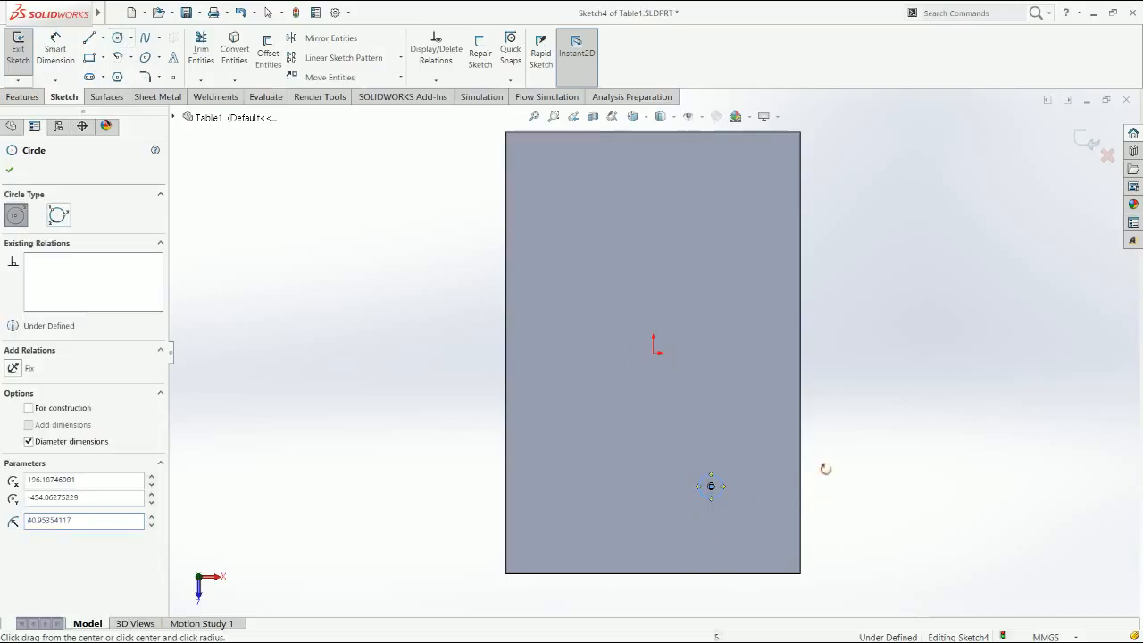
Step: Set up a blind Boss-Extrude of the circle above the tabletop, with Merge result off and a depth of 15 cm
left_click(14, 103)
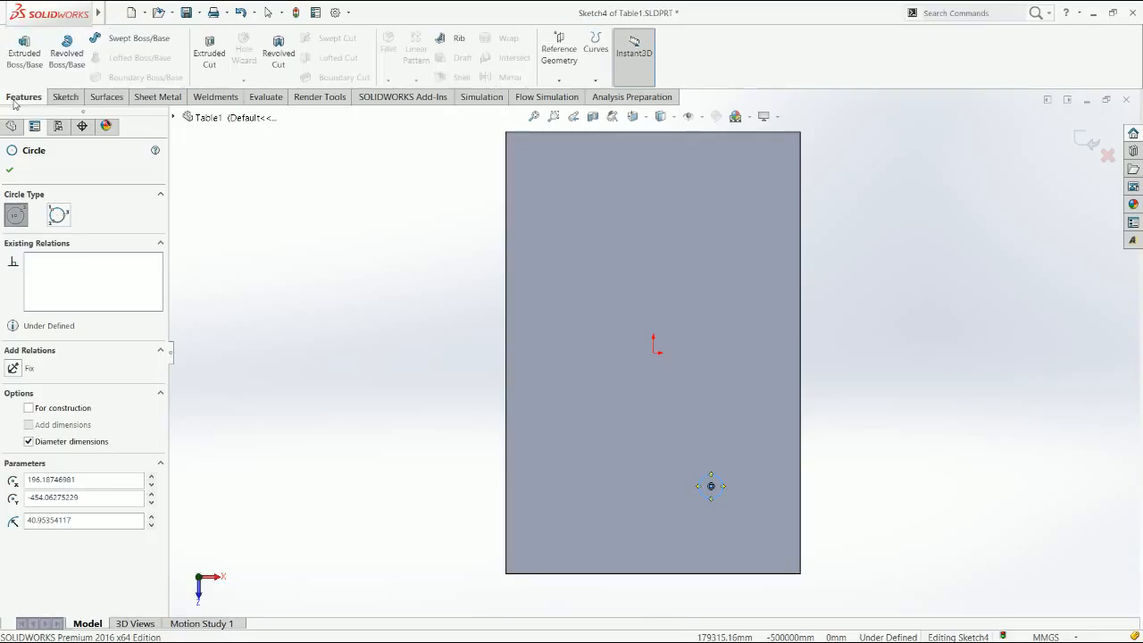
left_click(24, 51)
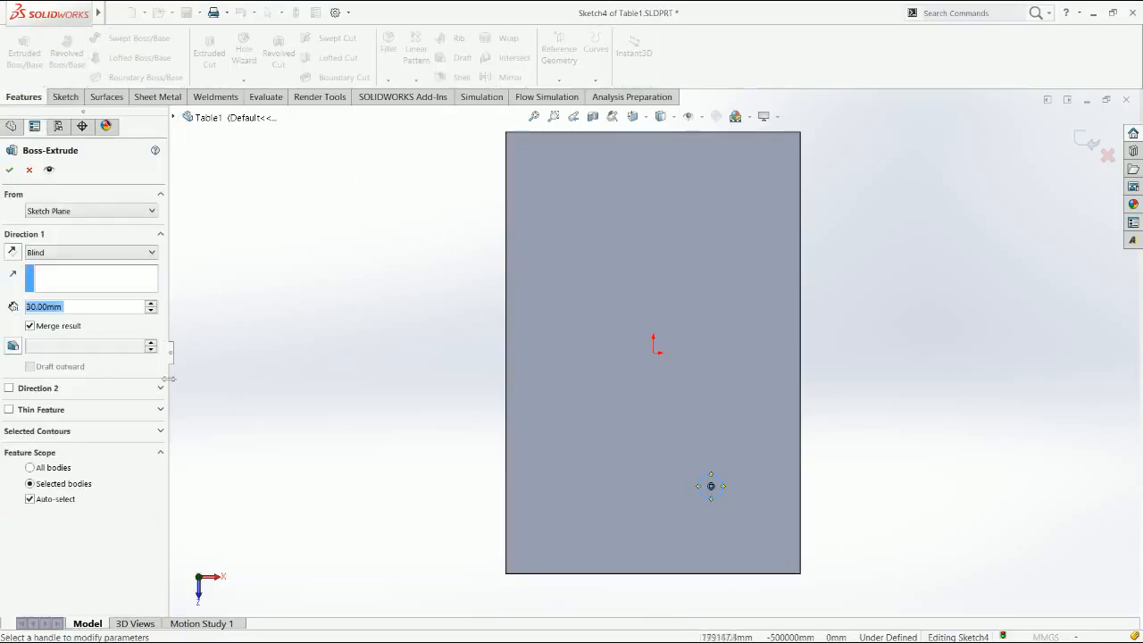
left_click(30, 326)
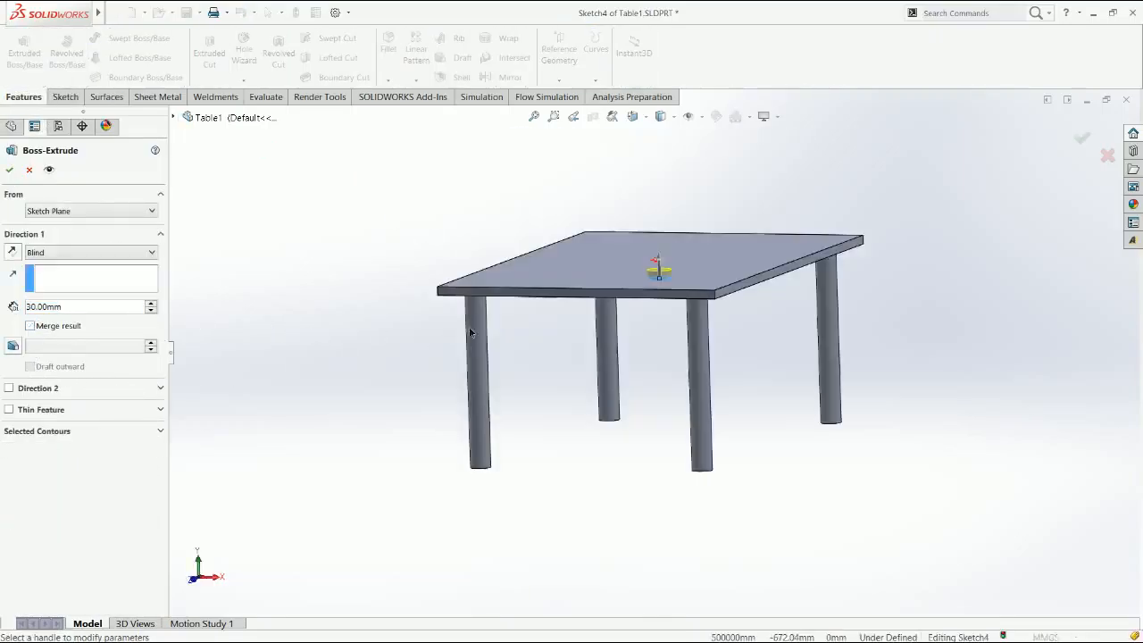
key("ctrl+4")
left_click(151, 304)
left_click(151, 304)
type("50")
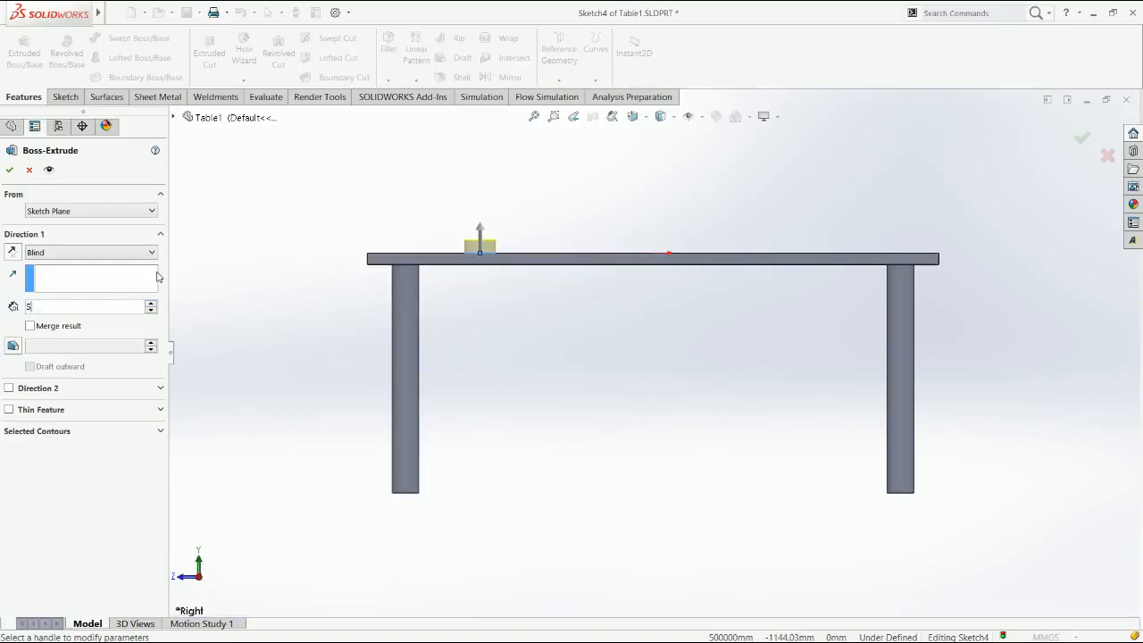
key("Return")
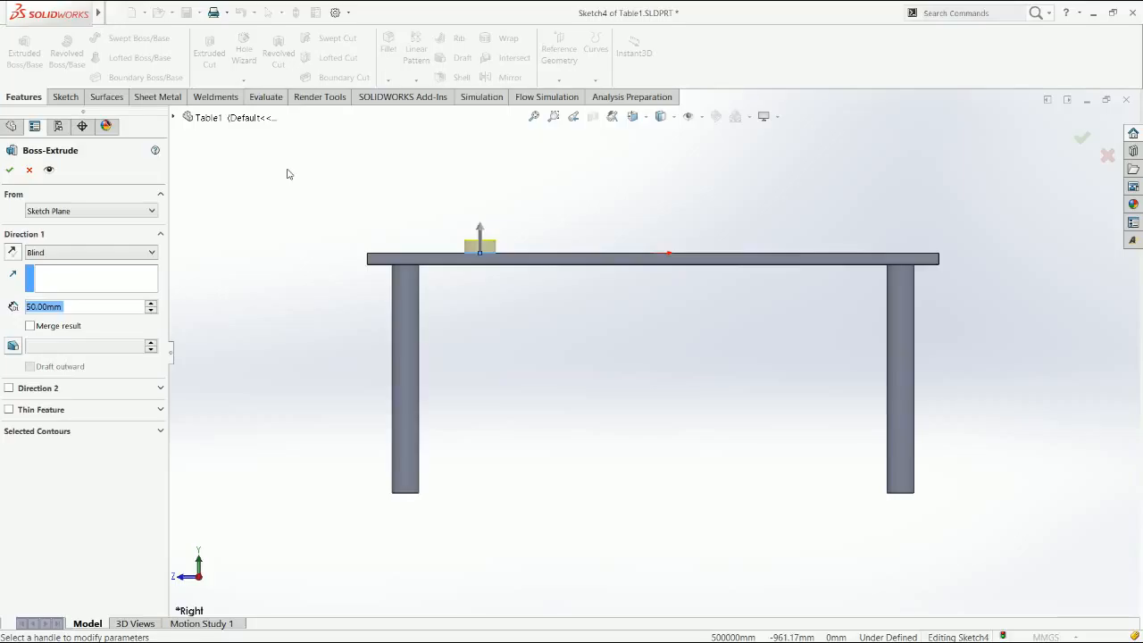
type("20cm")
key("Return")
type("15")
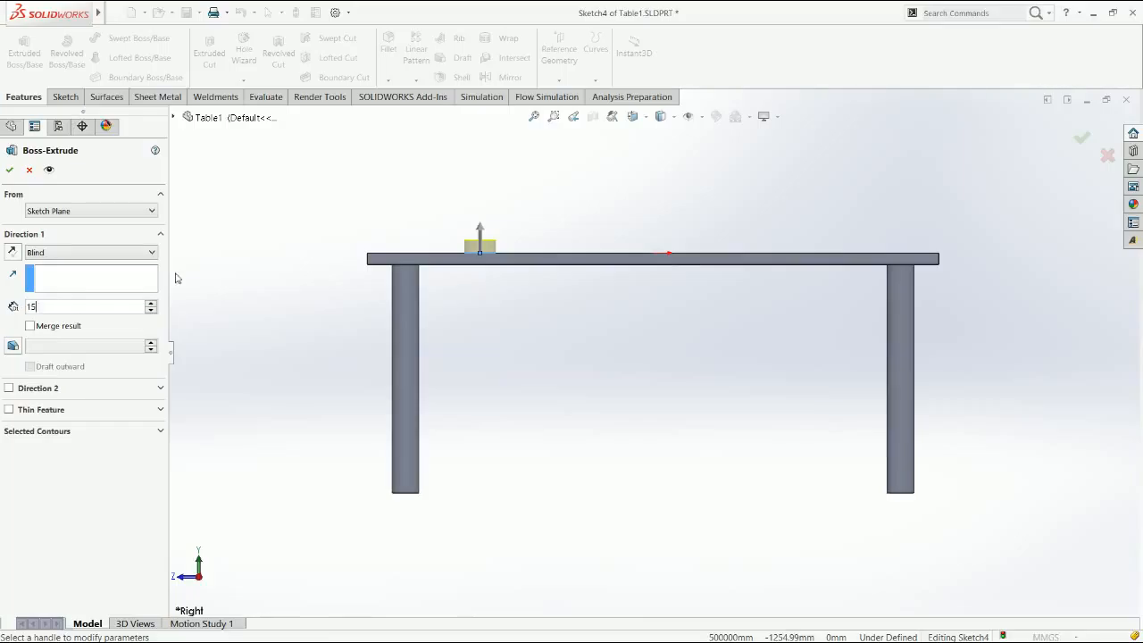
type("cm")
key("Return")
Step: Give the extrusion an outward draft steeper than 4° and create the flared cup body
left_click(12, 345)
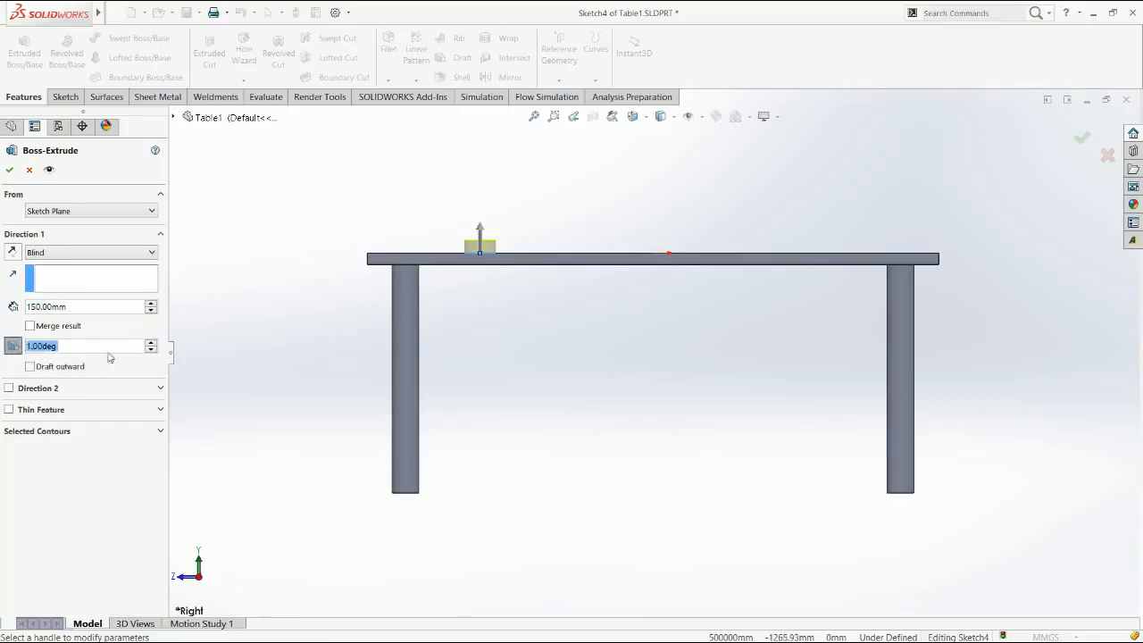
left_click(31, 367)
left_click(149, 344)
left_click(149, 343)
left_click(149, 344)
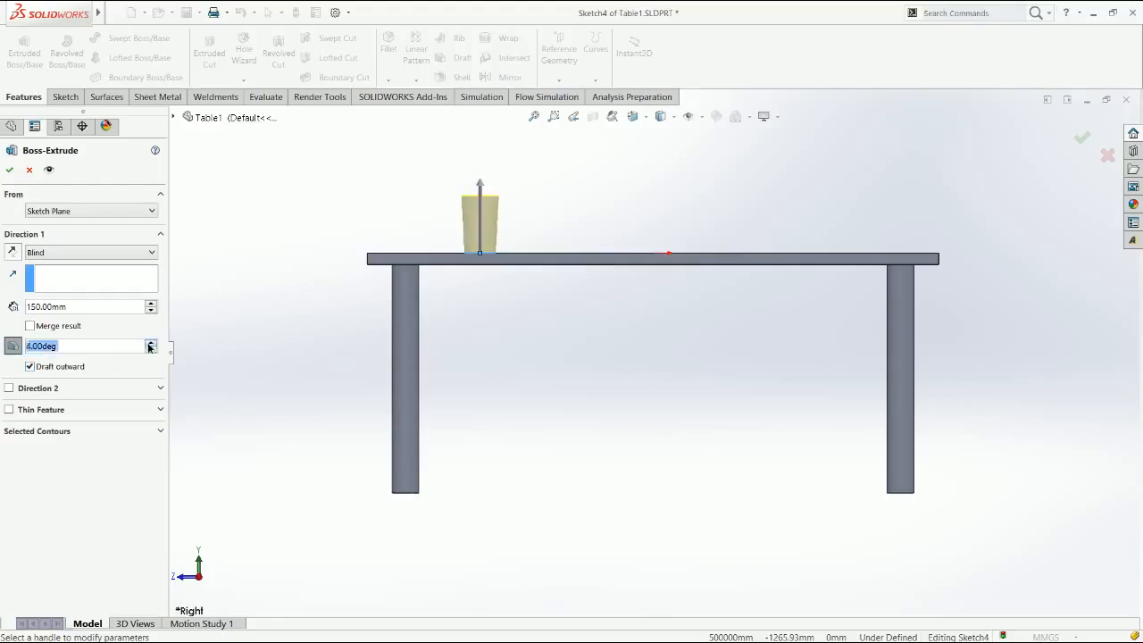
left_click(149, 343)
left_click(149, 344)
left_click(9, 170)
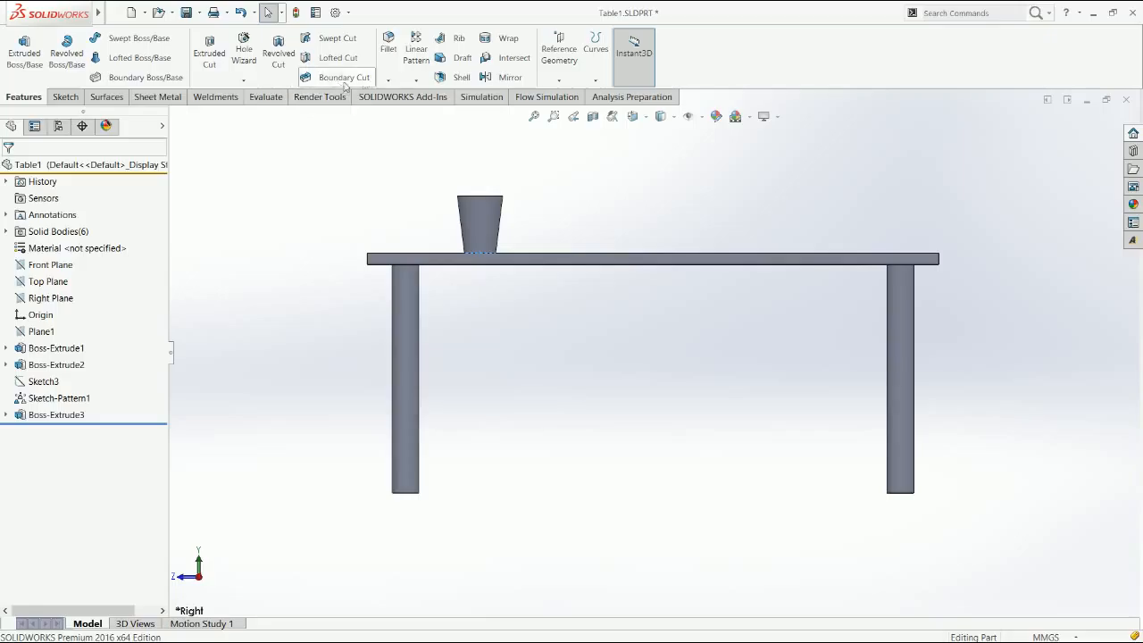
Step: Shell the cup body, removing its upper face to leave it open
left_click(475, 81)
middle_click_drag(504, 171, 505, 219)
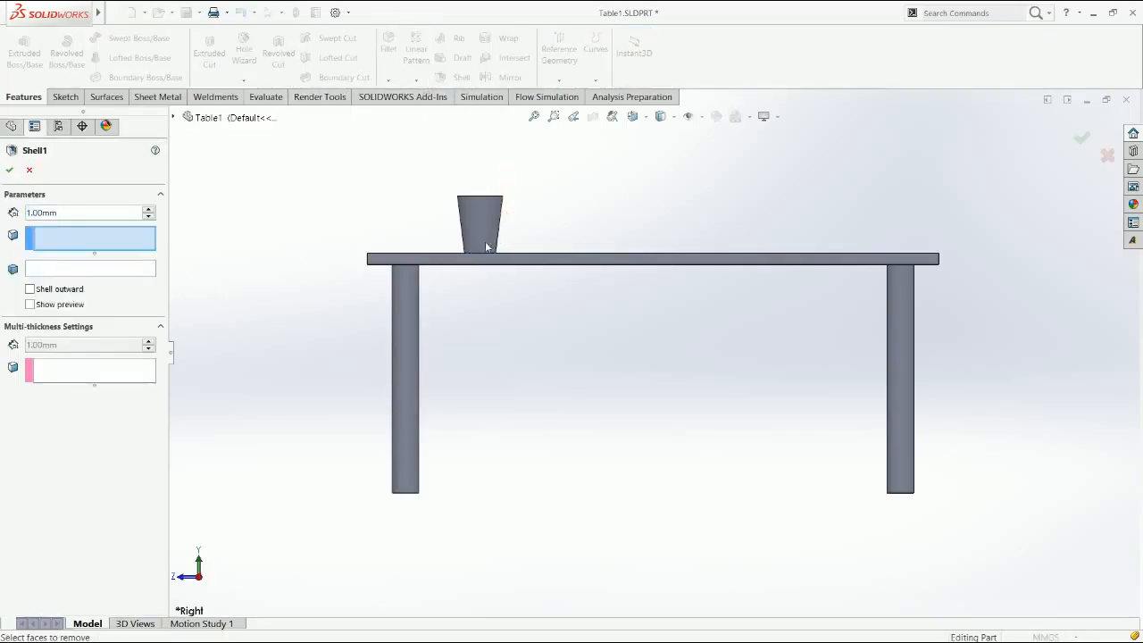
left_click(483, 241)
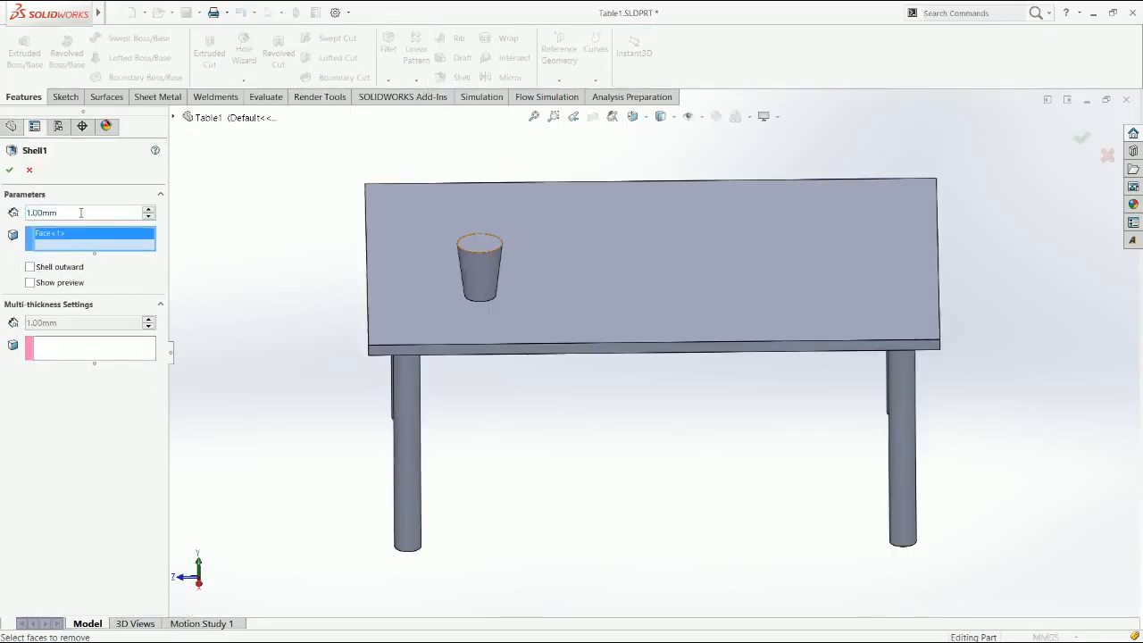
left_click_drag(81, 213, 15, 212)
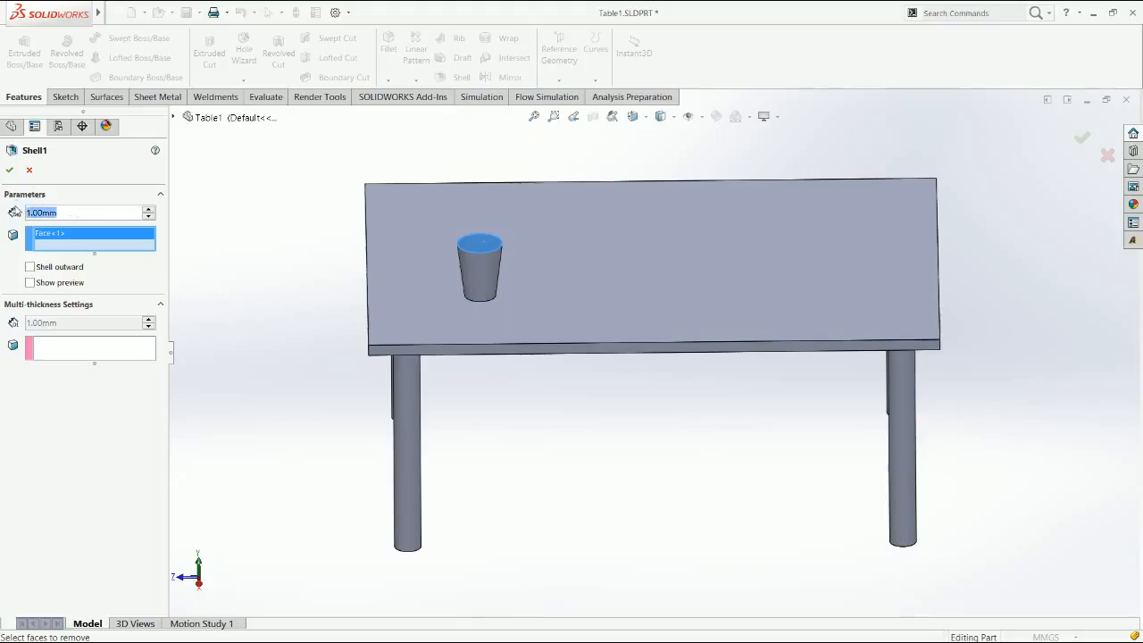
key("Return")
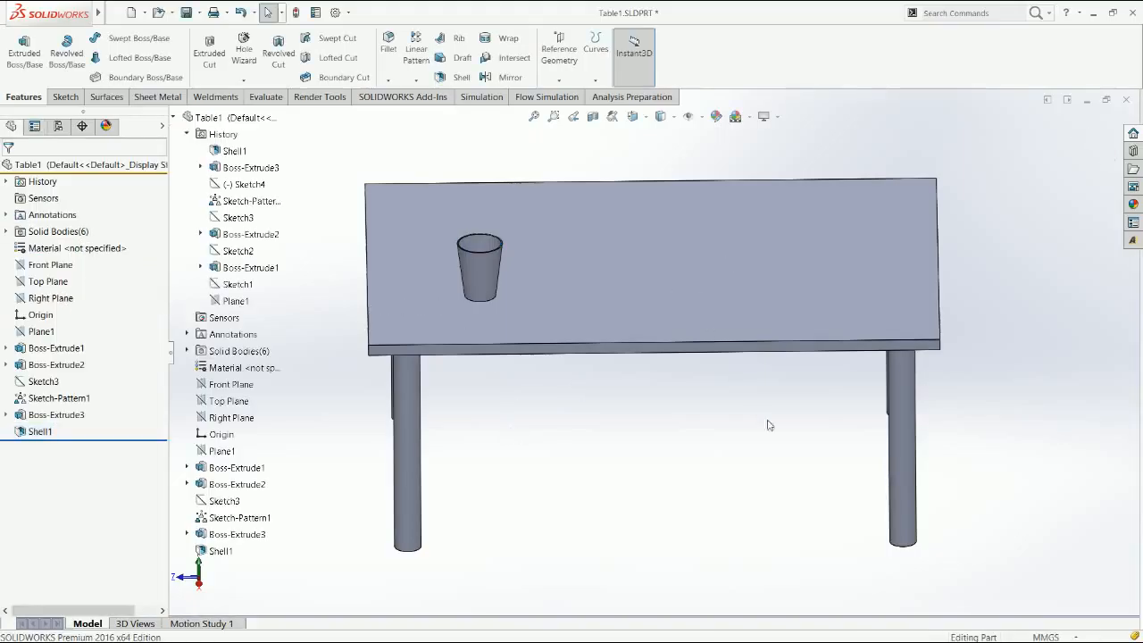
Step: Start a new sketch on the tabletop's upper face
key("ctrl+7")
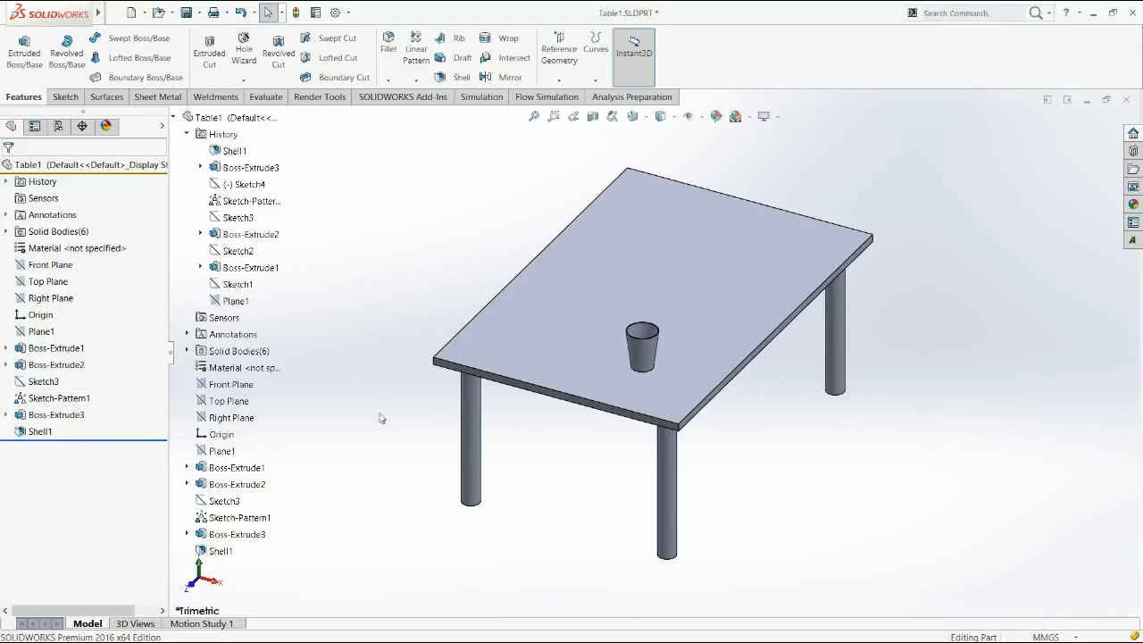
left_click(618, 323)
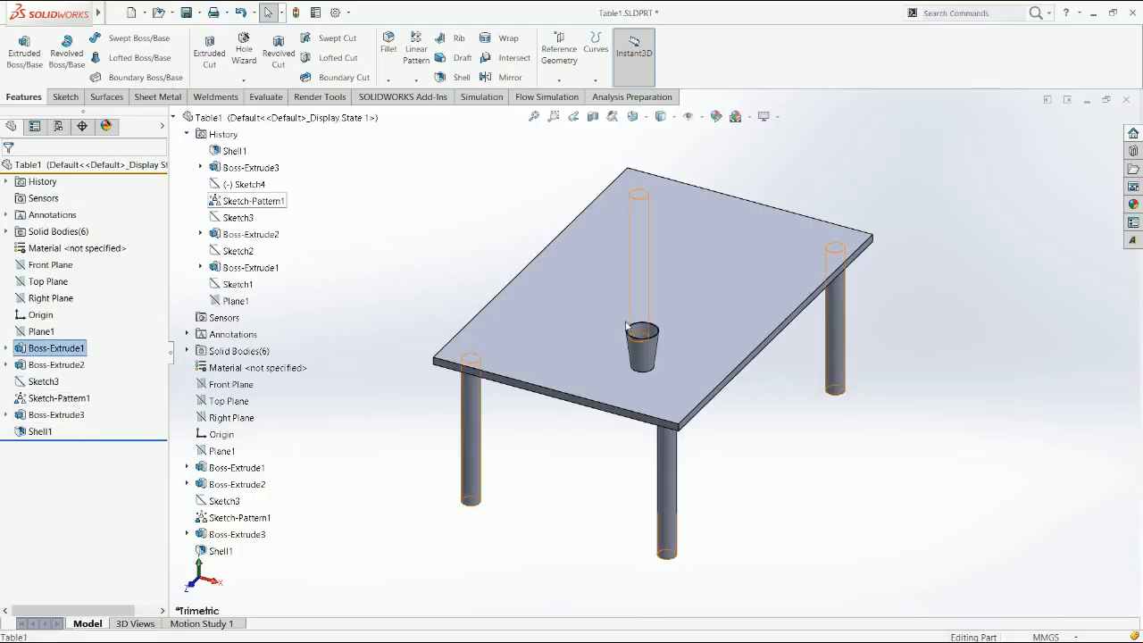
left_click(664, 290)
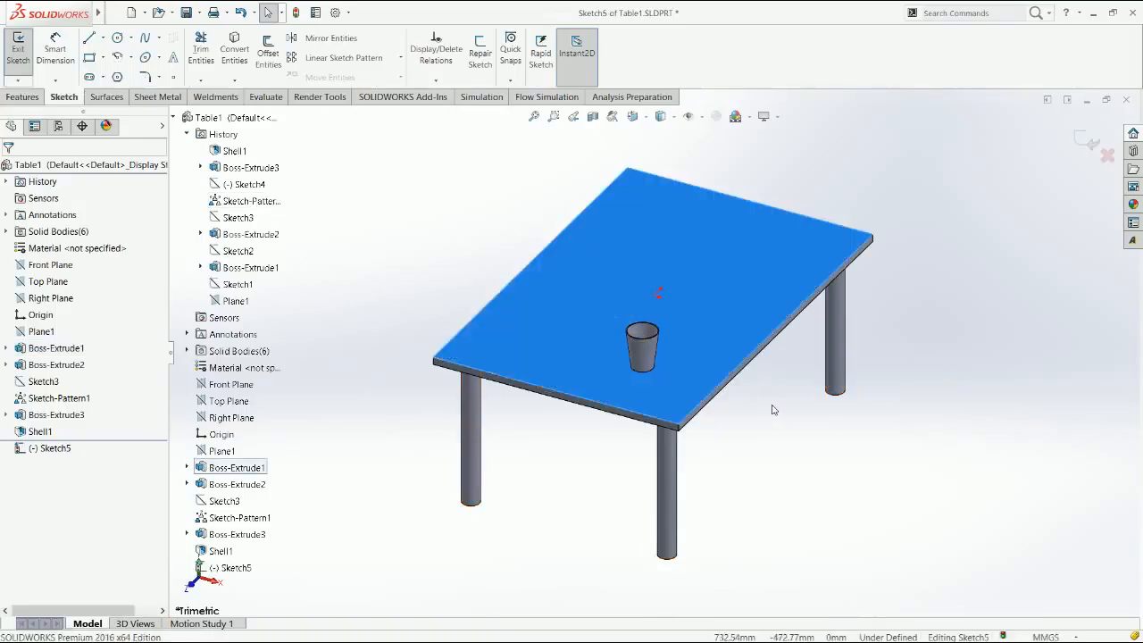
left_click(773, 409)
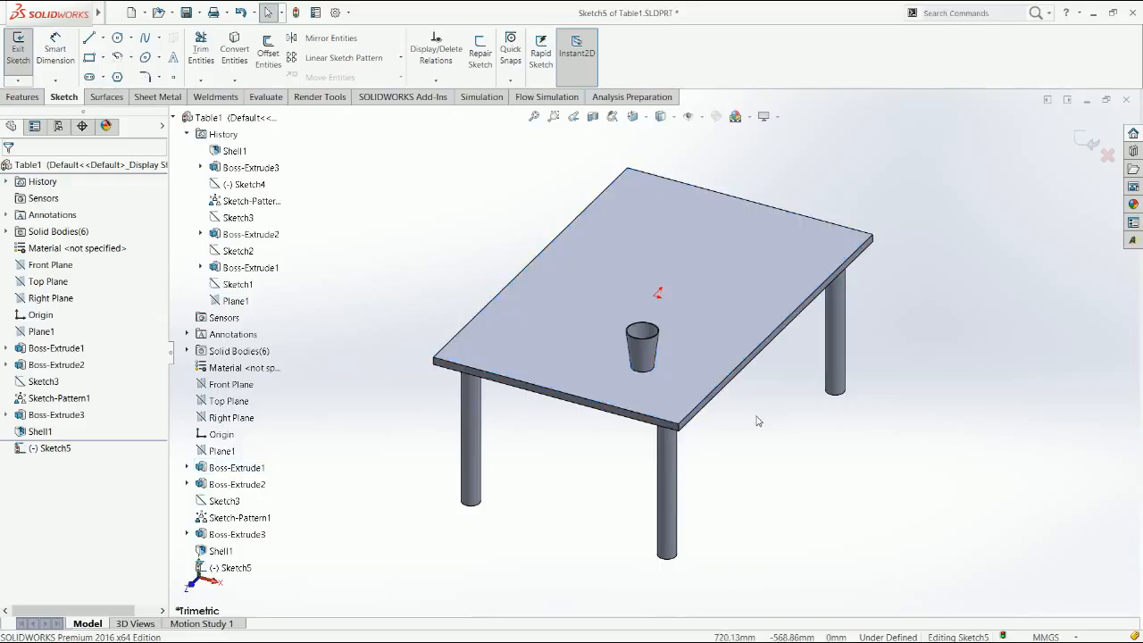
key("ctrl+8")
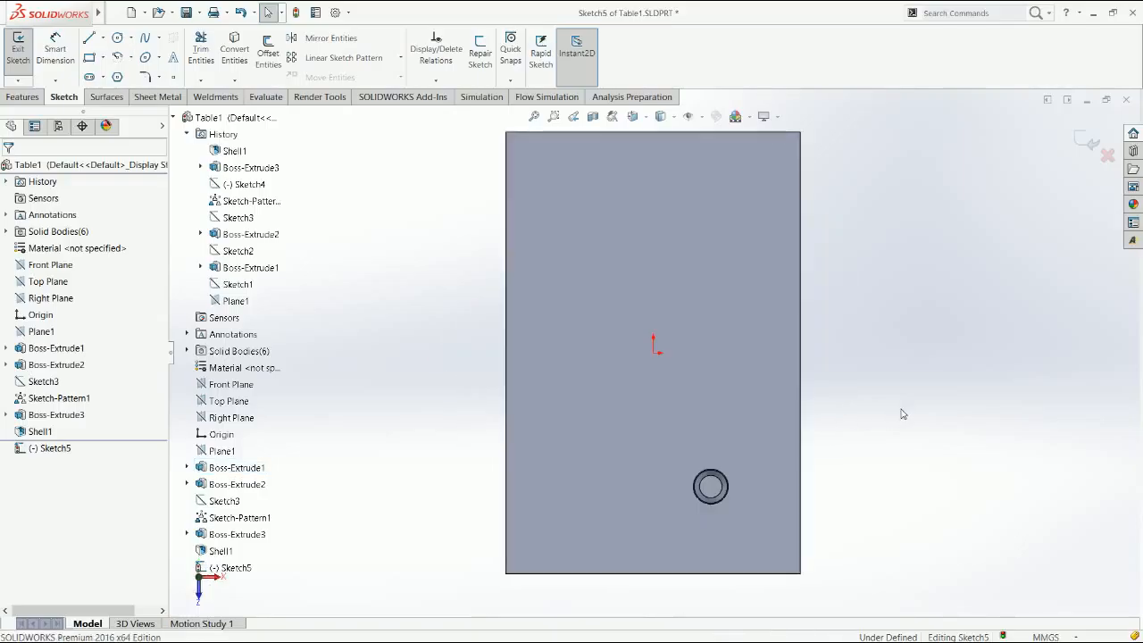
Step: Sketch a three-point spline from the cup's centre, through about X -297 mm level with the origin, to near the opposite short edge
left_click(145, 37)
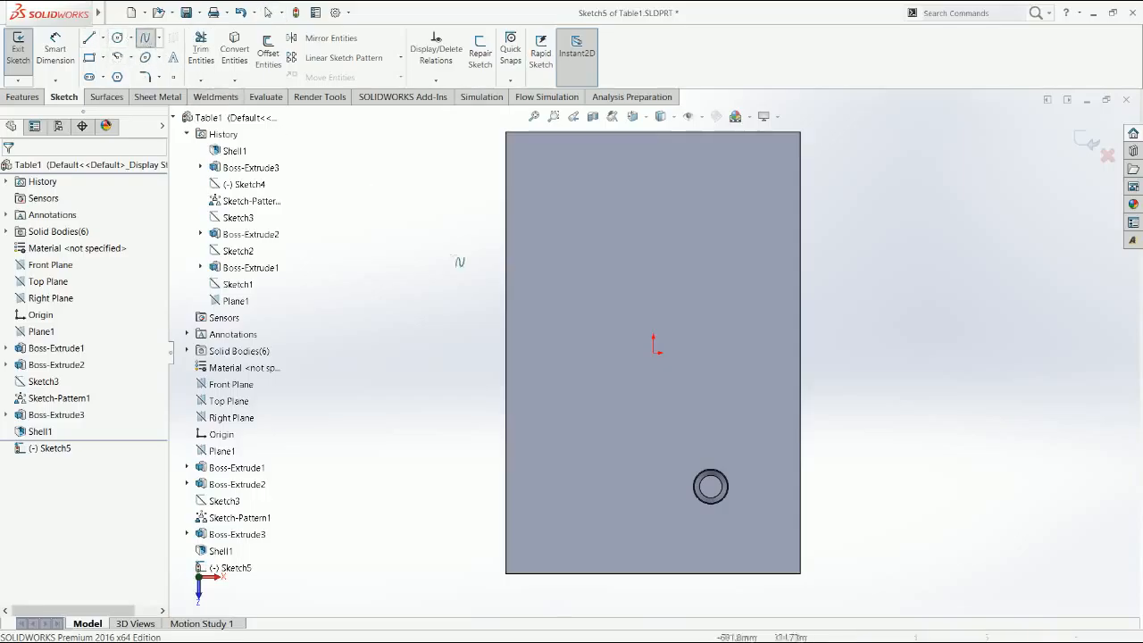
left_click(710, 485)
left_click(582, 365)
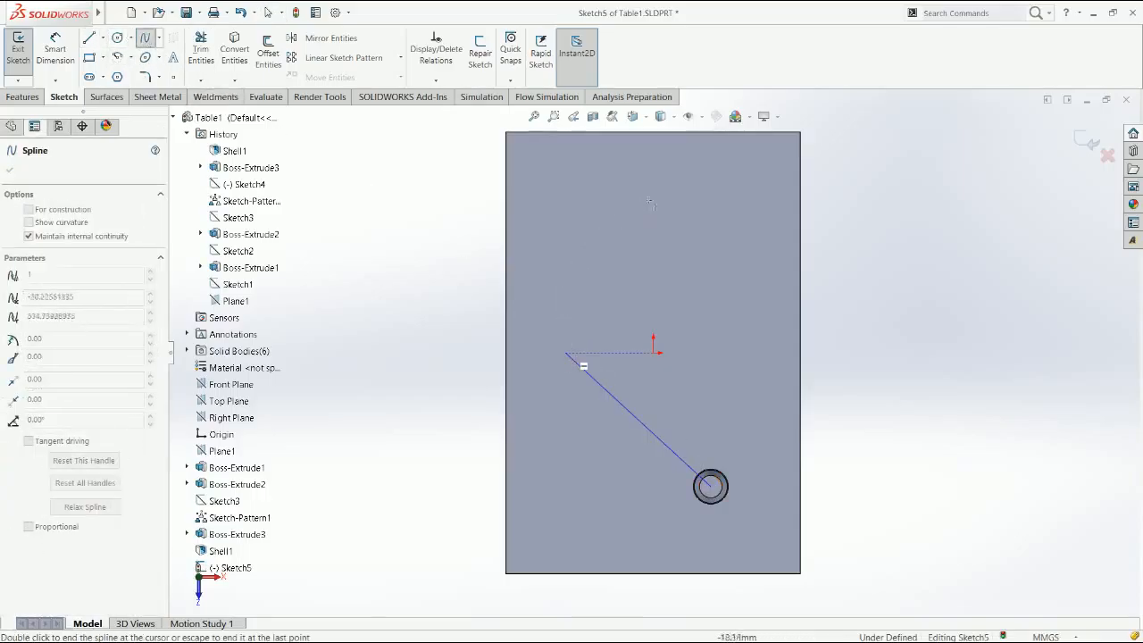
double_click(738, 161)
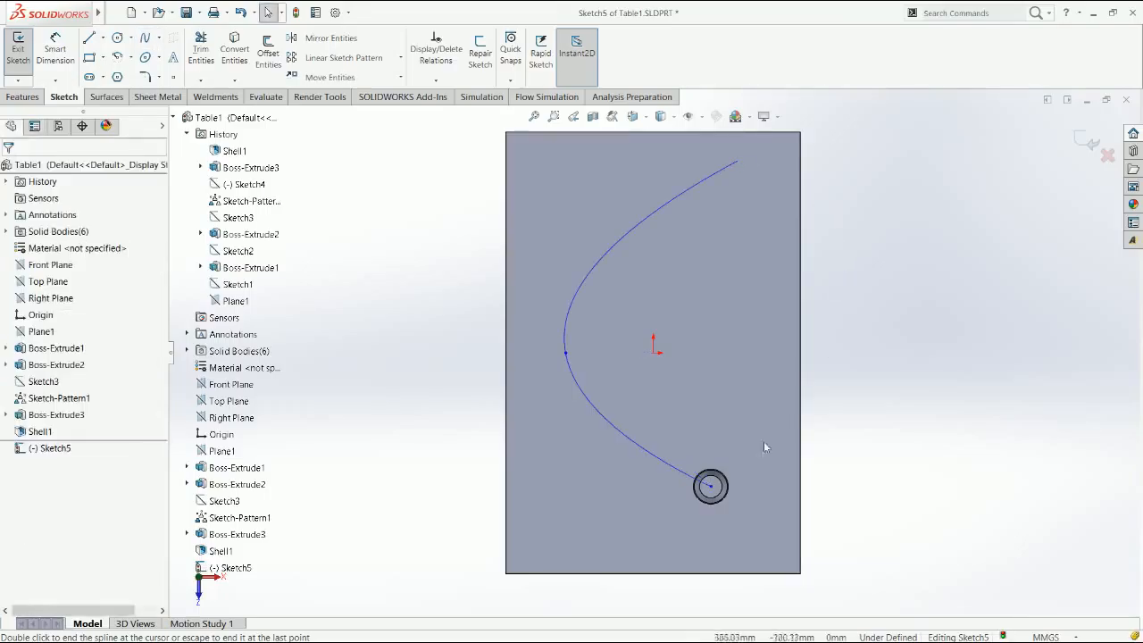
Step: Add a Vertical relation between the spline's two endpoints
left_click(711, 483)
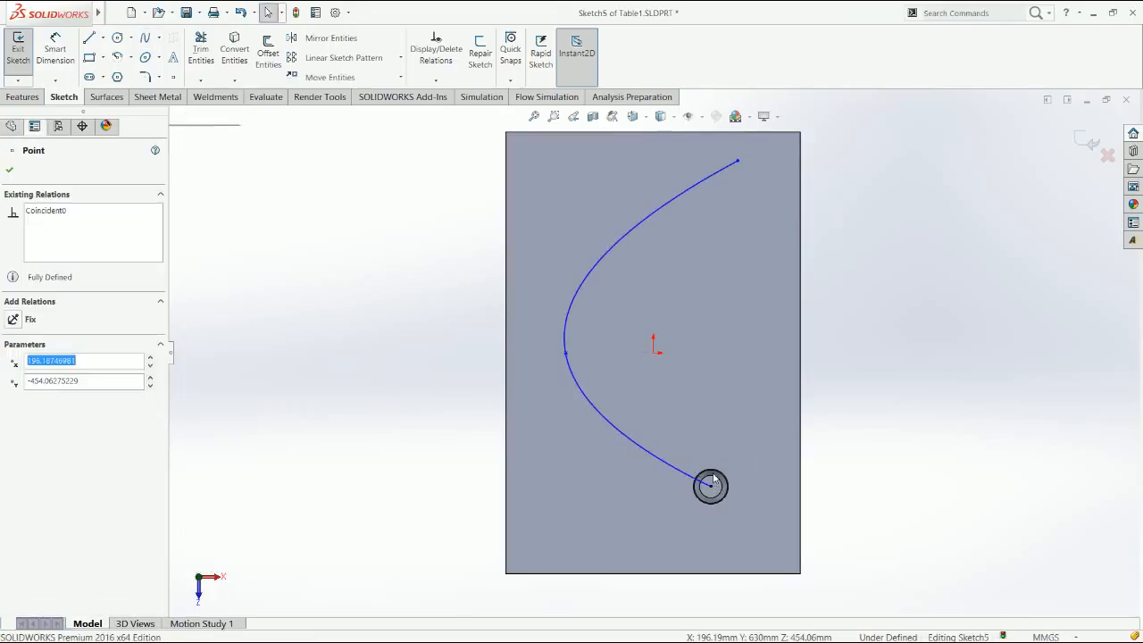
left_click(738, 162, "ctrl")
left_click(808, 170)
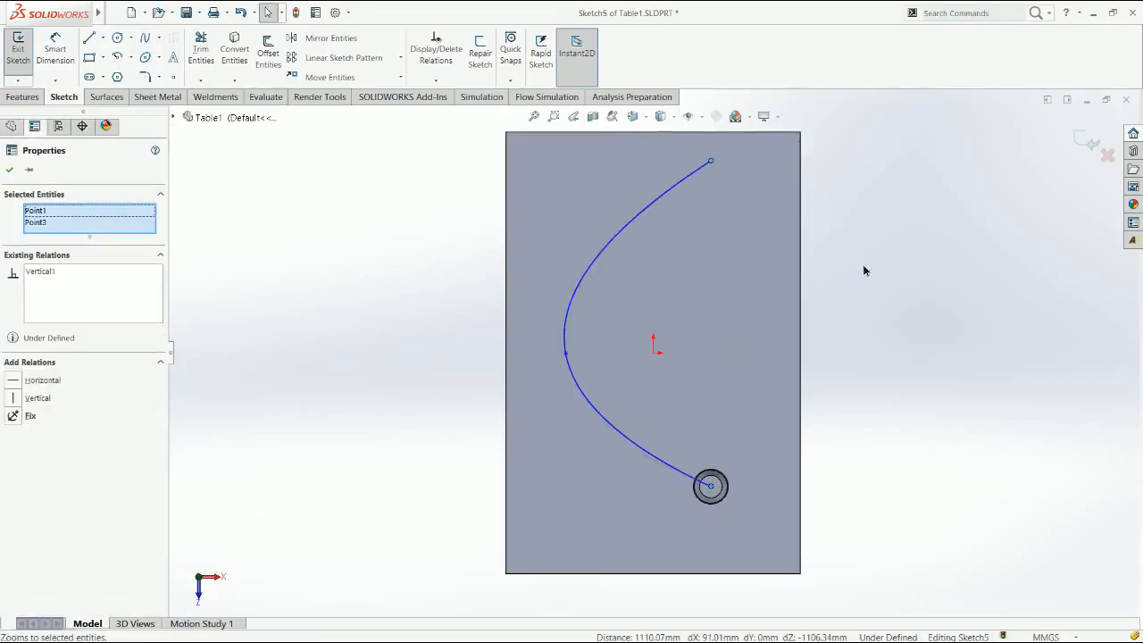
left_click(863, 270)
Step: Add a Horizontal relation between the spline's middle point and the midpoint of the tabletop's nearest long edge
left_click(565, 353)
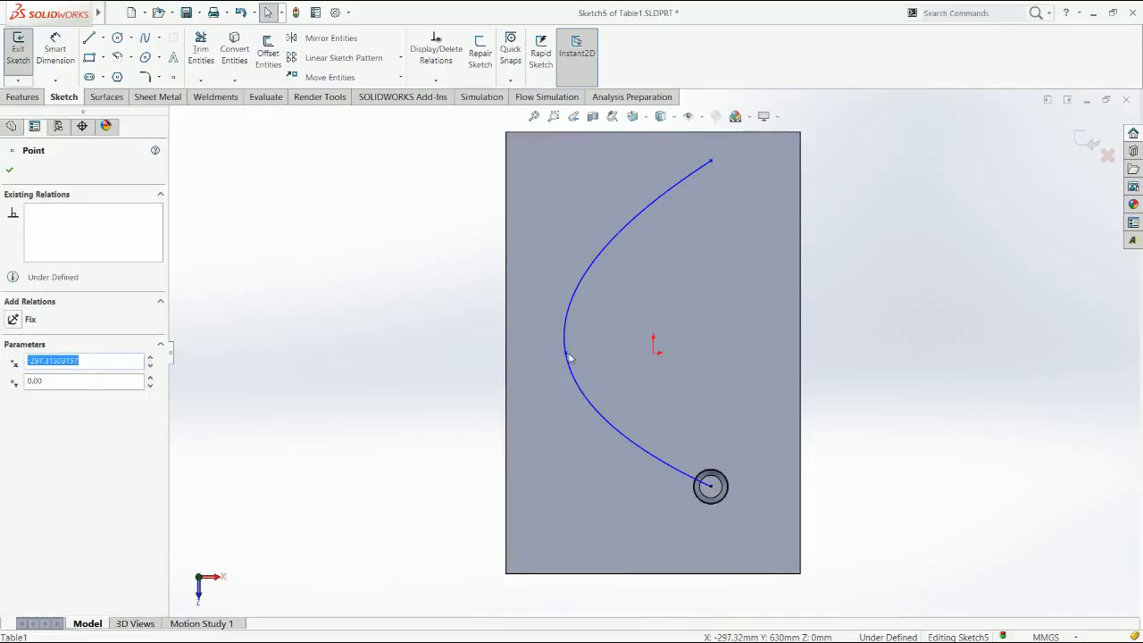
left_click(506, 353, "ctrl")
left_click(506, 355)
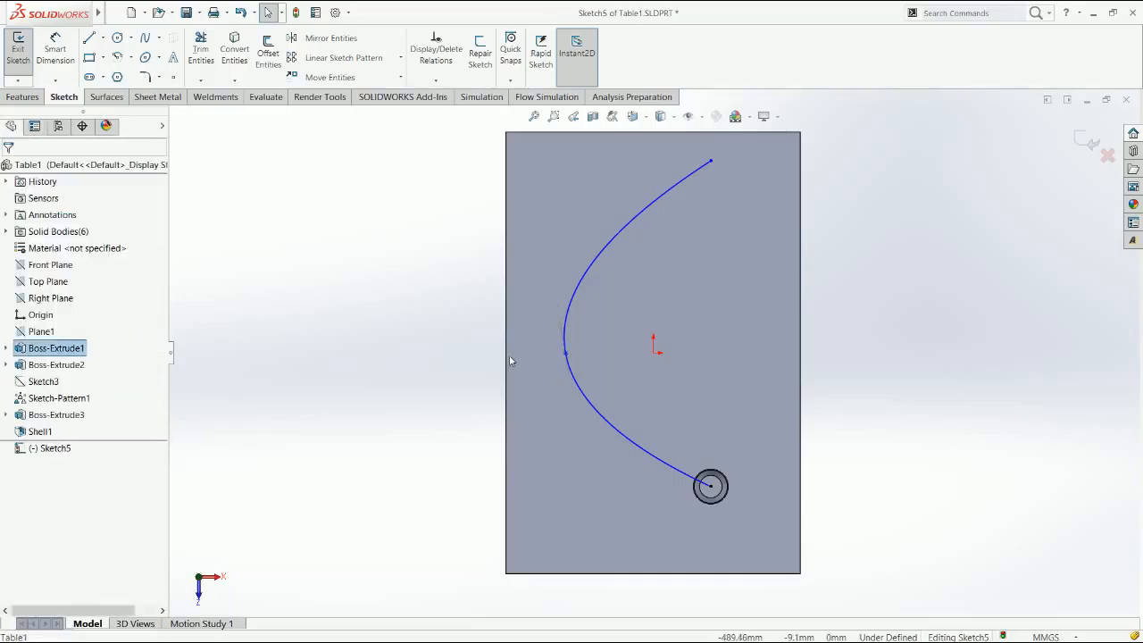
left_click(564, 354)
left_click(564, 358, "ctrl")
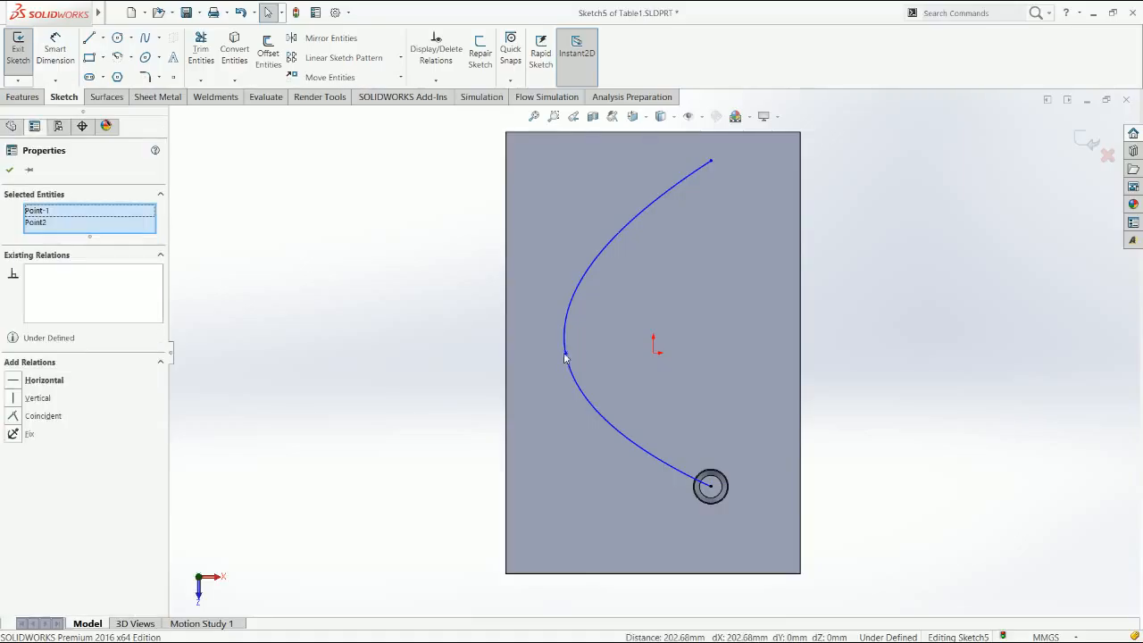
left_click(599, 305)
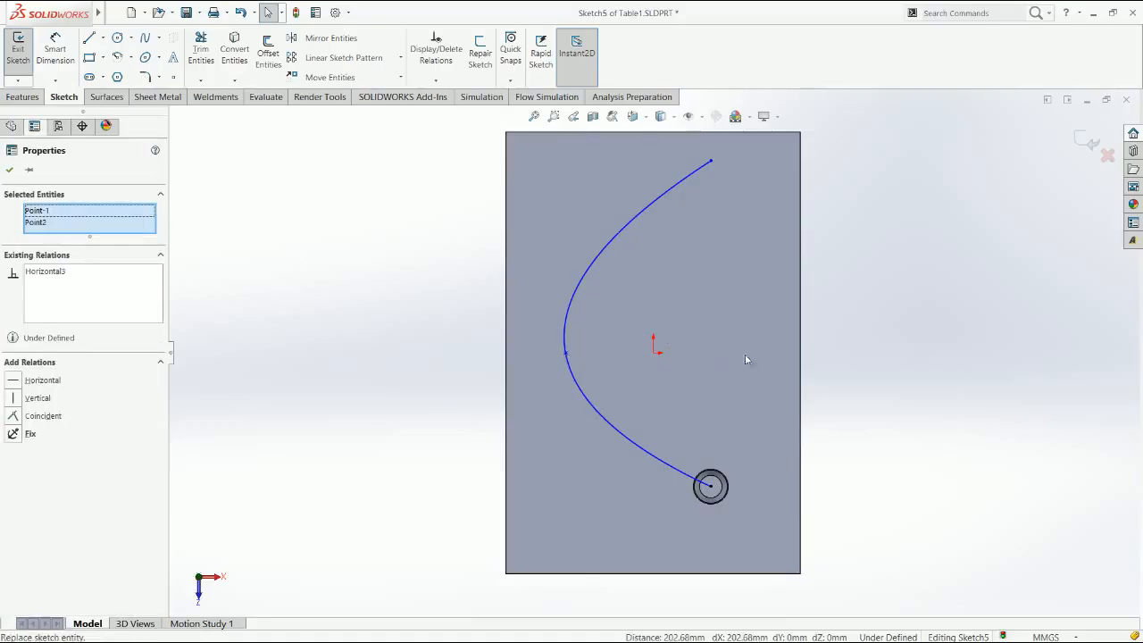
left_click(843, 379)
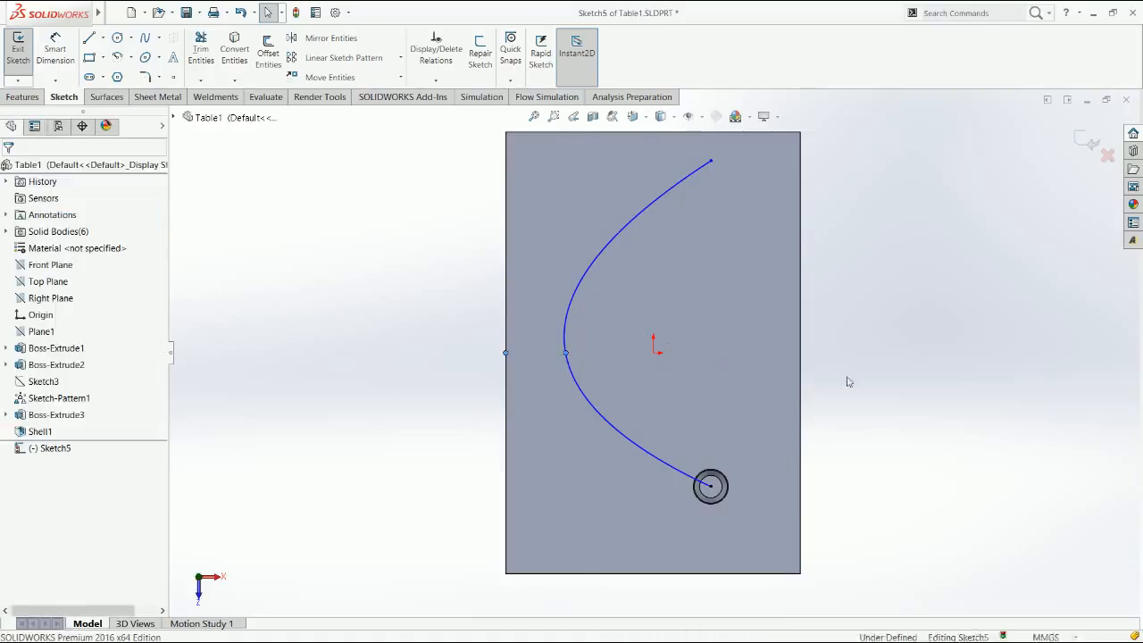
Step: Shift the spline slightly, then dimension its middle point 200 mm from the tabletop's nearest long edge
left_click(580, 392)
left_click(874, 437)
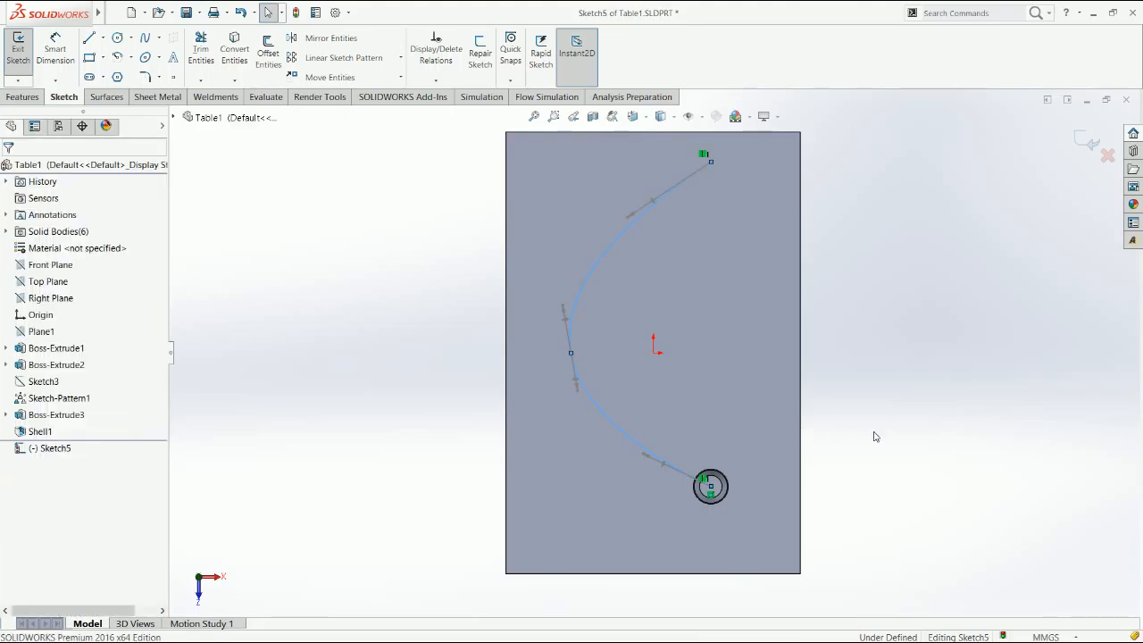
key("d")
left_click(571, 355)
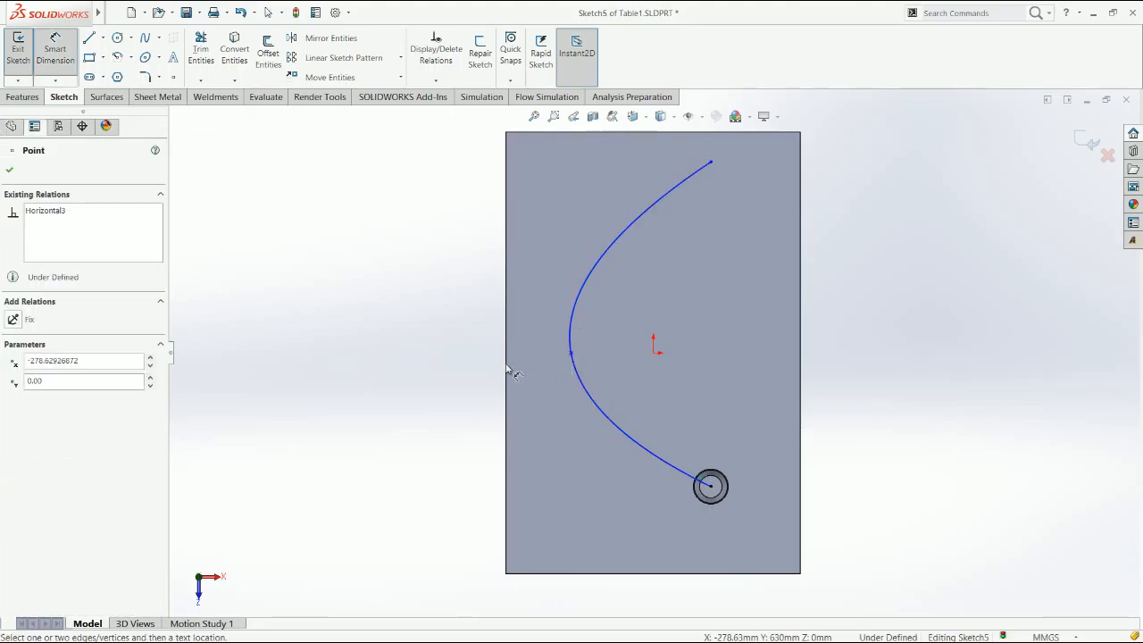
left_click(506, 372)
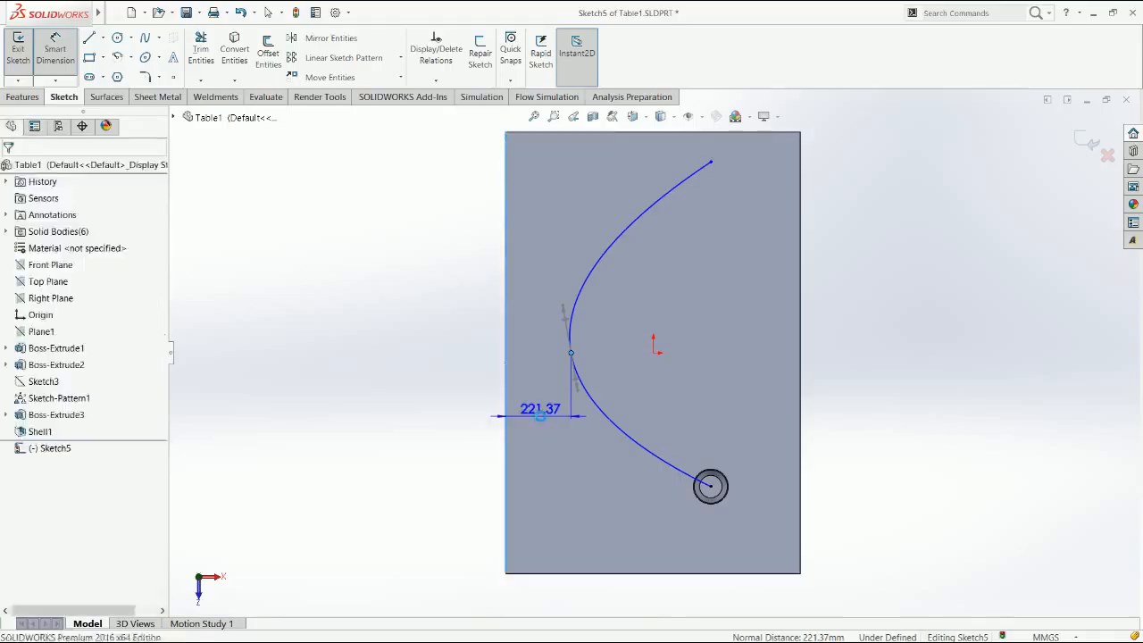
left_click(540, 415)
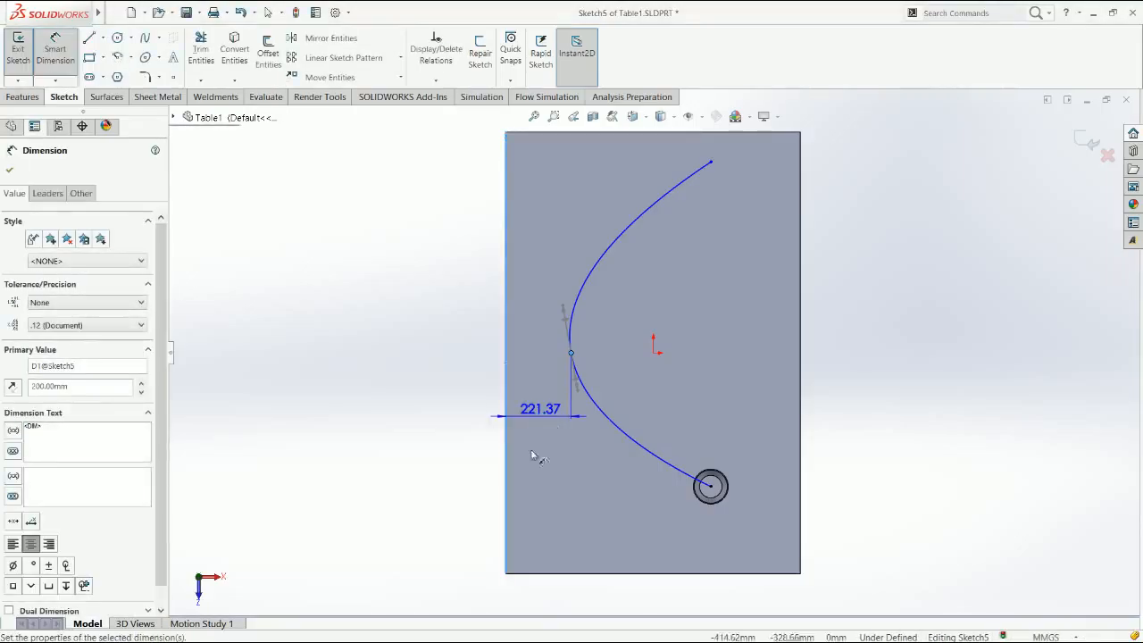
Step: Move the spline's far endpoint slightly closer to the cup, keeping it vertically aligned with the cup's centre
left_click(566, 355)
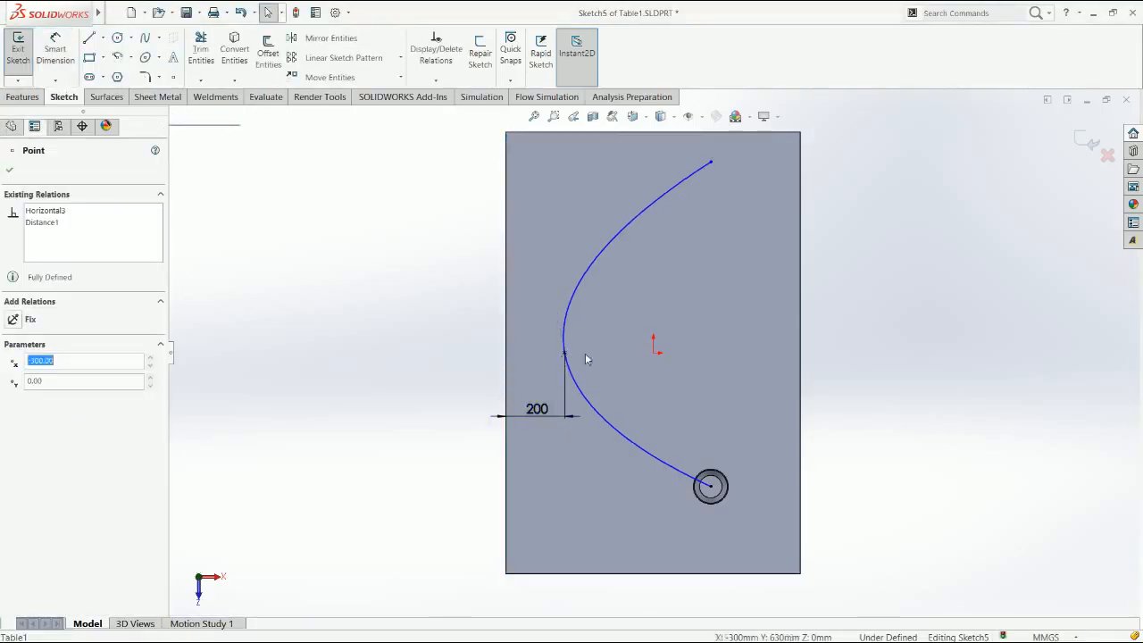
key("Escape")
left_click(711, 164)
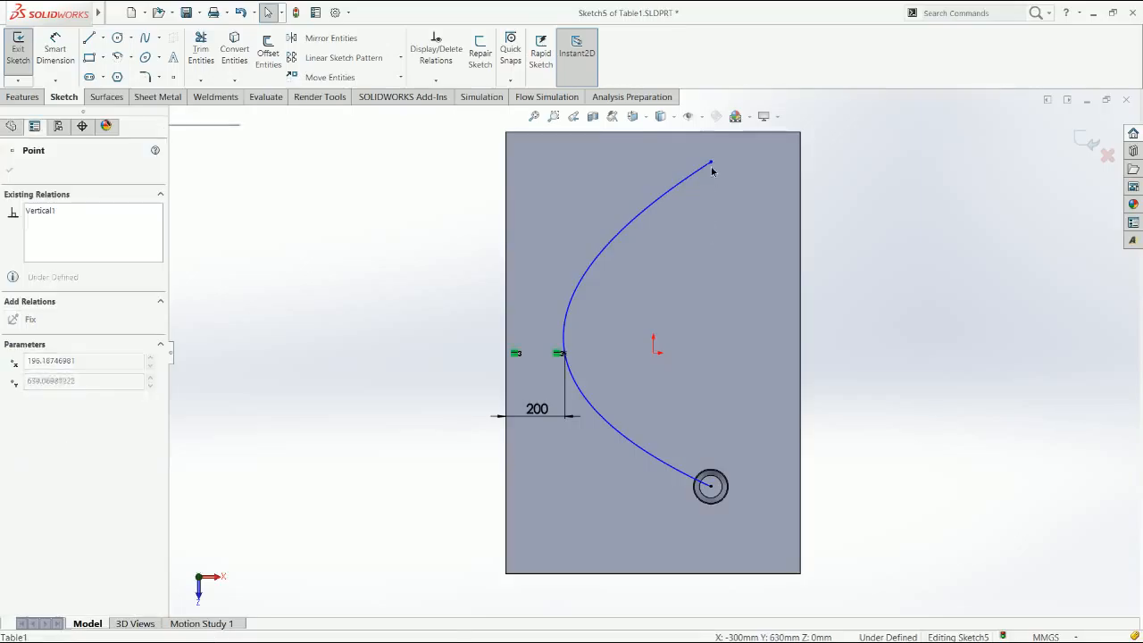
left_click_drag(712, 167, 717, 184)
left_click(882, 321)
Step: Sketch a vertical line about 296 mm long from the cup's centre to the tabletop's nearest short edge
key("l")
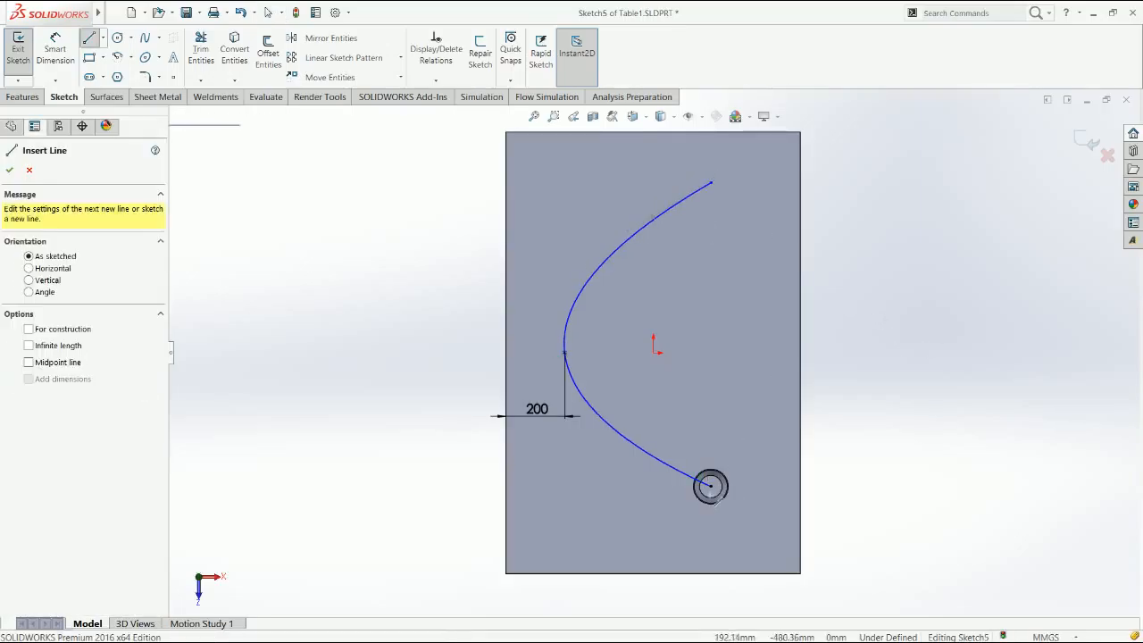
left_click(711, 486)
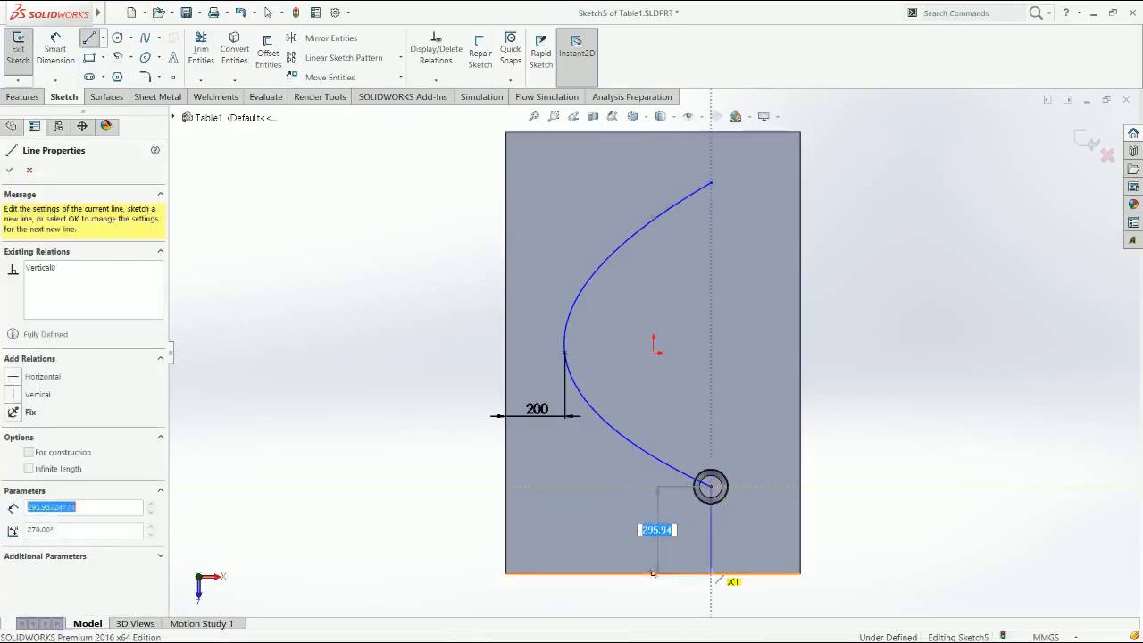
left_click(711, 572)
key("Escape")
key("l")
key("Escape")
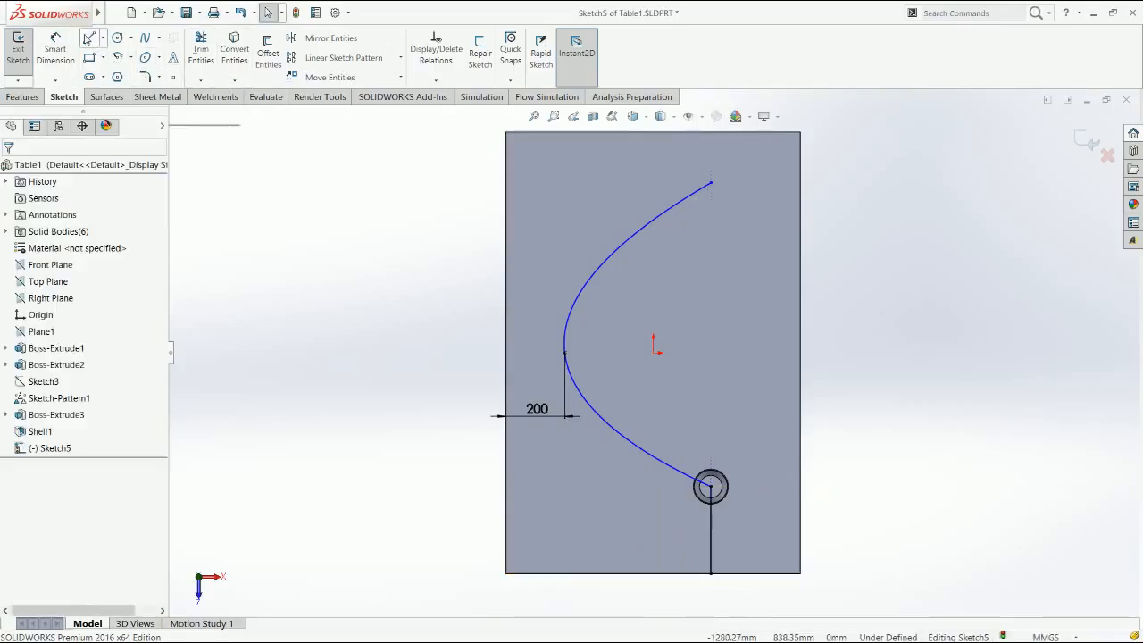
Step: Sketch a vertical line about 173 mm long from the spline's far endpoint to the opposite short edge
left_click(90, 38)
left_click(711, 183)
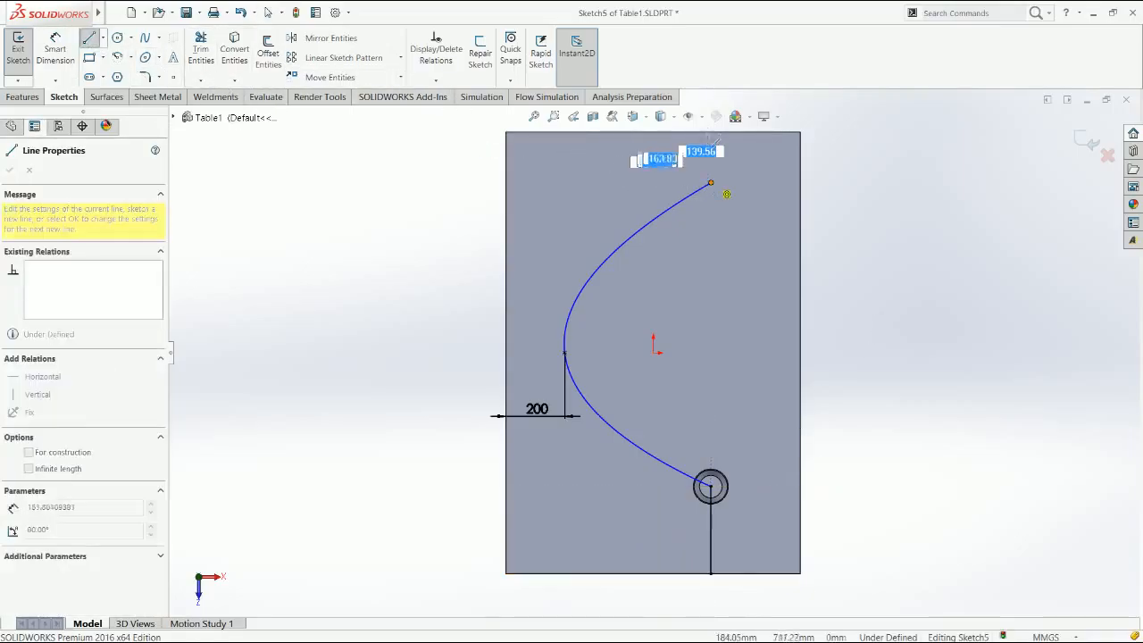
left_click(711, 132)
key("Escape")
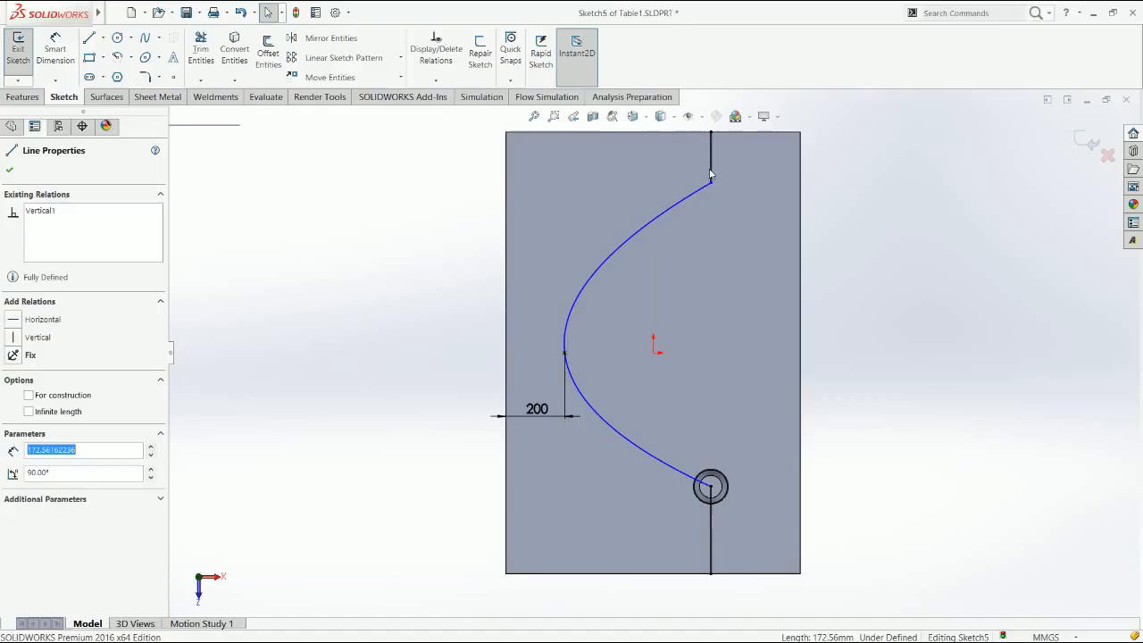
Step: Make the two vertical lines equal in length and convert them to construction geometry, and exit the sketch
left_click(712, 530, "ctrl")
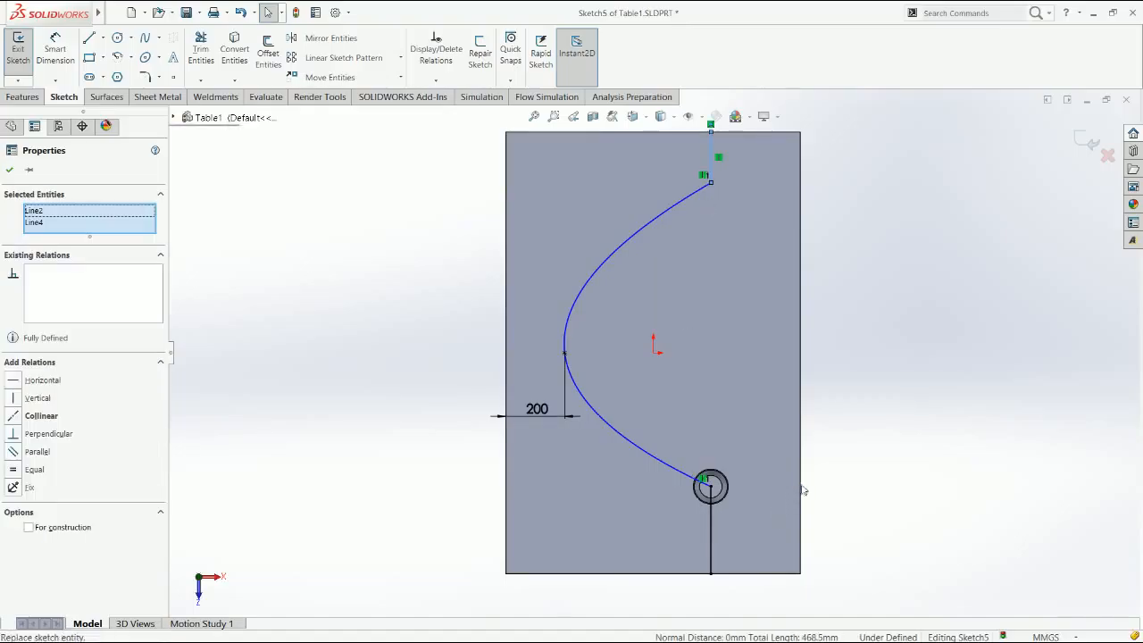
left_click(813, 482)
left_click(765, 488)
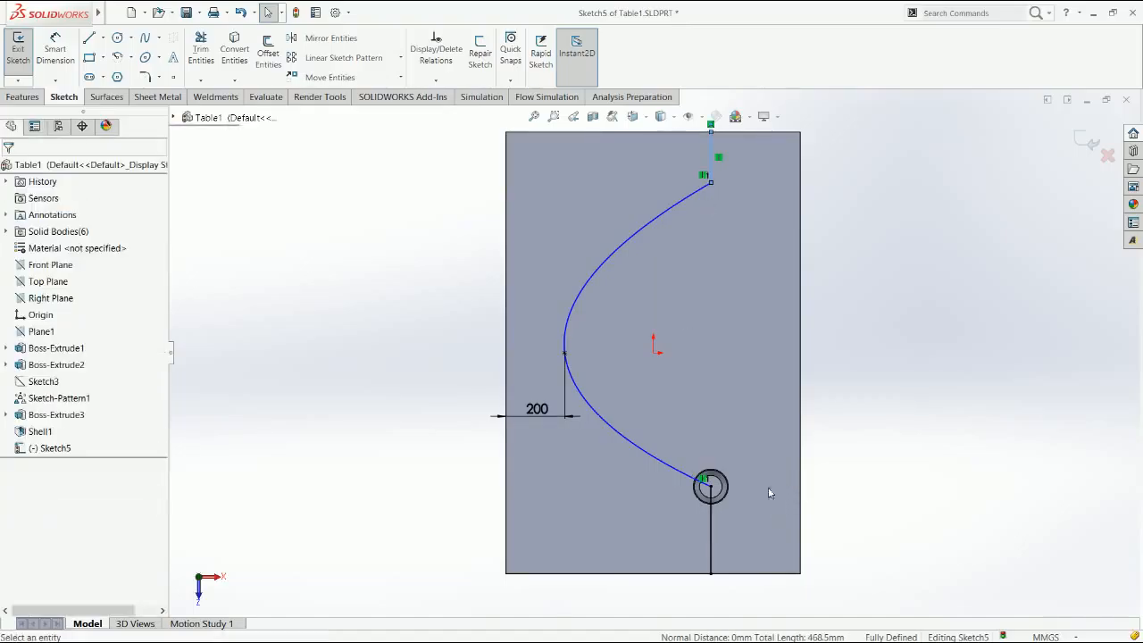
left_click(1089, 141)
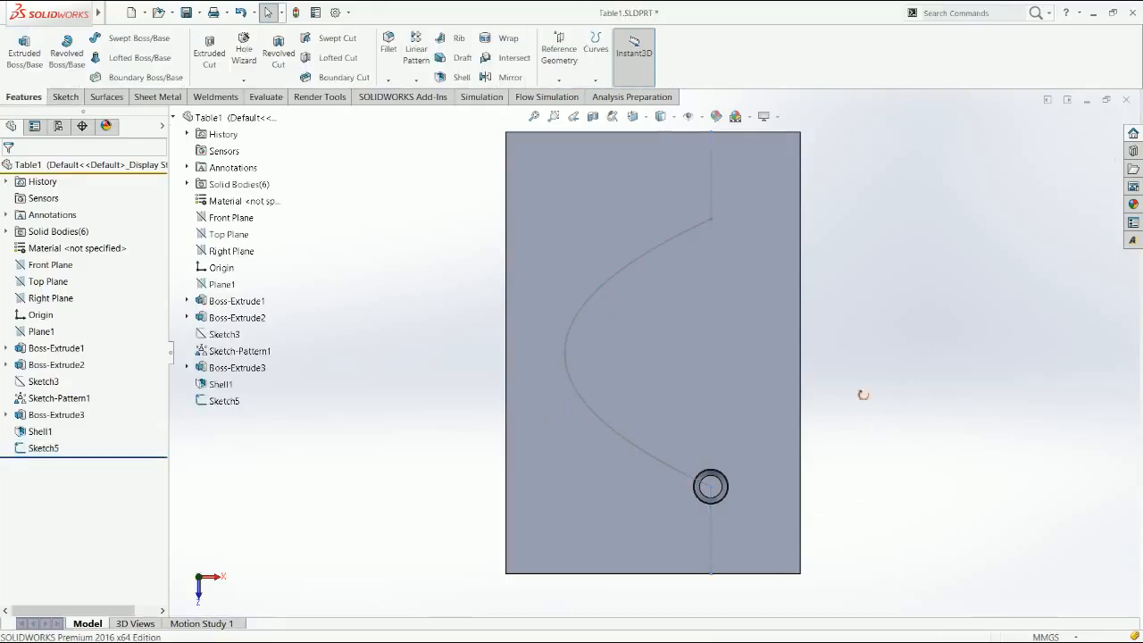
Step: Start a Curve Driven Pattern with the spline as its path and the cup body as the body to pattern
key("ctrl+7")
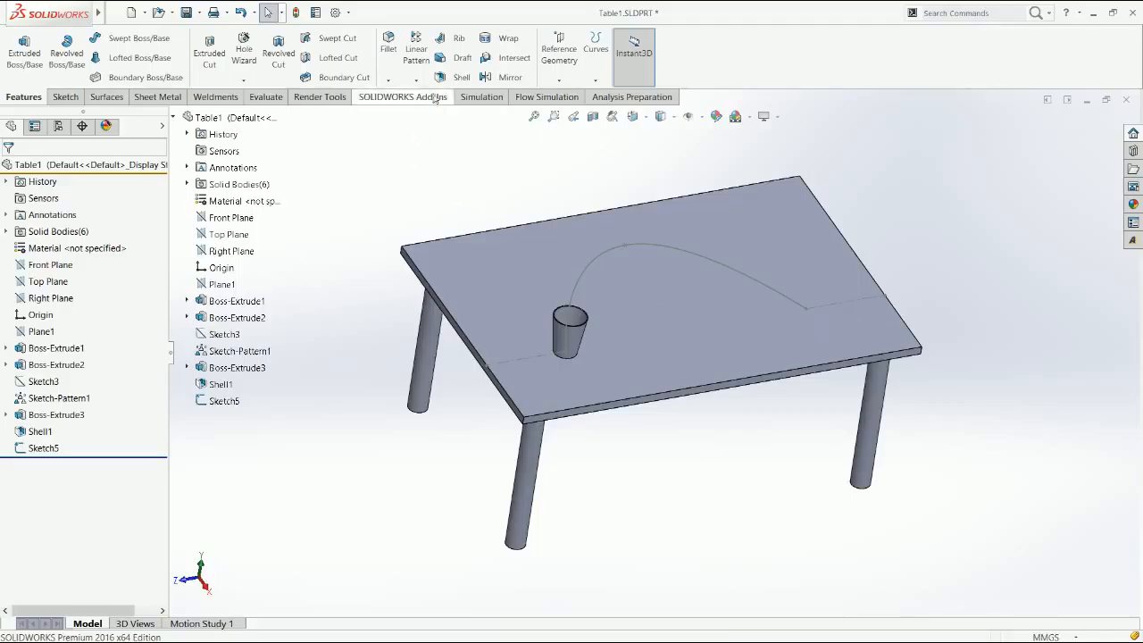
left_click(451, 152)
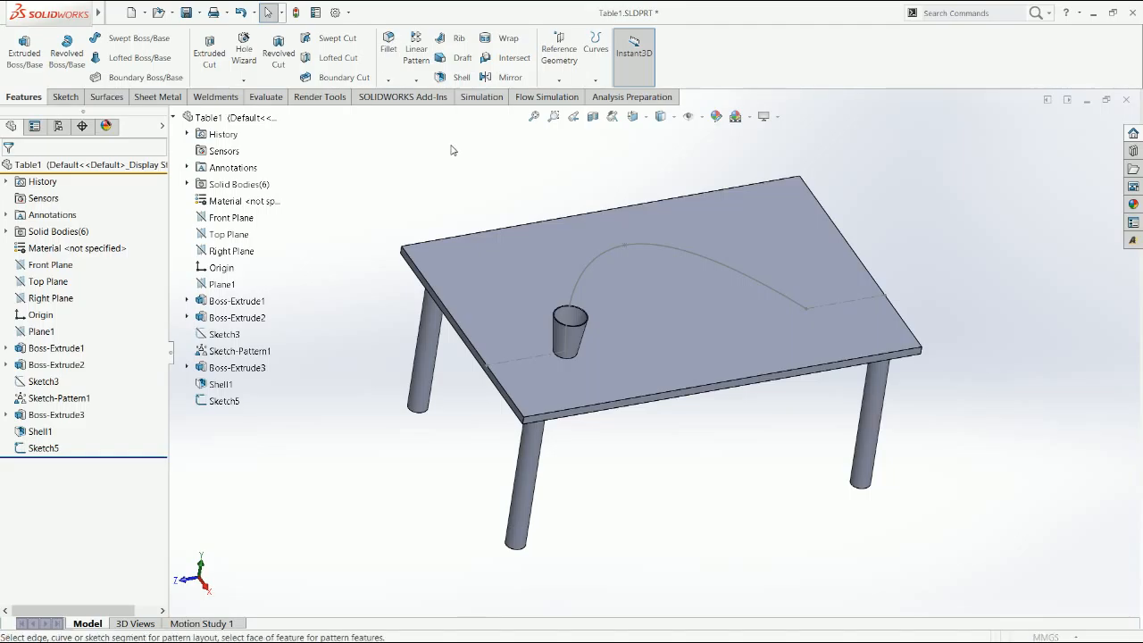
left_click(582, 272)
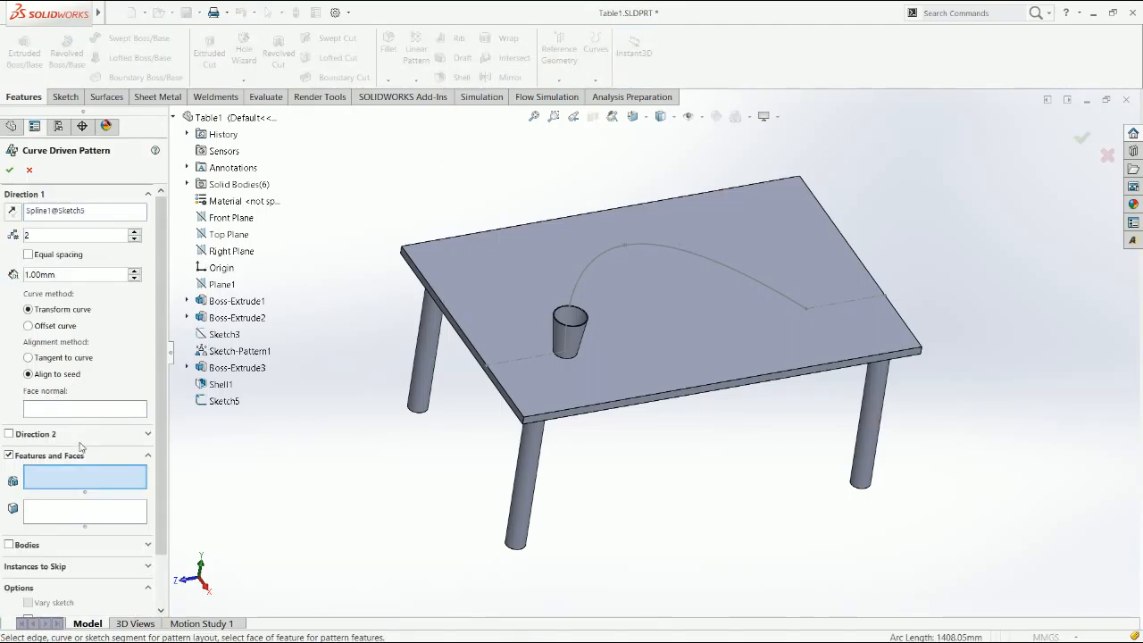
left_click(30, 544)
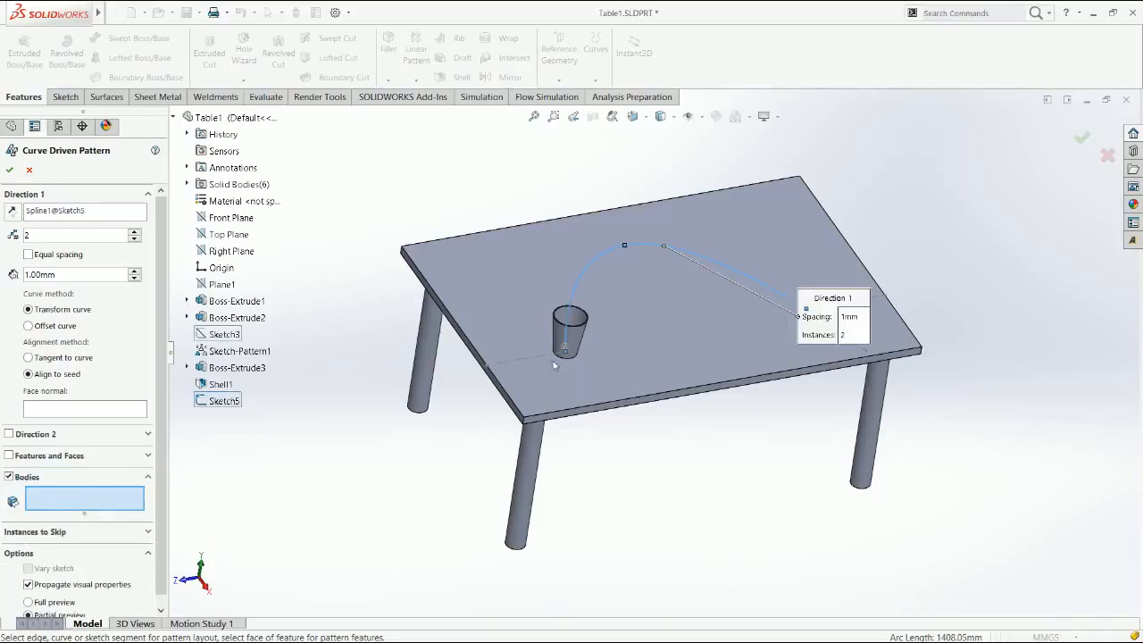
left_click(582, 332)
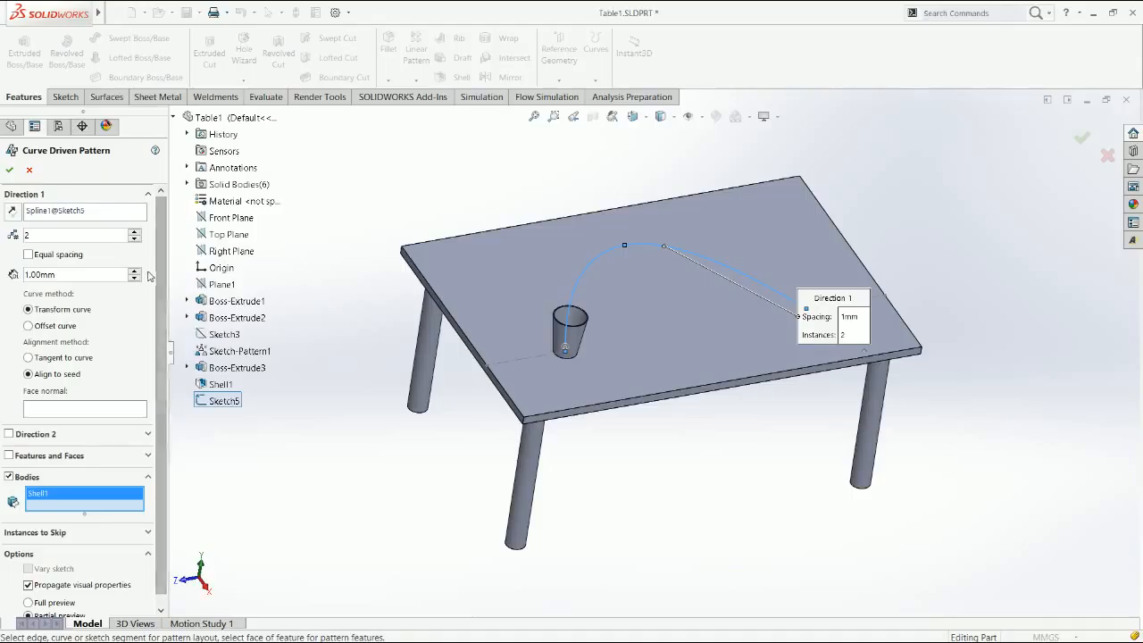
Step: Set the pattern to full preview with 5 equally spaced instances along the spline, and create it
middle_click_drag(785, 353, 770, 256)
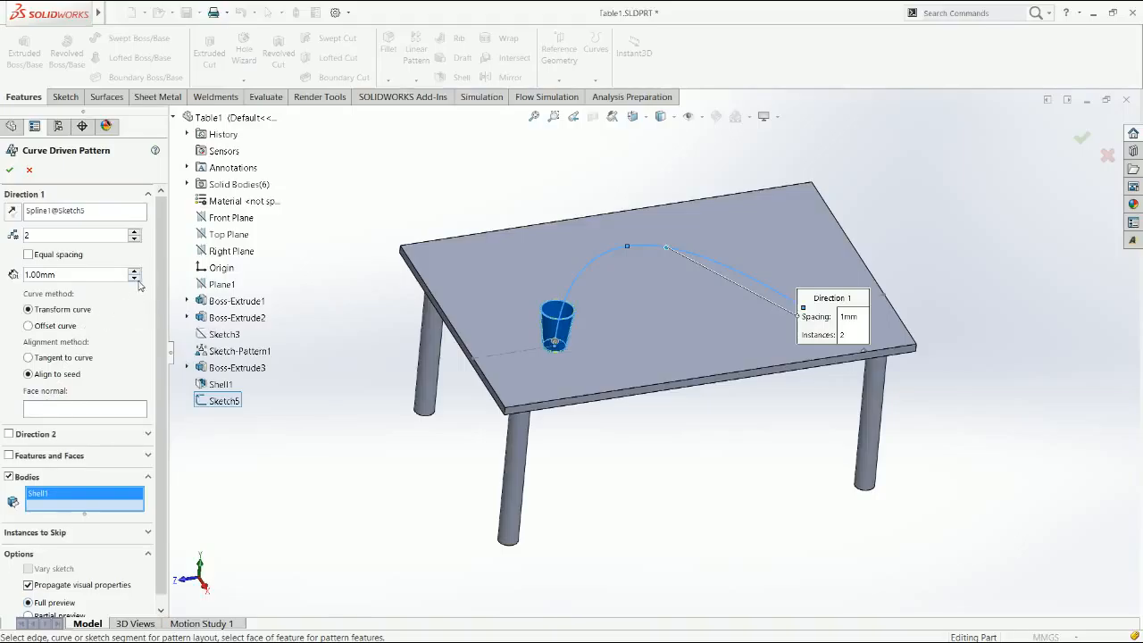
left_click(66, 261)
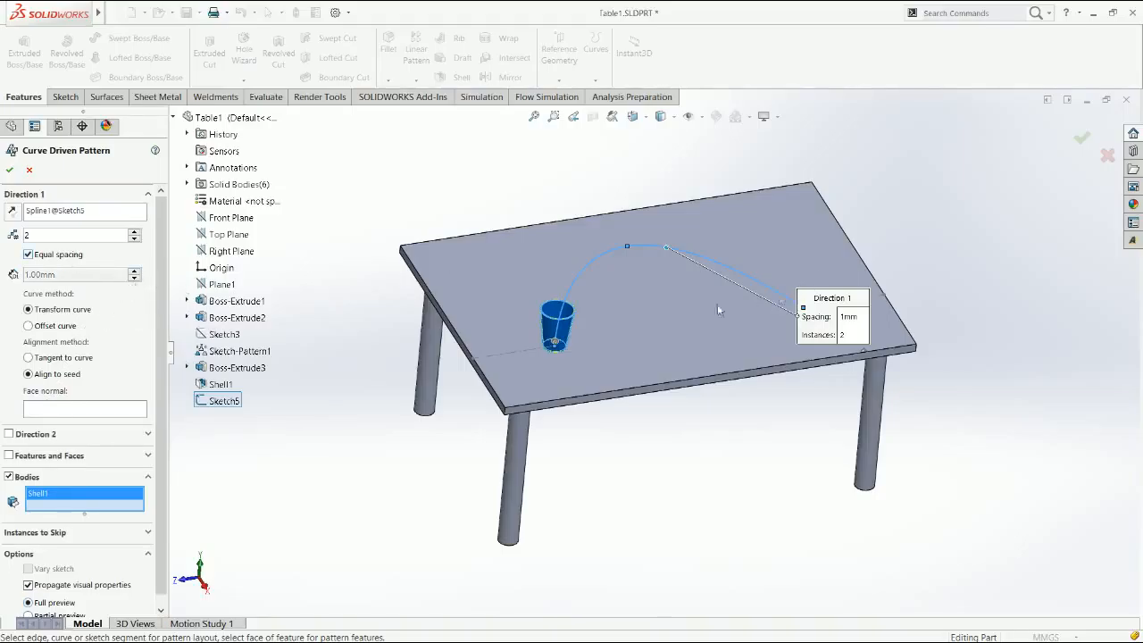
left_click(134, 232)
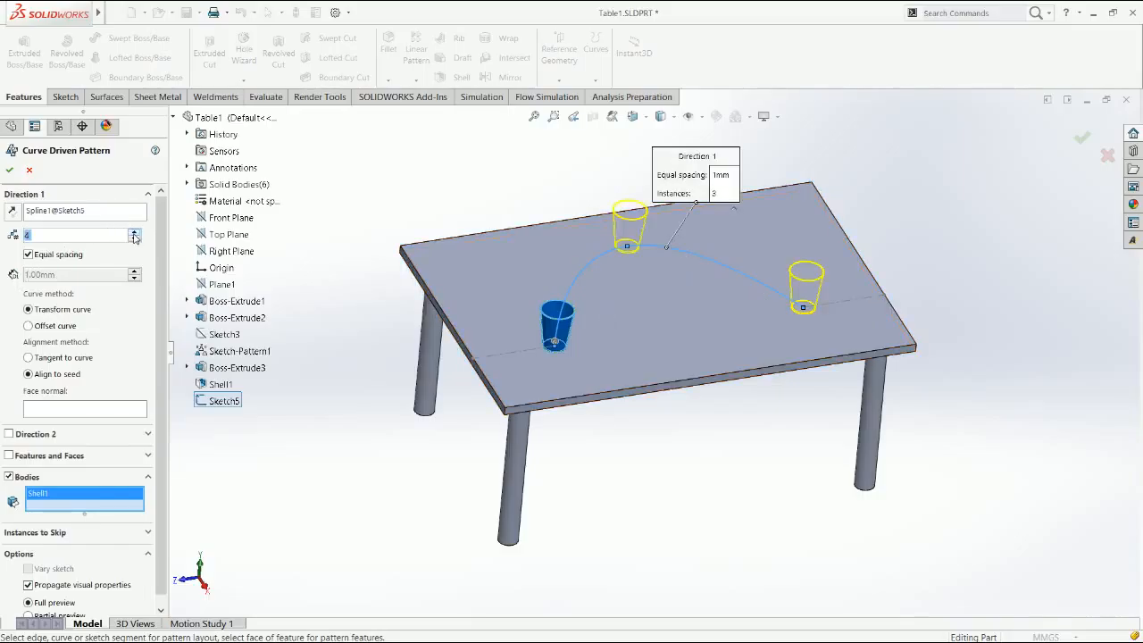
left_click(133, 232)
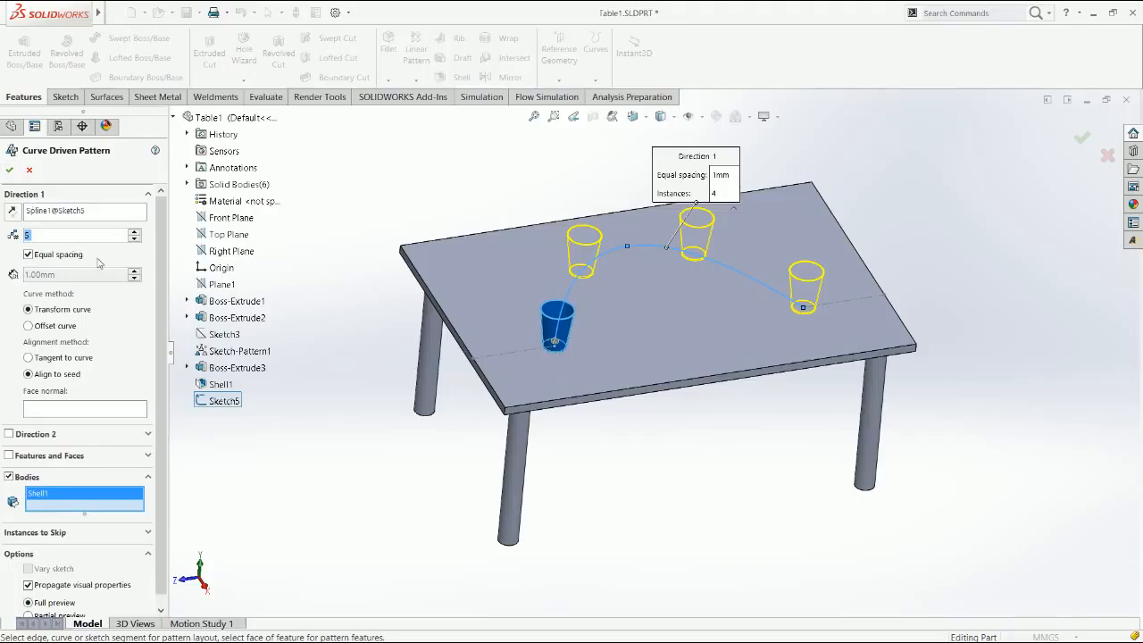
left_click(9, 170)
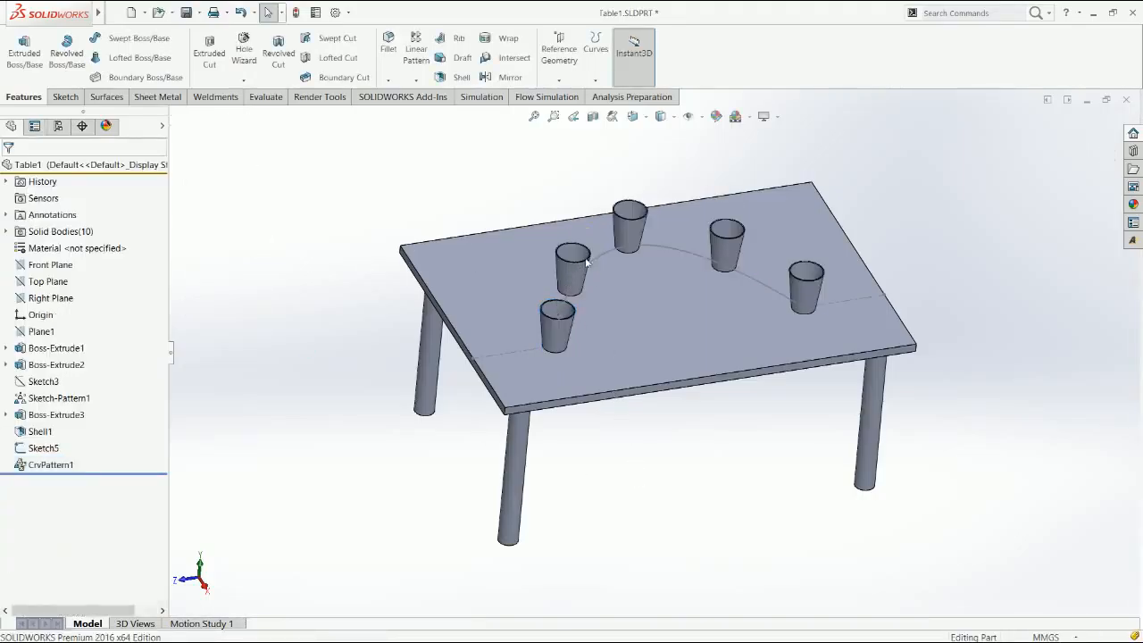
Step: Hide the spline sketch and roll the model back to just before the cup pattern
left_click(589, 259)
left_click(641, 241)
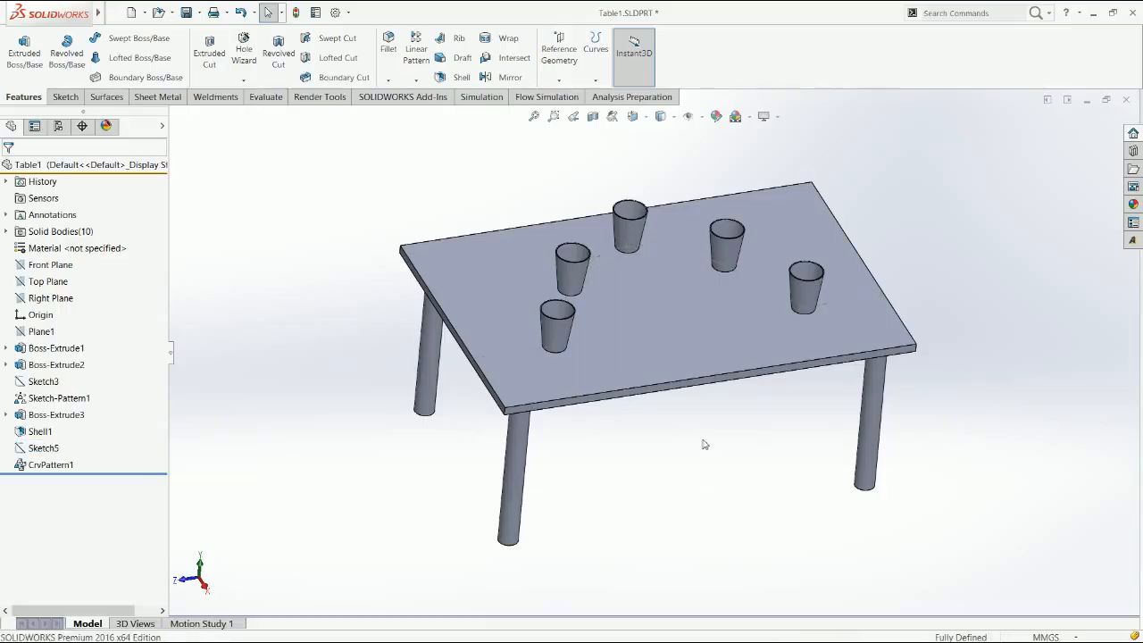
scroll(678, 327, "up", 3)
left_click(679, 339)
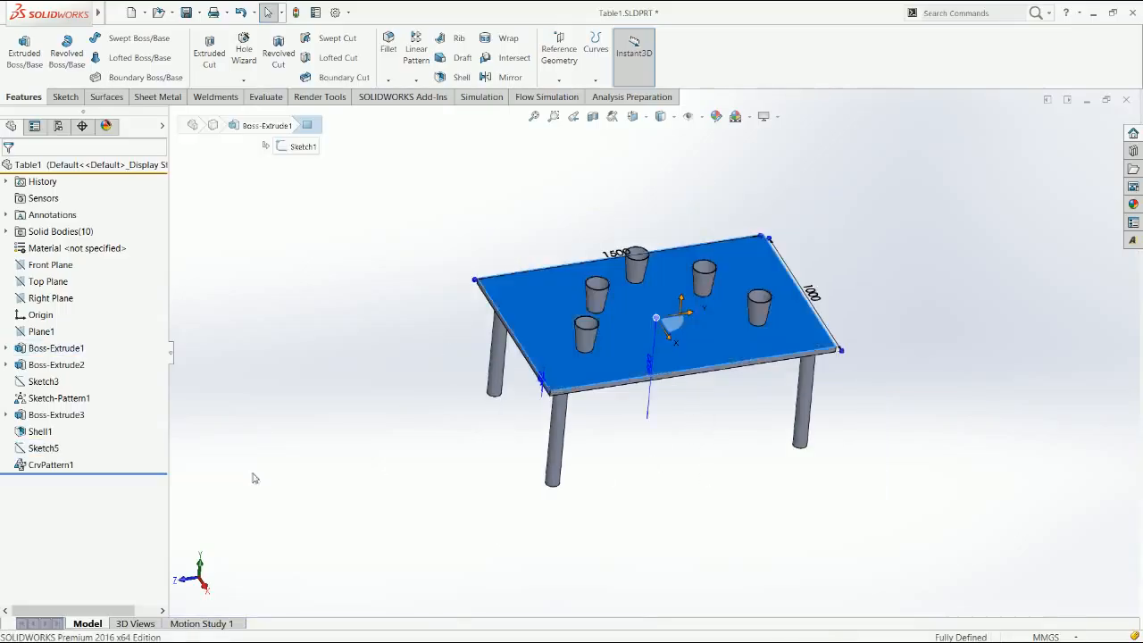
left_click(93, 474)
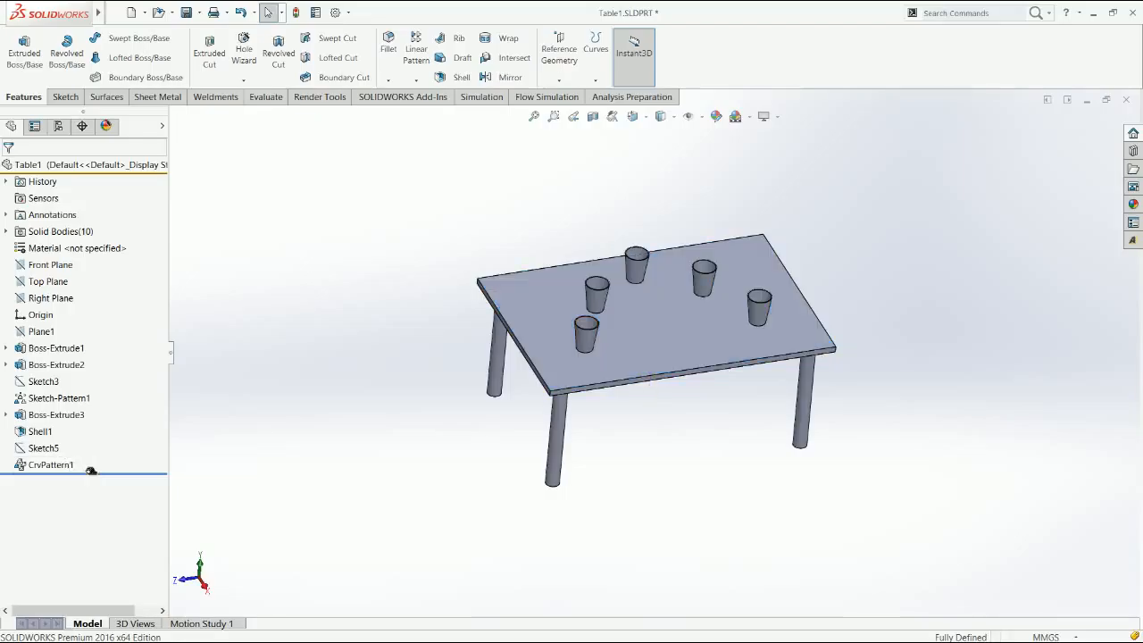
mouse_move(91, 470)
left_mouse_down()
mouse_move(93, 460)
mouse_move(52, 449)
left_mouse_up()
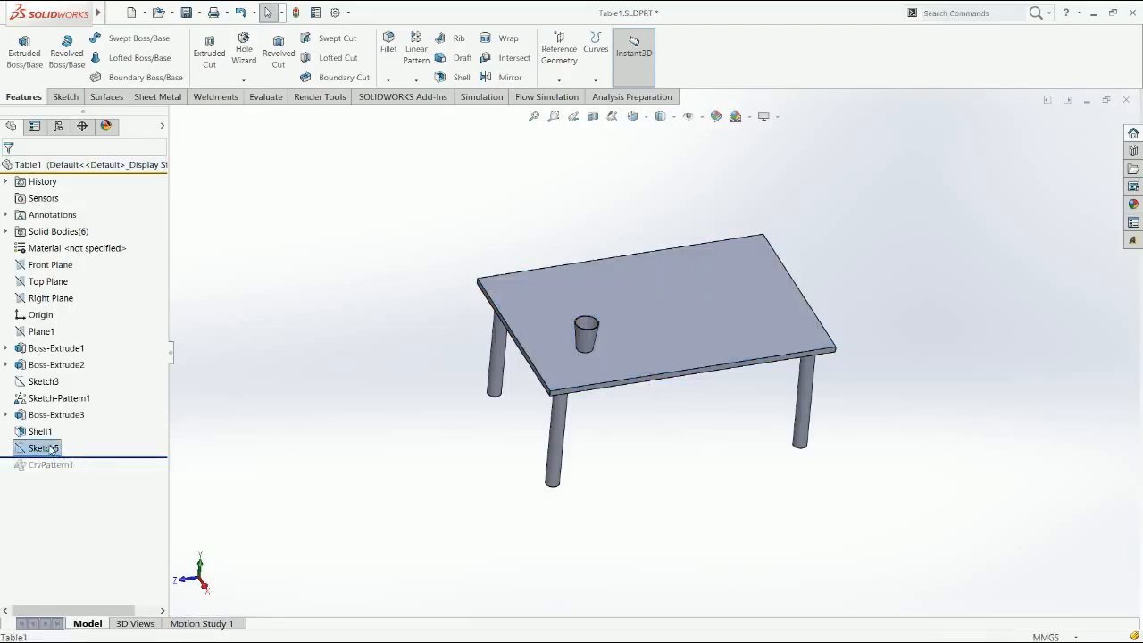
Step: Show the spline sketch again and set the tabletop's length to 2850 mm
left_click(61, 435)
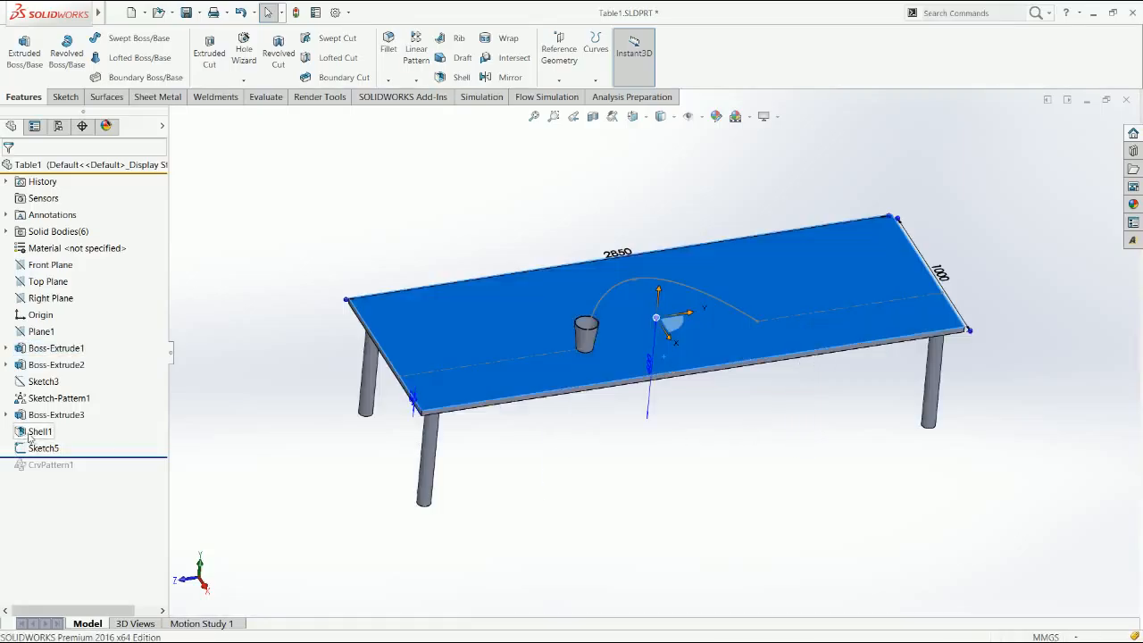
Step: Open the spline sketch to review its construction lines on the lengthened tabletop, and close it again
left_click(42, 447)
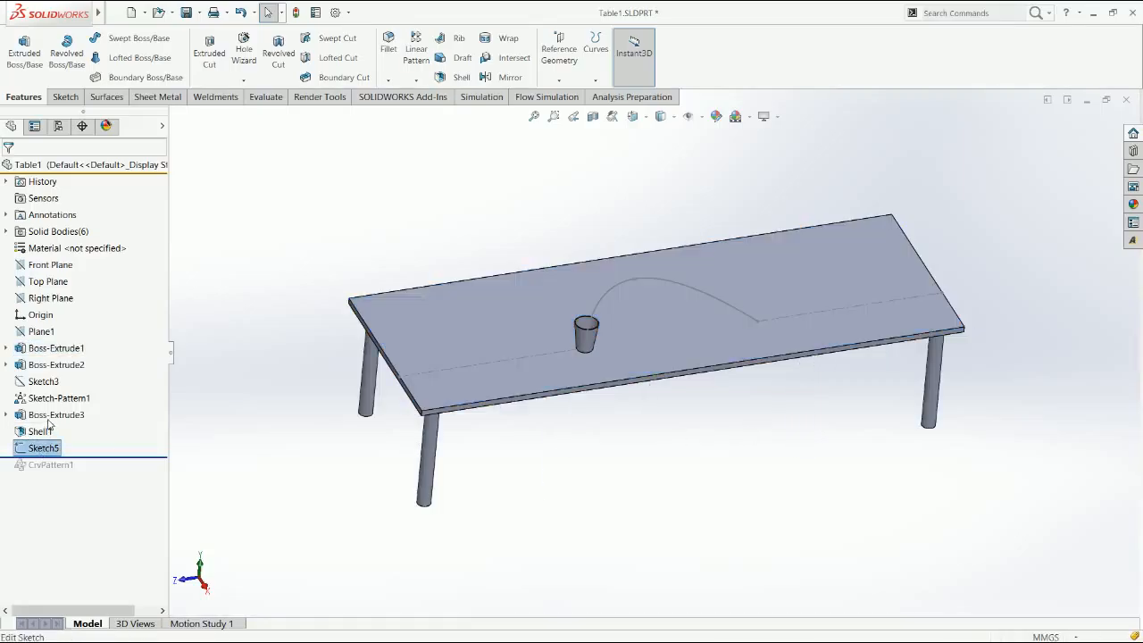
left_click(51, 423)
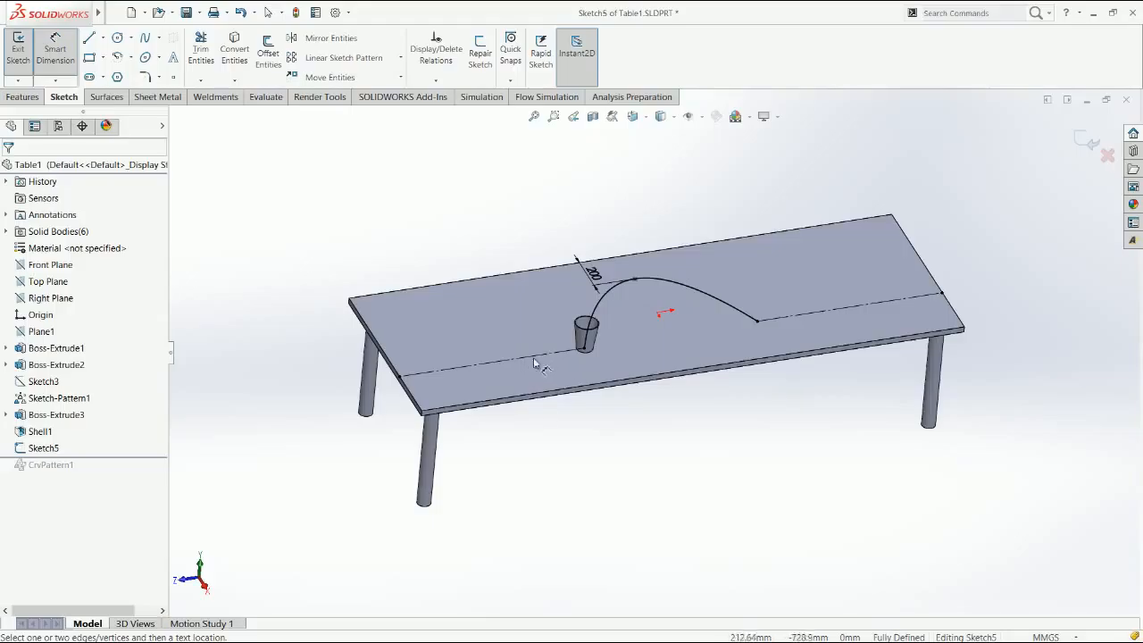
key("Escape")
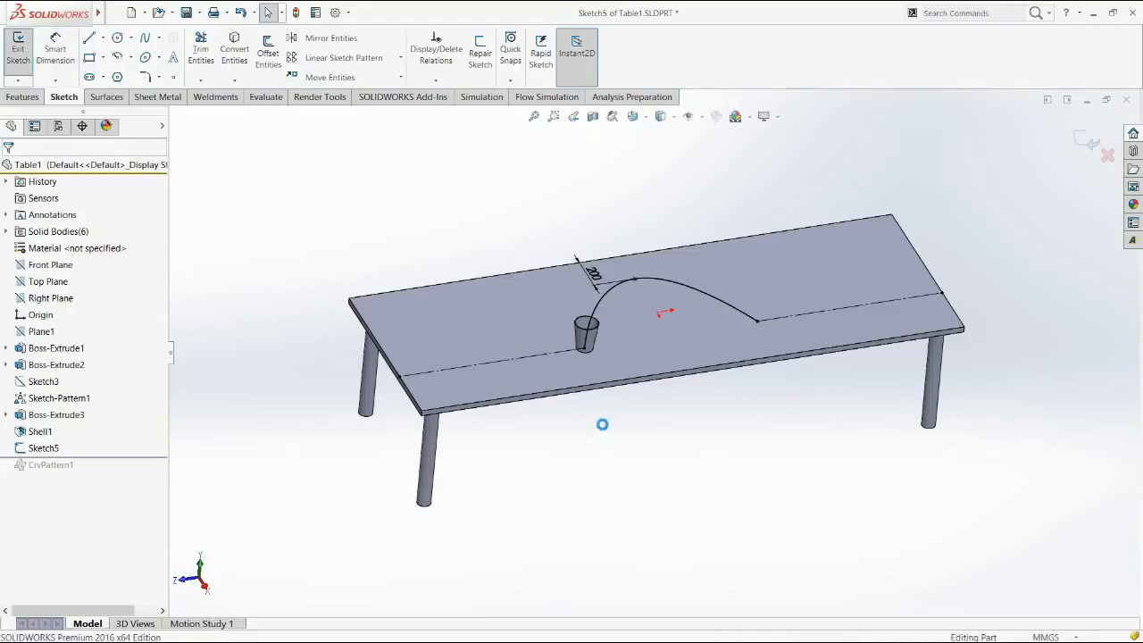
key("ctrl+b")
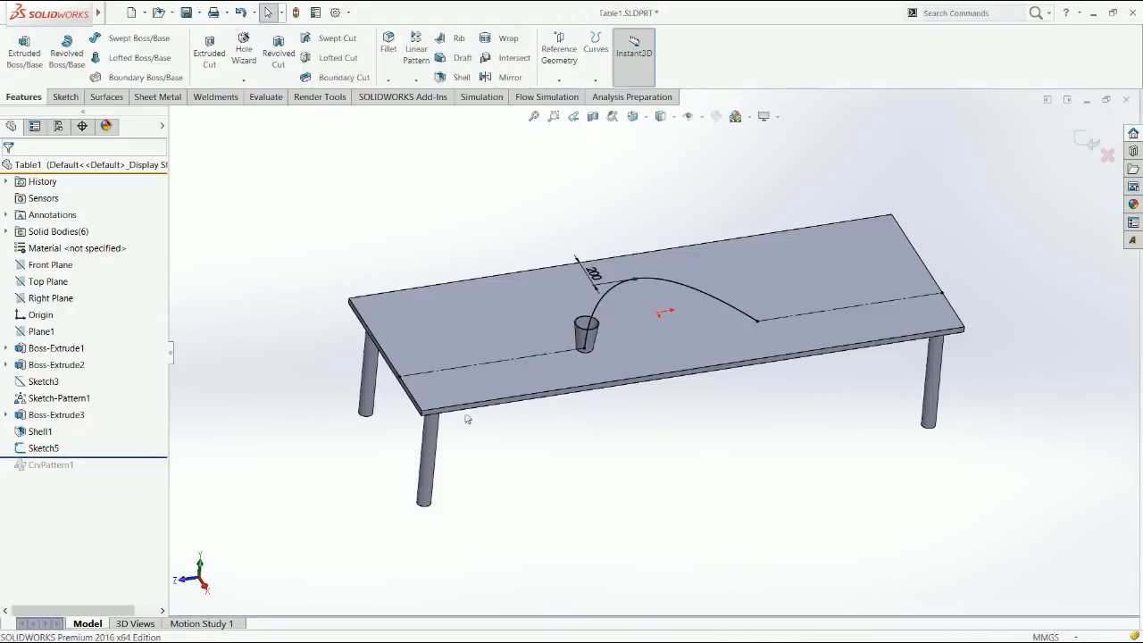
Step: Open the sketch of the cup's base circle for editing, viewed straight on
left_click(585, 342)
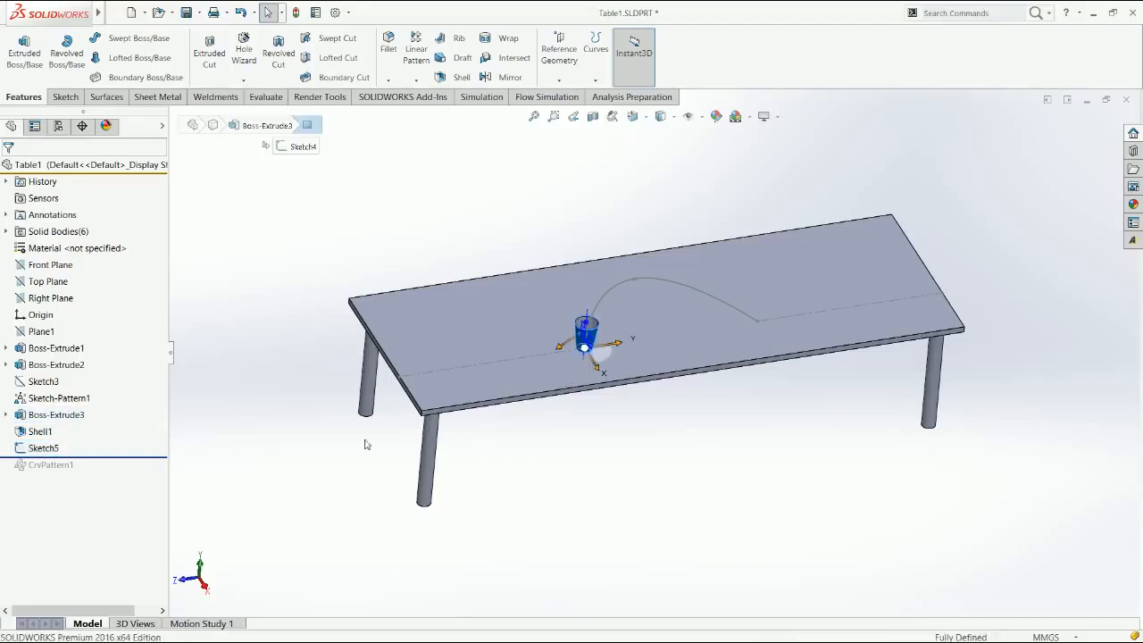
left_click(6, 414)
left_click(58, 431)
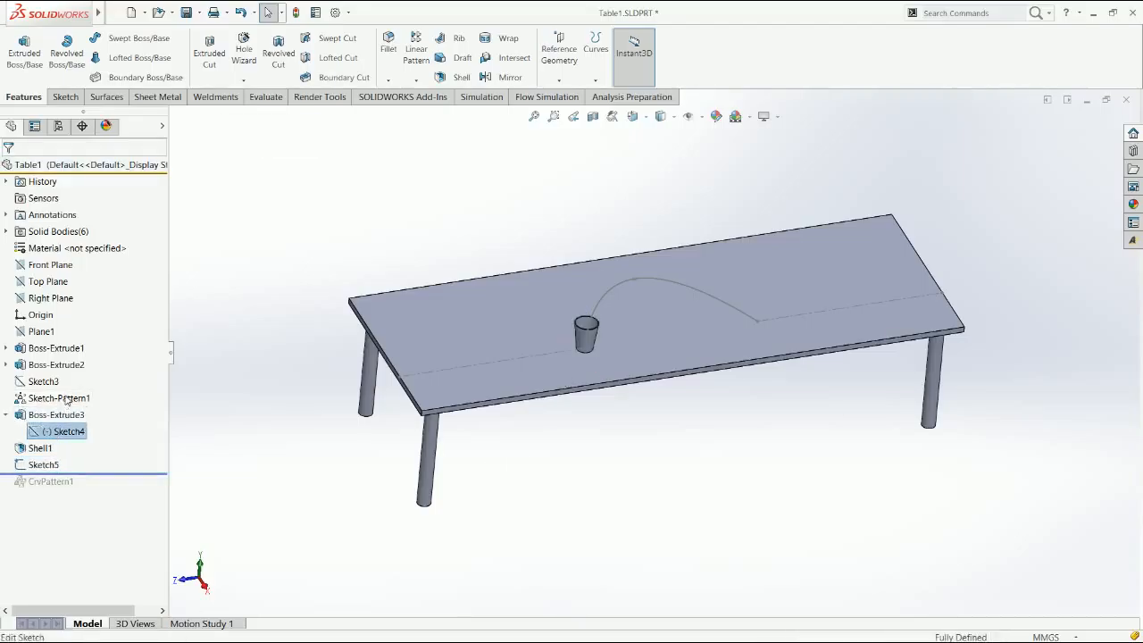
left_click(67, 400)
key("ctrl+8")
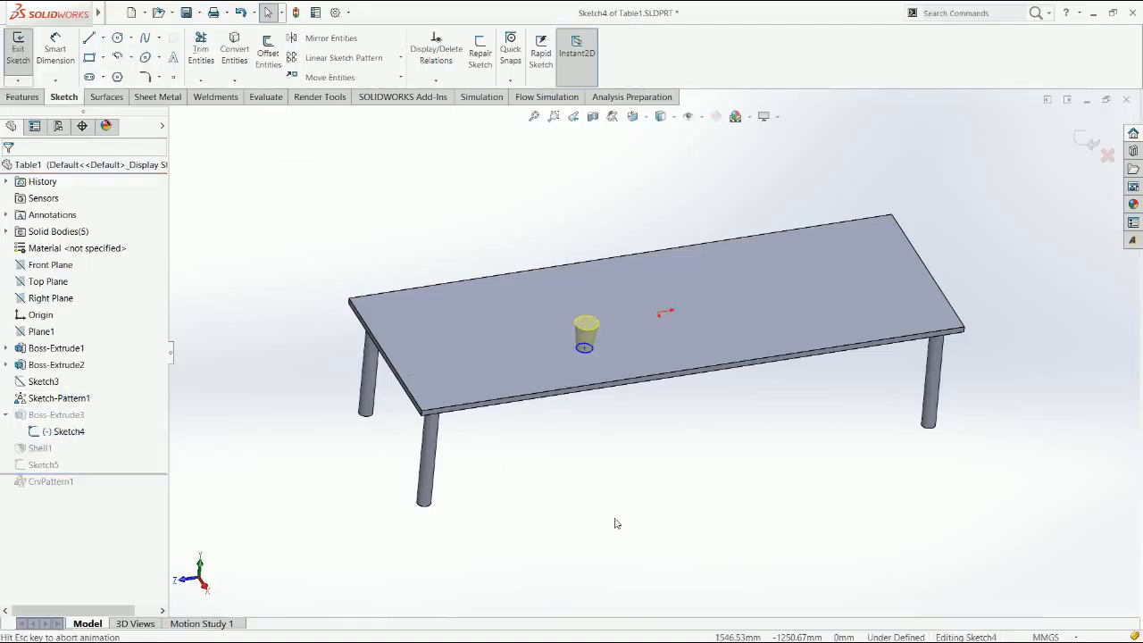
Step: Dimension the cup circle's diameter as 80 mm and position the dimension beside the circle
key("d")
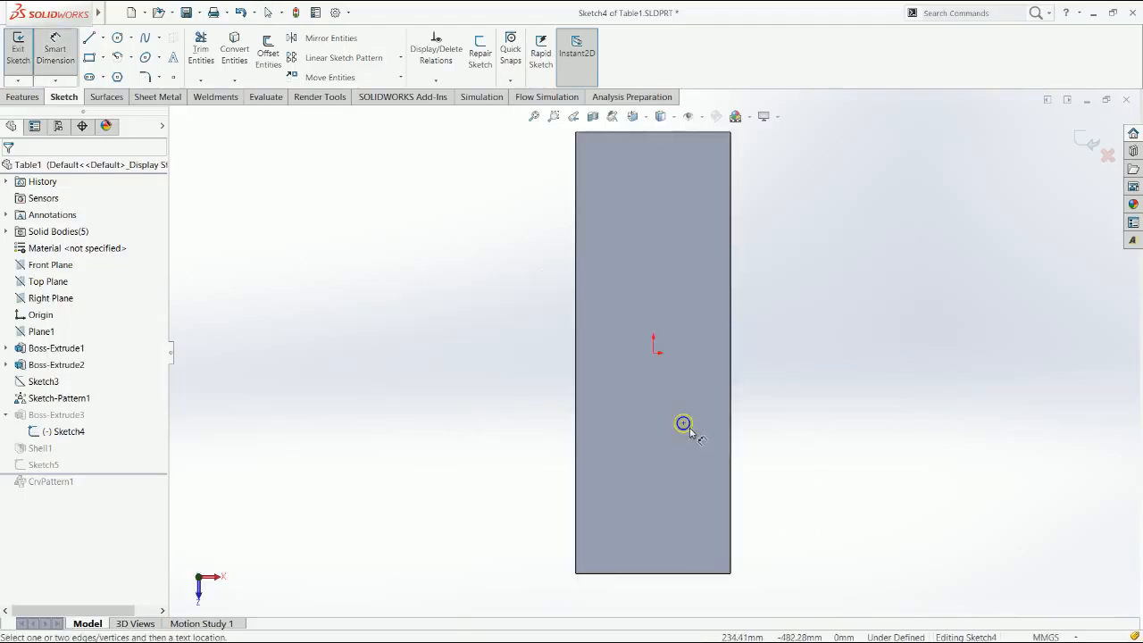
left_click(685, 432)
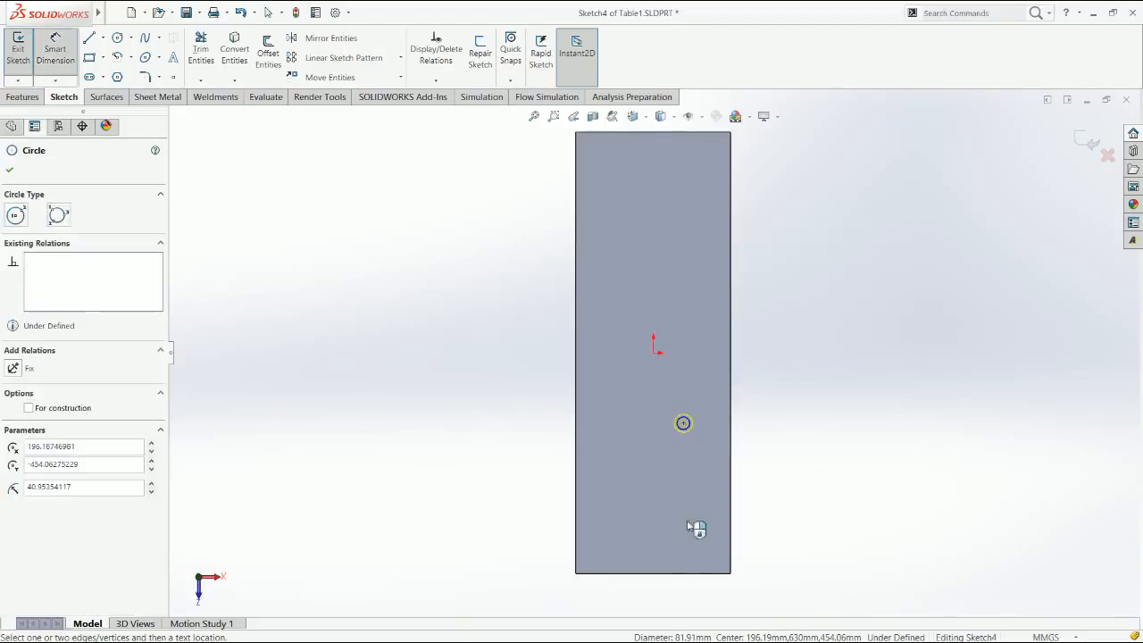
left_click(695, 574)
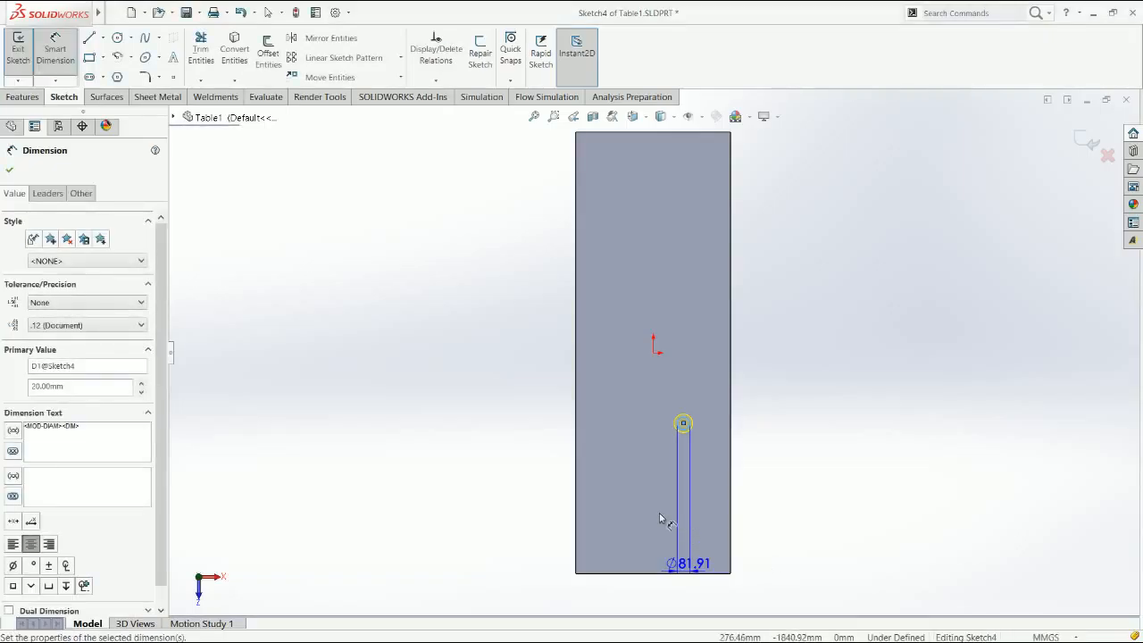
key("Escape")
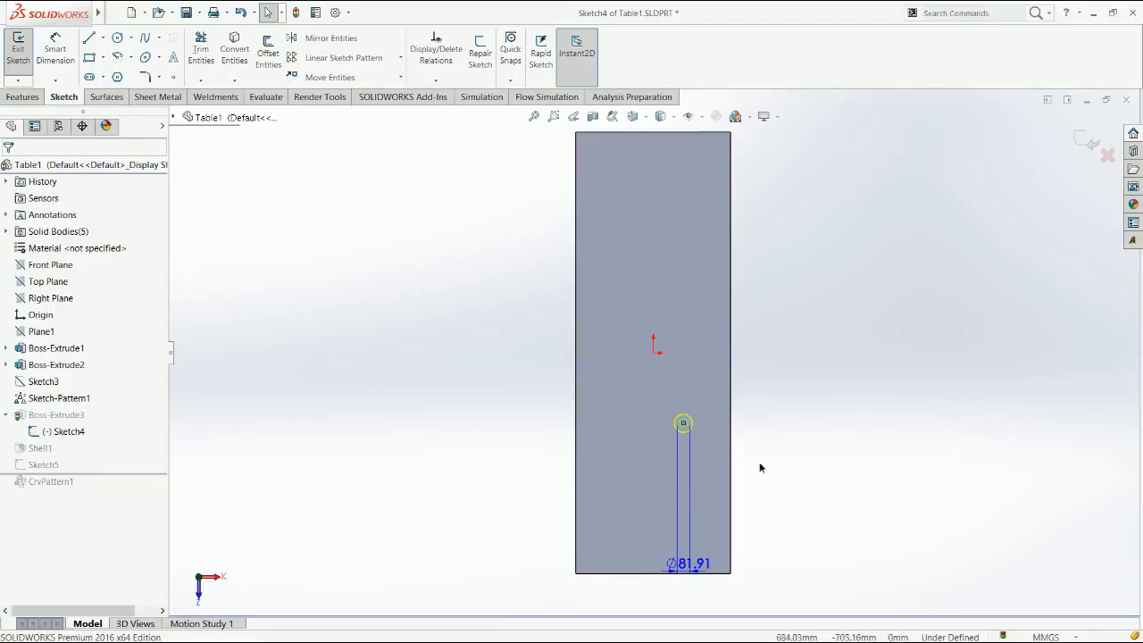
left_click(758, 461)
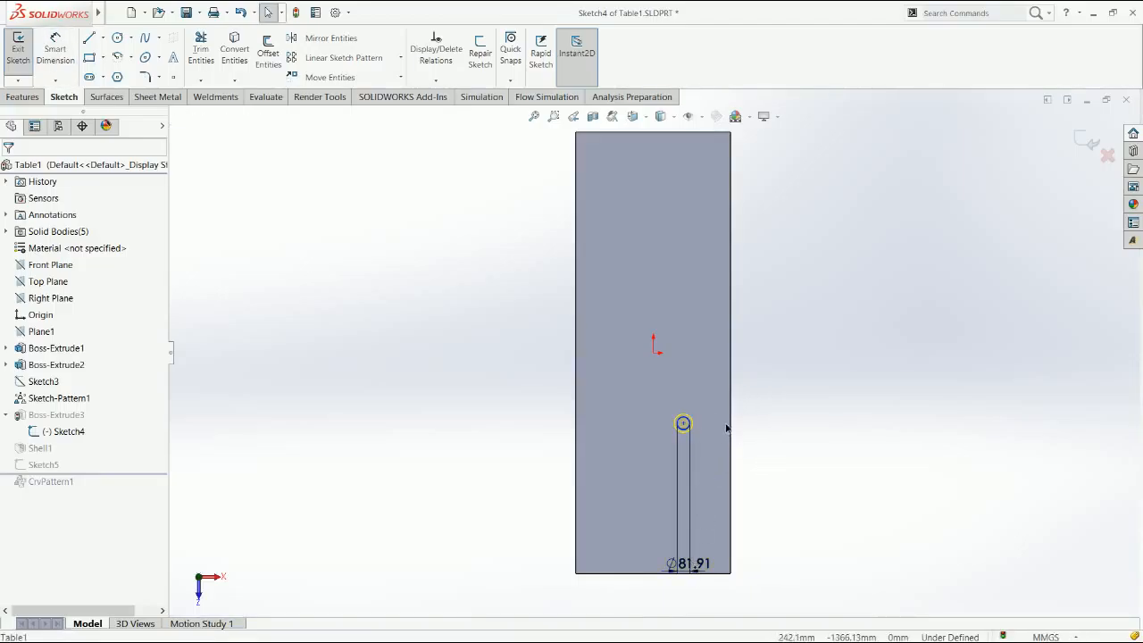
left_click_drag(687, 563, 727, 420)
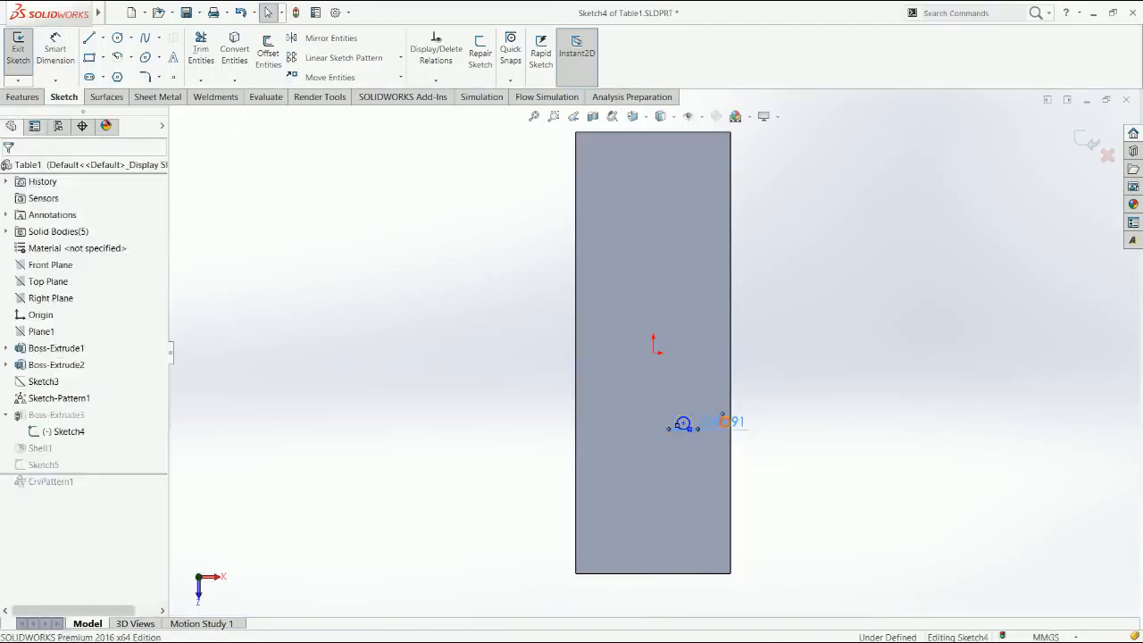
left_click(1098, 566)
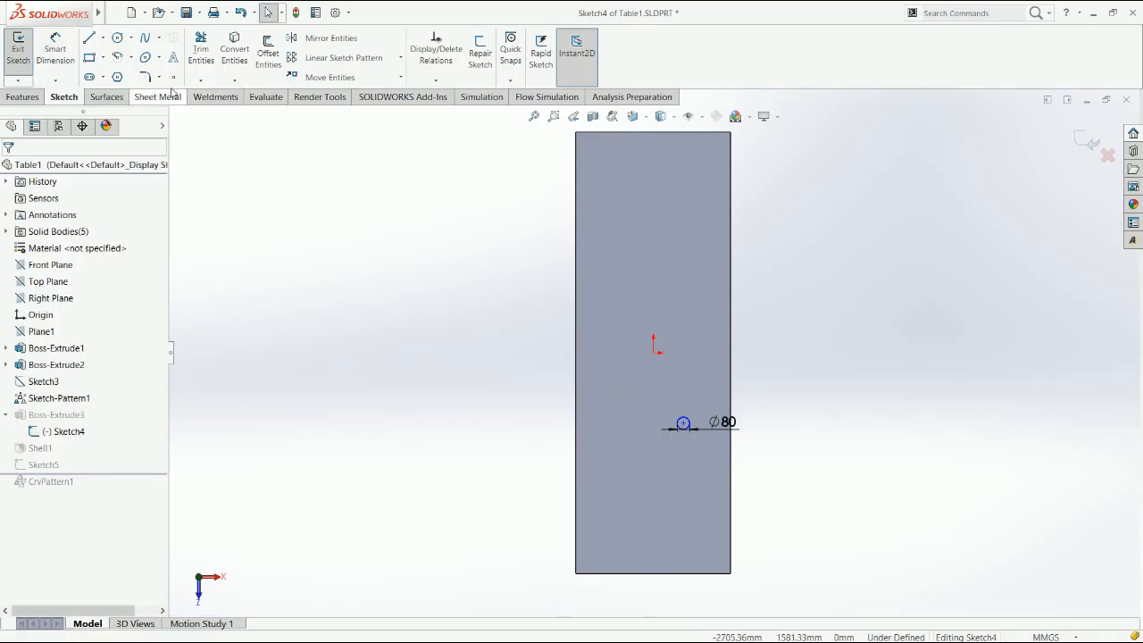
Step: Dimension the distance from the cup circle's centre to the tabletop's nearest short edge as 100 mm
left_click(55, 49)
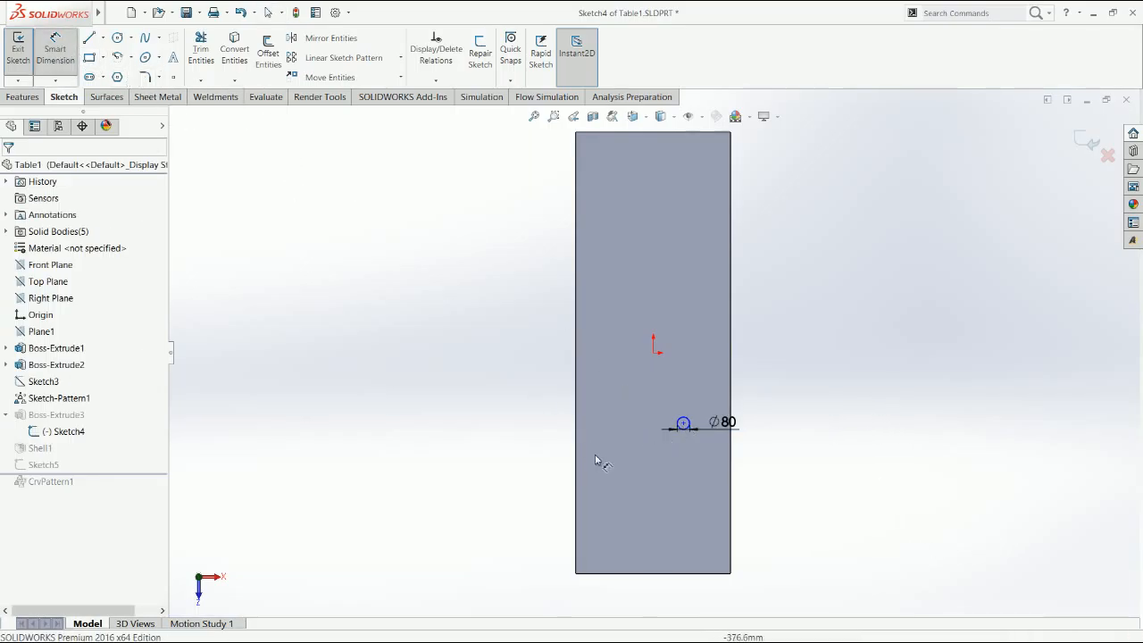
left_click(685, 425)
left_click(696, 573)
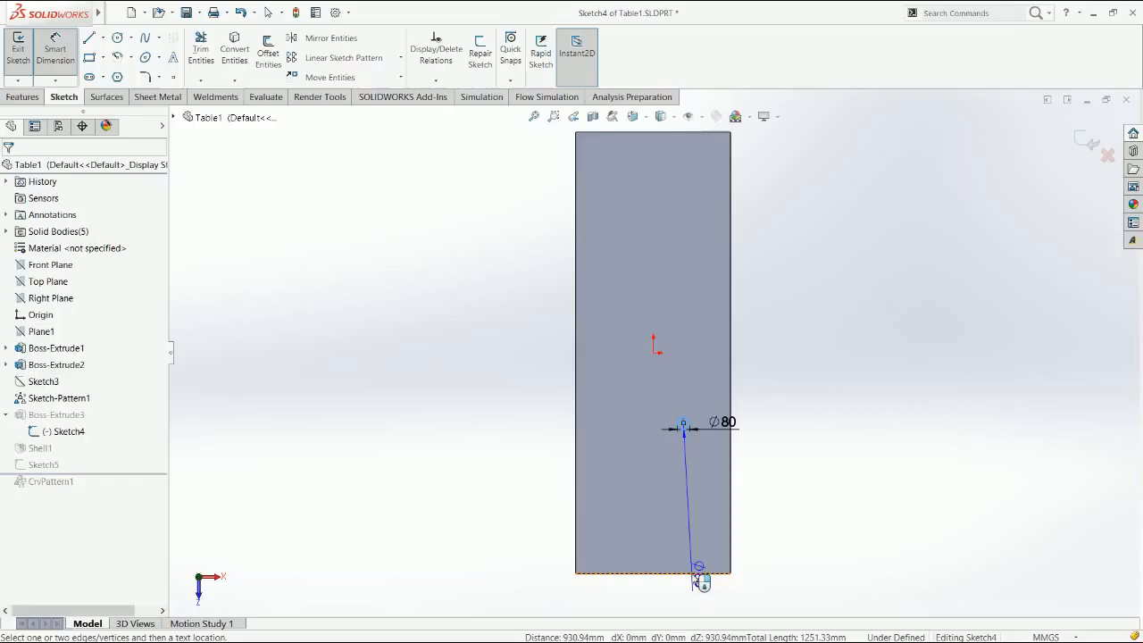
left_click(794, 540)
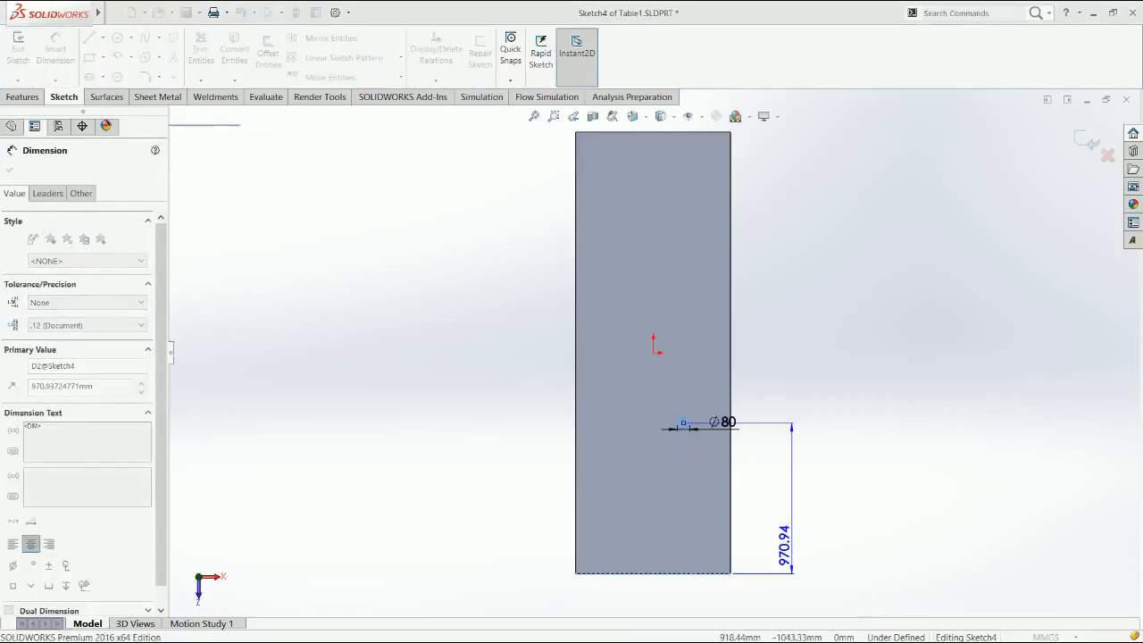
type("100")
key("Return")
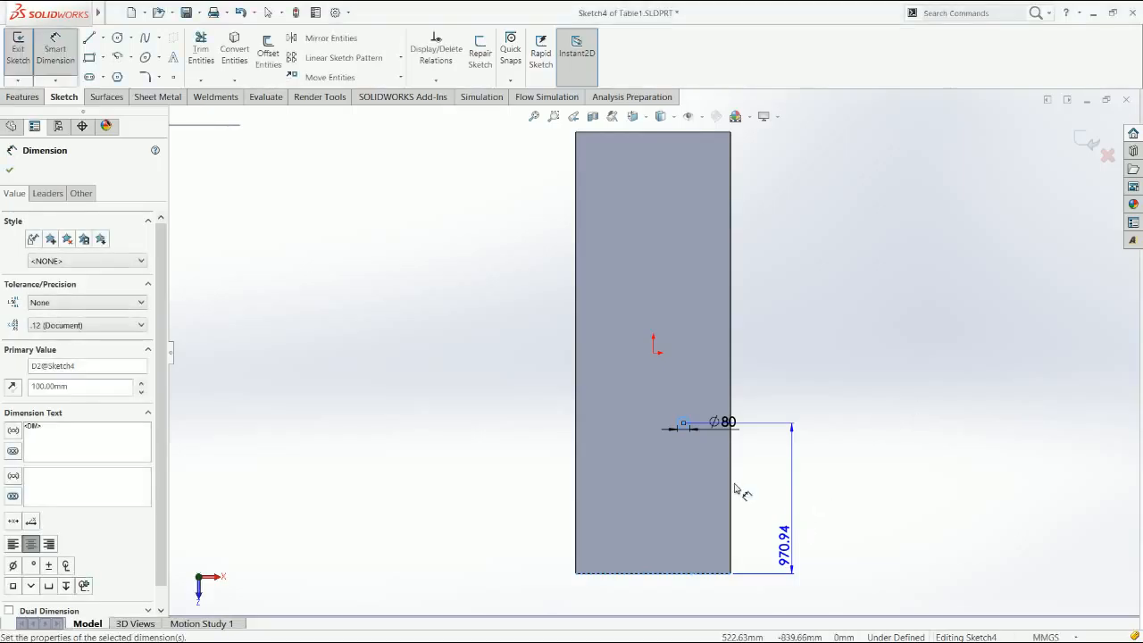
Step: Dimension the distance from the cup circle to the tabletop's nearest long edge as 200 mm
left_click(687, 559)
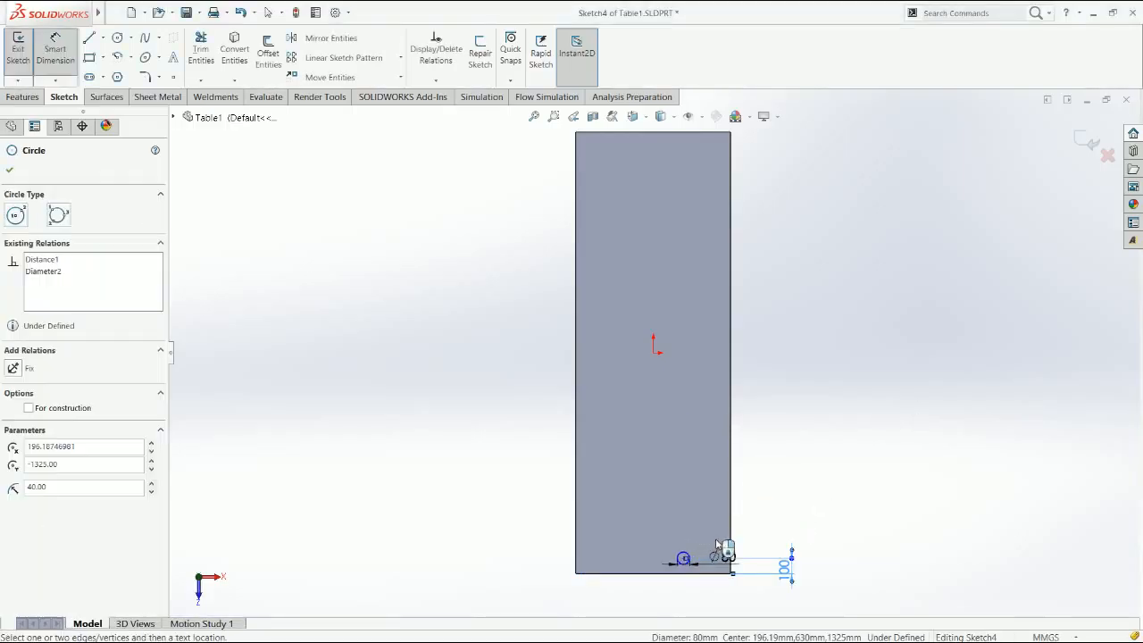
left_click(731, 549)
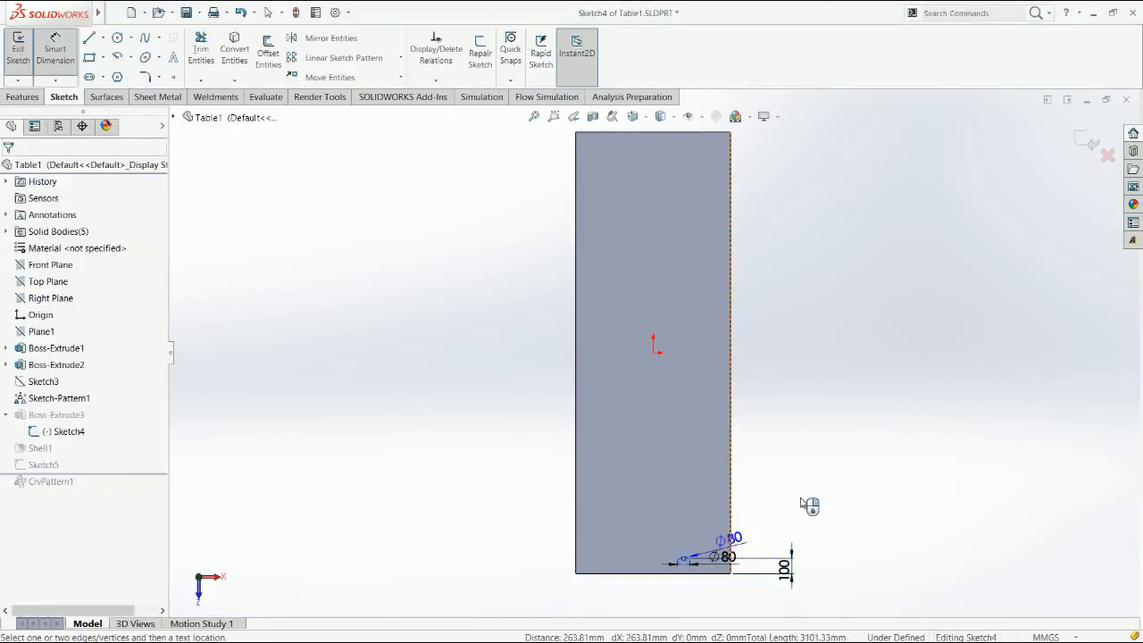
left_click(802, 503)
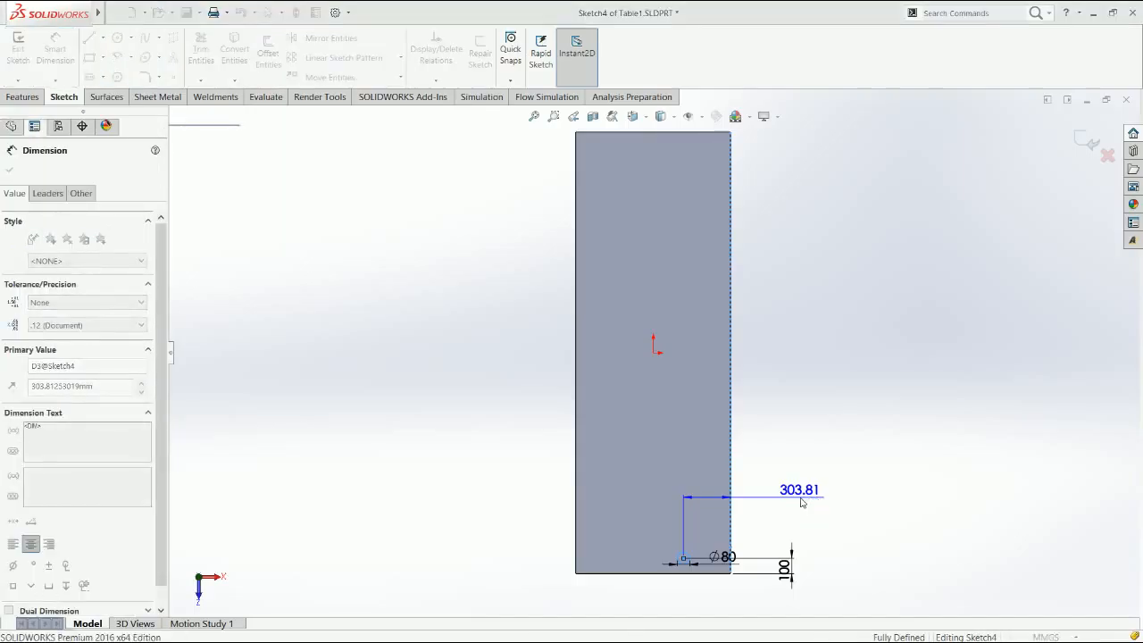
type("200")
key("Return")
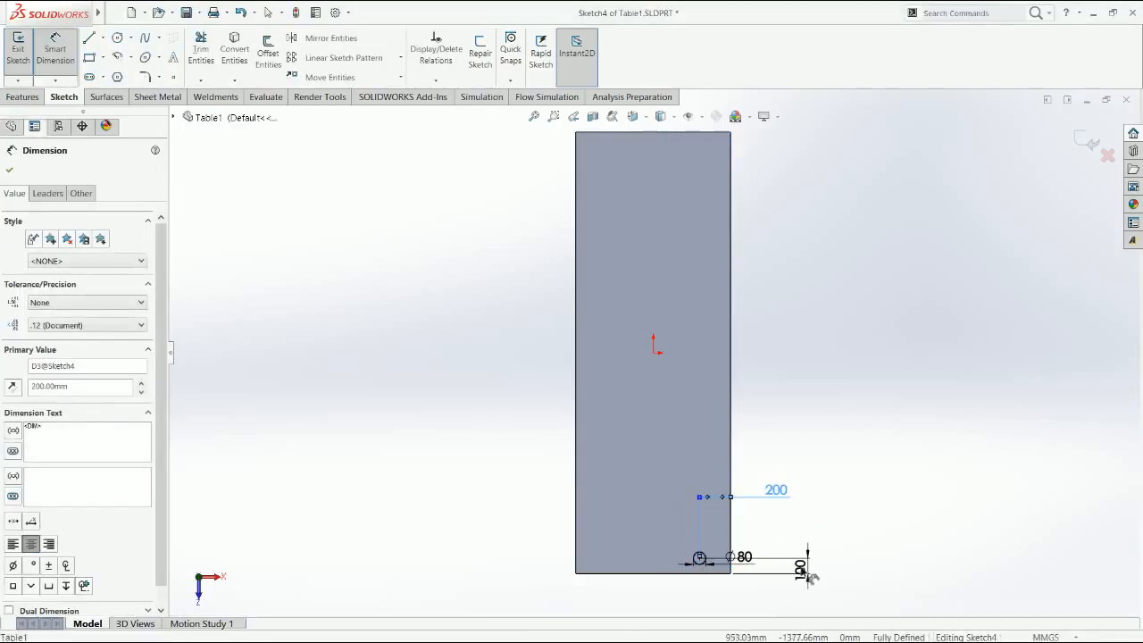
Step: Increase the cup circle's distance from the tabletop's short edge and exit the sketch
left_click(794, 565)
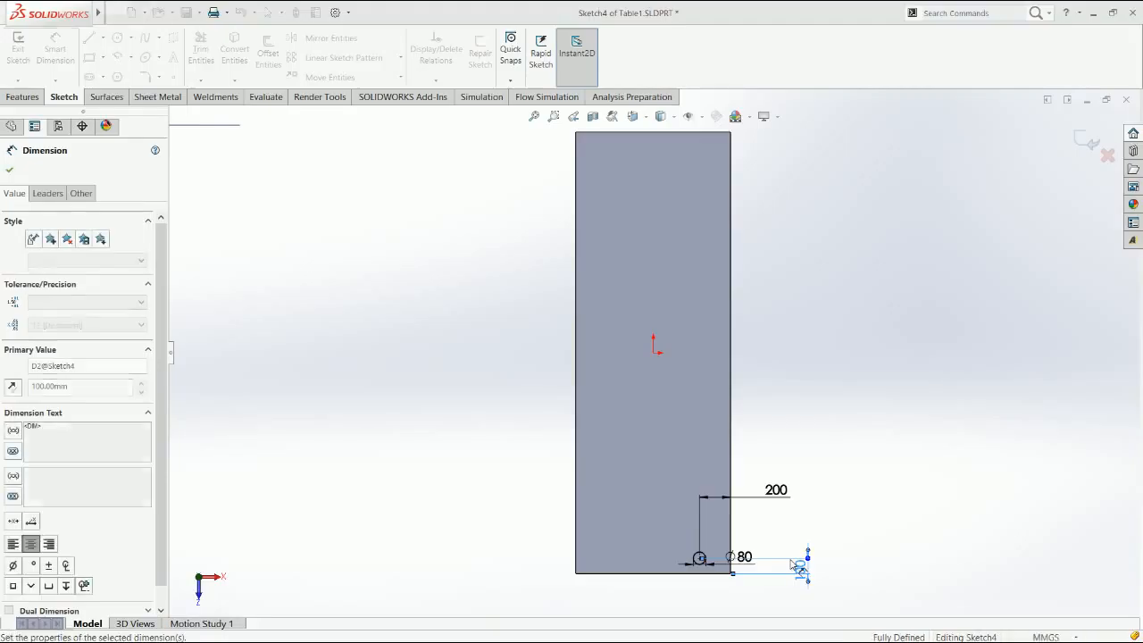
key("Escape")
left_click(1084, 141)
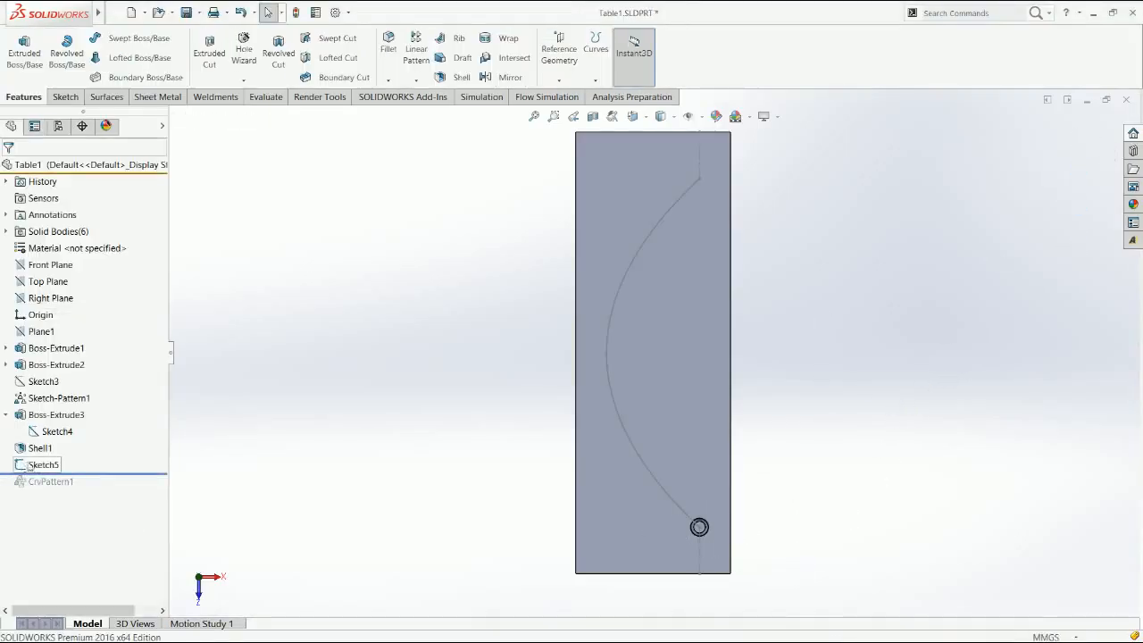
Step: Check the spline sketch's dimensions and set the tabletop's length to 2300 mm
left_click(86, 466)
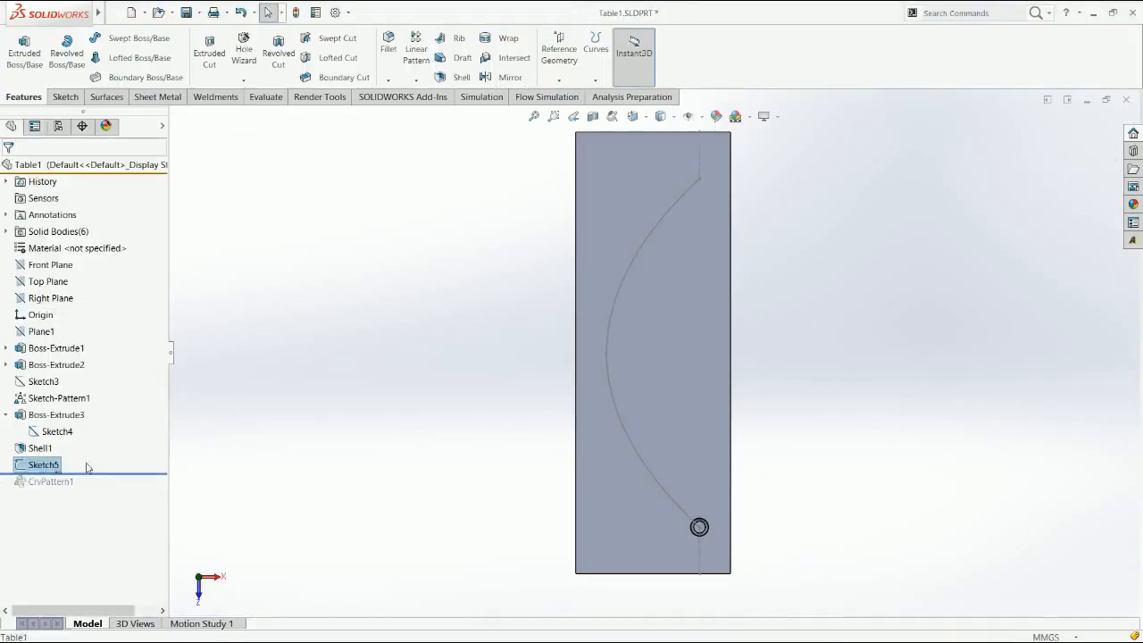
left_click(699, 564)
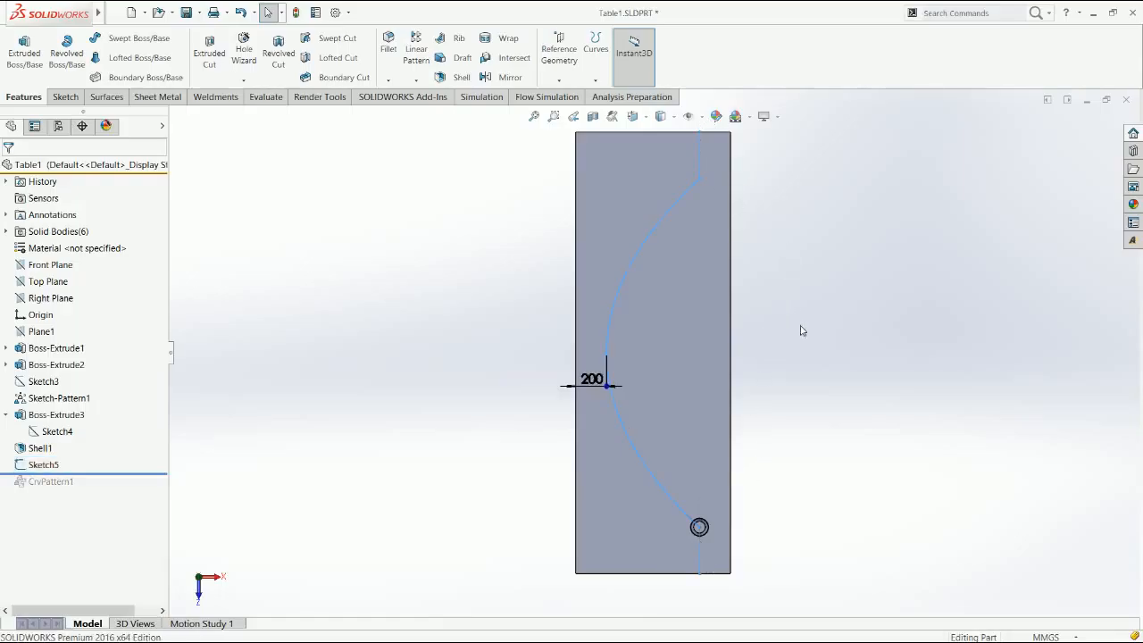
key("Escape")
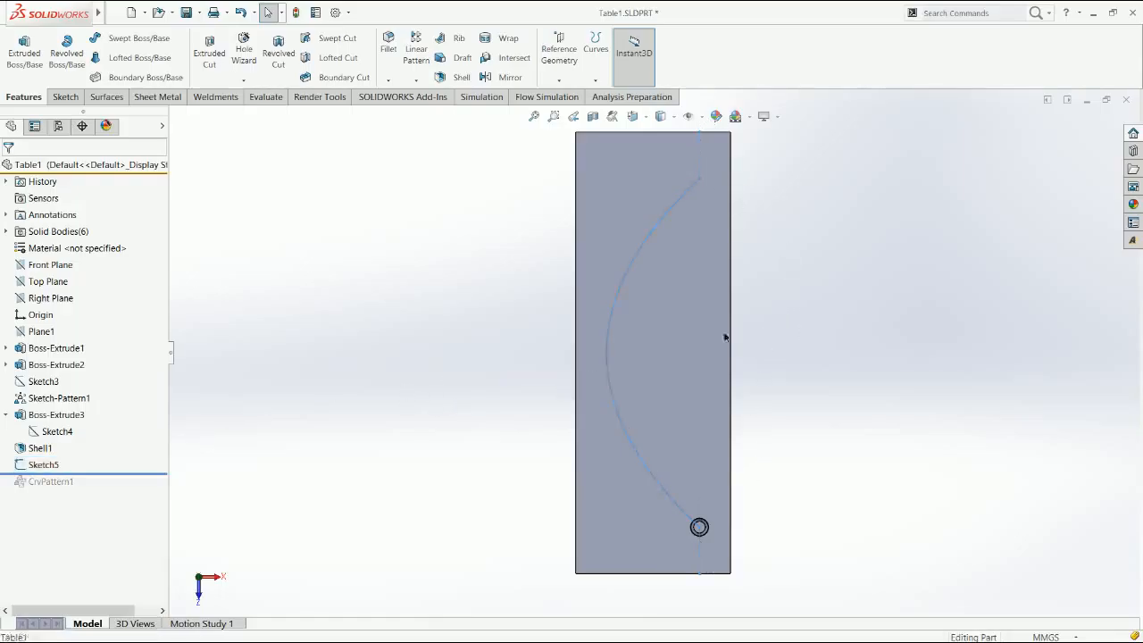
left_click(573, 141)
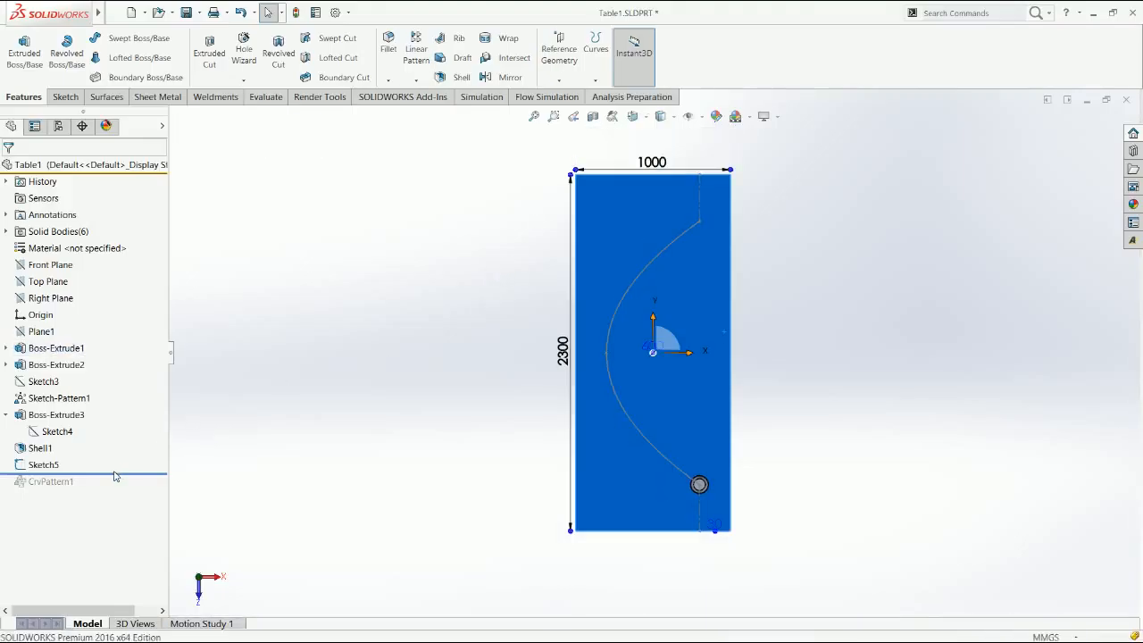
Step: Roll the model forward to include the cup pattern and hide the spline sketch
left_click_drag(117, 473, 117, 489)
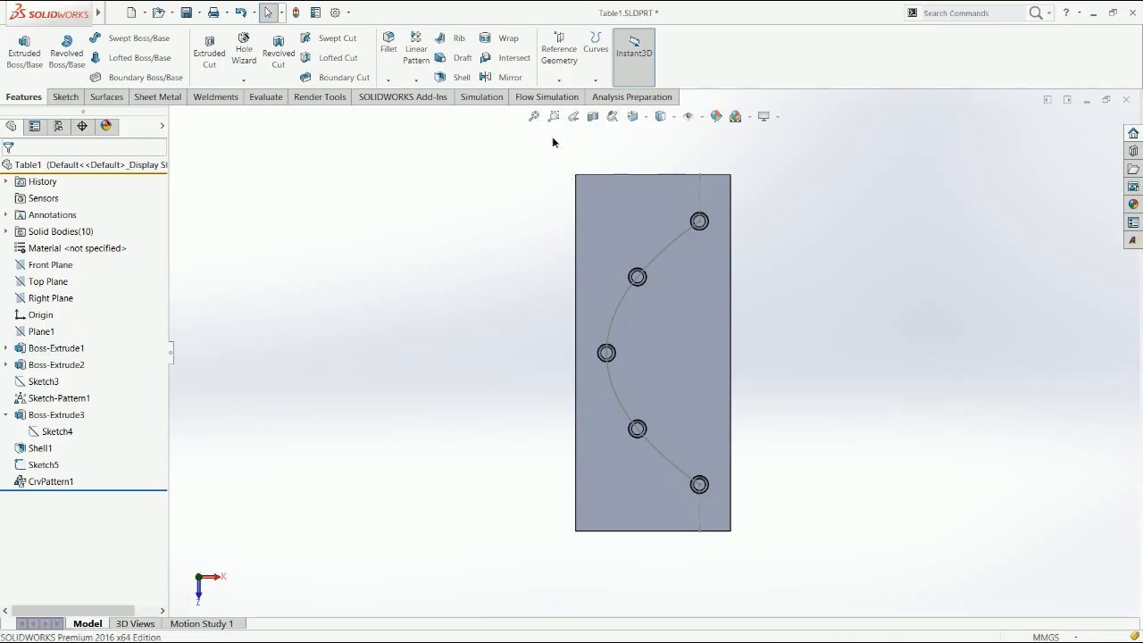
left_click(673, 219)
left_click(722, 190)
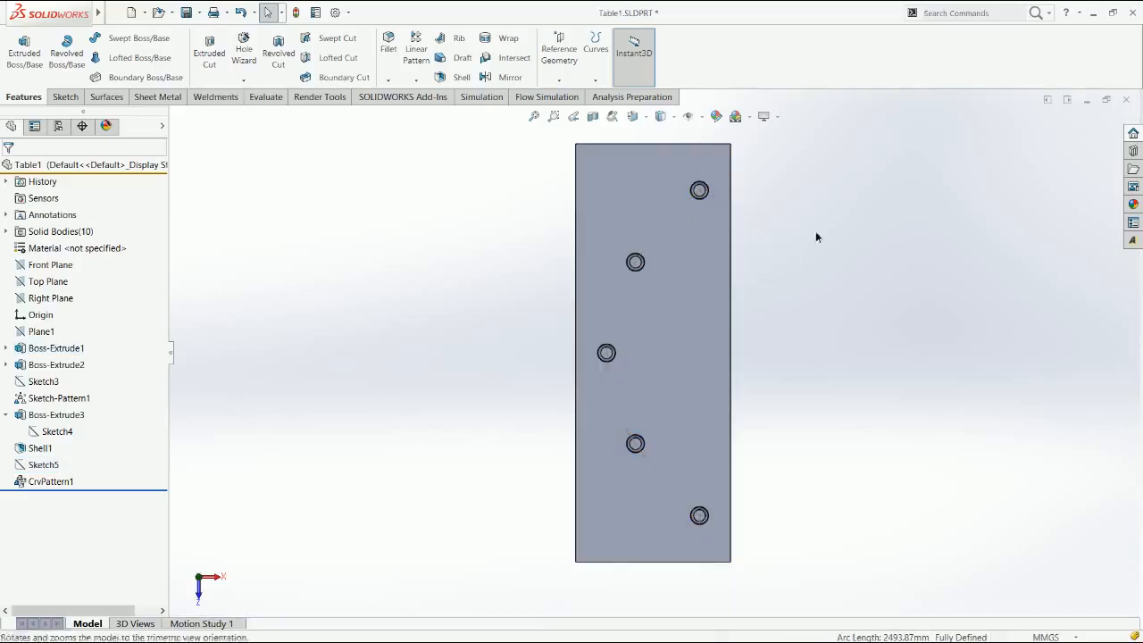
Step: Review the curve pattern of the cups in trimetric view and select the tabletop to show its dimensions
key("ctrl+7")
left_click(51, 480)
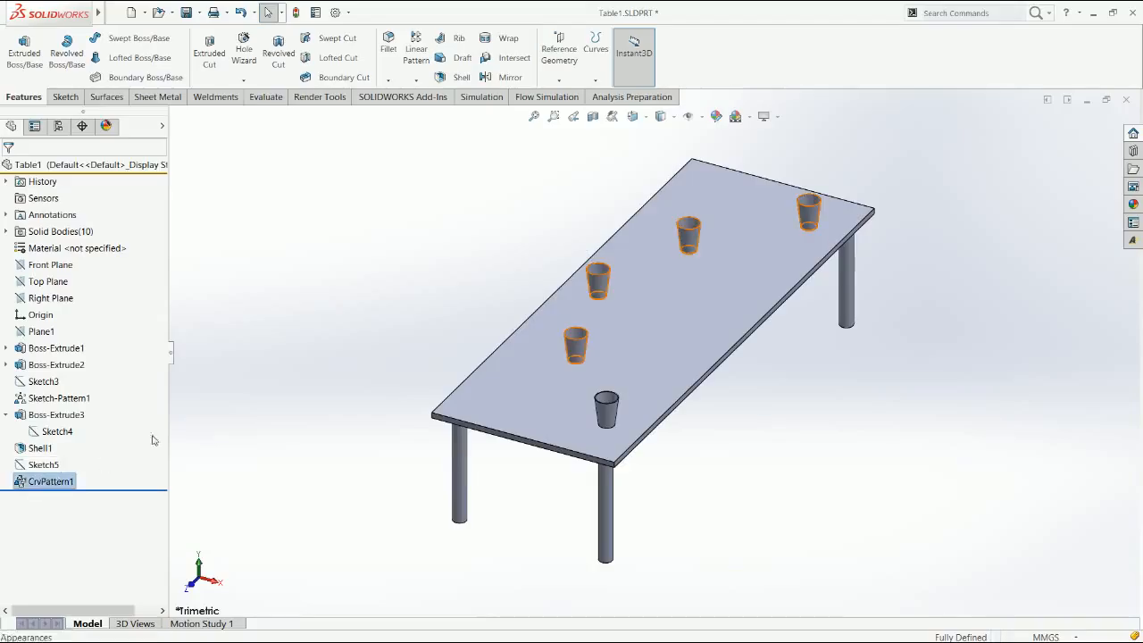
left_click(52, 449)
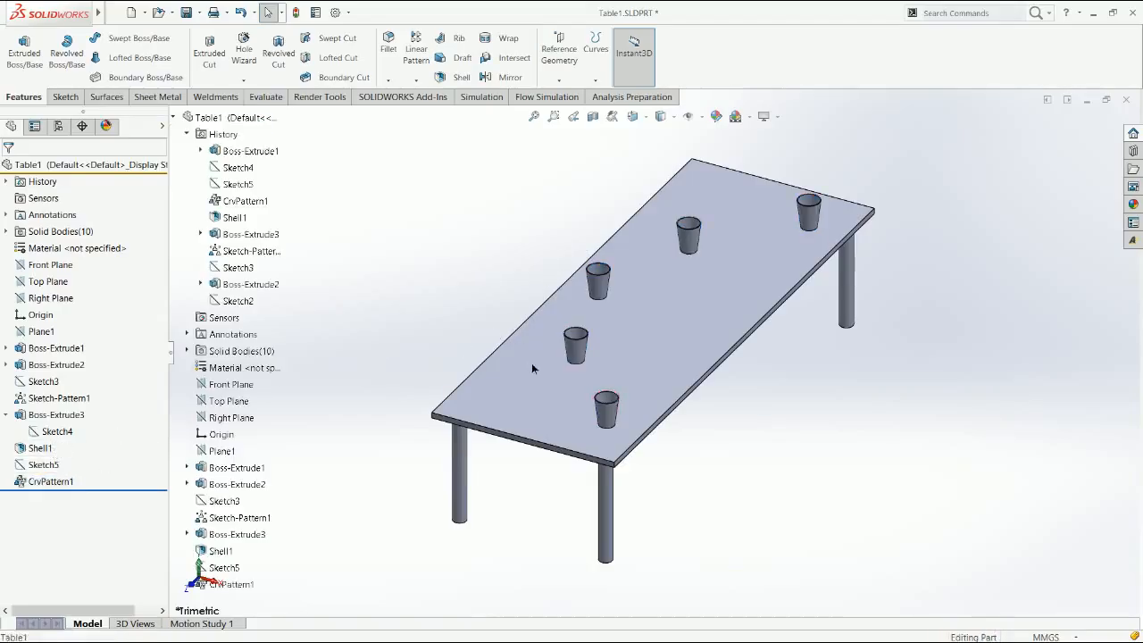
left_click(686, 167)
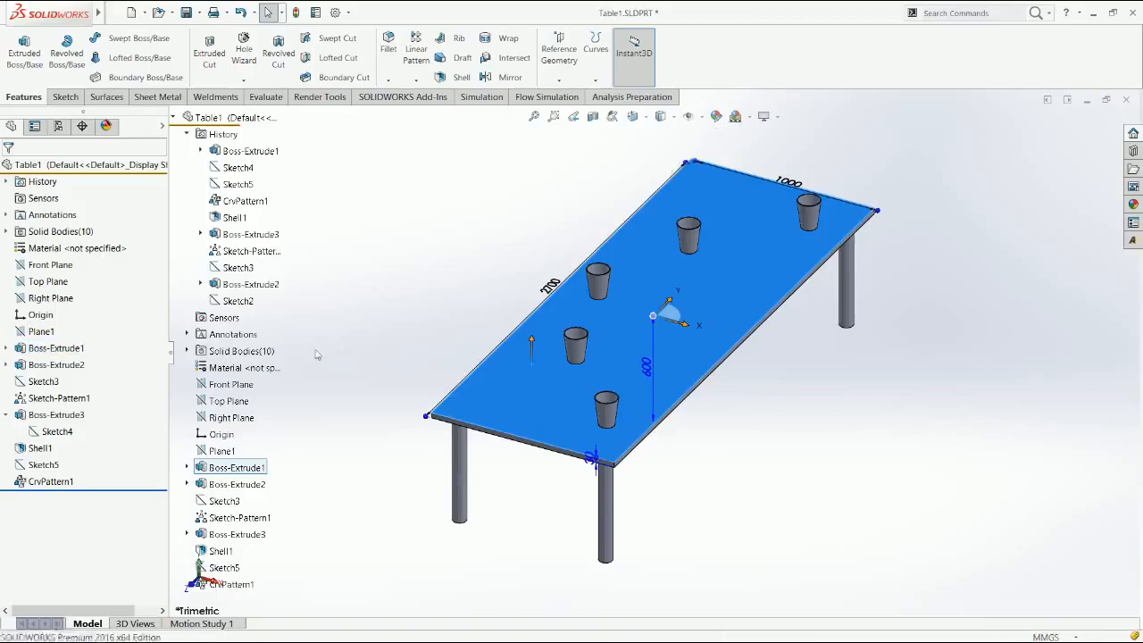
Step: Edit the cup pattern to turn off equal spacing, set the spacing to 500 mm, and accept the change
left_click(50, 481)
left_click(69, 455)
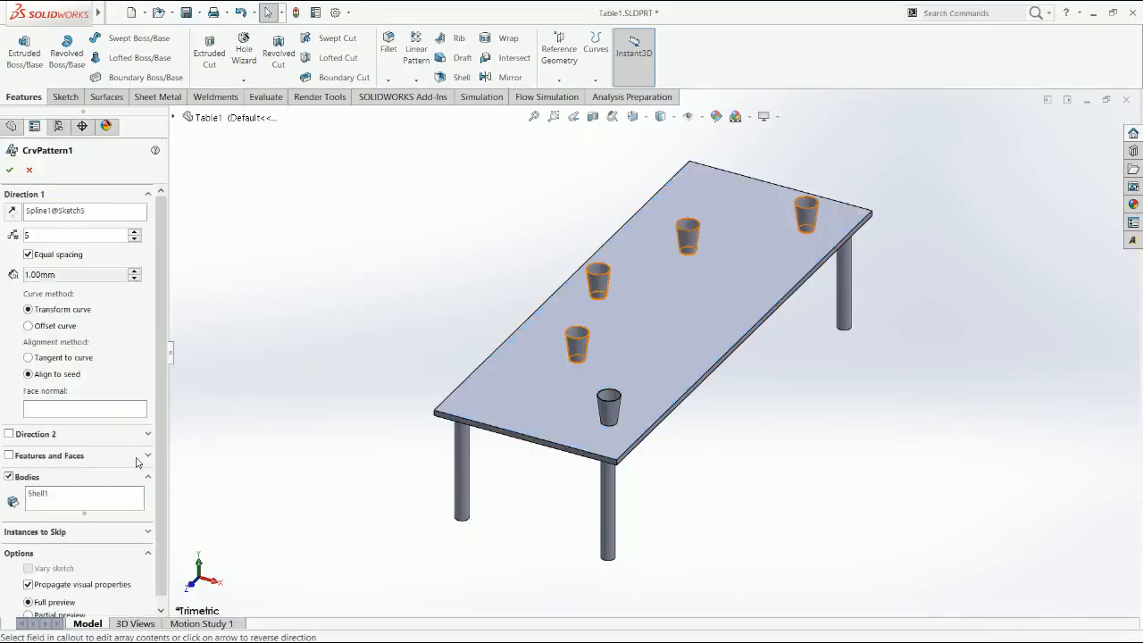
left_click(58, 257)
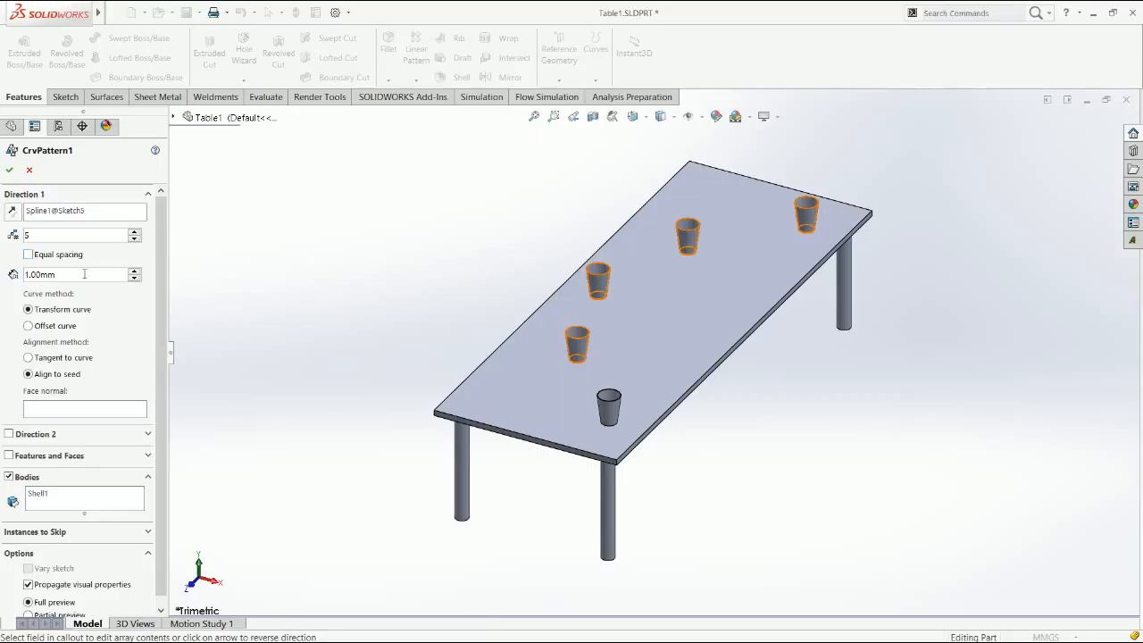
left_click(133, 271)
left_click(133, 272)
left_click(133, 272)
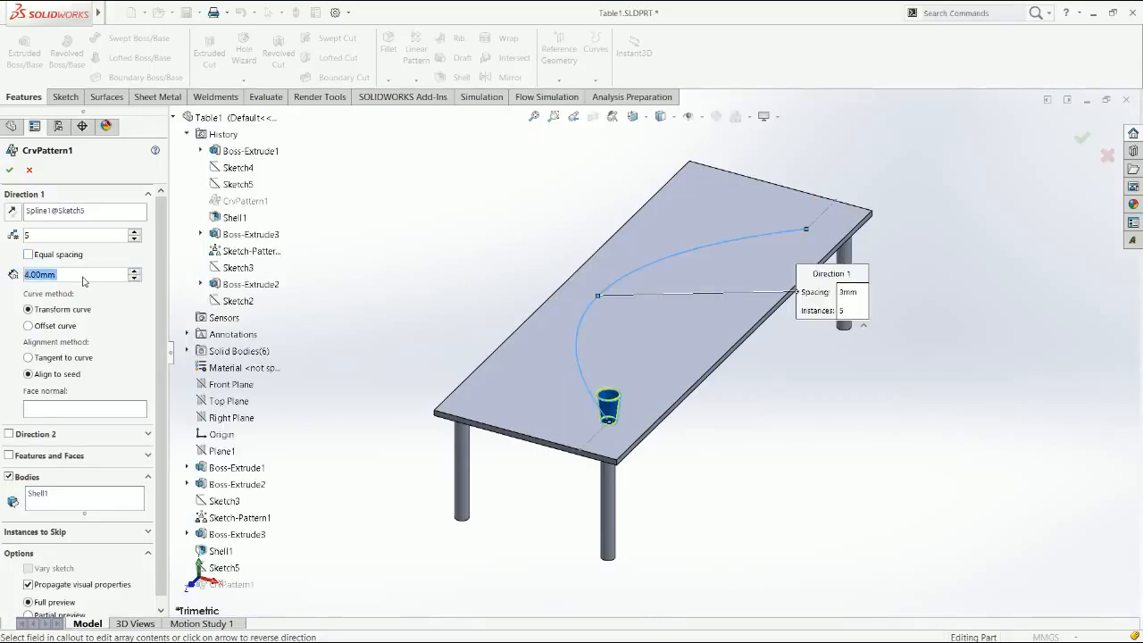
type("500")
key("Return")
left_click(9, 170)
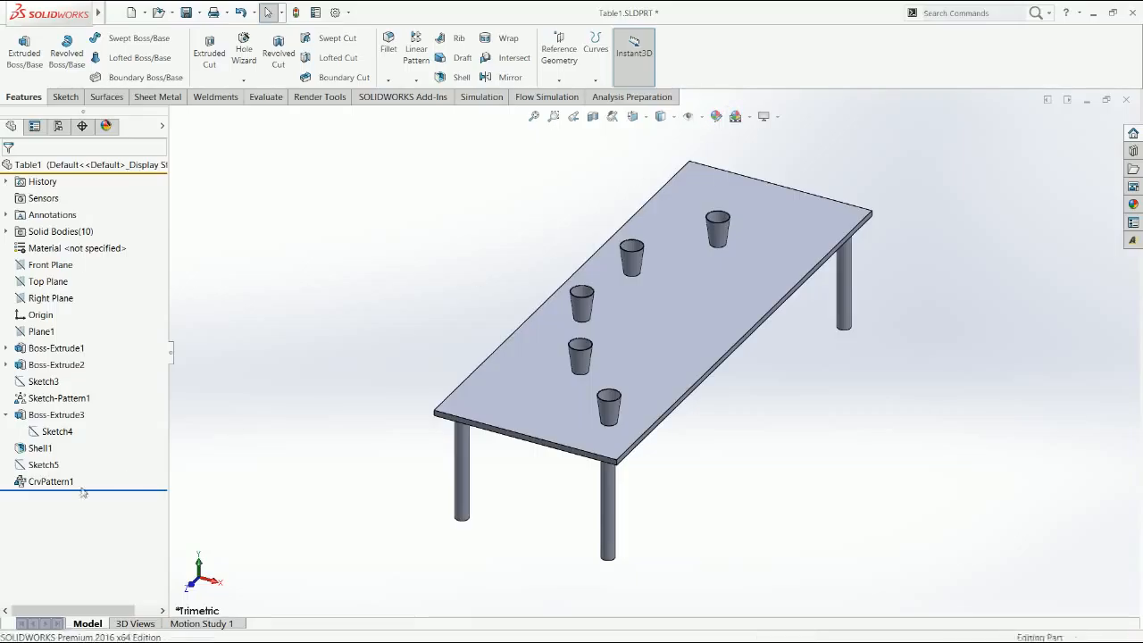
Step: Set the tabletop's length to 3450 mm, then open the cup pattern's settings for review and close them
left_click(57, 347)
left_click(51, 481)
left_click(66, 456)
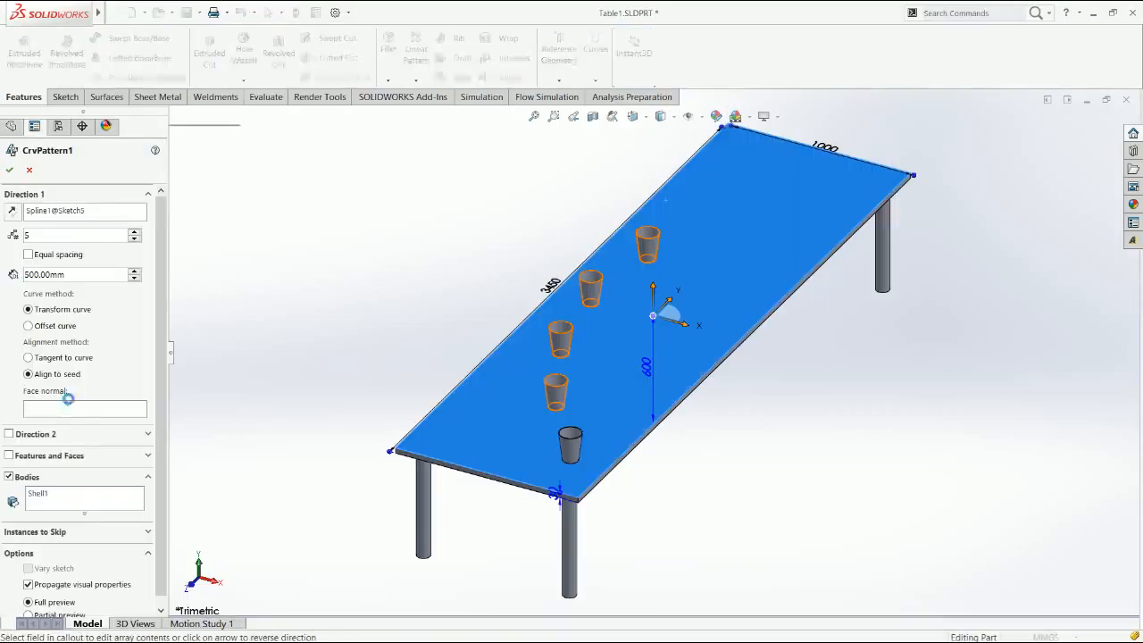
left_click(35, 175)
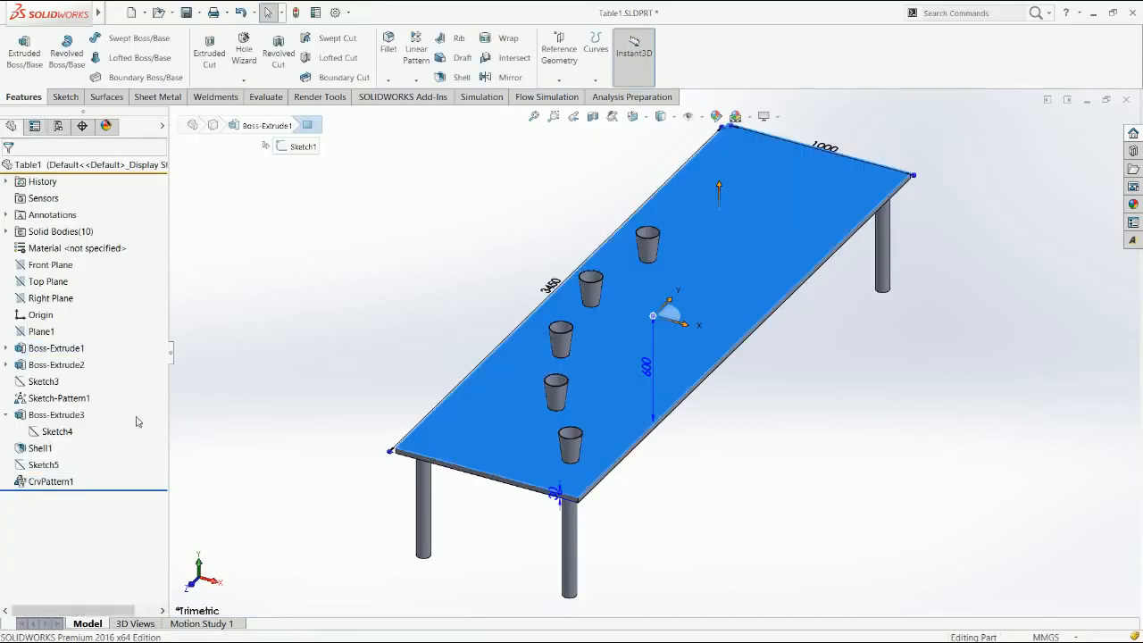
Step: Resize the tabletop to a length of 2500 mm by moving its far end edge
left_click(44, 470)
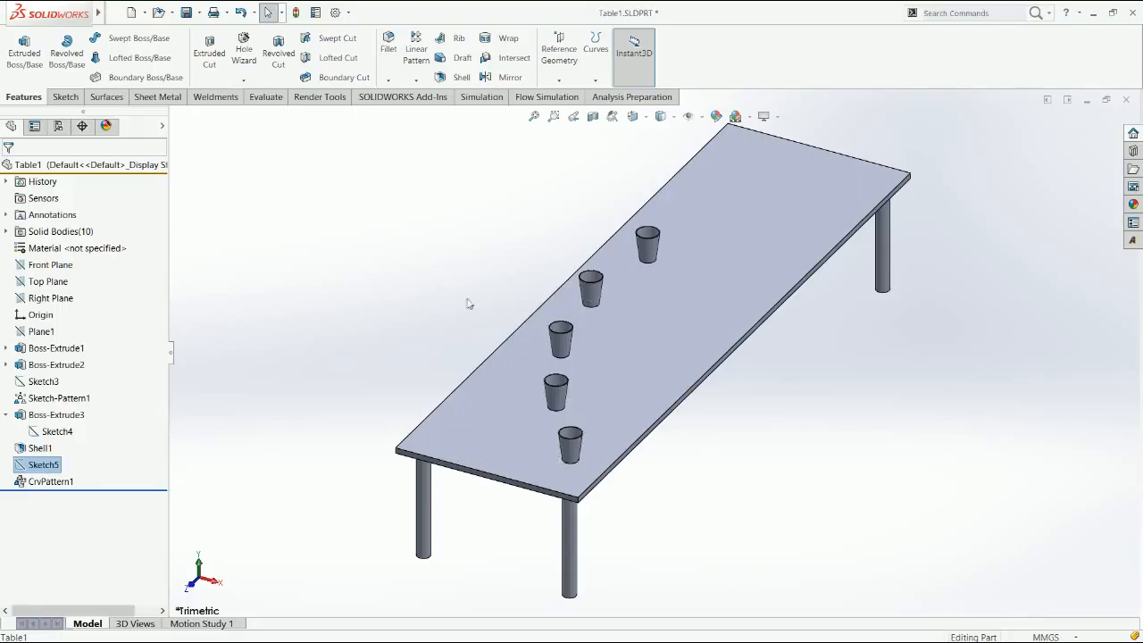
left_click(694, 196)
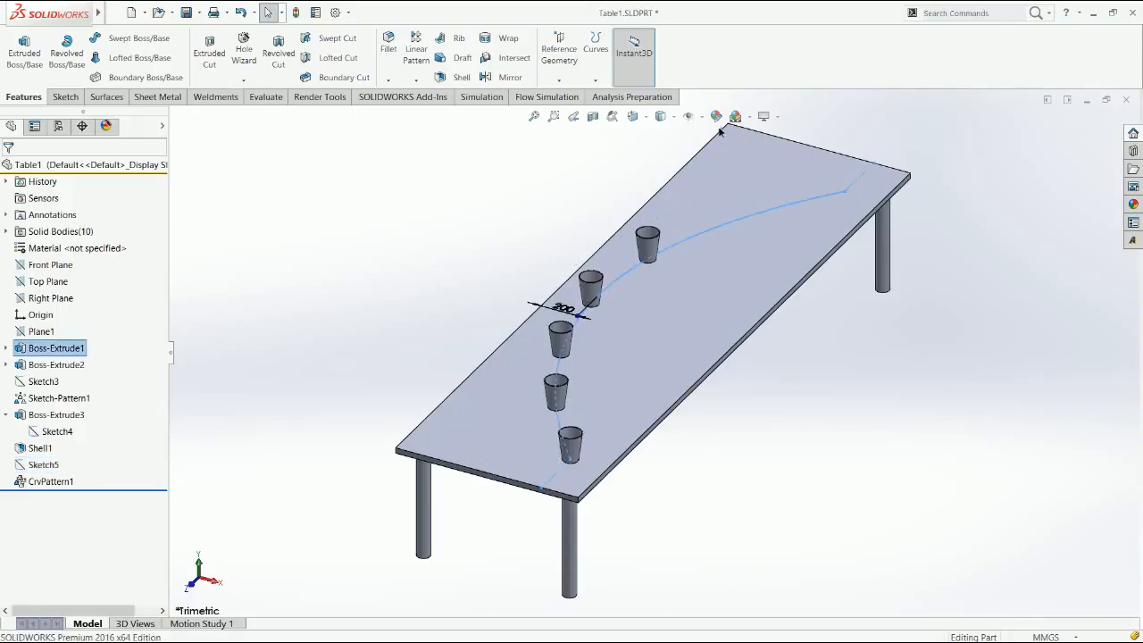
left_click(724, 132)
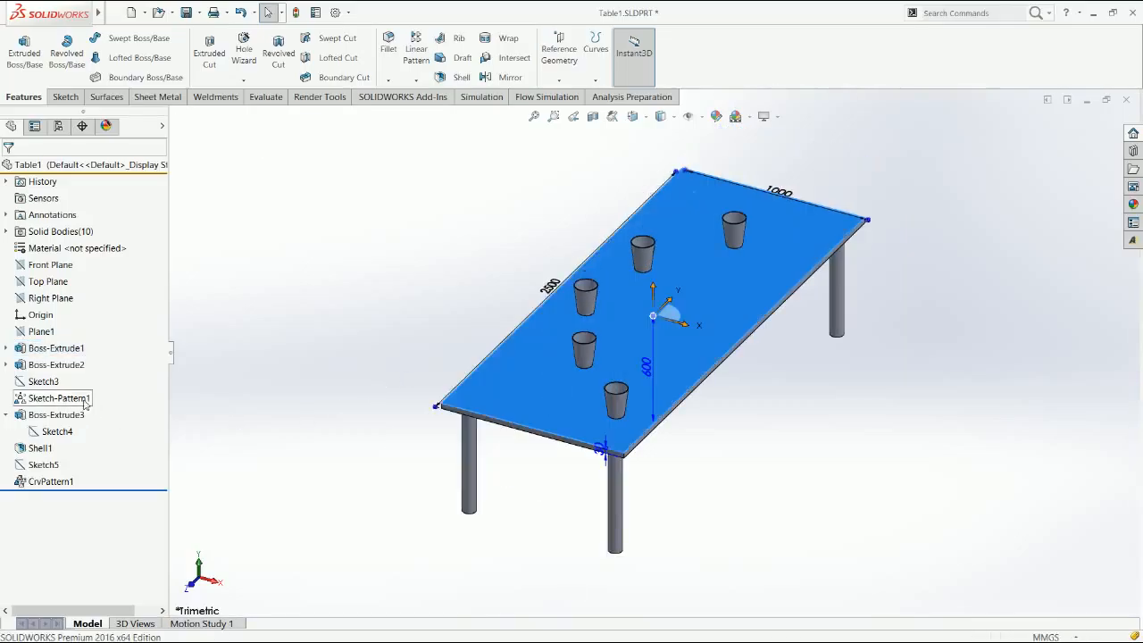
Step: Edit the leg-position sketch to add points at the midpoints of both long construction lines, and exit the sketch
left_click(89, 399)
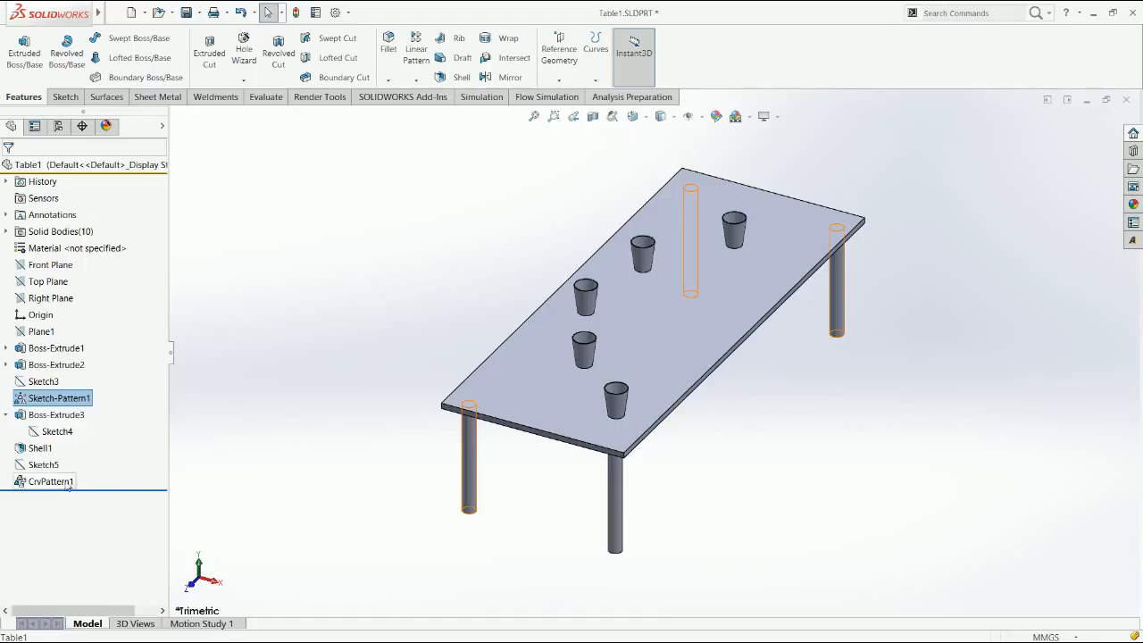
left_click(241, 460)
left_click(42, 381)
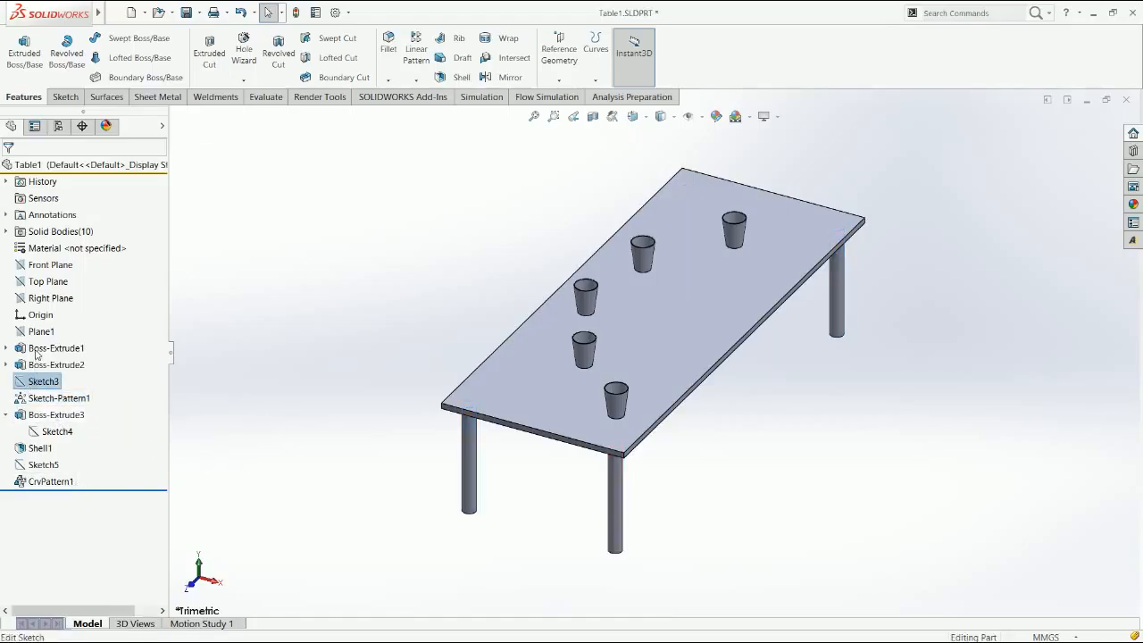
left_click(38, 359)
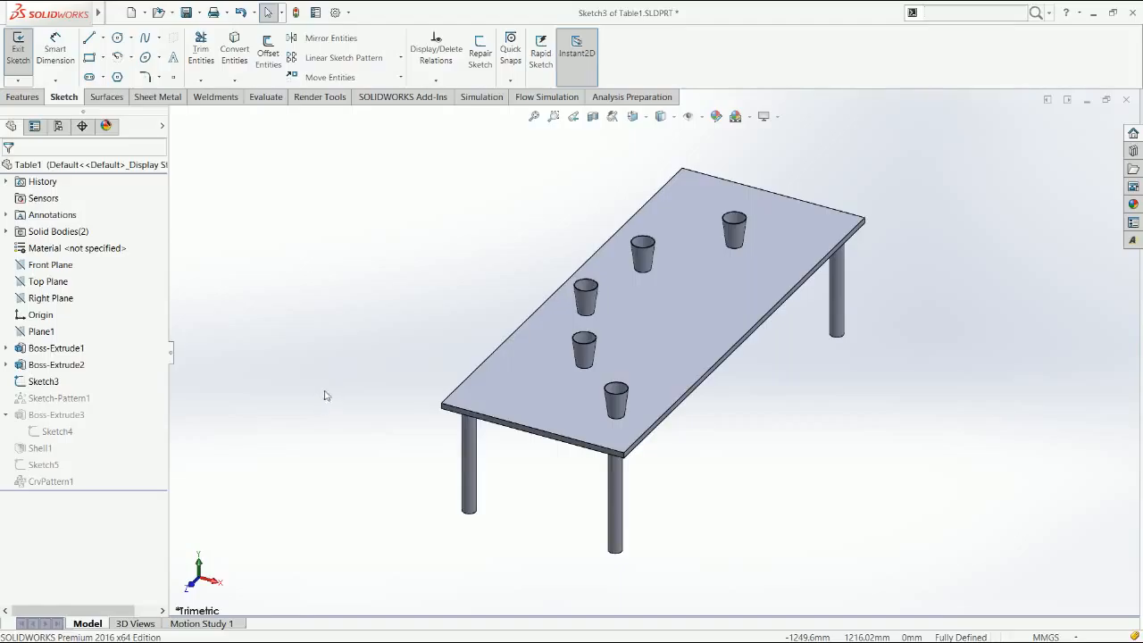
key("s")
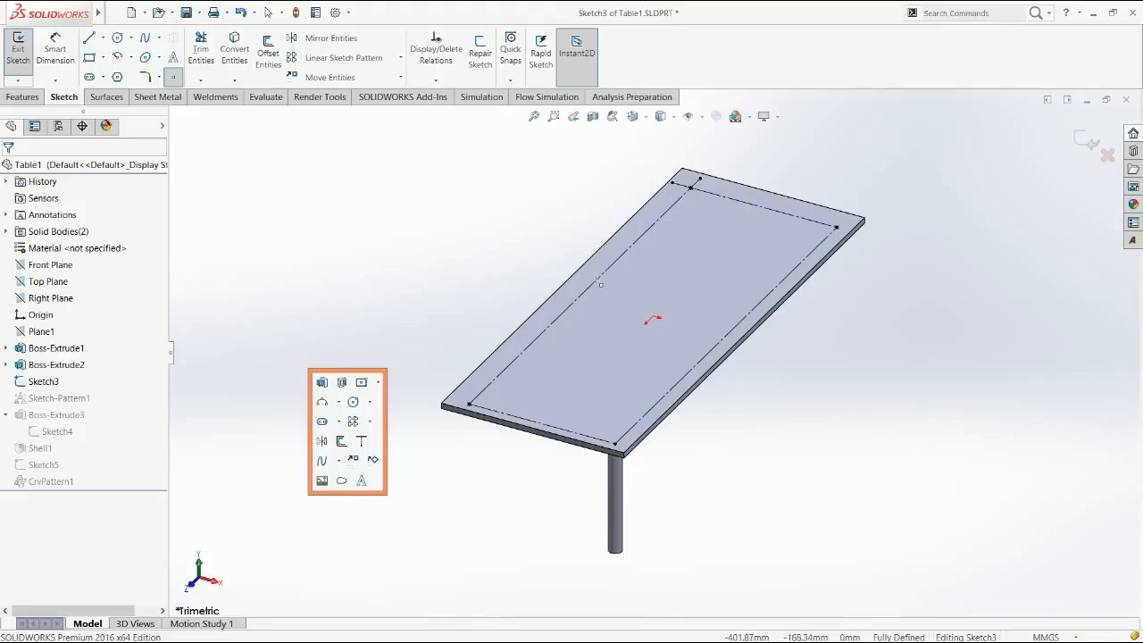
left_click(580, 296)
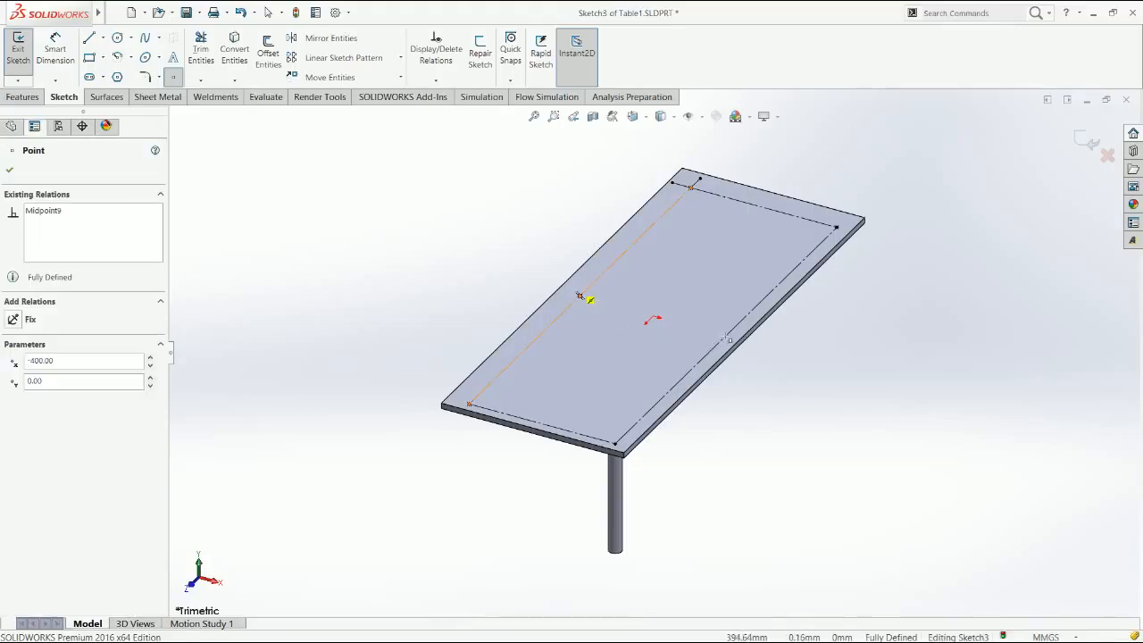
key("Escape")
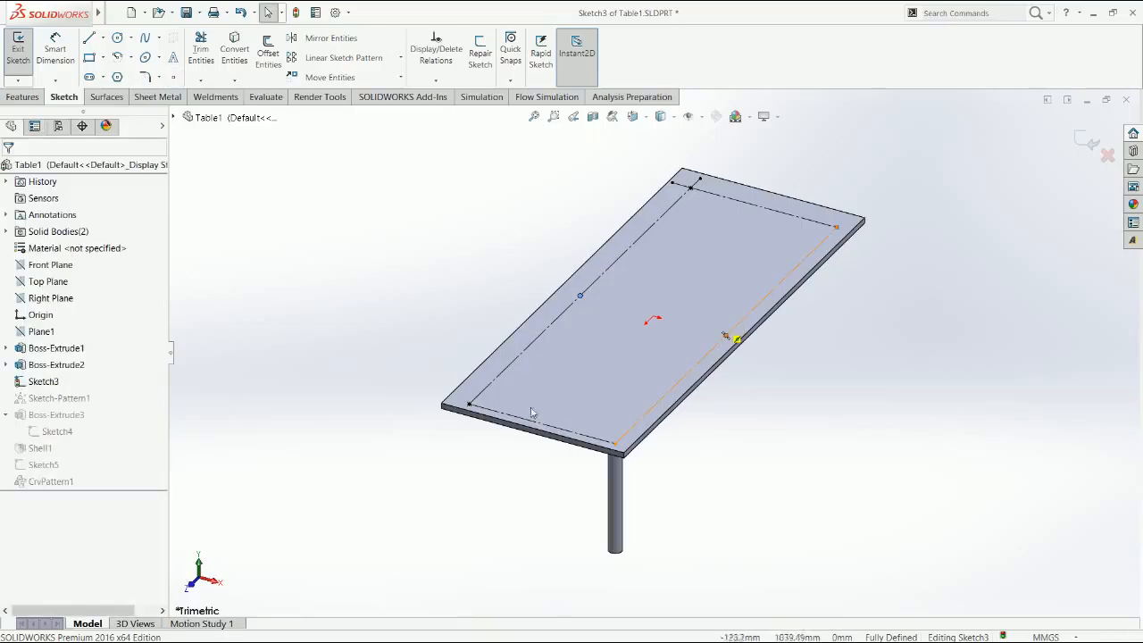
left_click(1090, 142)
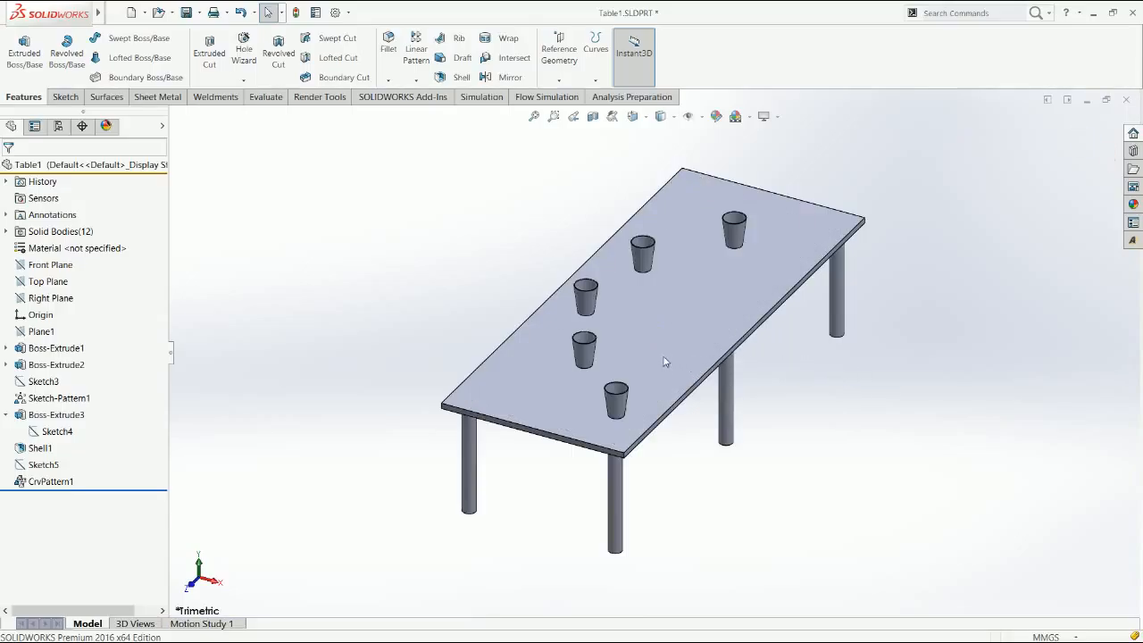
Step: Lengthen the tabletop by moving its far end edge
left_click(602, 314)
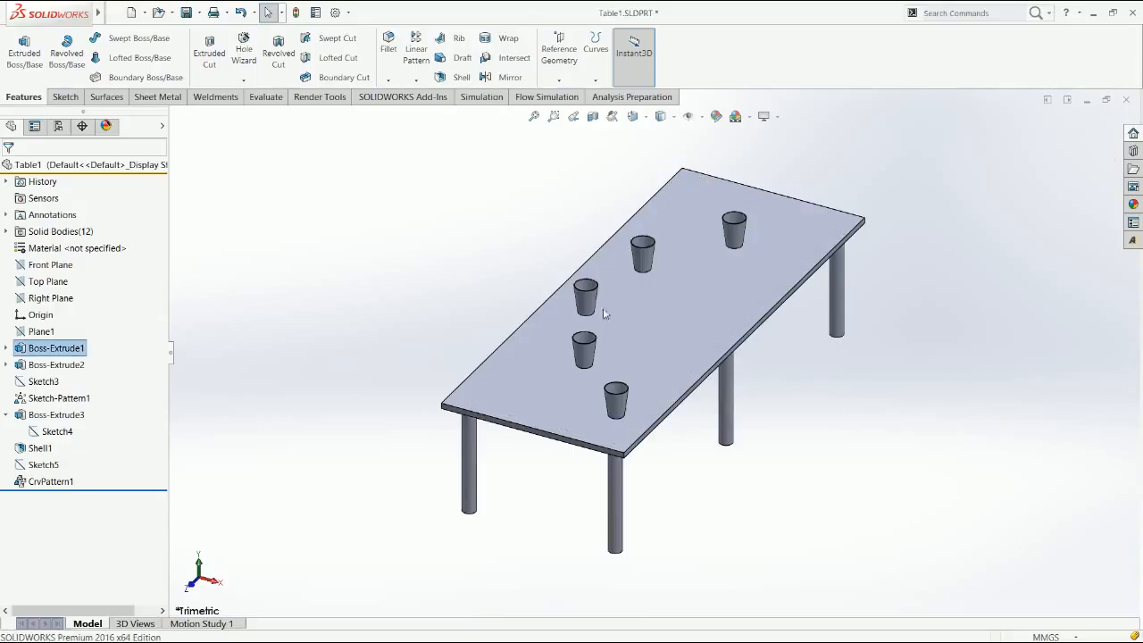
left_click(681, 172)
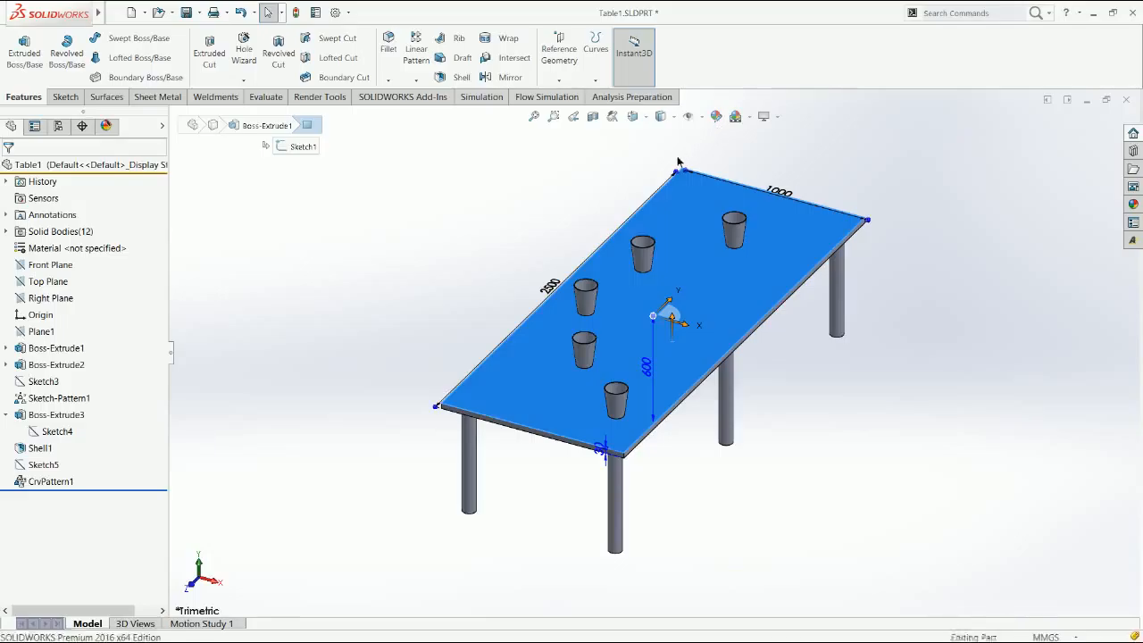
Step: Try equal spacing with the Tangent to curve and Align to seed methods in the cup pattern, and discard the changes
left_click(48, 482)
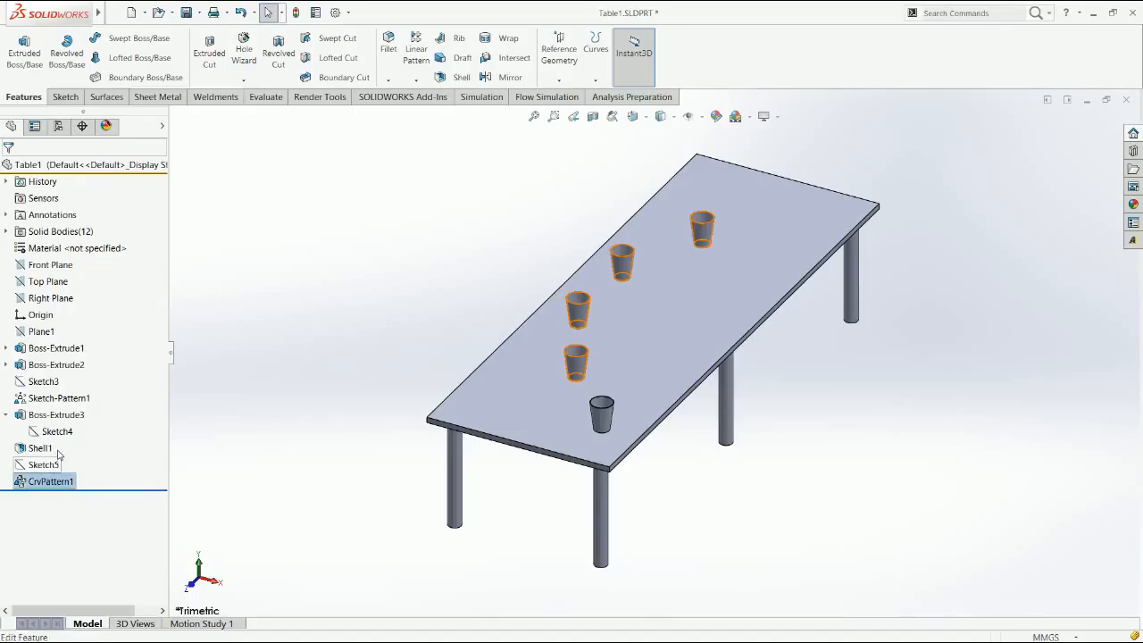
left_click(60, 453)
left_click(28, 255)
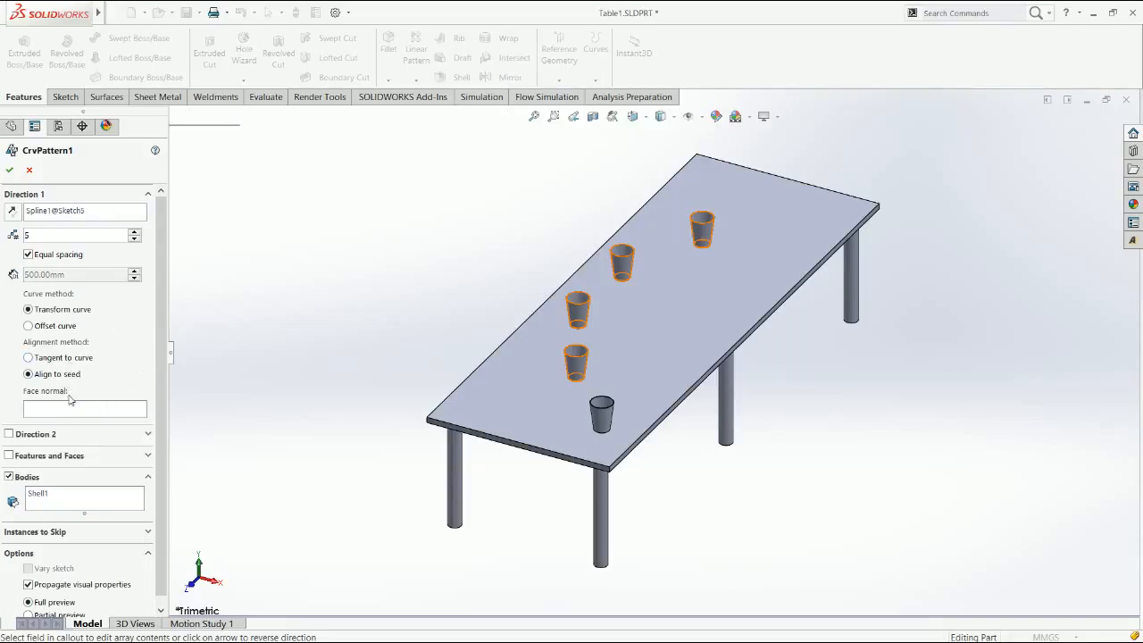
left_click(51, 358)
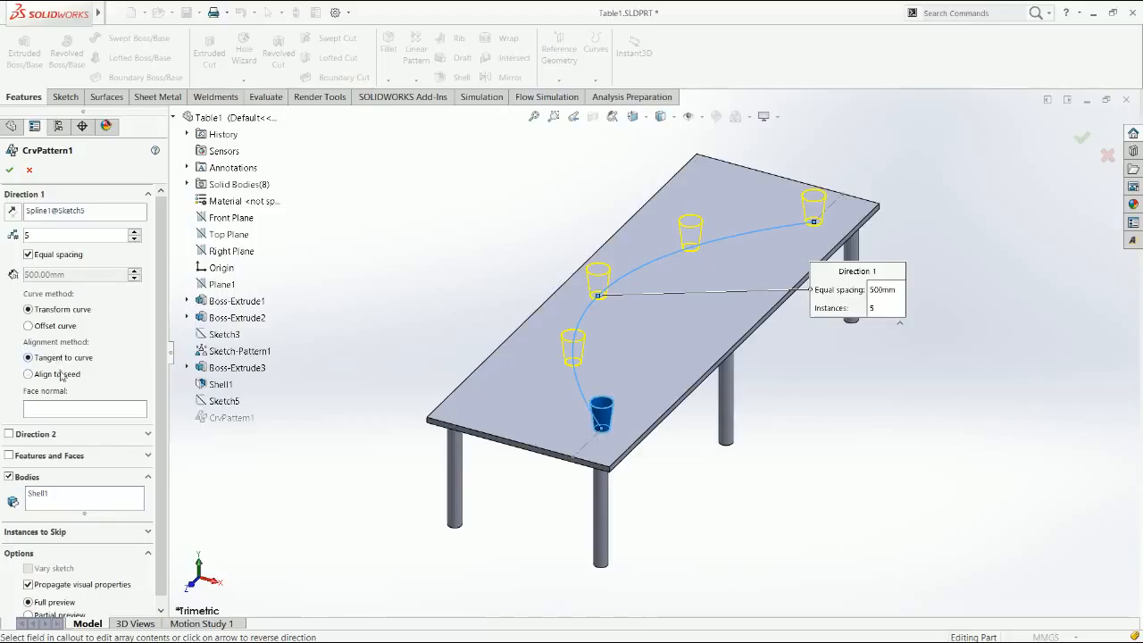
left_click(62, 378)
left_click(58, 376)
left_click(71, 375)
left_click(9, 169)
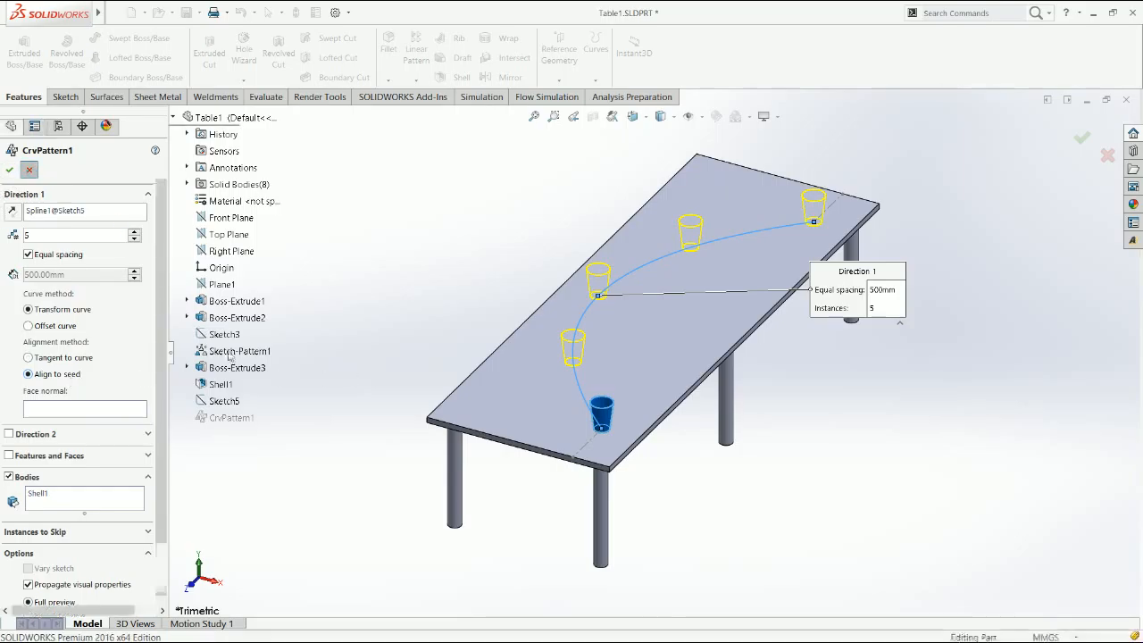
Step: Edit the cup's base sketch to add a point at the circle's centre, and exit the sketch
scroll(369, 464, "down", 5)
left_click(53, 471)
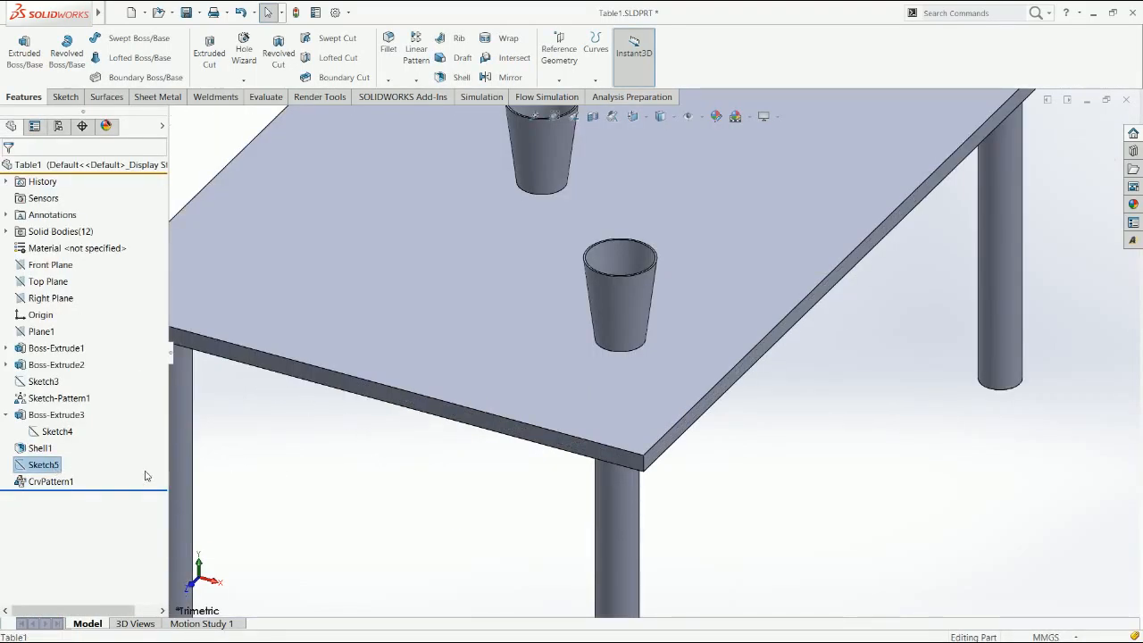
left_click(52, 432)
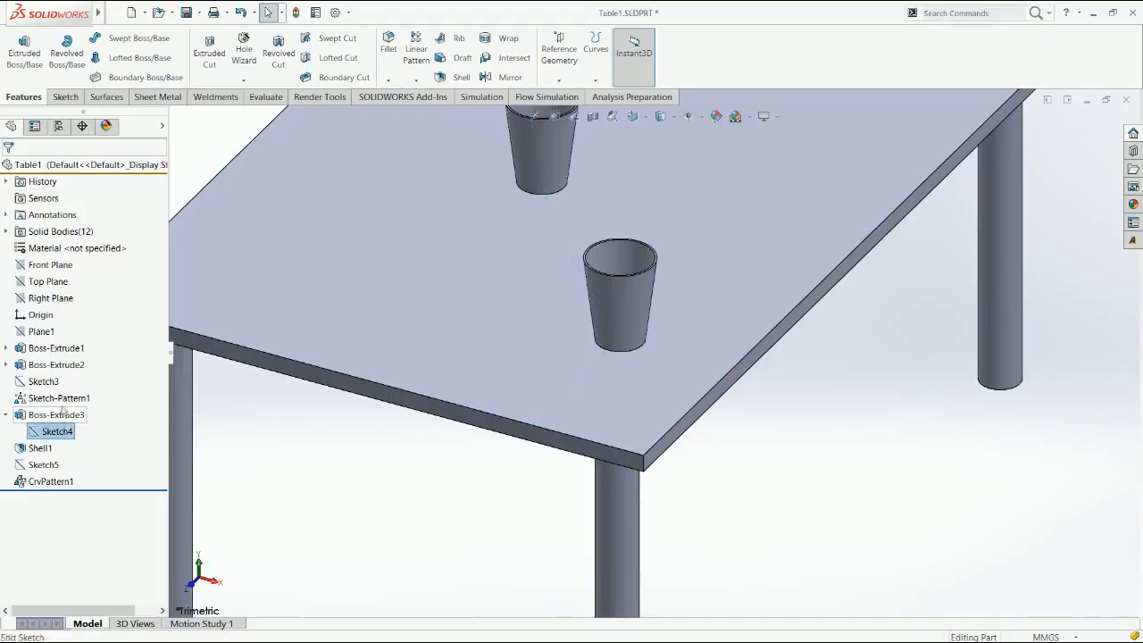
left_click(62, 407)
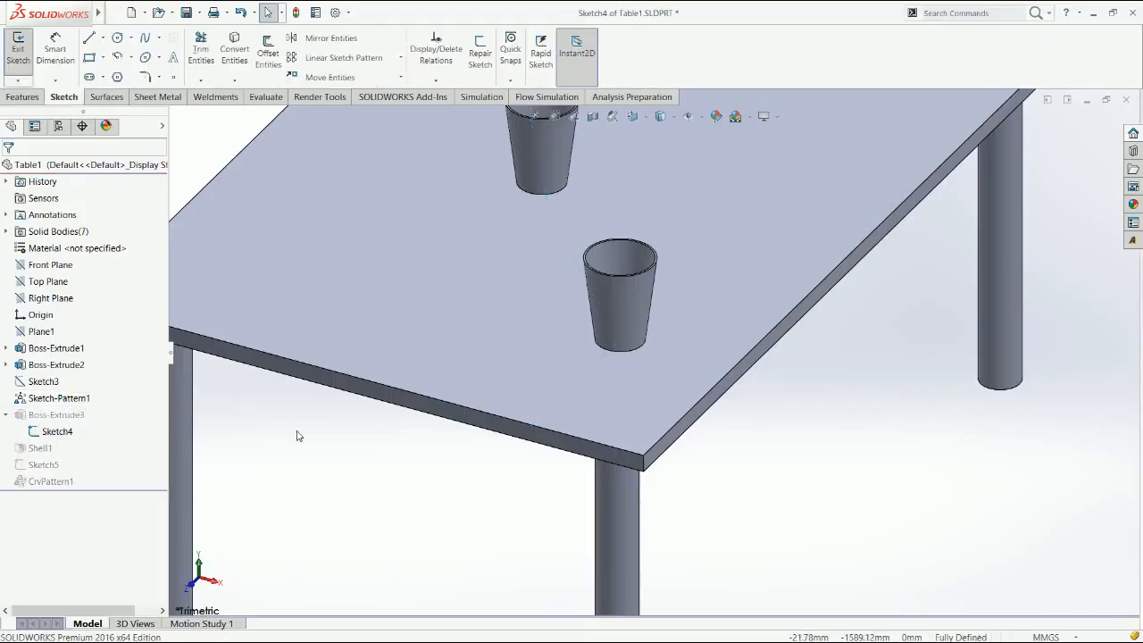
key("s")
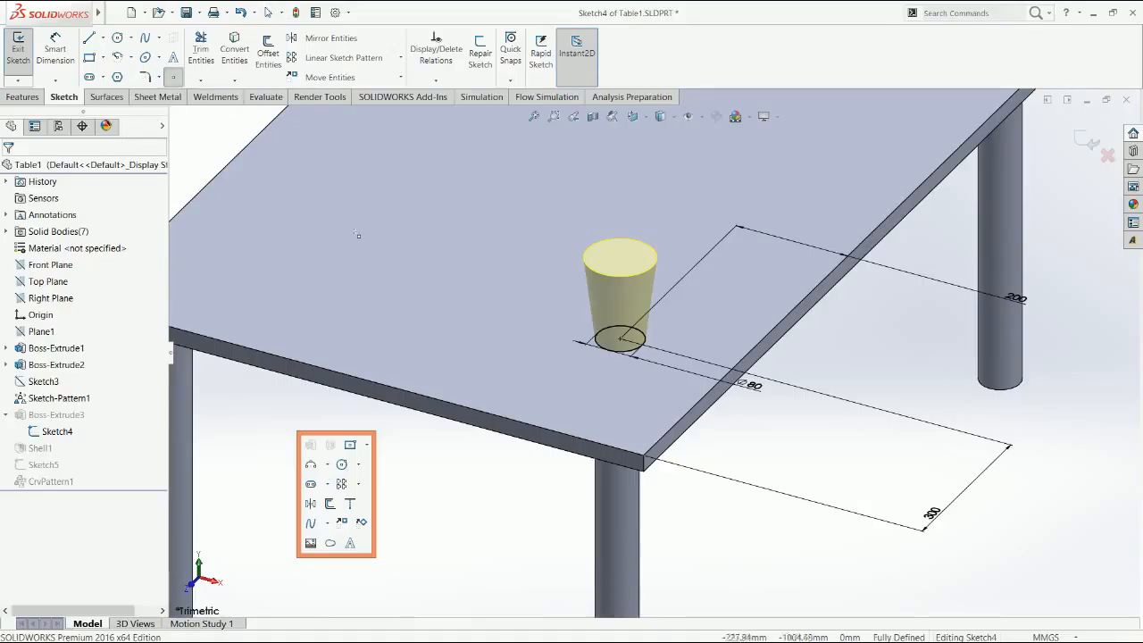
left_click(620, 338)
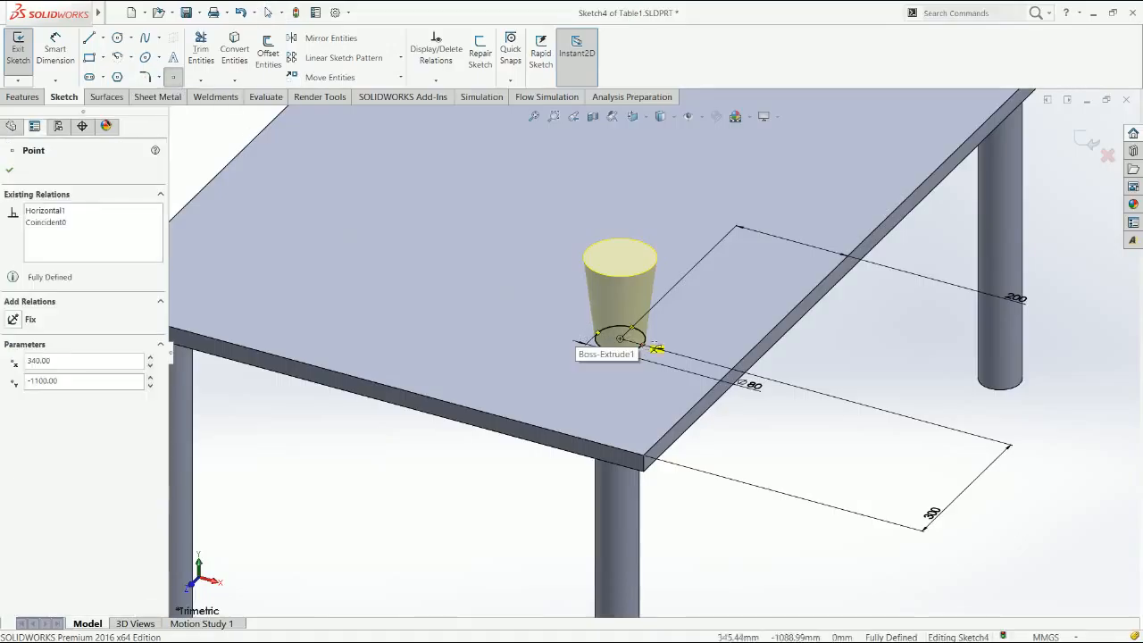
key("Escape")
left_click(1086, 141)
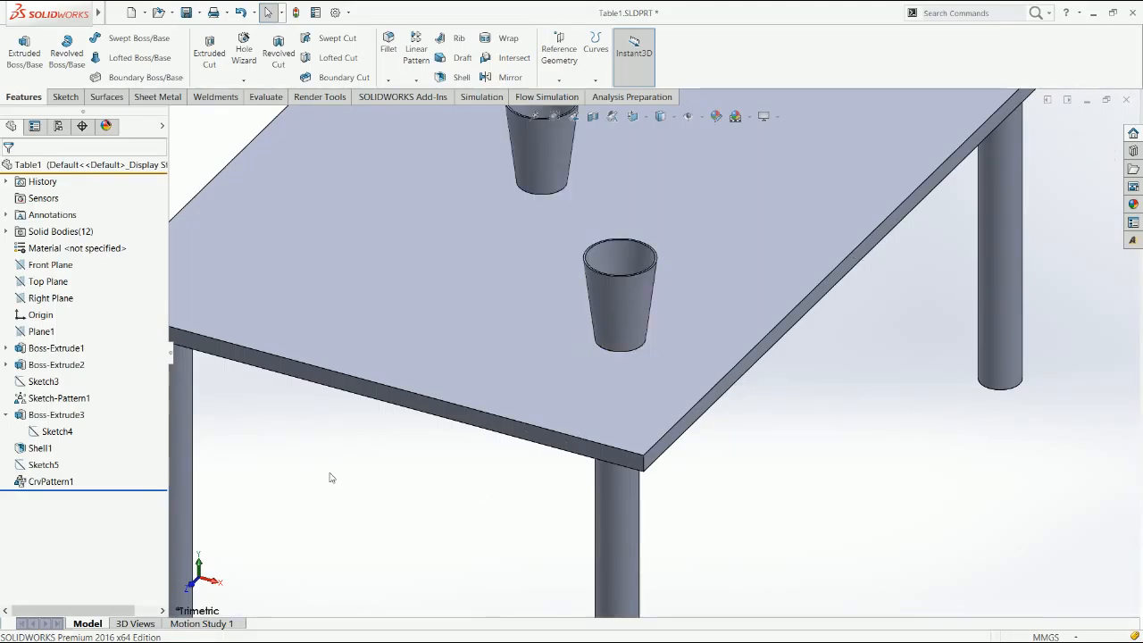
Step: Examine how the cup pattern's curve and Align to seed method relate to the seed cup, and close its settings
left_click(58, 434)
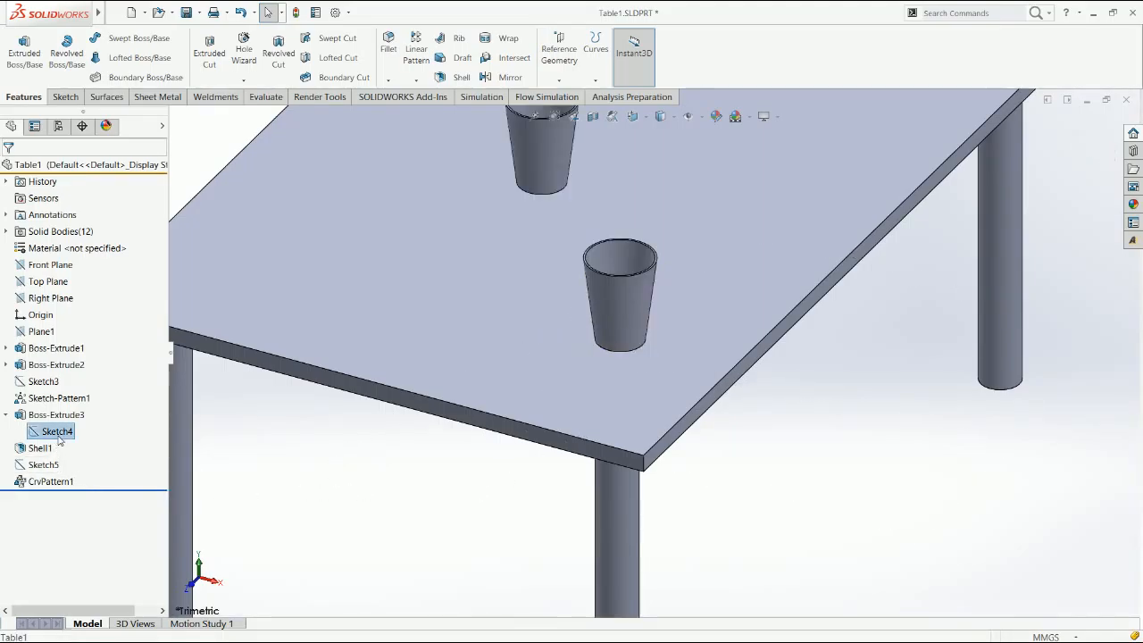
left_click(51, 482)
left_click(62, 453)
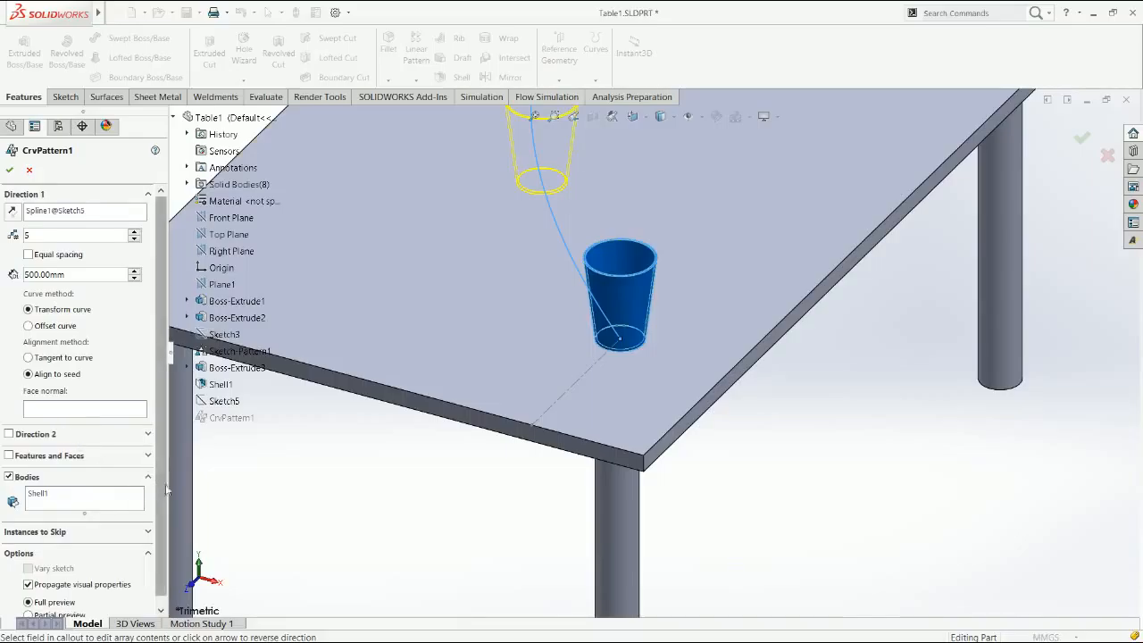
scroll(168, 500, "down", 1)
scroll(57, 321, "up", 1)
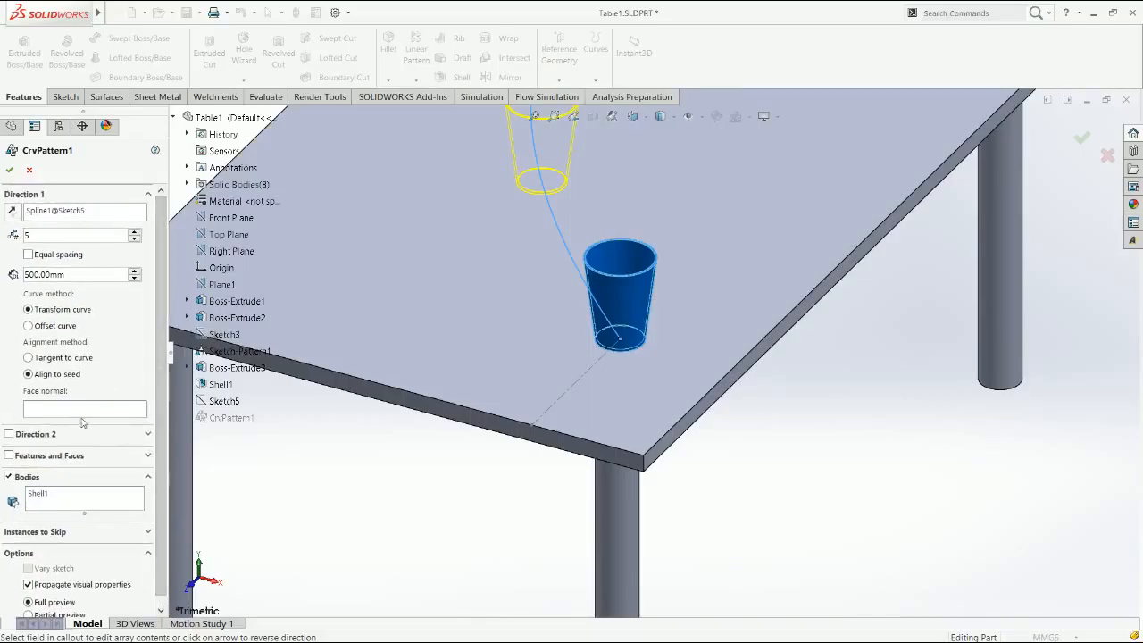
left_click(68, 374)
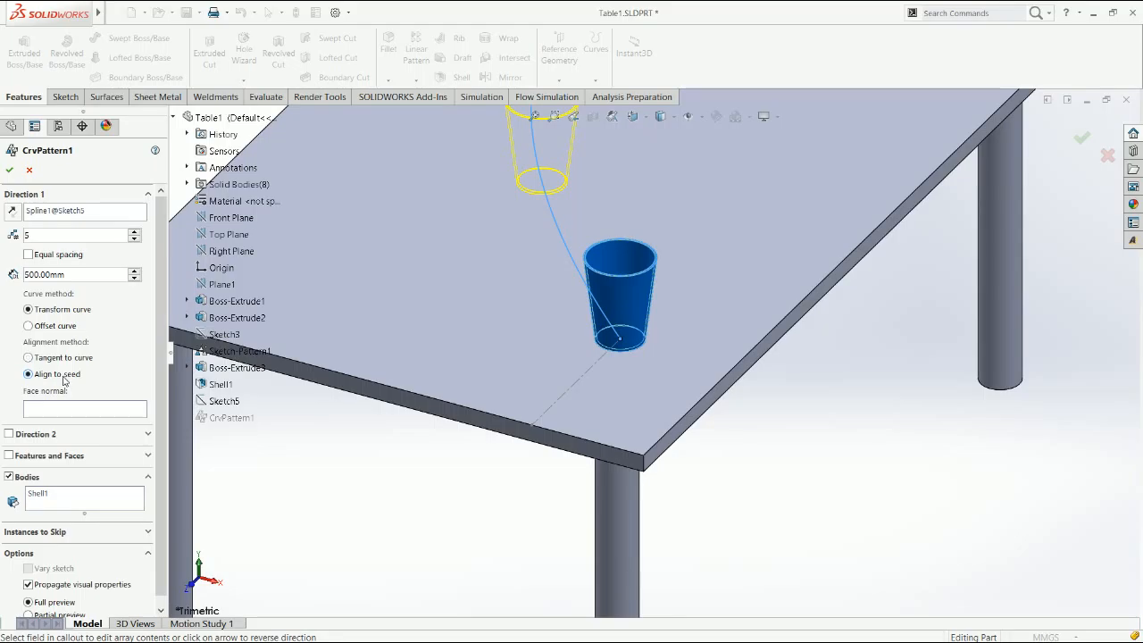
left_click(646, 348)
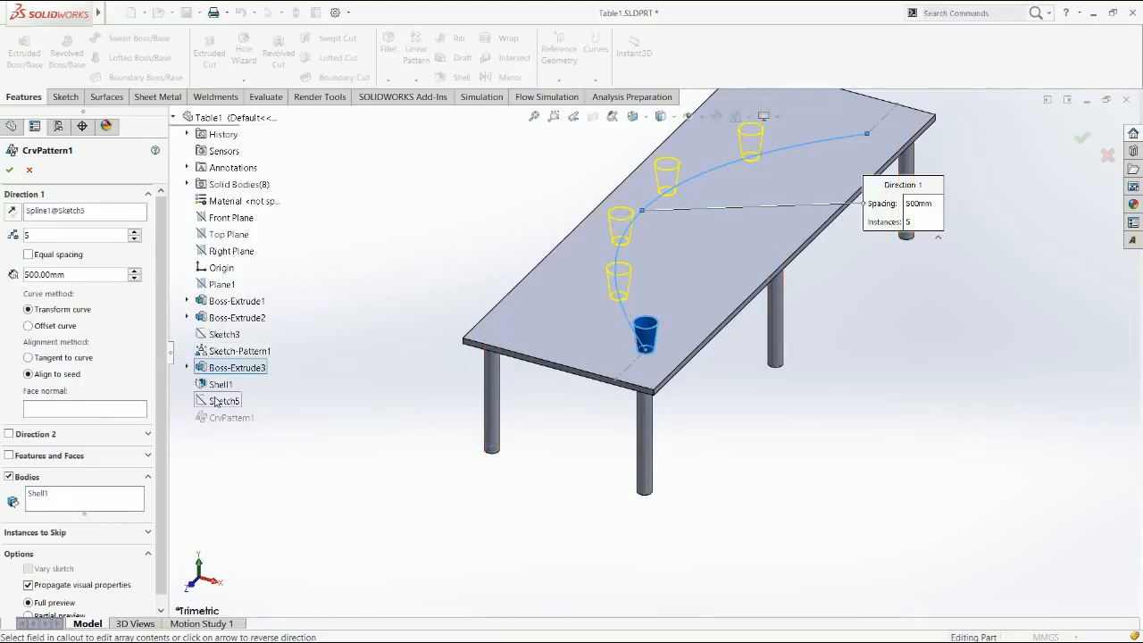
key("Return")
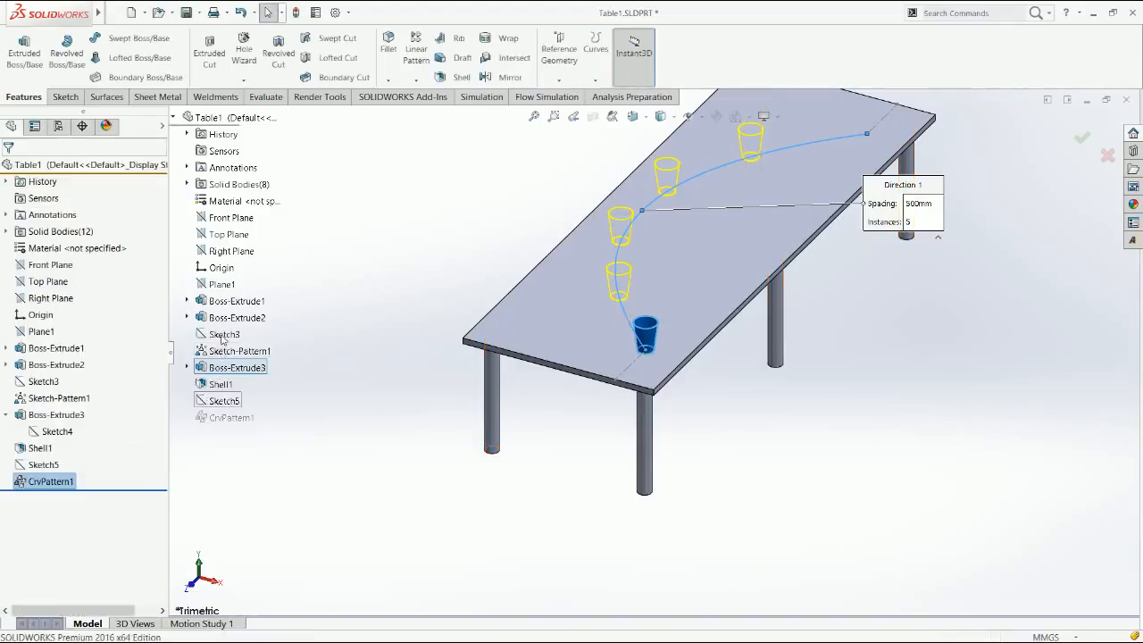
Step: Show the cup's base sketch in the model
left_click(57, 431)
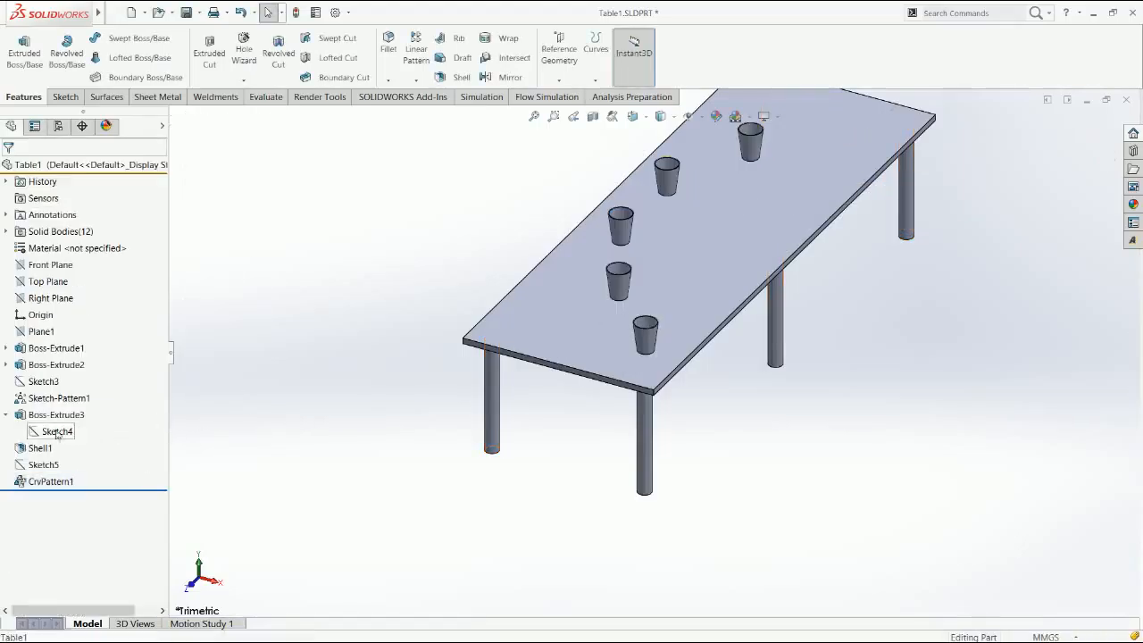
left_click(123, 425)
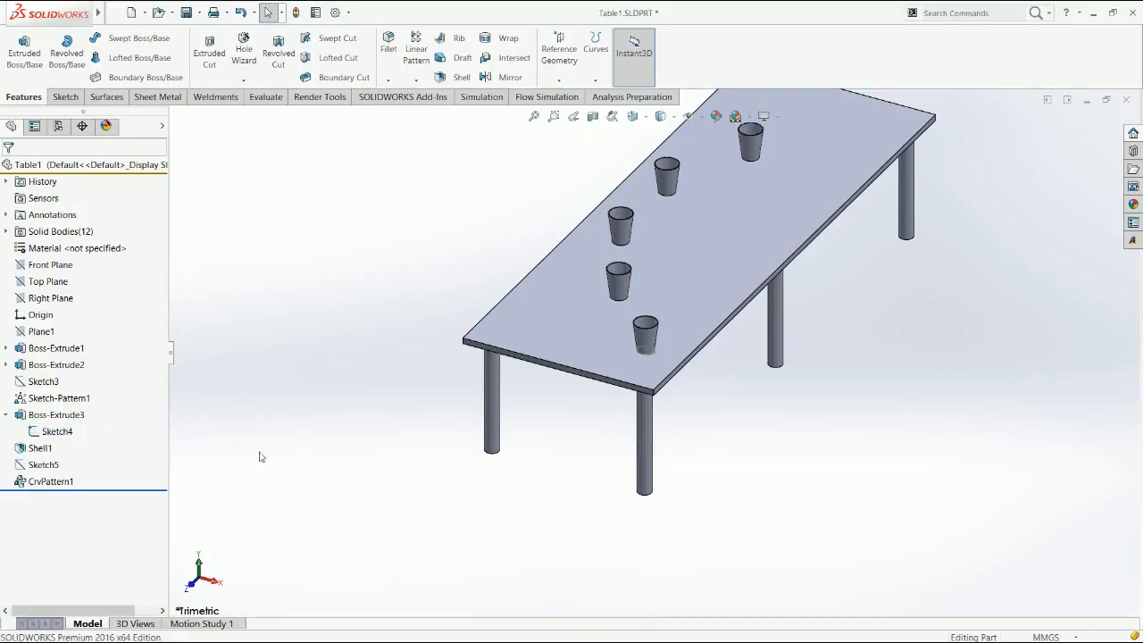
Step: Edit the cup pattern to use the Offset curve method with Tangent to curve alignment
left_click(51, 481)
left_click(65, 449)
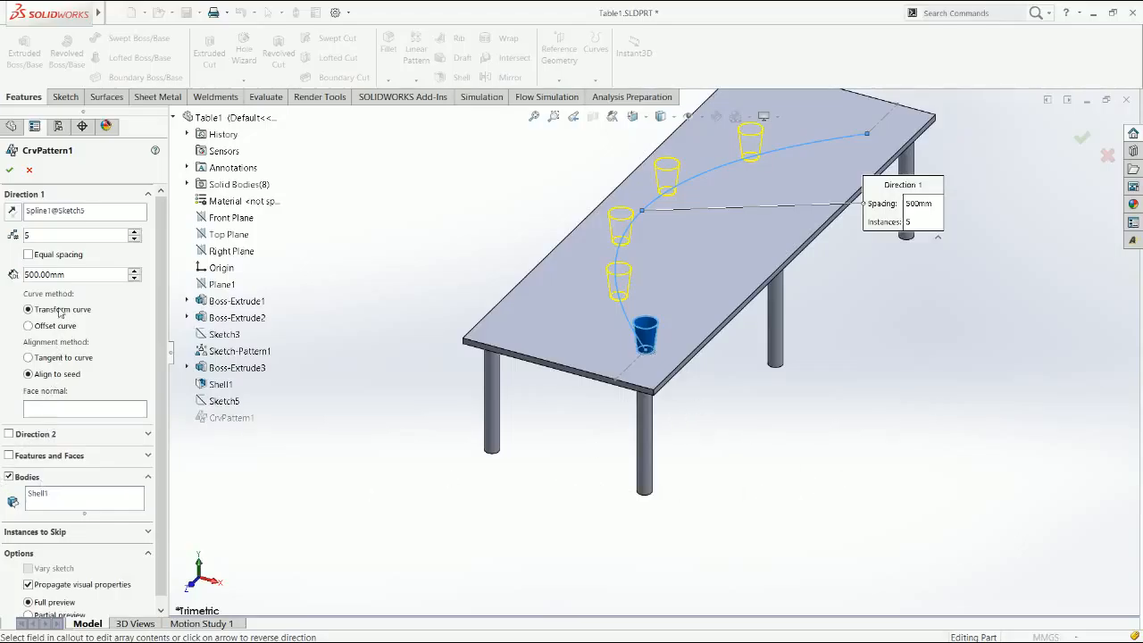
left_click(70, 376)
left_click(64, 359)
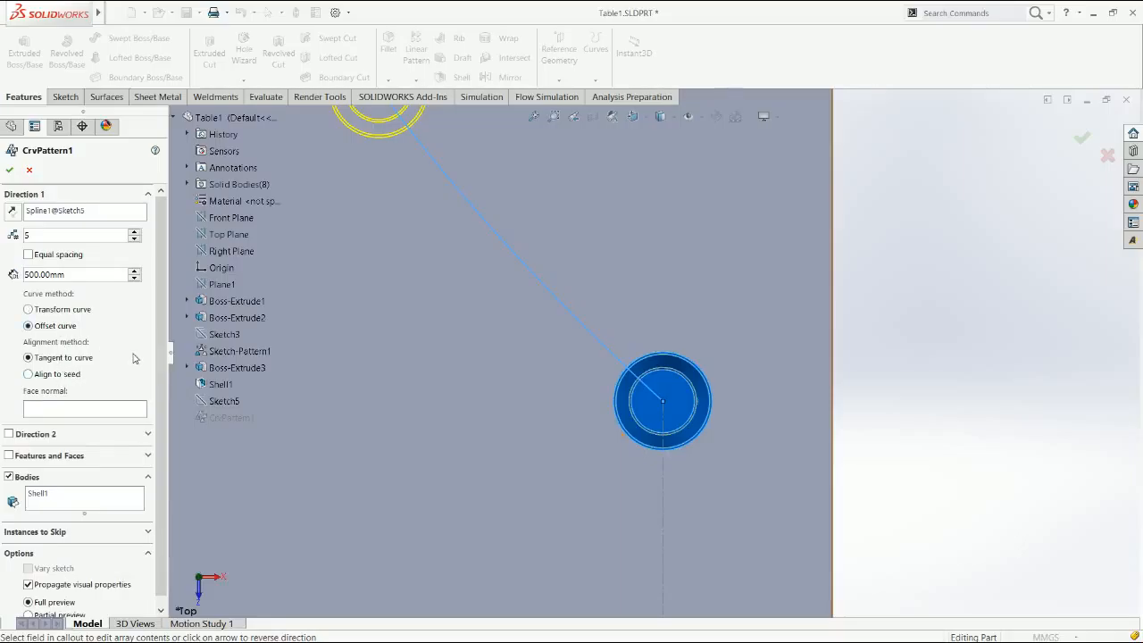
left_click(60, 326)
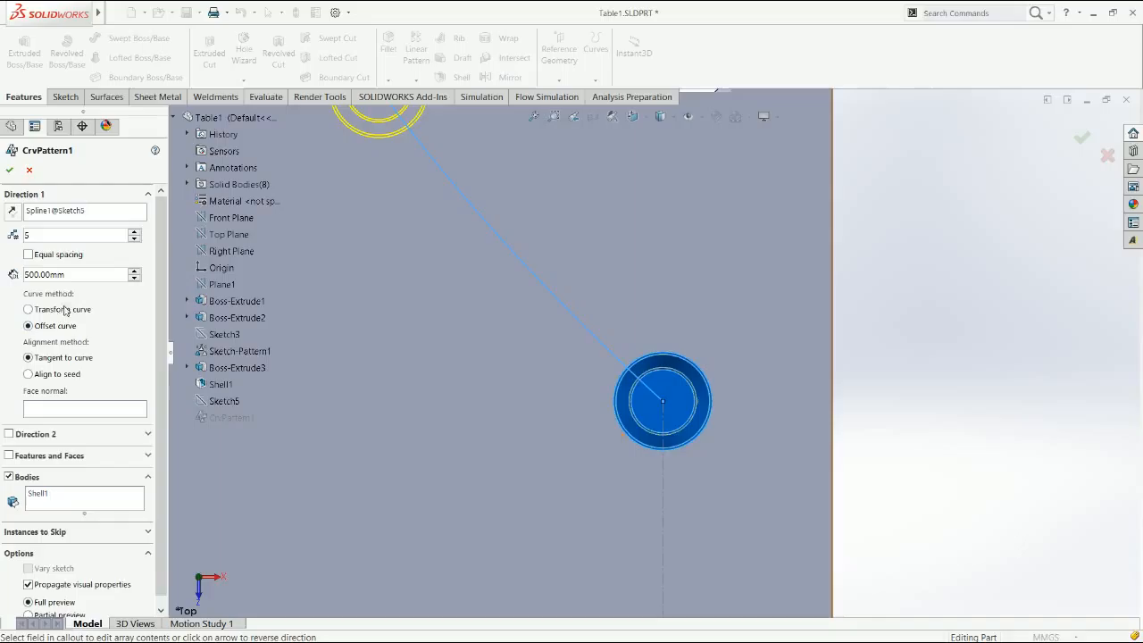
Step: Turn on equal spacing for the cup pattern and set its alignment method to Align to seed
left_click(68, 257)
scroll(399, 469, "up", 5)
scroll(92, 400, "down", 2)
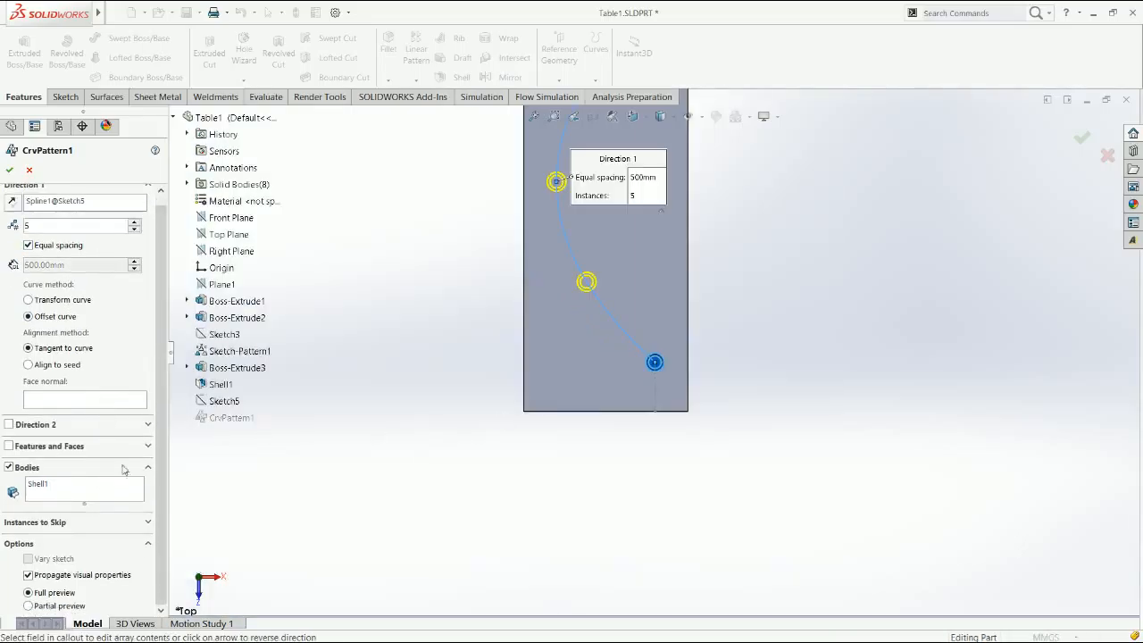
left_click(52, 367)
left_click(89, 404)
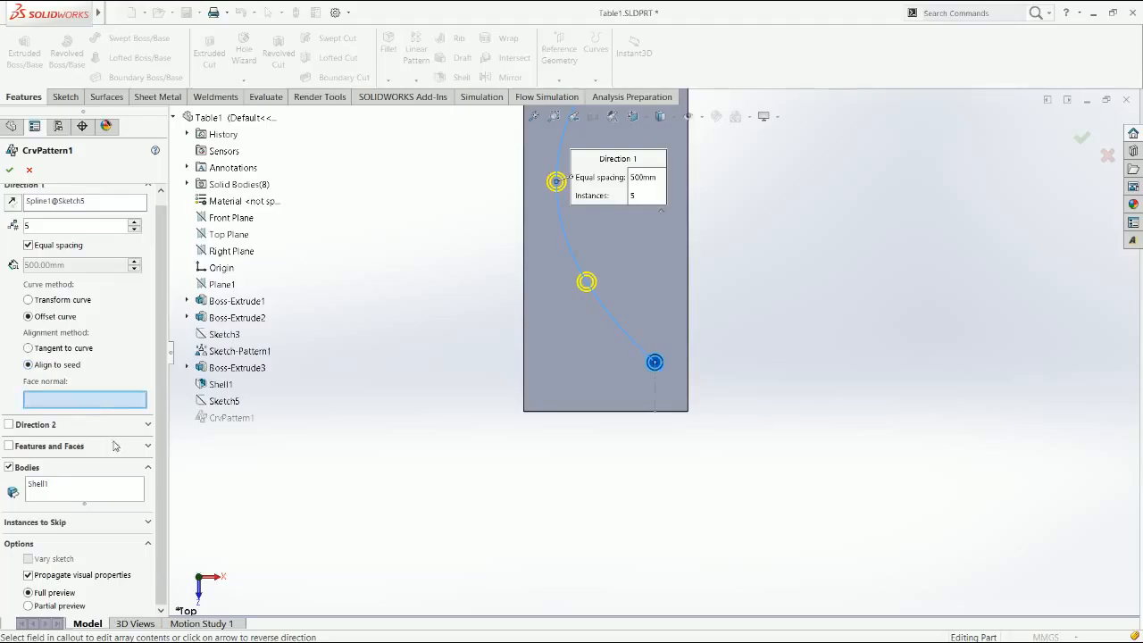
left_click(123, 429)
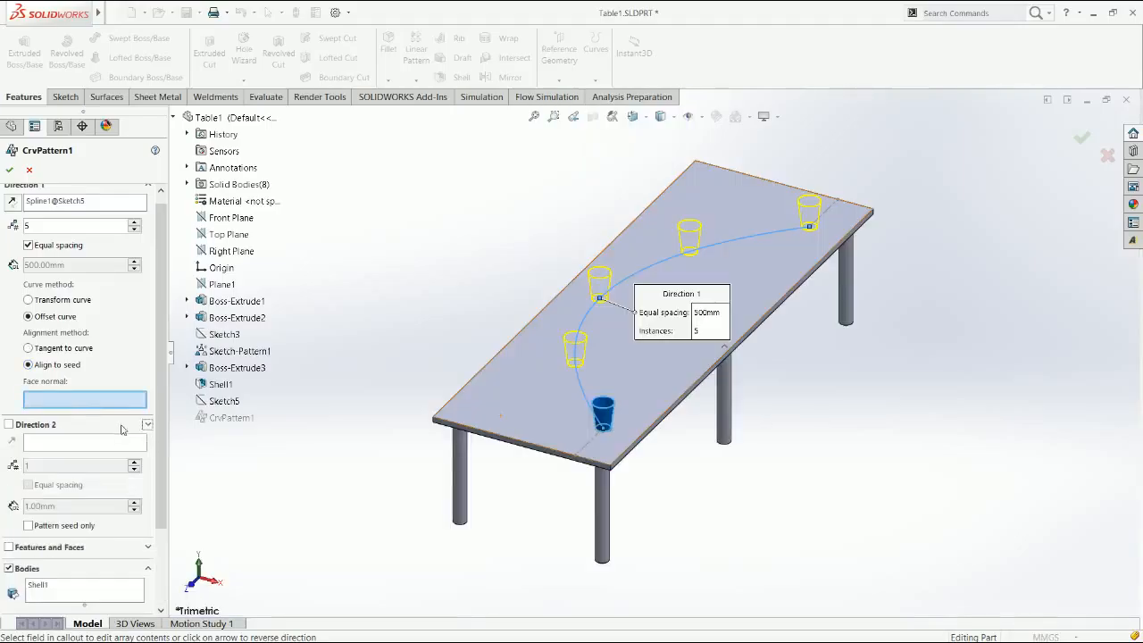
left_click(122, 429)
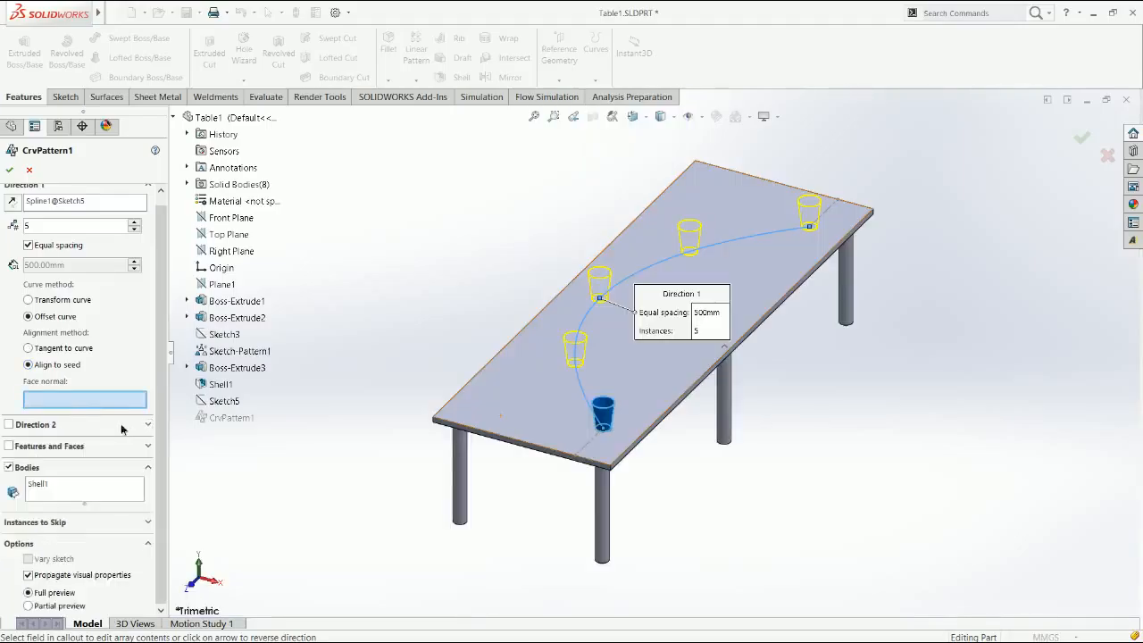
left_click(123, 430)
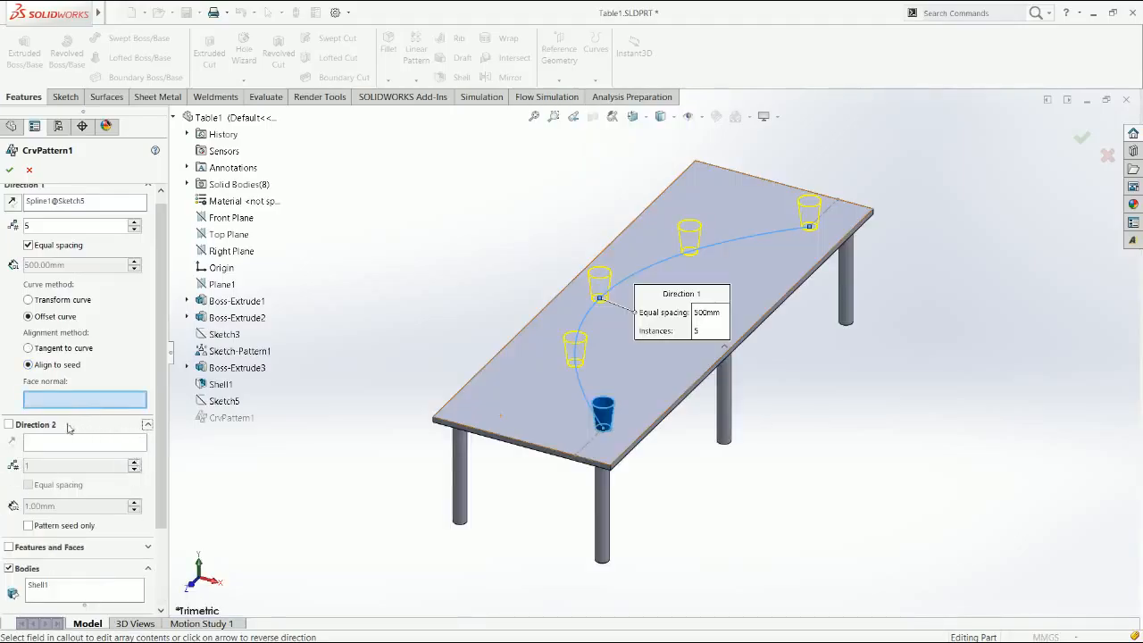
left_click(148, 429)
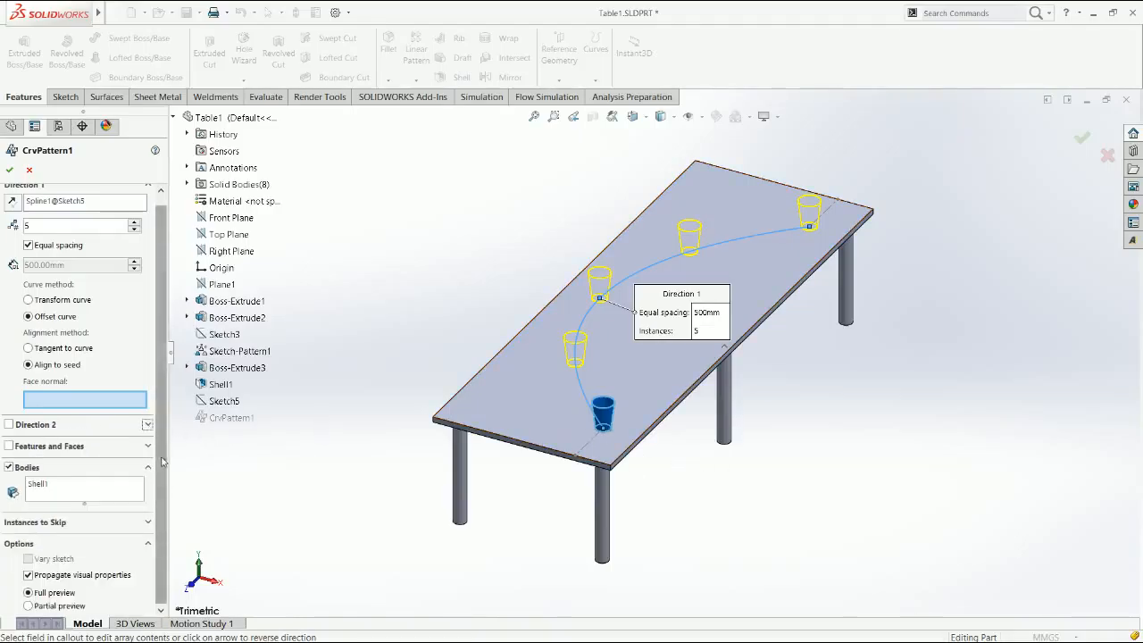
Step: Set the cup pattern's alignment method to Tangent to curve and accept the pattern changes
scroll(161, 439, "up", 1)
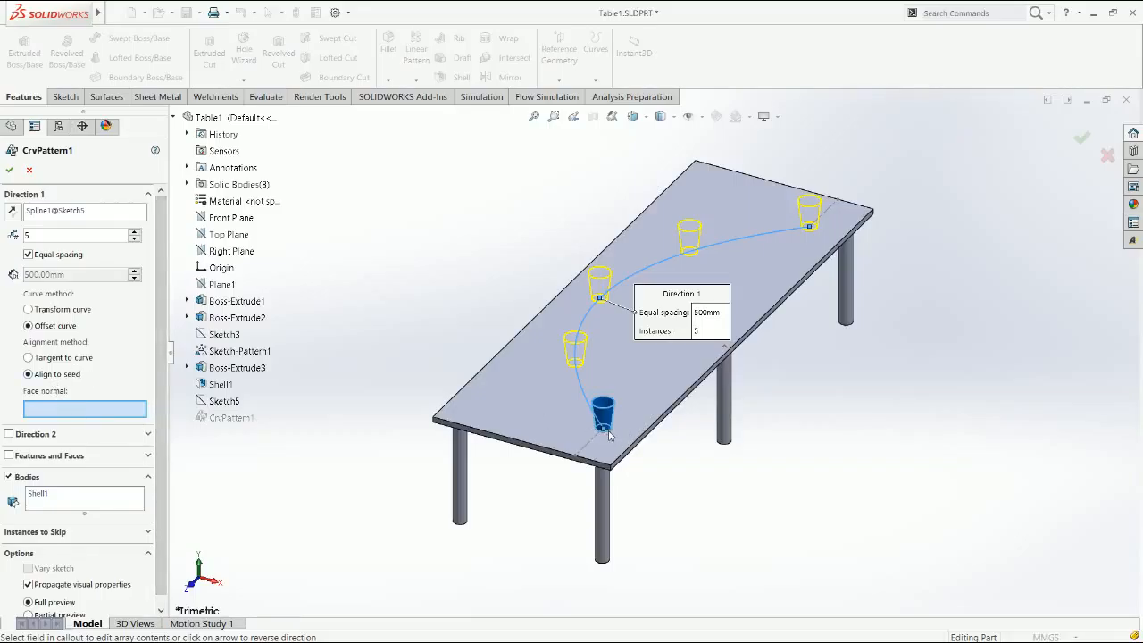
scroll(621, 453, "down", 3)
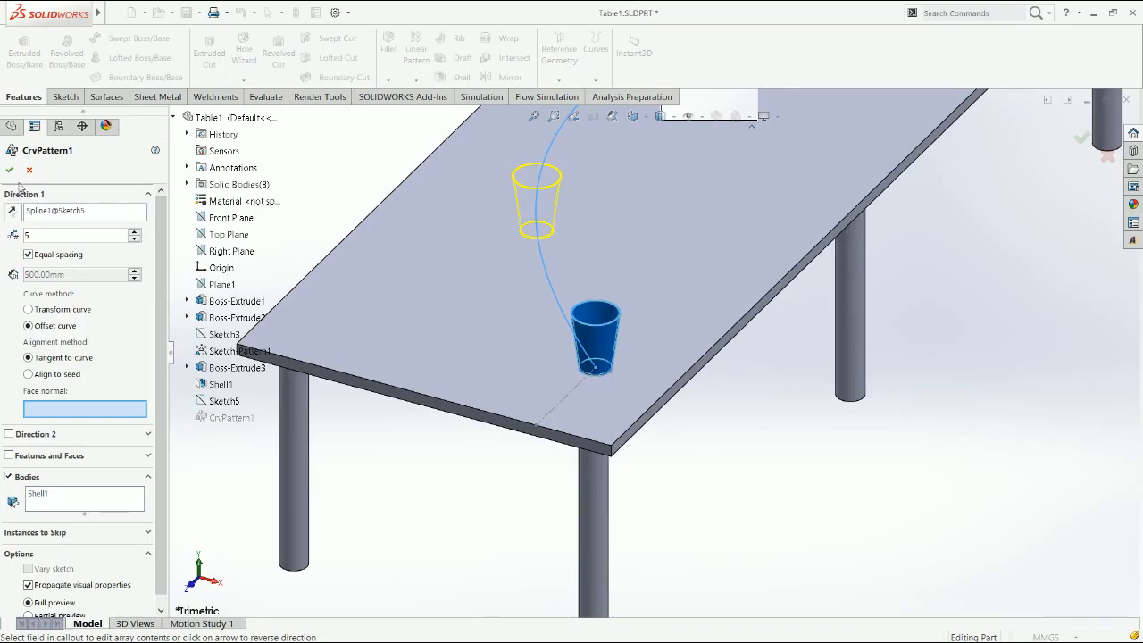
key("f")
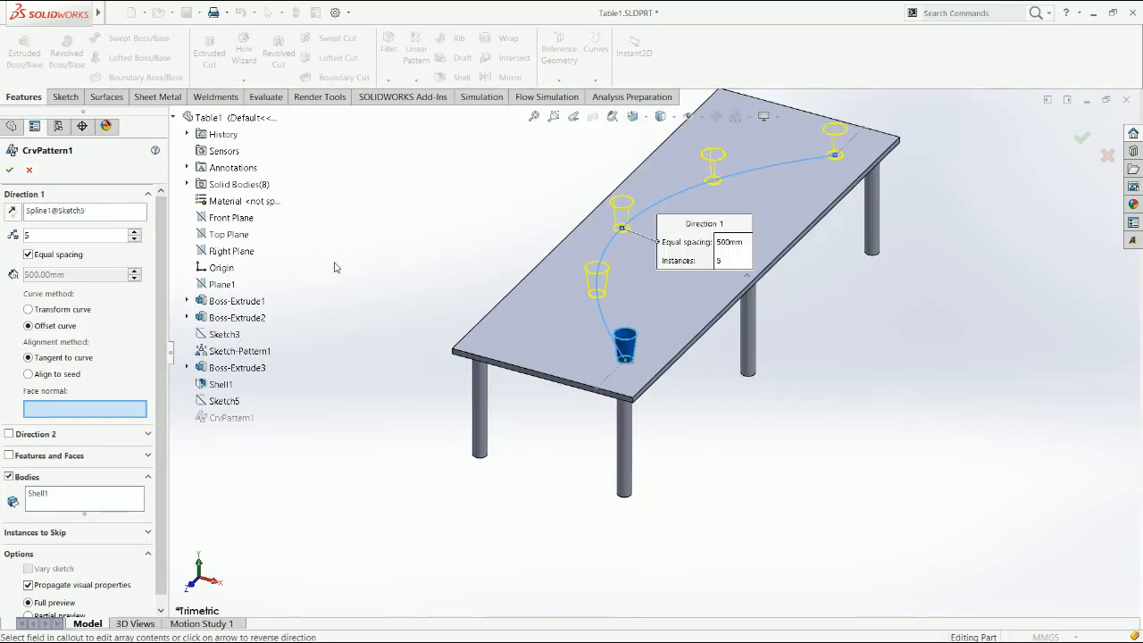
left_click(8, 170)
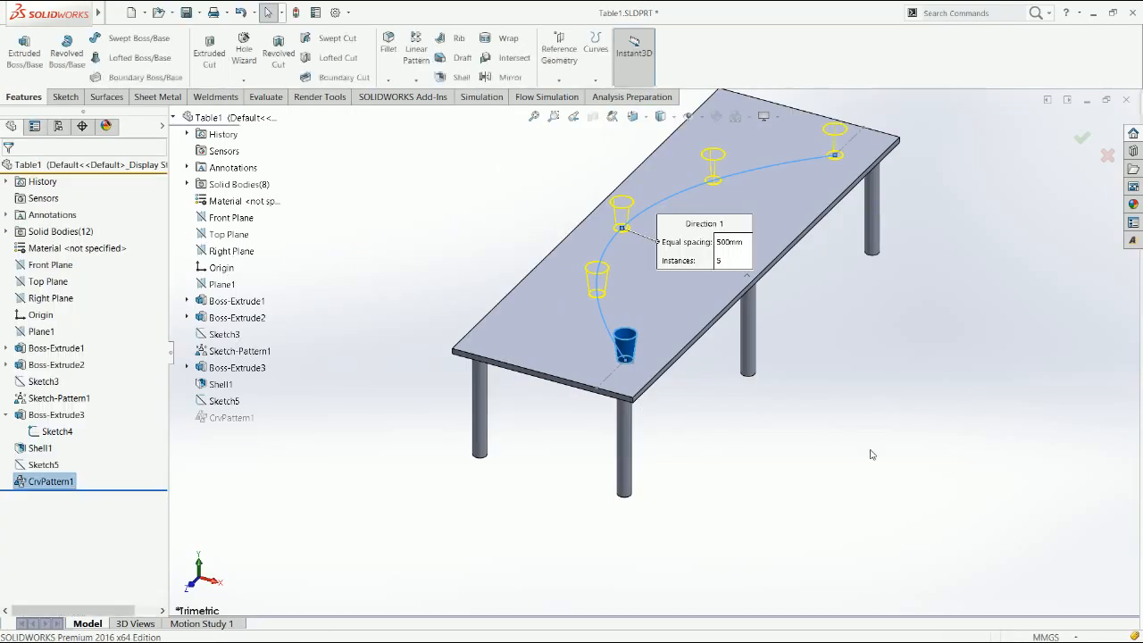
Step: Hide the seed cup's base sketch in the model
left_click(600, 433)
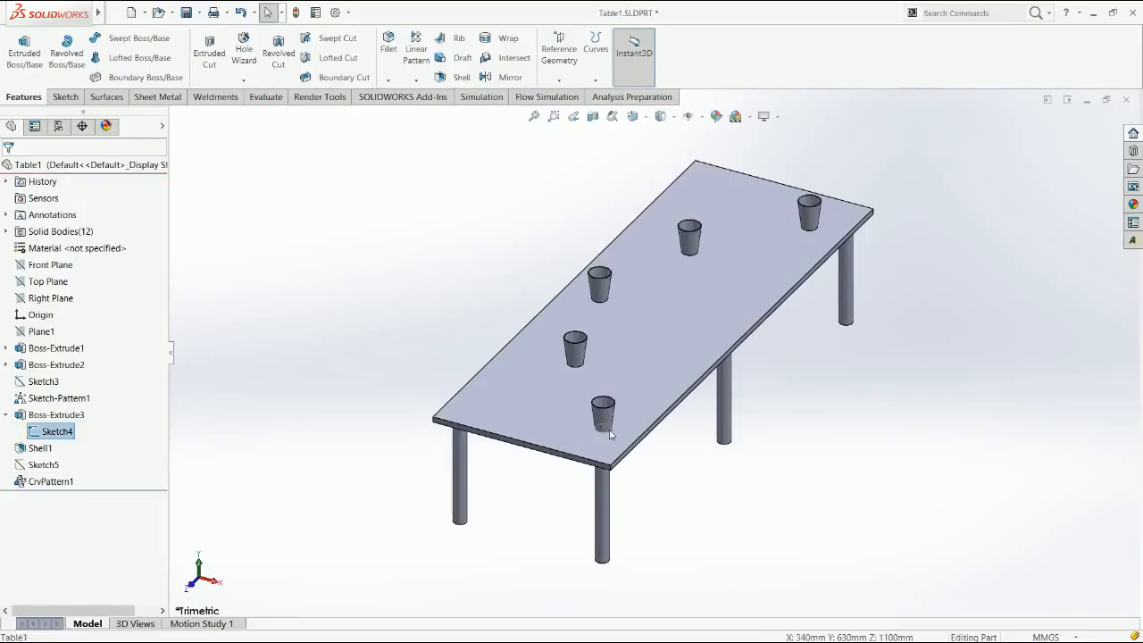
left_click(666, 483)
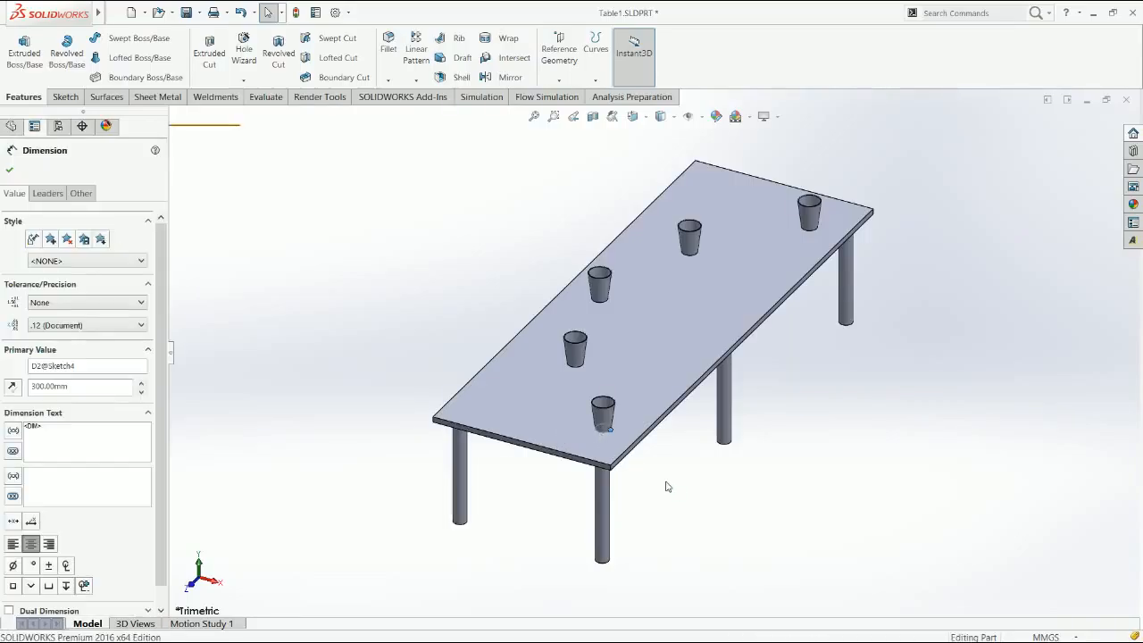
left_click(665, 482)
left_click(603, 434)
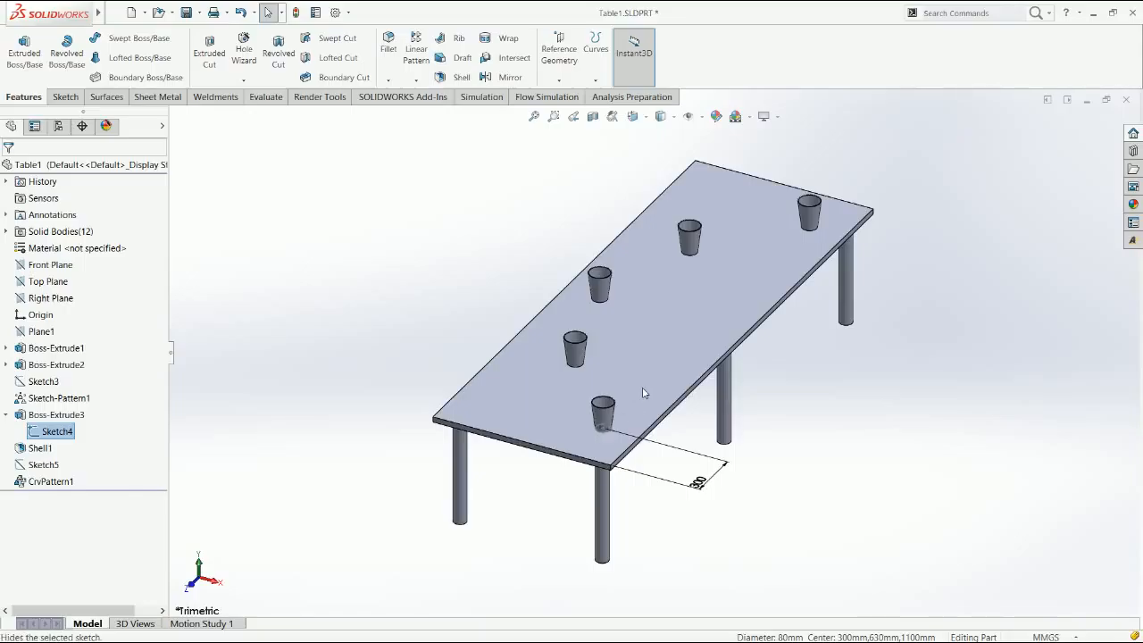
left_click(683, 471)
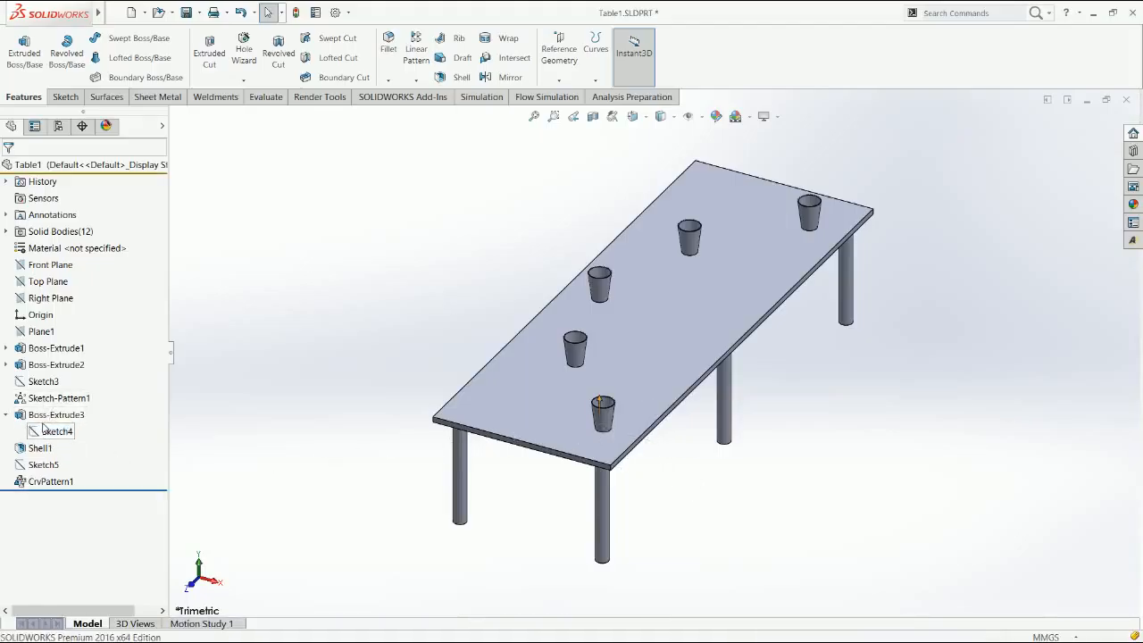
Step: Roll the model back to just after the cup's shell feature, with no Fill Pattern command active
left_click(54, 432)
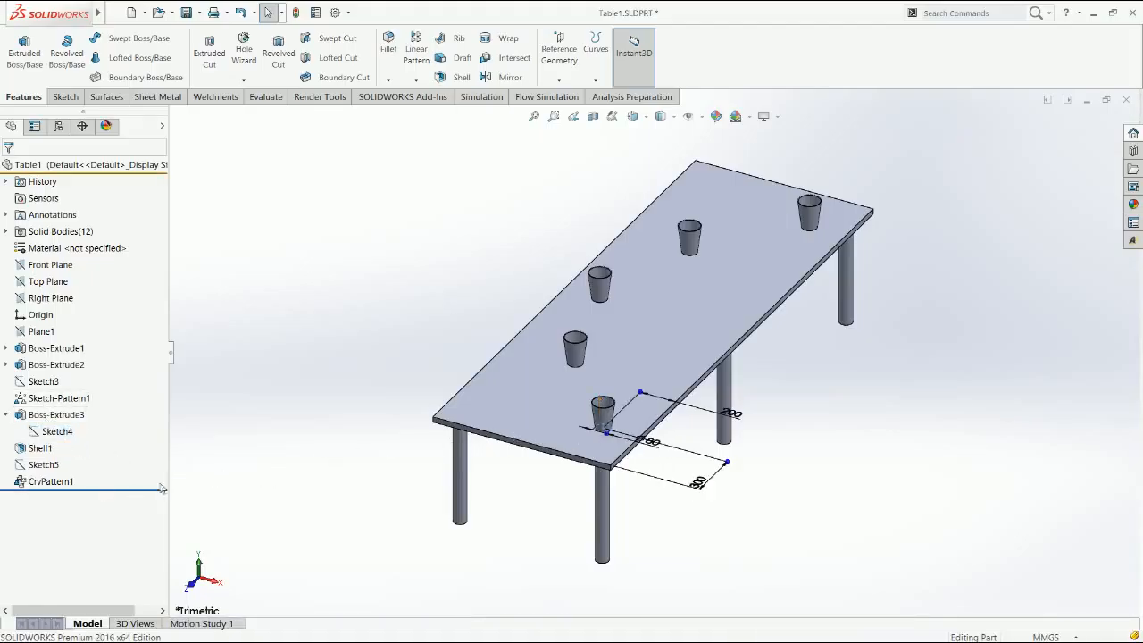
left_click_drag(156, 492, 145, 441)
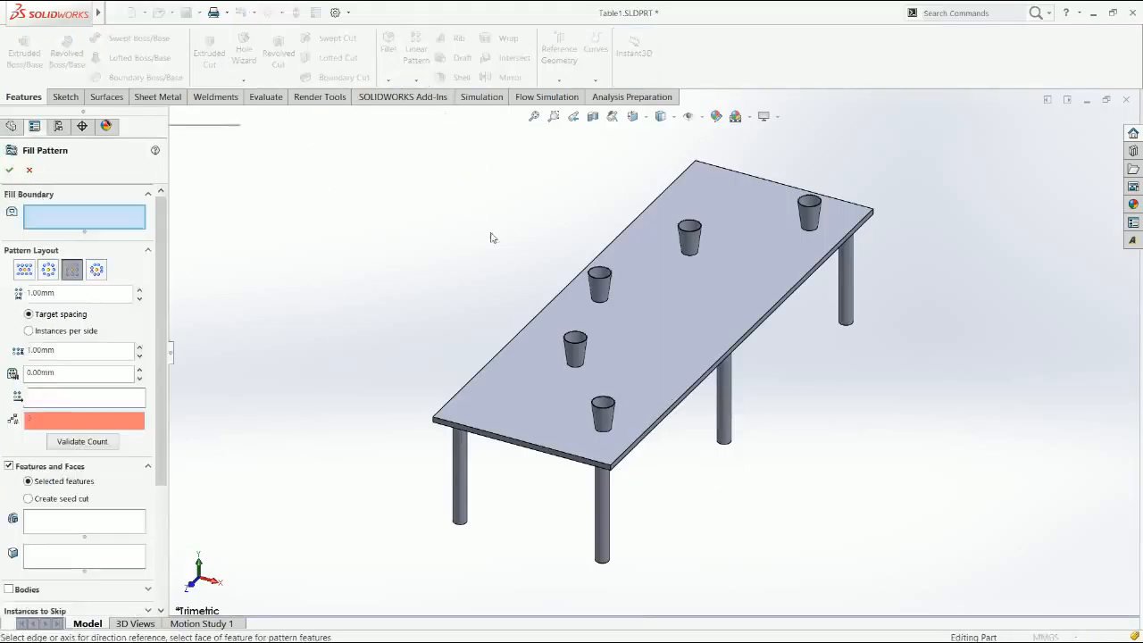
key("Escape")
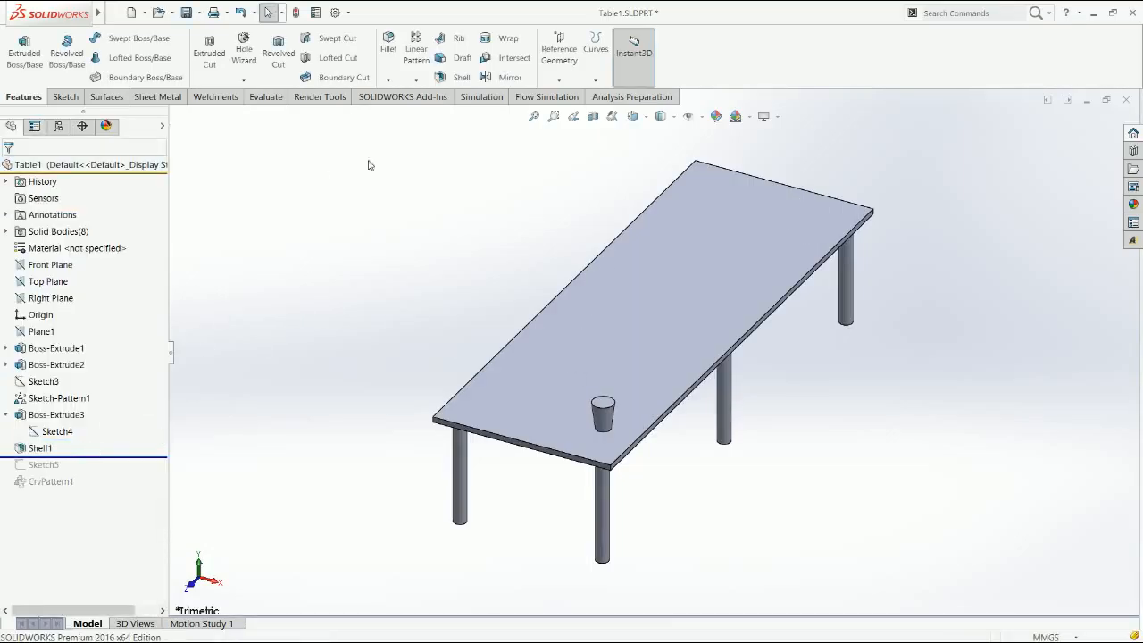
Step: Start a Fill Pattern with the tabletop's upper face as the fill boundary, viewed from the top
left_click(455, 186)
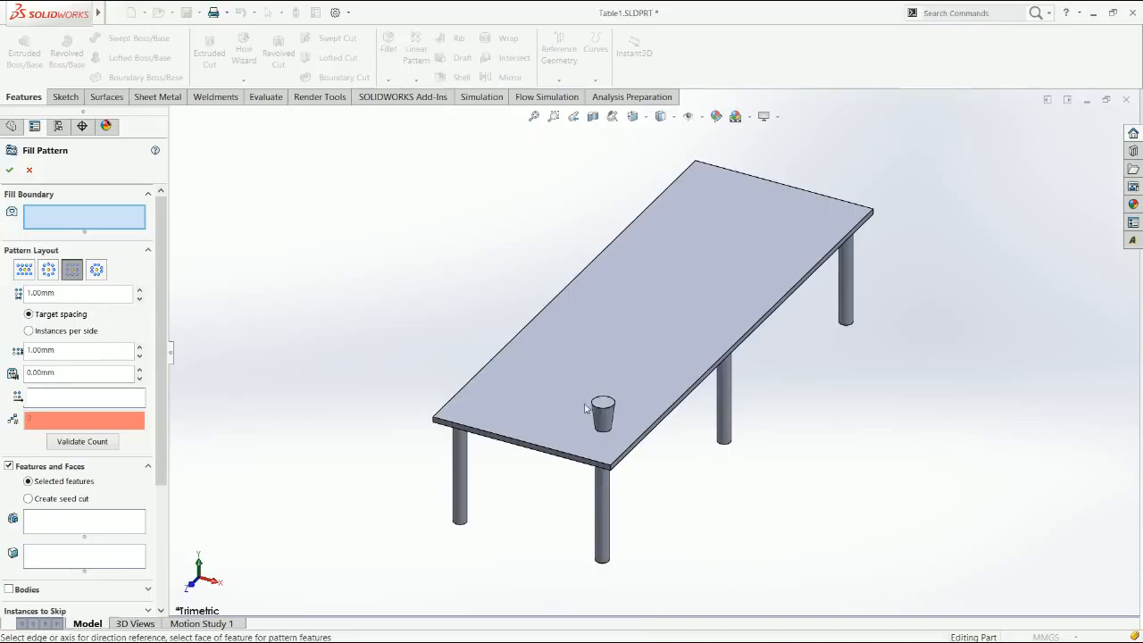
scroll(586, 408, "down", 5)
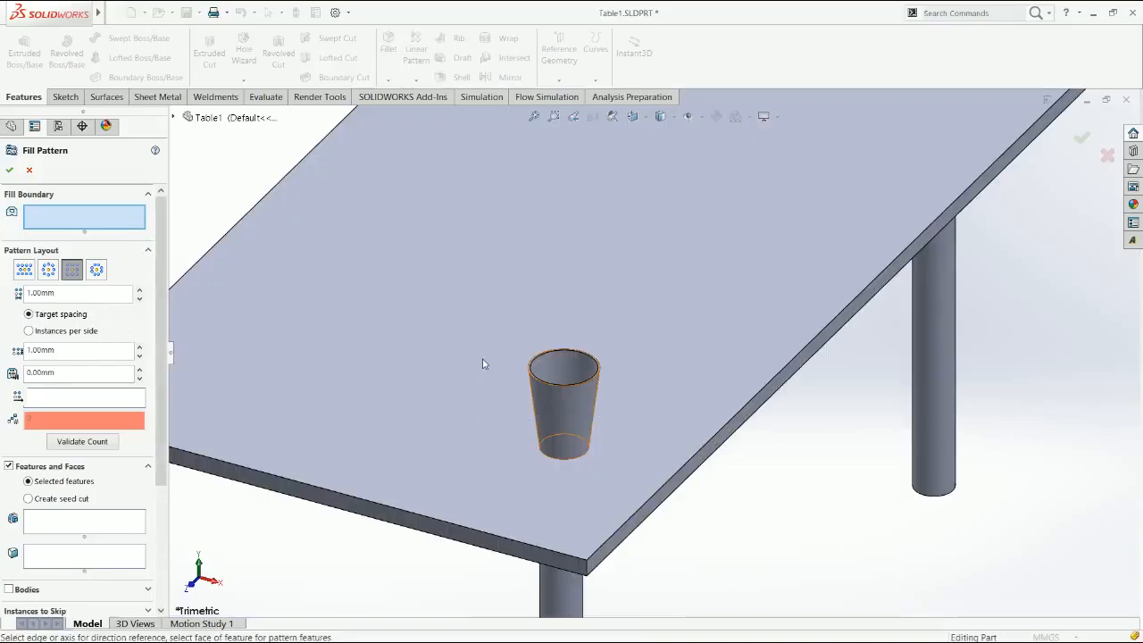
key("f")
left_click(540, 359)
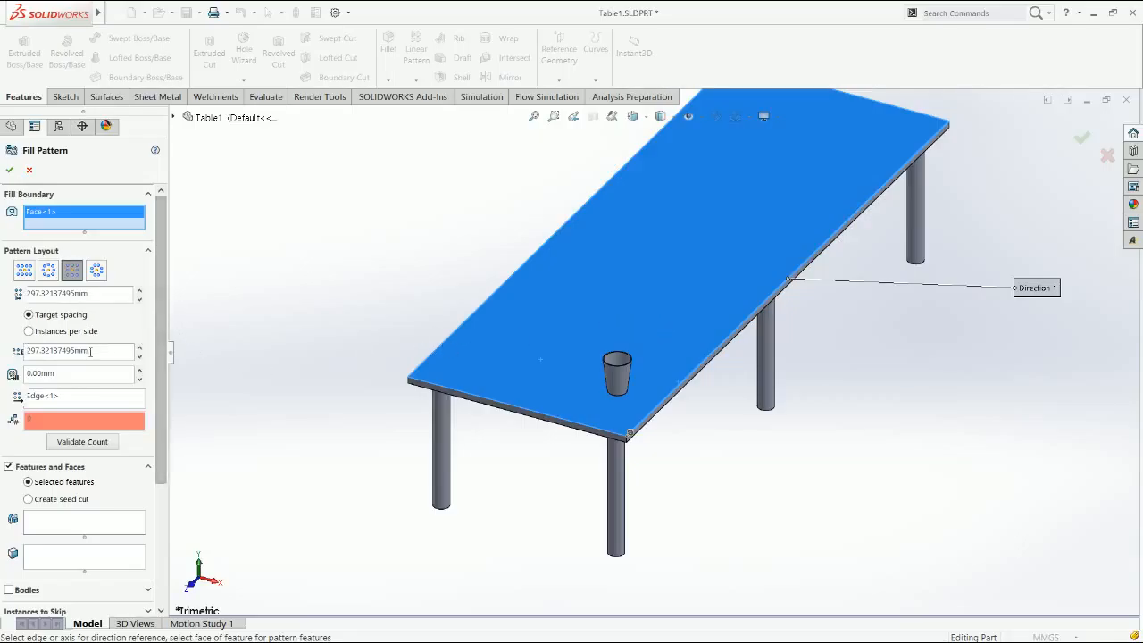
key("ctrl+5")
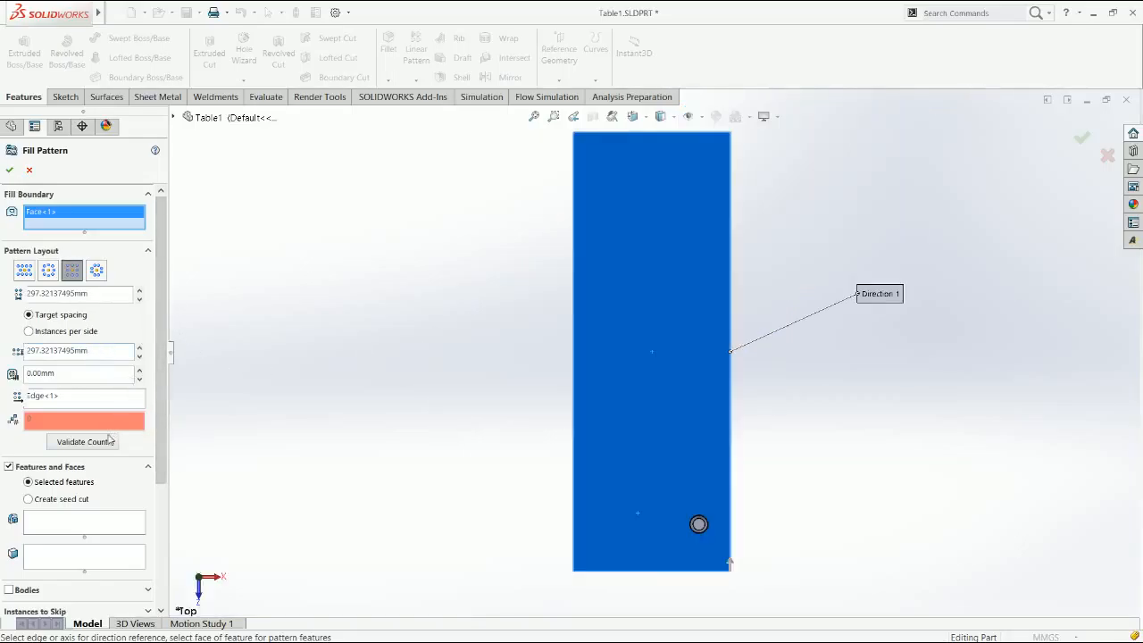
Step: Switch the fill pattern to a created circular seed cut and increase its diameter to 15 mm
left_click(79, 499)
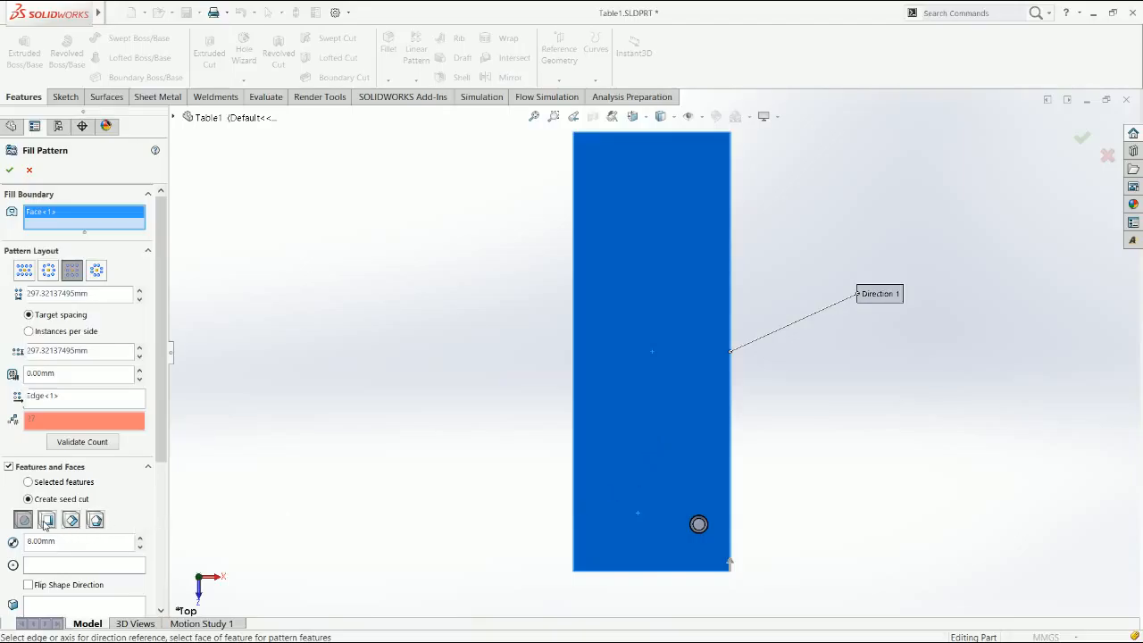
left_click(141, 538)
left_click(140, 539)
Step: Compare the Perforation, Circular, Square and Polygon layouts of the fill pattern, ending on the Square layout
left_click(24, 270)
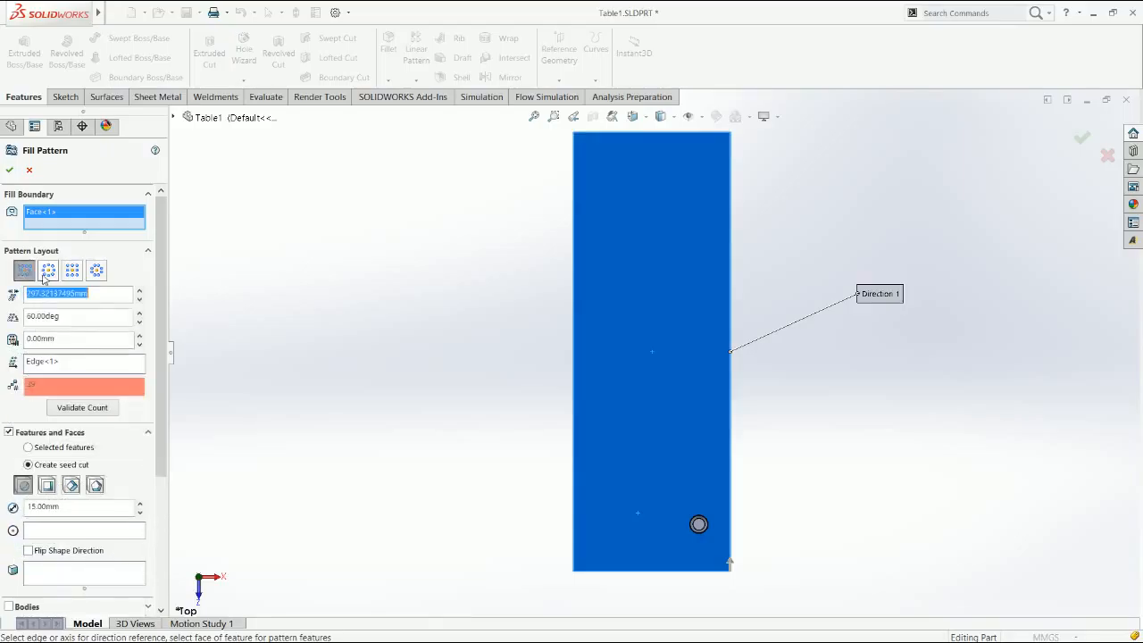
left_click(48, 270)
left_click(72, 269)
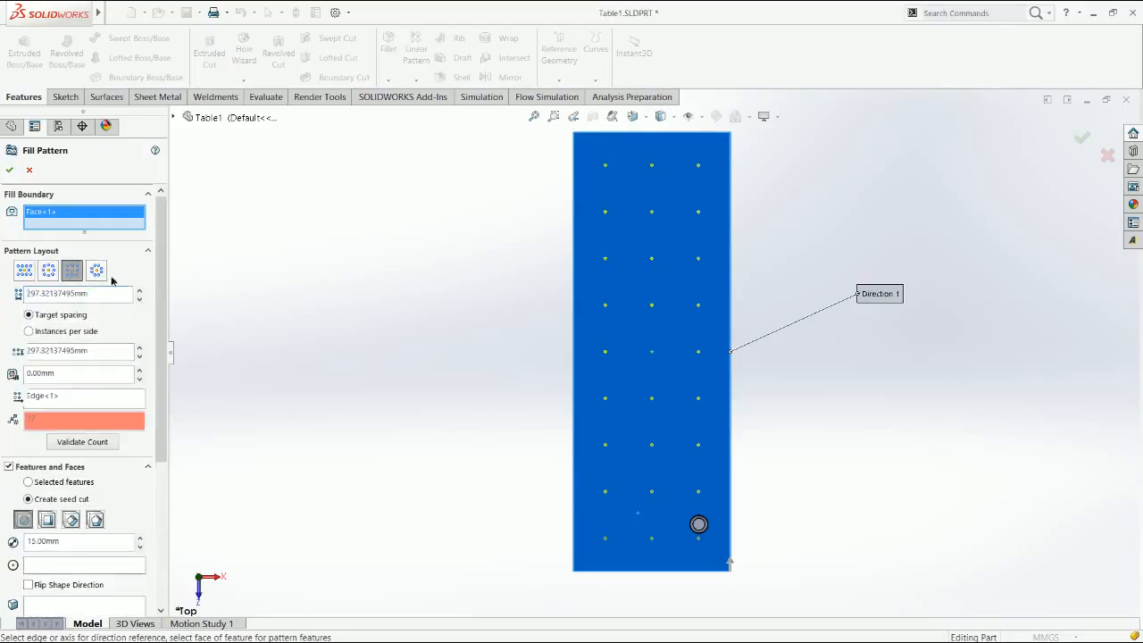
left_click(96, 270)
left_click(72, 269)
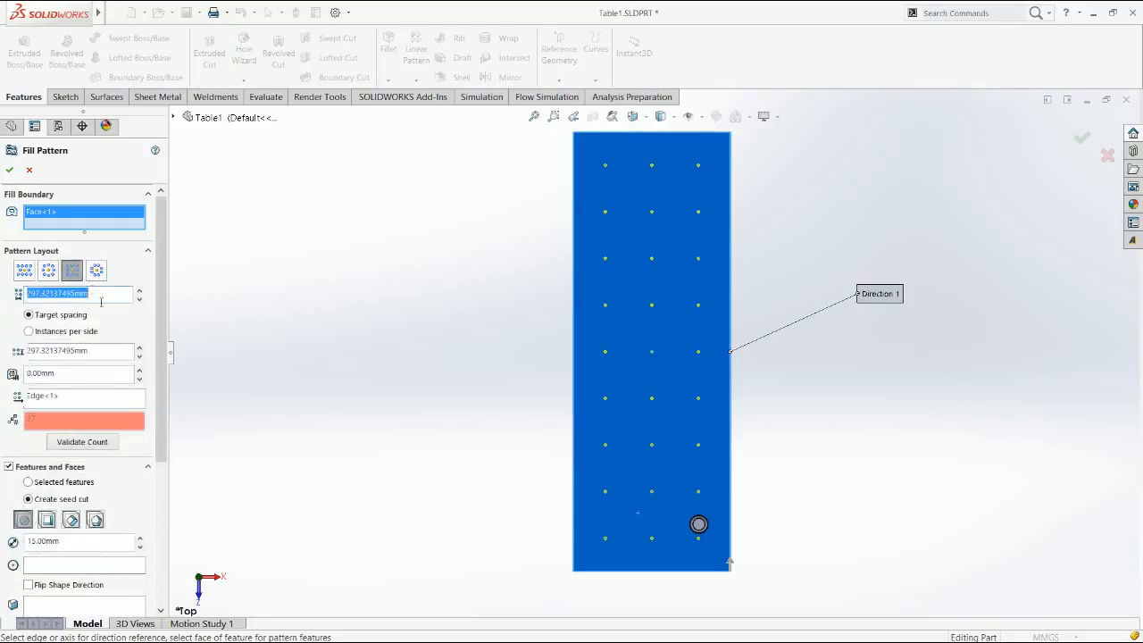
Step: Try a 60 mm seed cut diameter, and settle on 40 mm for the fill pattern's circular cuts
left_click(102, 541)
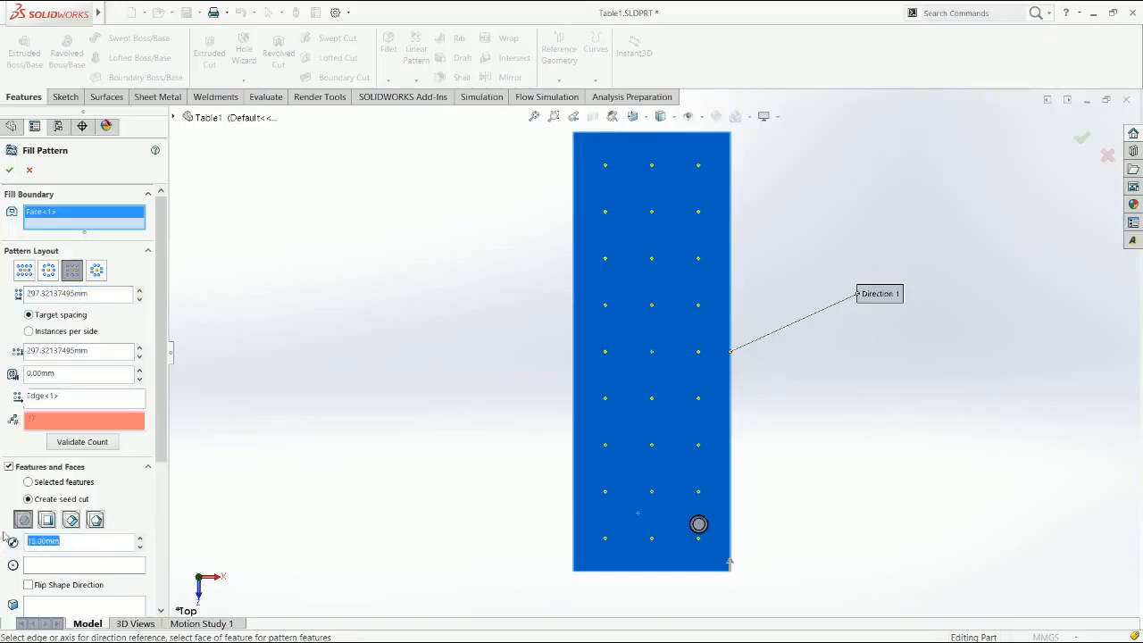
type("60.00mm")
left_click(77, 540)
left_click_drag(77, 539, 3, 545)
type("40.00mm")
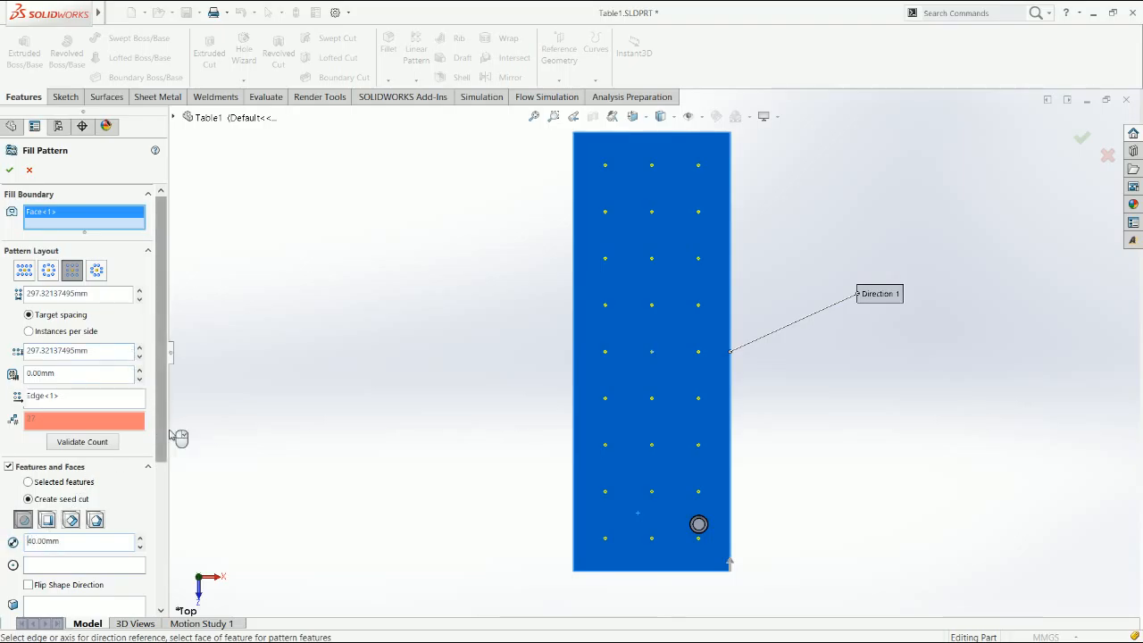
Step: Set both the loop spacing and the target instance spacing of the square fill pattern to 100 mm
scroll(153, 447, "down", 5)
scroll(153, 453, "up", 3)
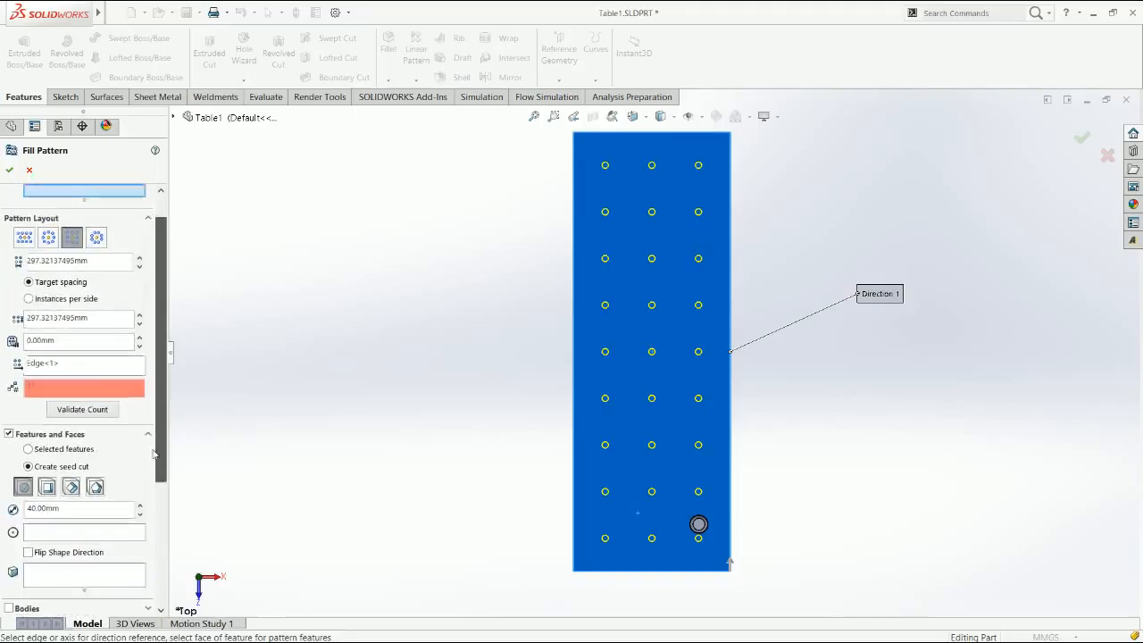
left_click(139, 325)
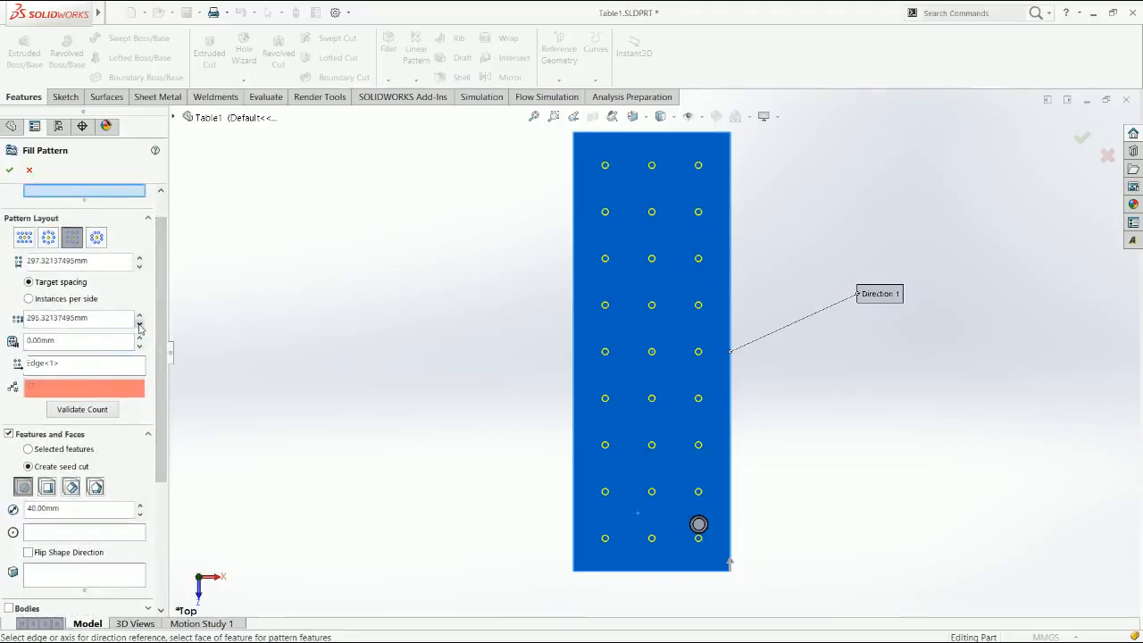
left_click(139, 325)
left_click_drag(130, 319, 5, 332)
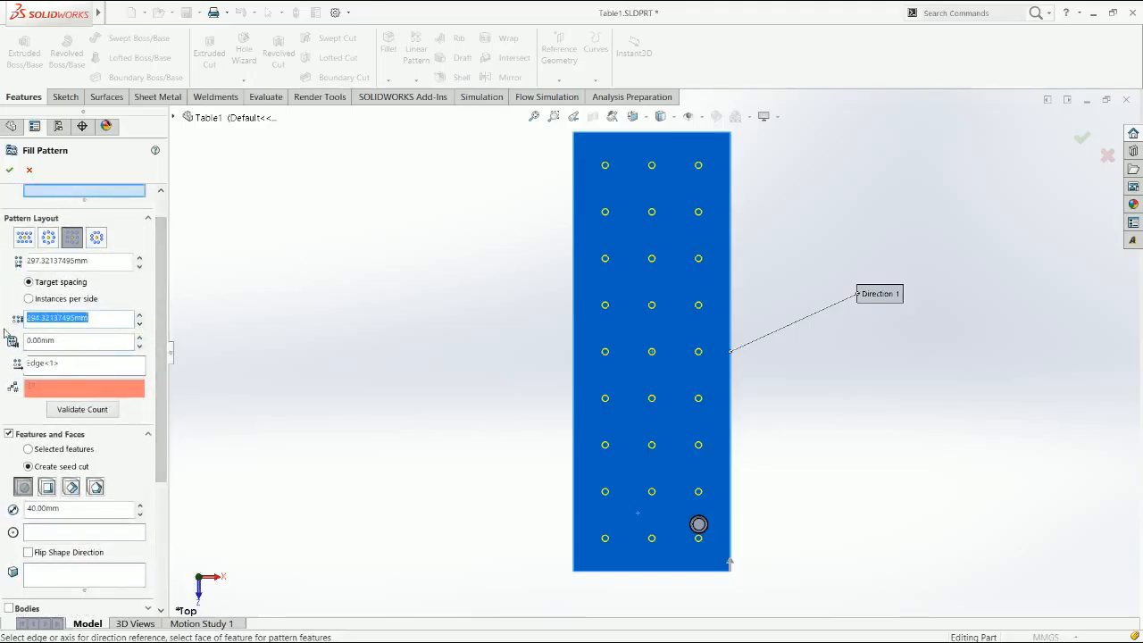
type("100")
key("Return")
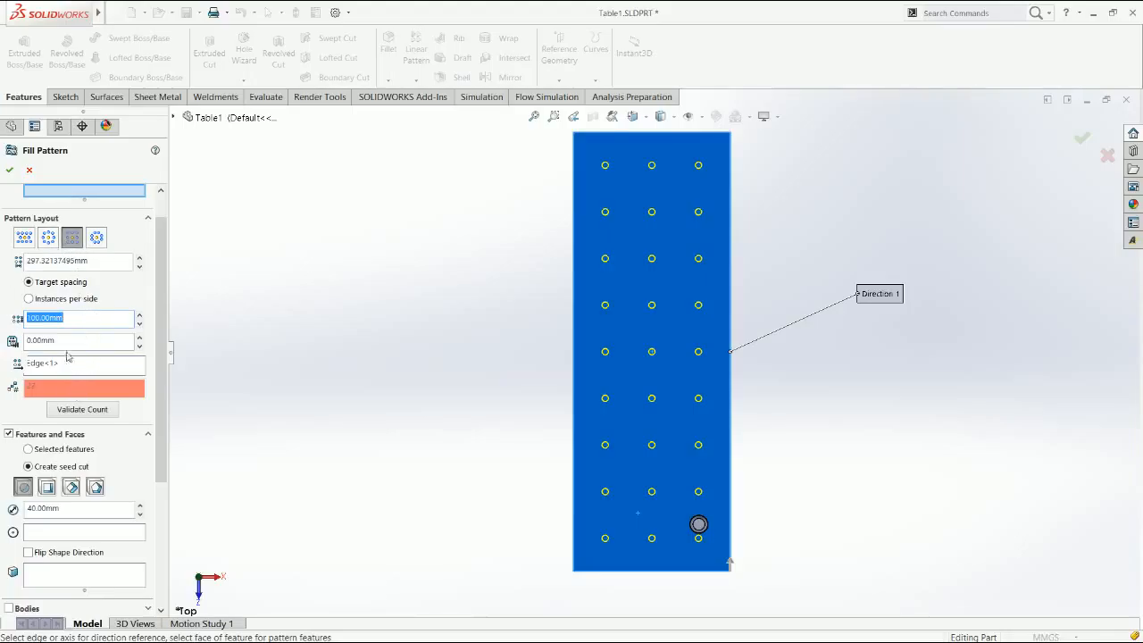
left_click(101, 260)
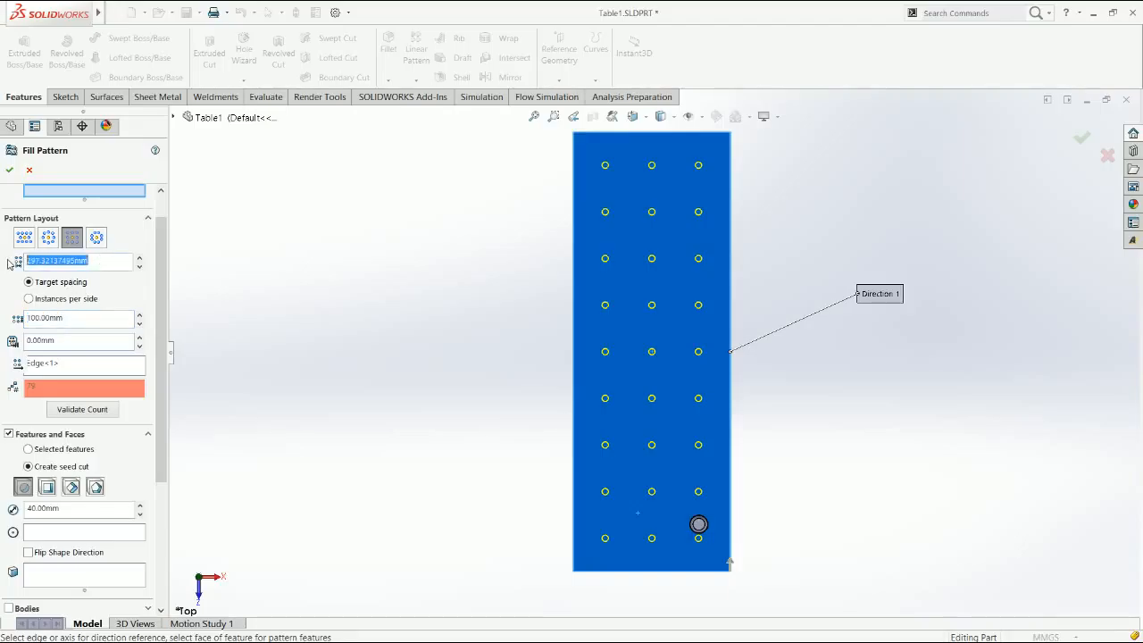
type("100")
key("Return")
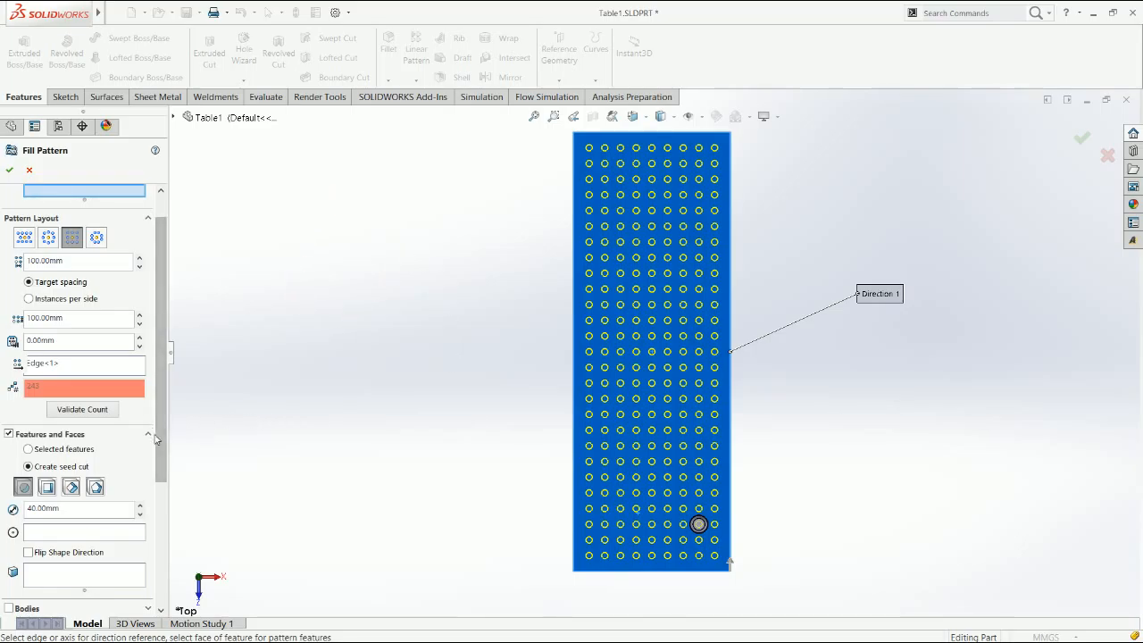
Step: Turn off automatic body selection, limit the fill pattern's feature scope to the tabletop body, and accept the pattern
scroll(164, 476, "down", 1)
key("ctrl+7")
left_click_drag(164, 476, 169, 500)
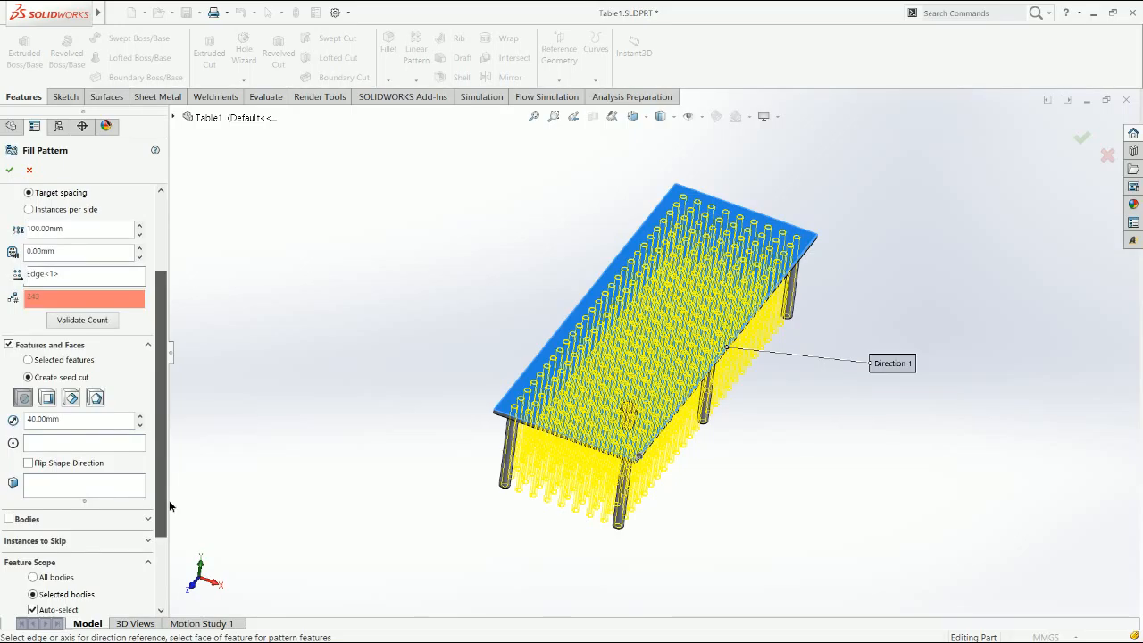
scroll(92, 559, "down", 5)
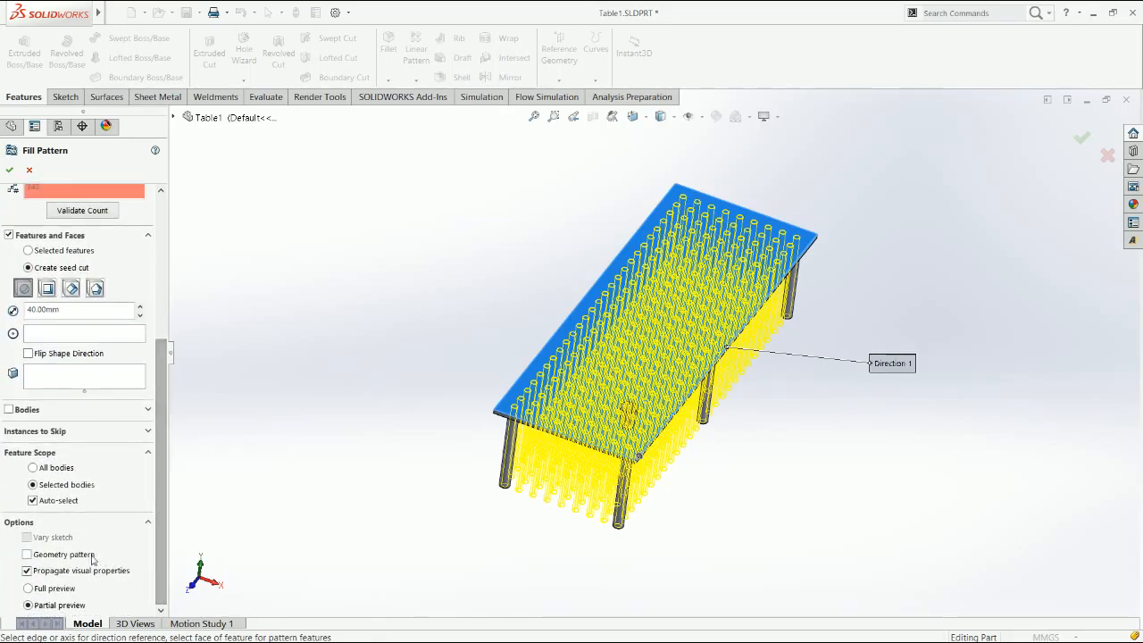
left_click(70, 501)
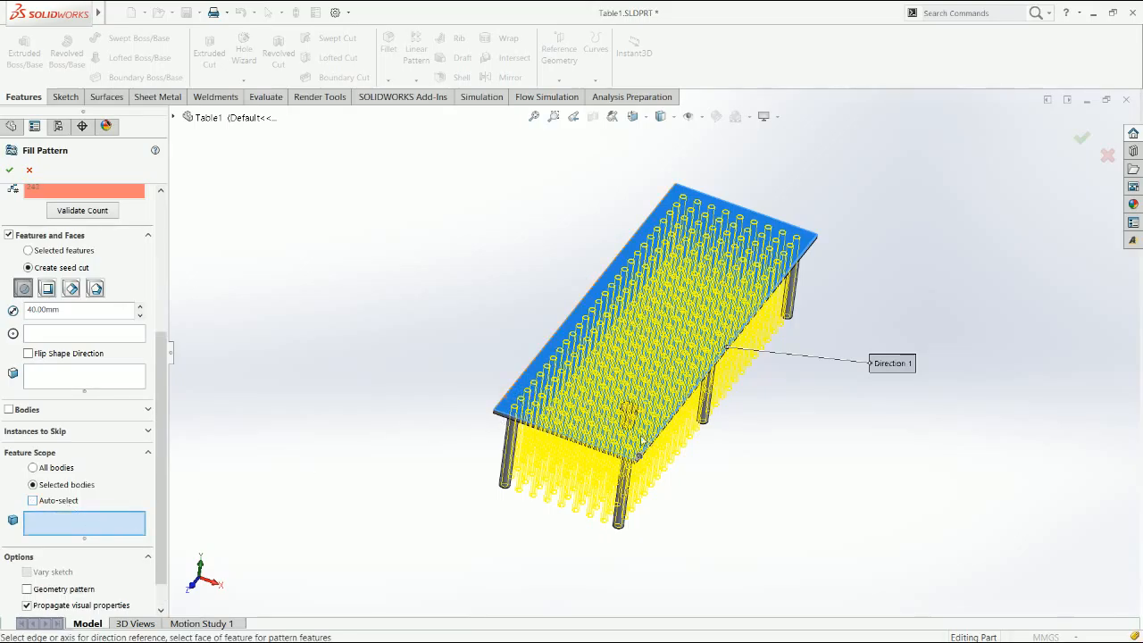
scroll(559, 462, "down", 5)
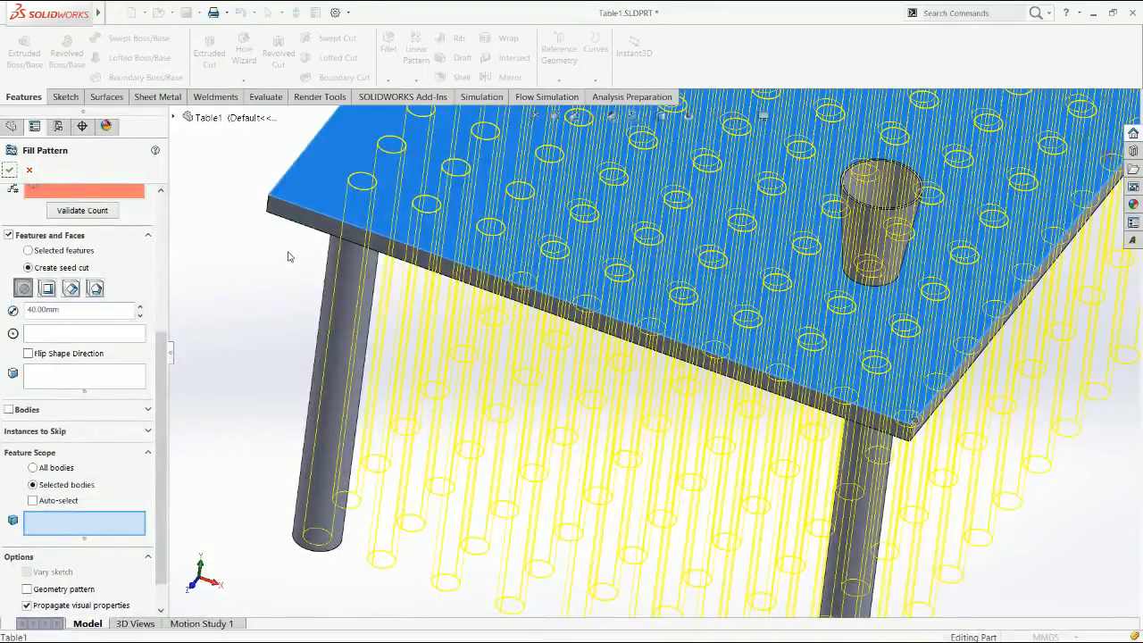
middle_click_drag(449, 204, 497, 189)
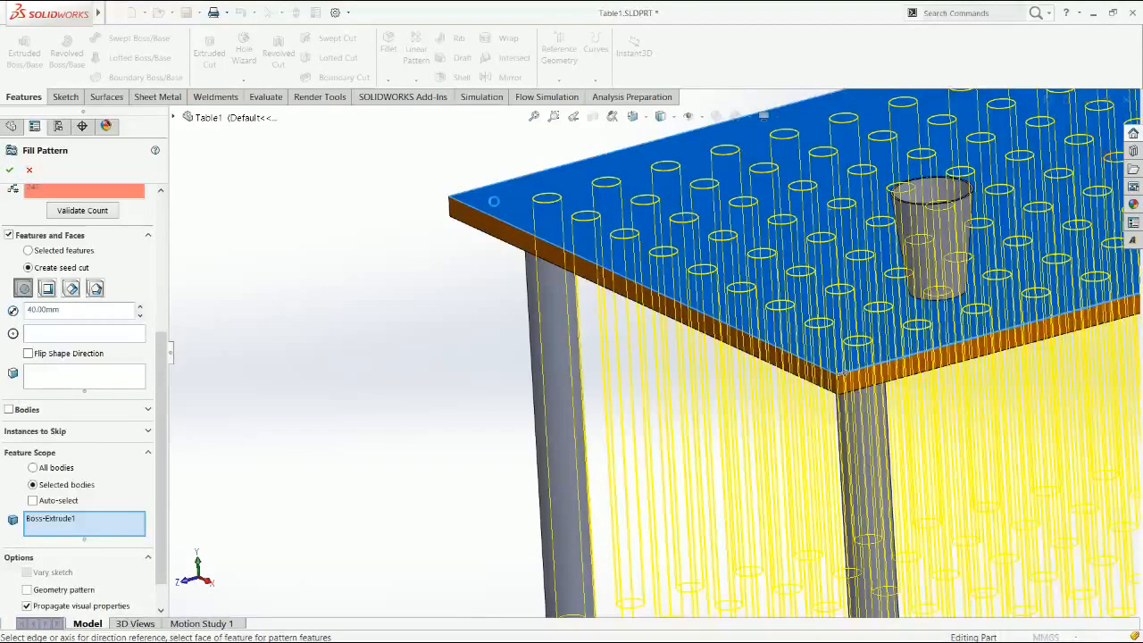
left_click(494, 202)
left_click(487, 205)
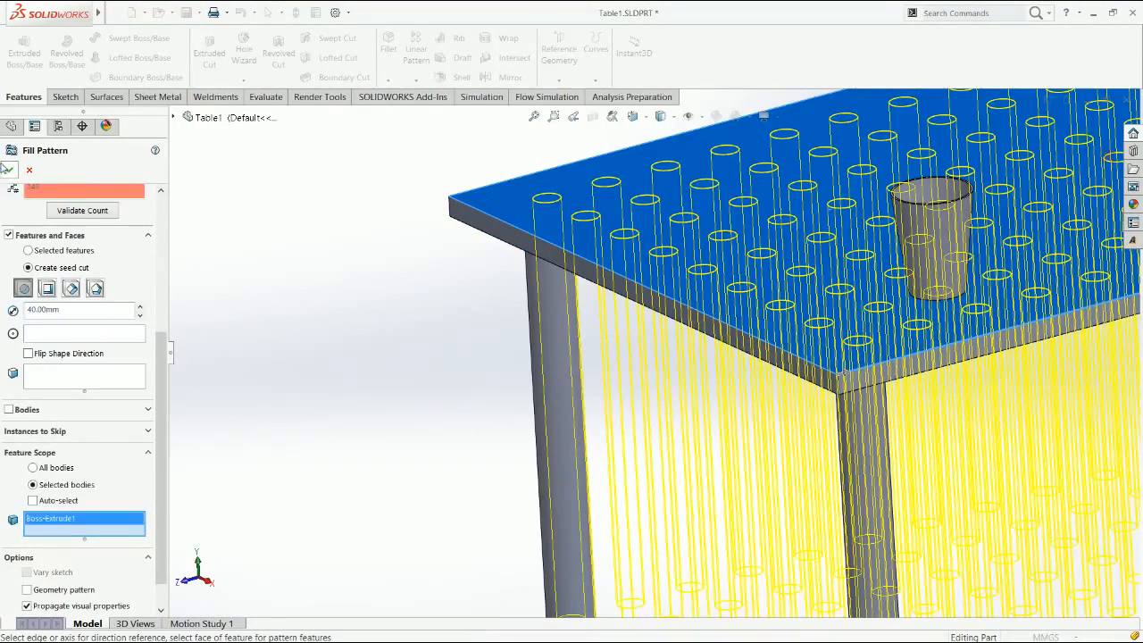
key("Return")
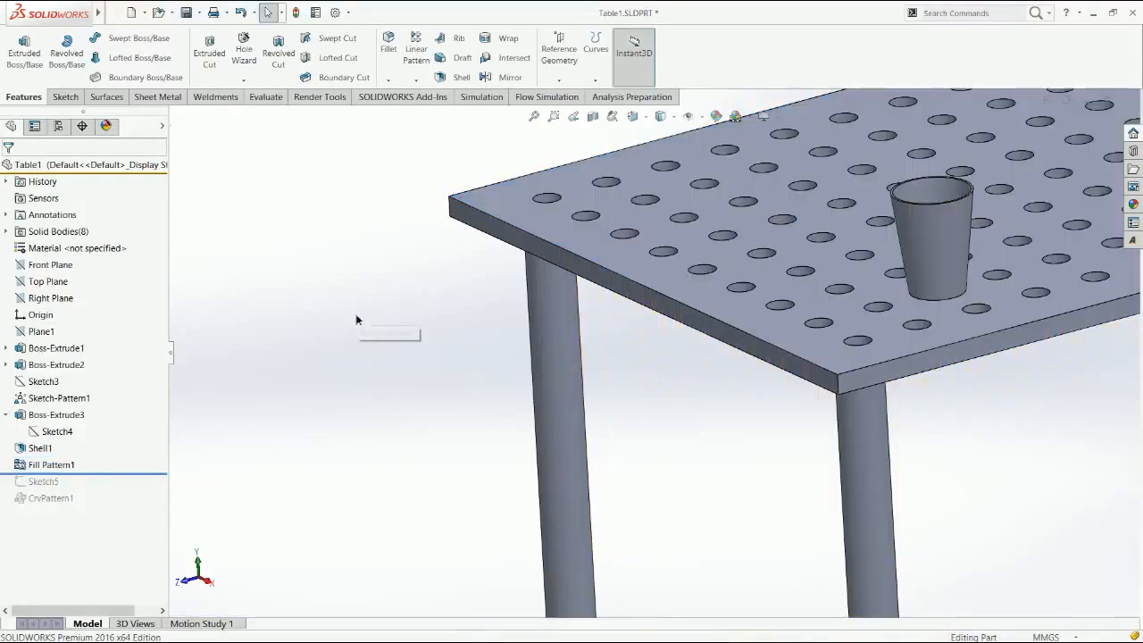
Step: Roll the model forward past the curve-driven pattern to restore the patterned cups
scroll(762, 389, "up", 5)
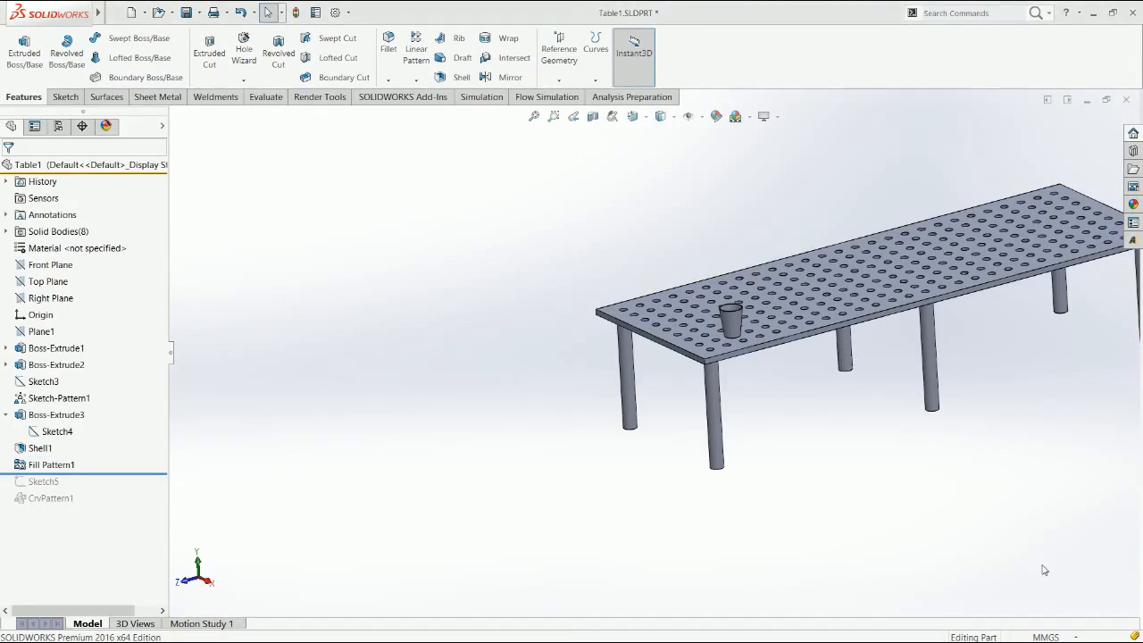
key("ctrl+7")
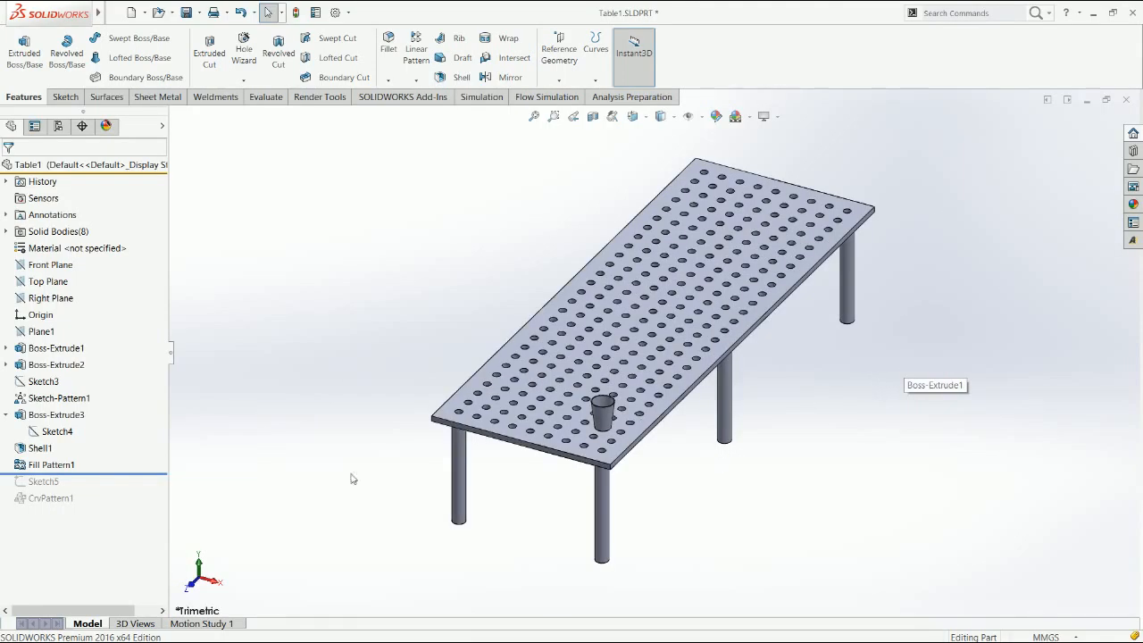
left_click_drag(107, 481, 102, 503)
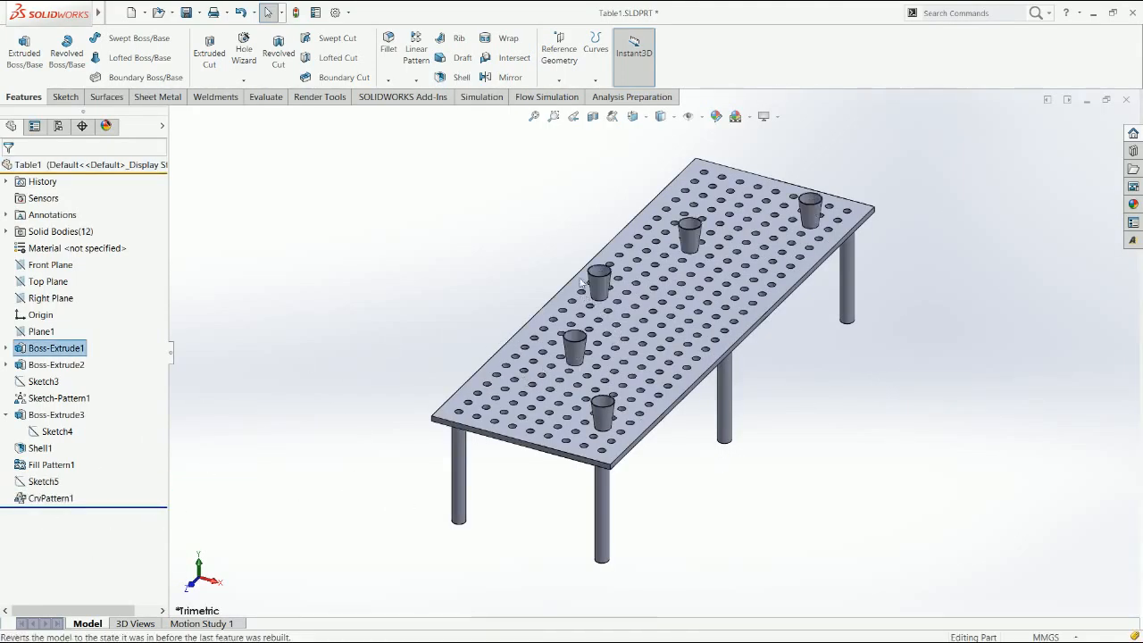
Step: Show the tabletop's dimensions and try out shorter and longer tabletop lengths by resizing it freehand
double_click(692, 172)
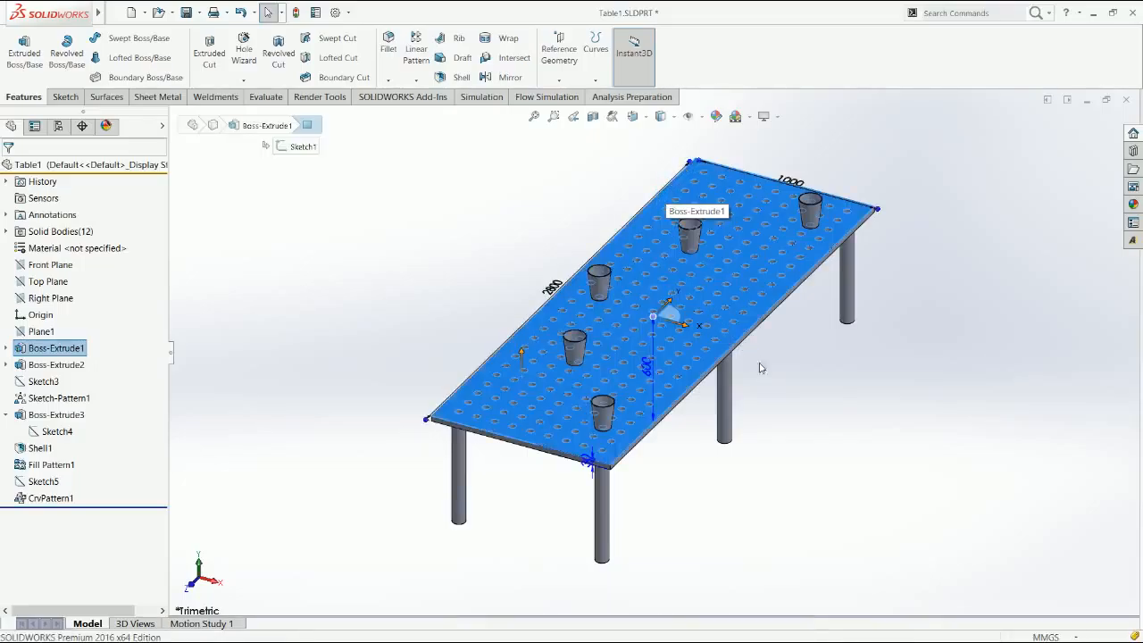
left_click_drag(657, 194, 656, 194)
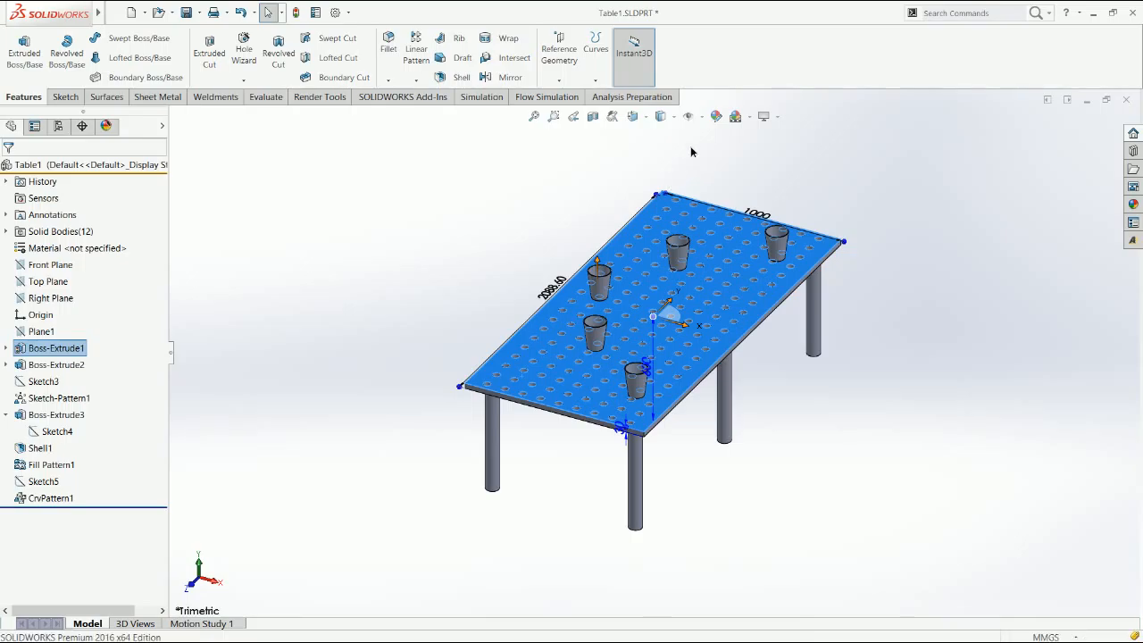
left_click(841, 433)
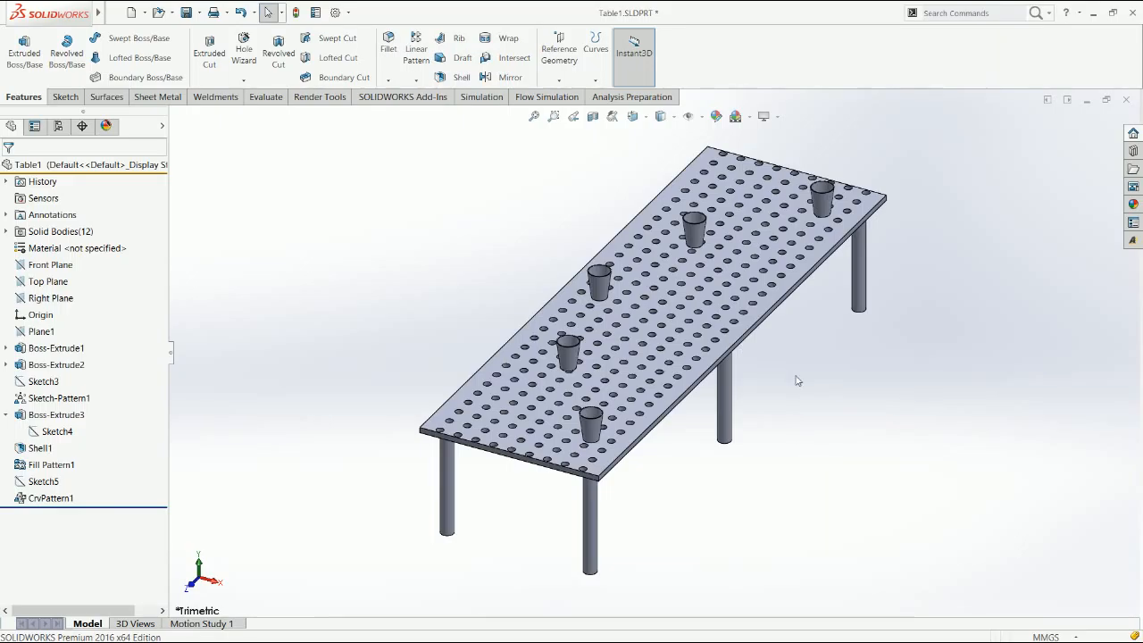
Step: Set the tabletop's length to 3000 mm
middle_click_drag(728, 357, 785, 256)
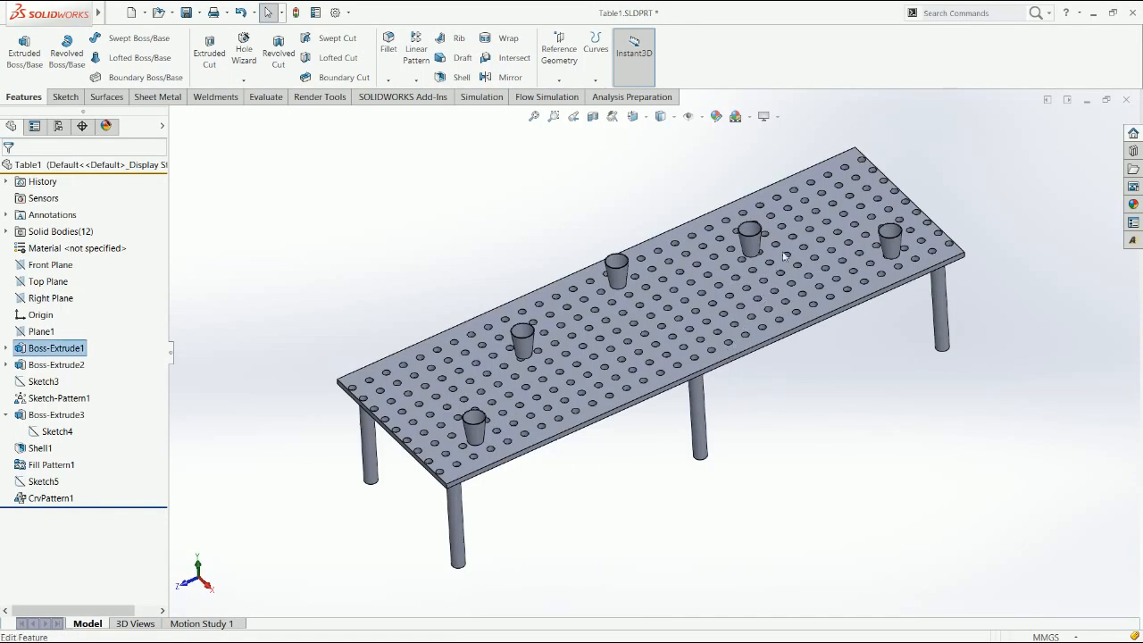
double_click(600, 260)
type("300")
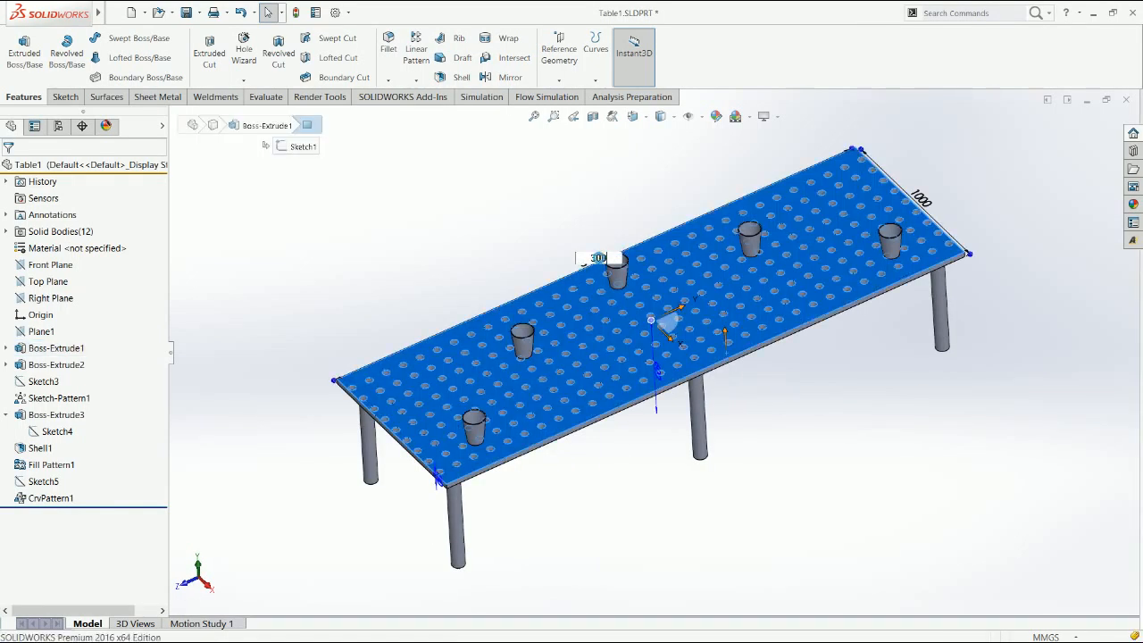
key("Return")
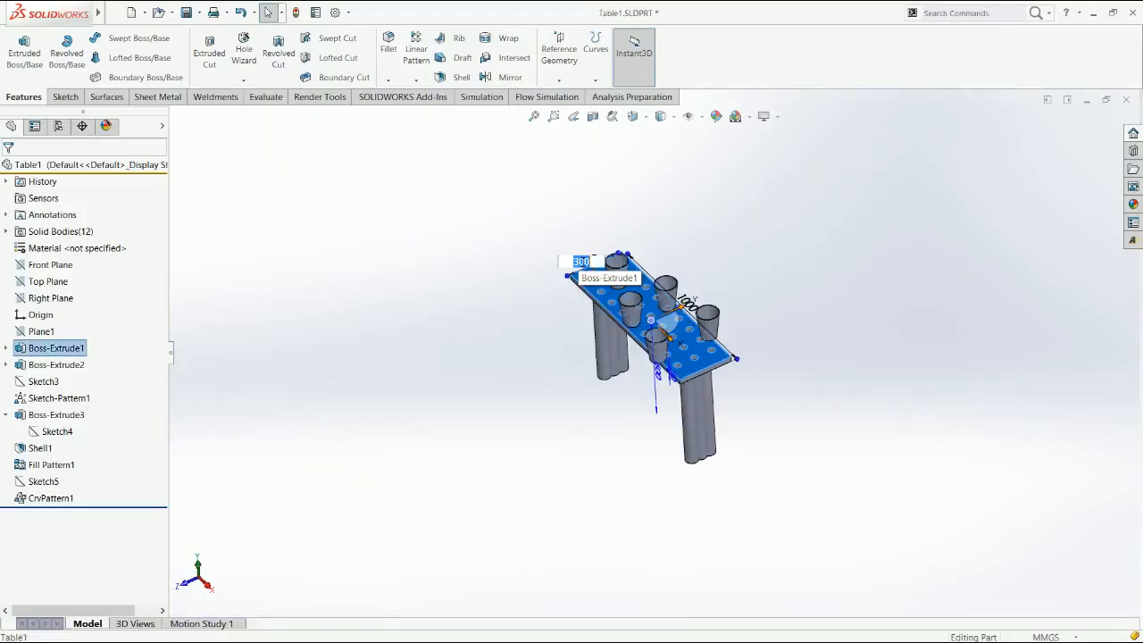
type("3000")
key("Return")
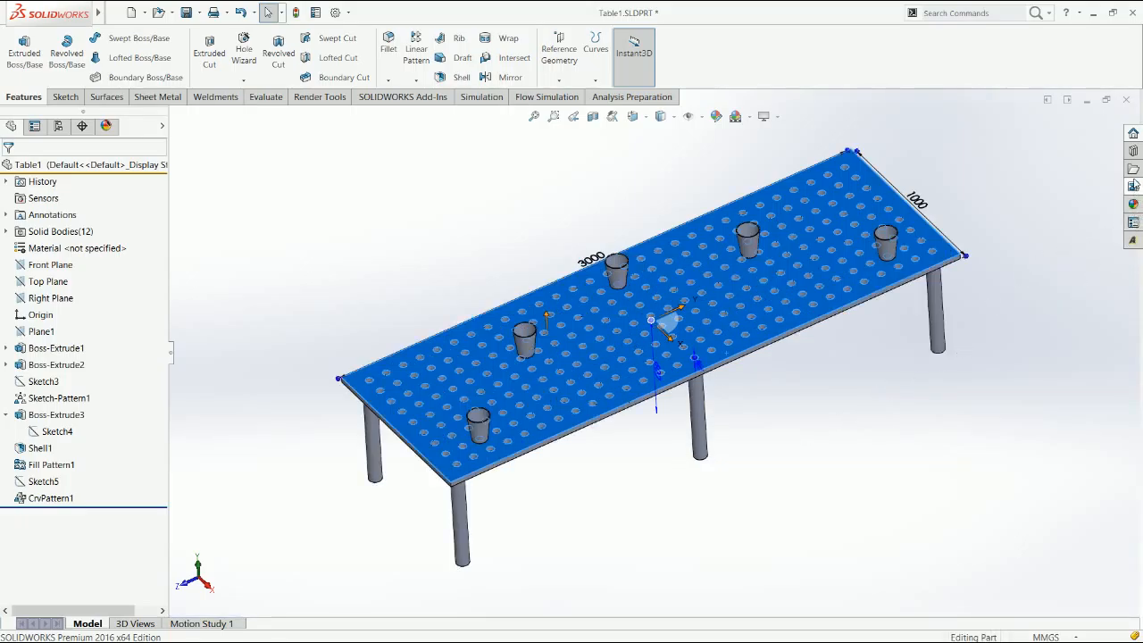
Step: Look through the material categories in the appearance library for a finish suited to the table
left_click(1132, 204)
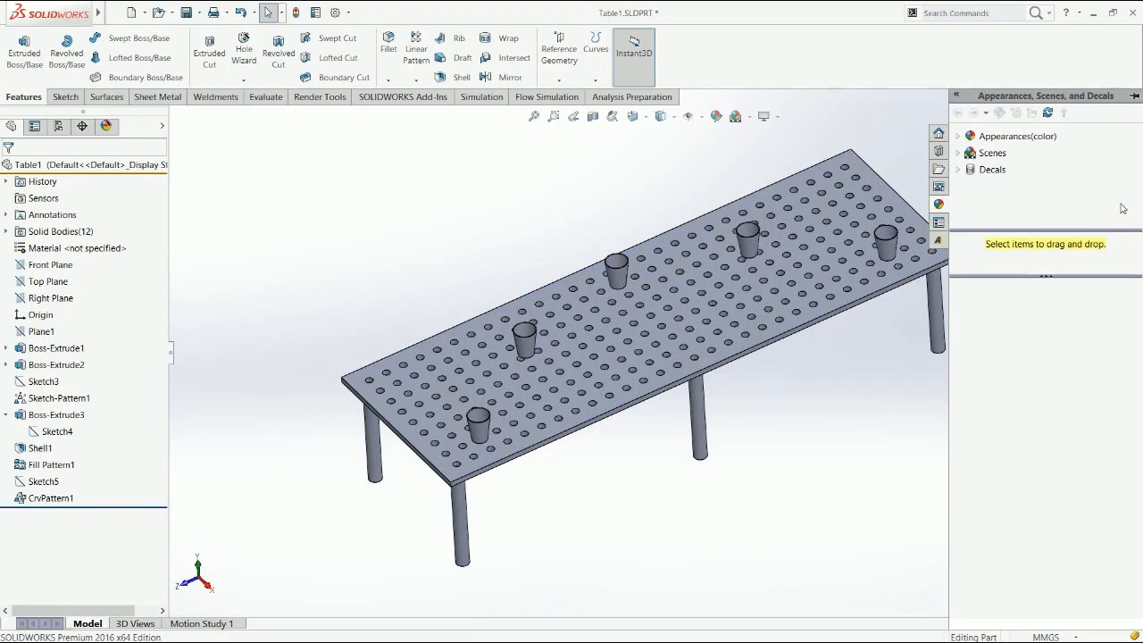
left_click(961, 139)
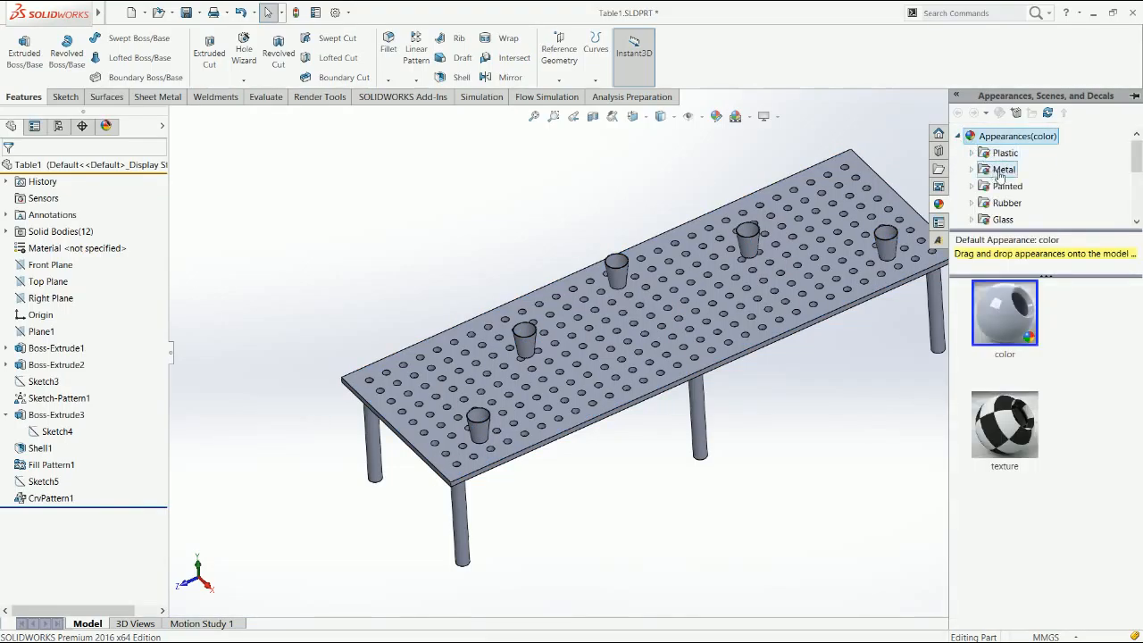
scroll(1000, 179, "down", 1)
scroll(1047, 190, "down", 1)
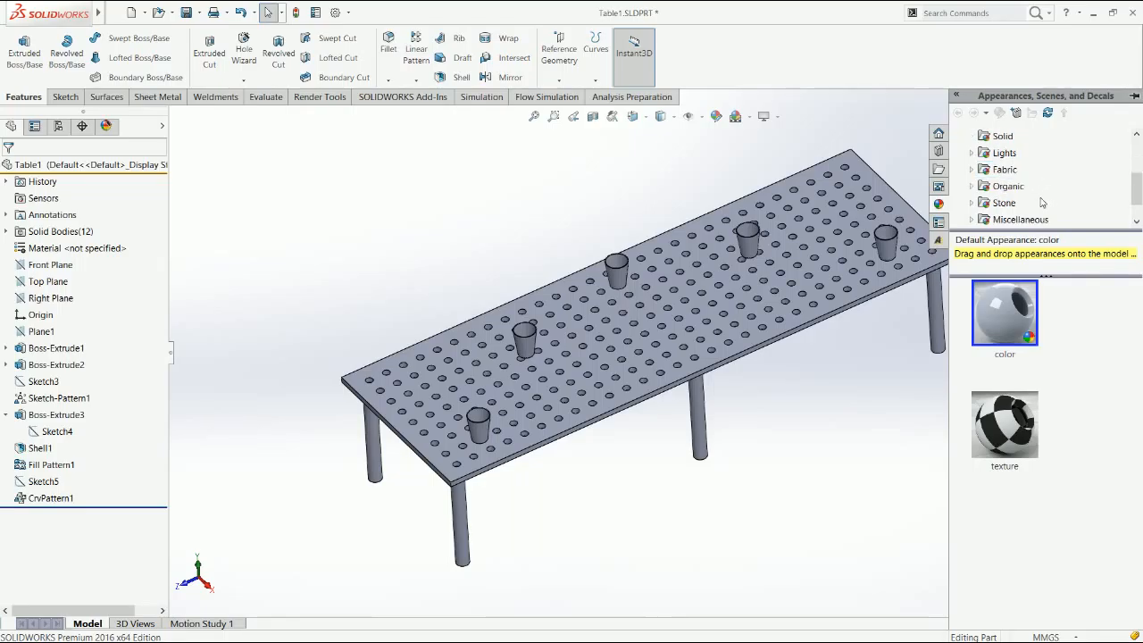
scroll(1044, 205, "down", 1)
scroll(1049, 207, "up", 2)
scroll(1050, 206, "up", 2)
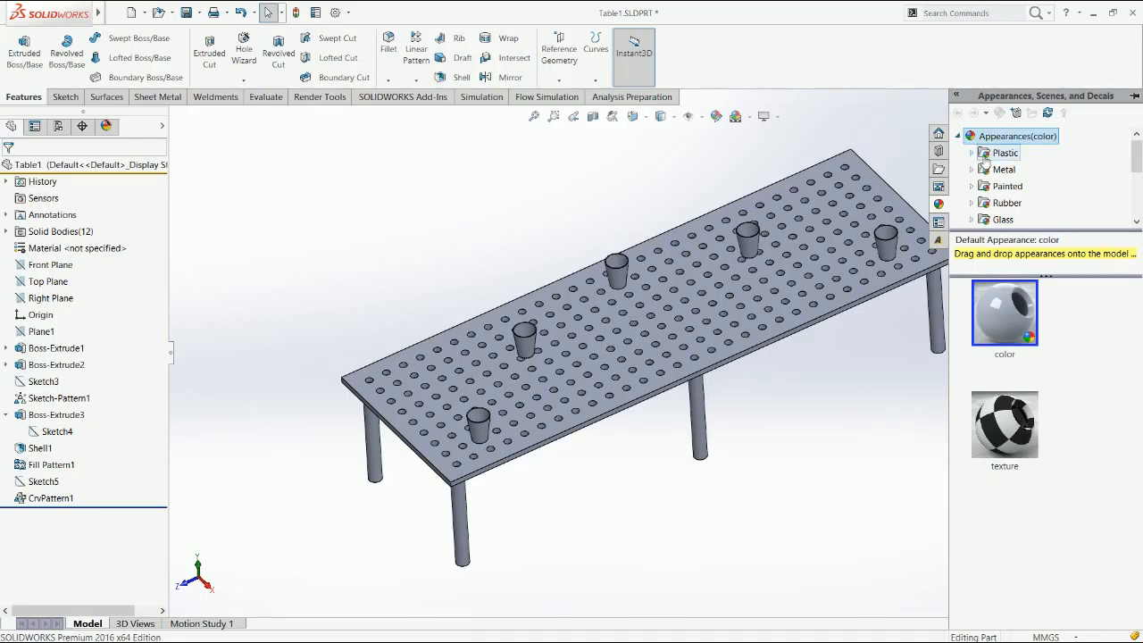
scroll(1009, 174, "down", 1)
scroll(1008, 174, "down", 1)
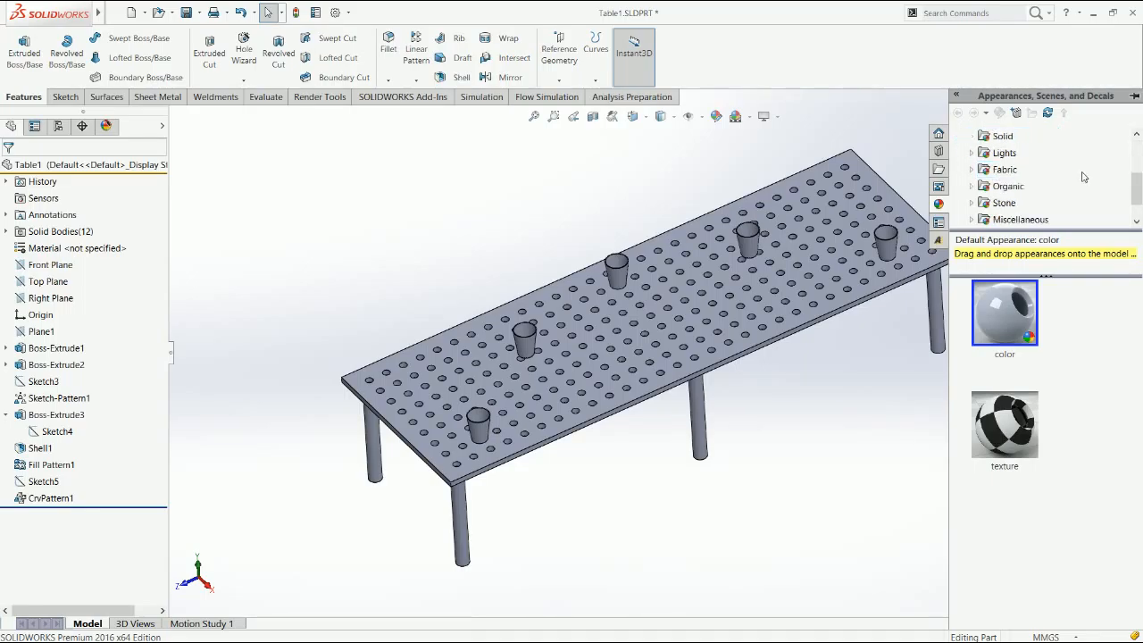
scroll(1085, 177, "up", 2)
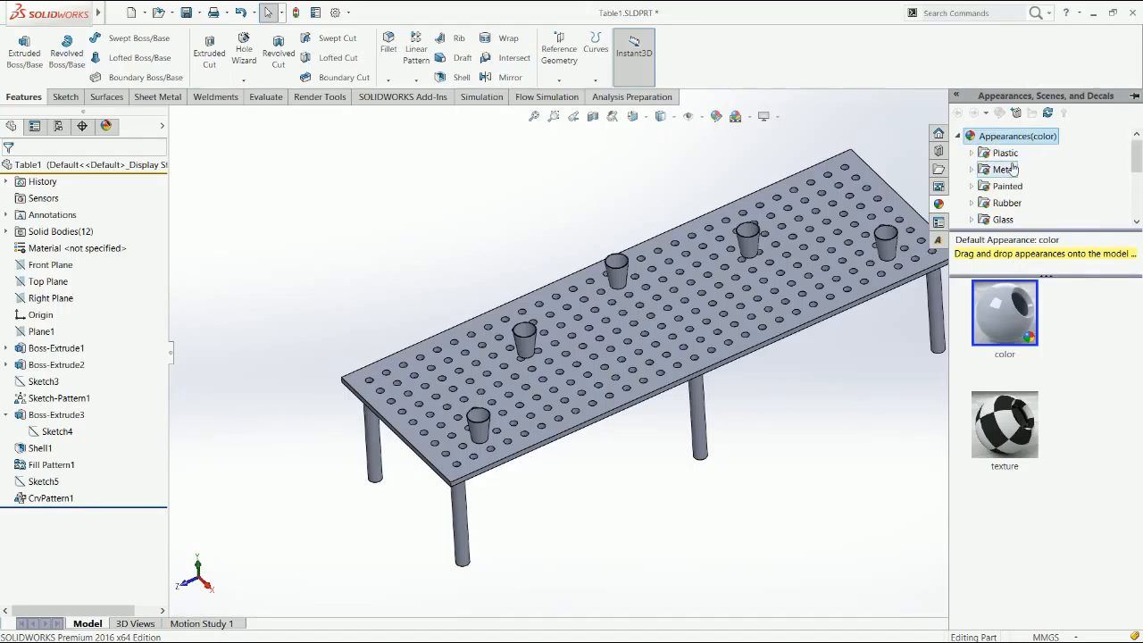
Step: Try to apply the brushed aluminum appearance from the Metal category to the tabletop
left_click(1004, 153)
left_click(1007, 168)
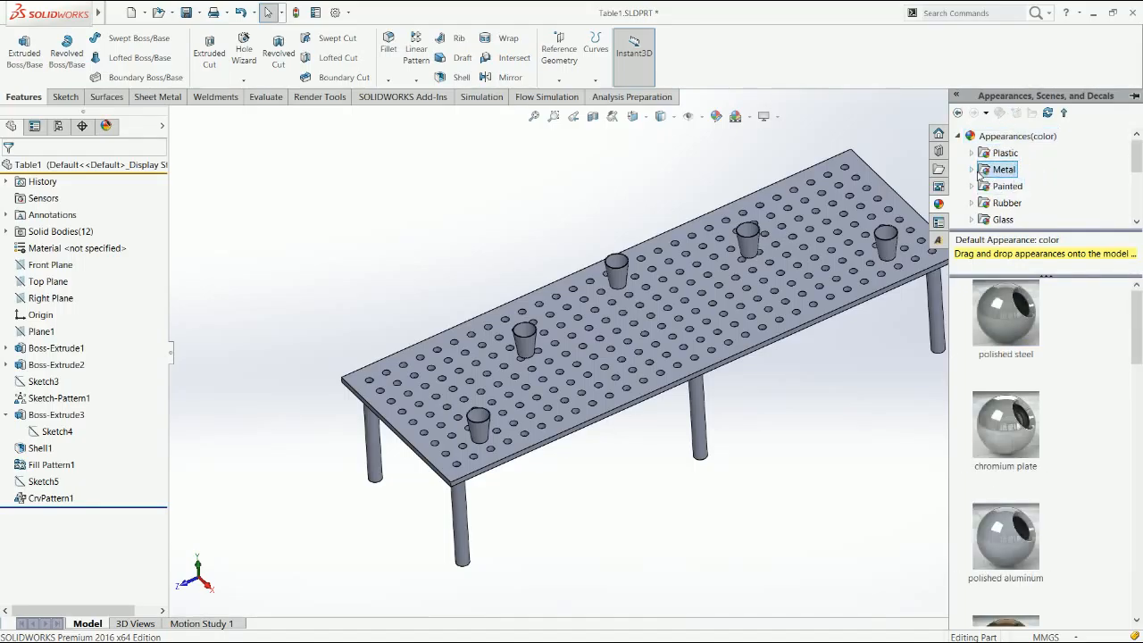
double_click(1004, 169)
scroll(1036, 185, "down", 2)
scroll(1037, 185, "up", 1)
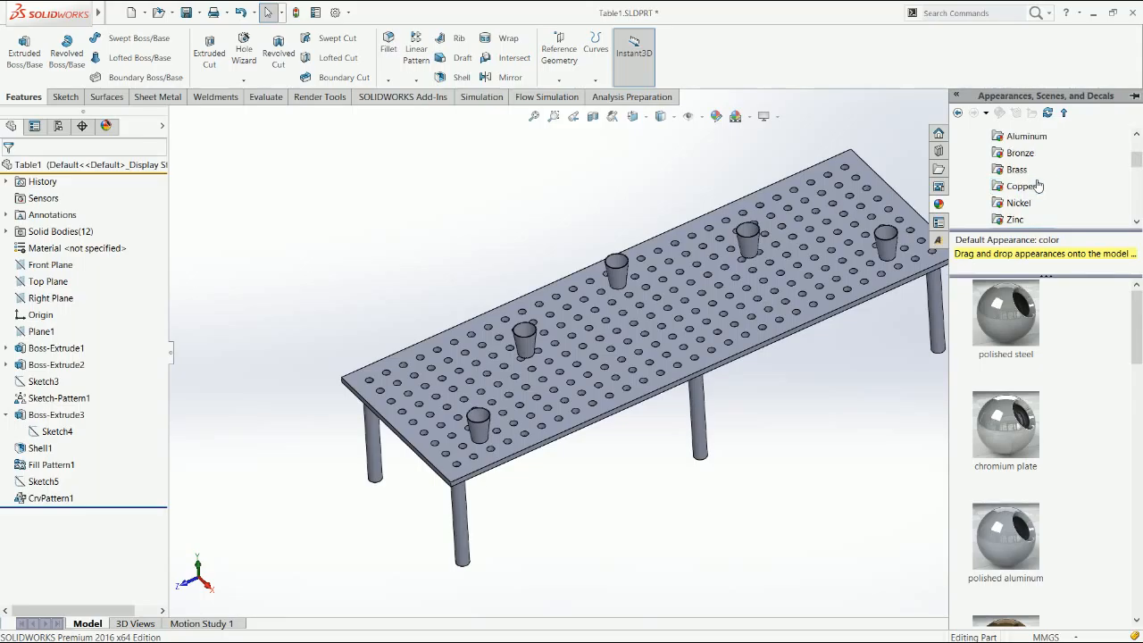
left_click(1024, 136)
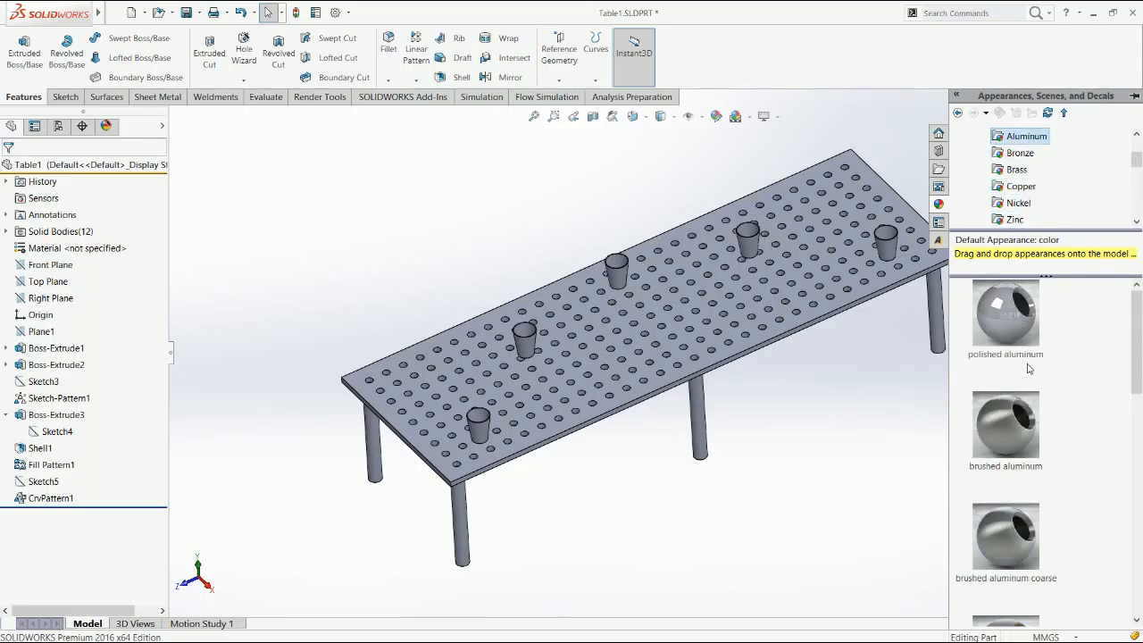
left_click(1031, 438)
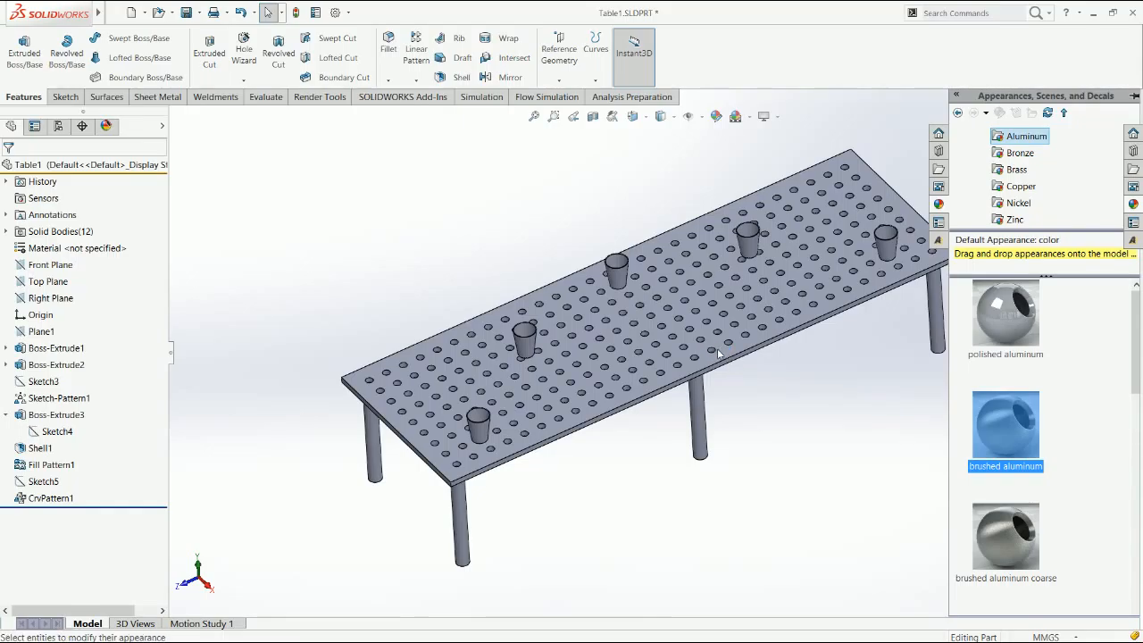
left_click(812, 502)
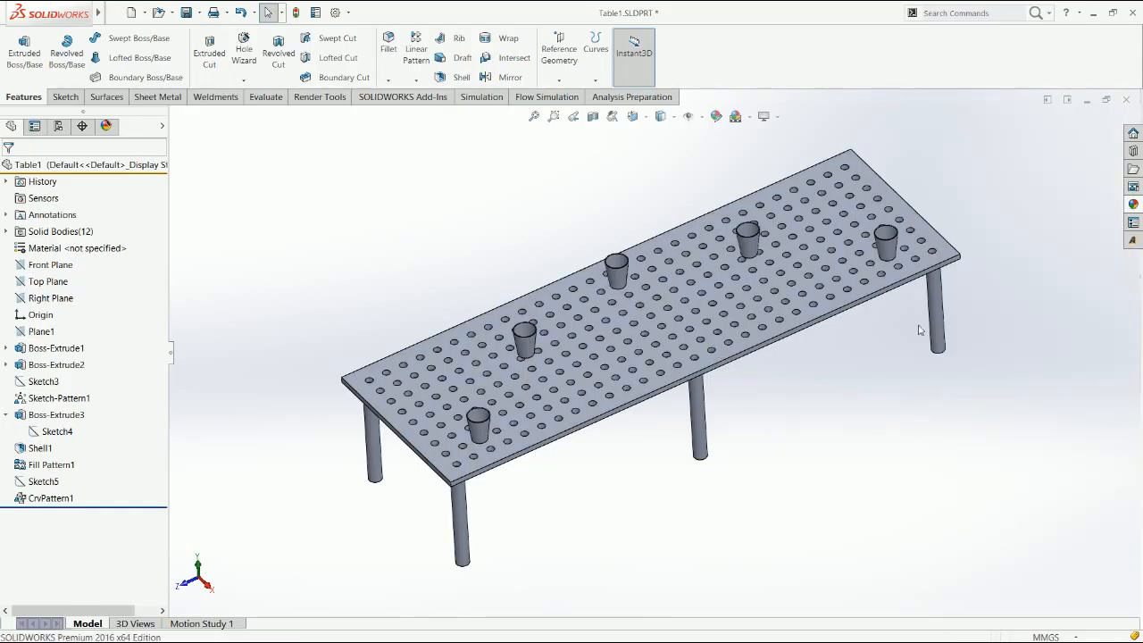
Step: Look through the steel, aluminum, bronze, nickel, iron and other Metal appearances for a finish suited to the table
left_click(1133, 203)
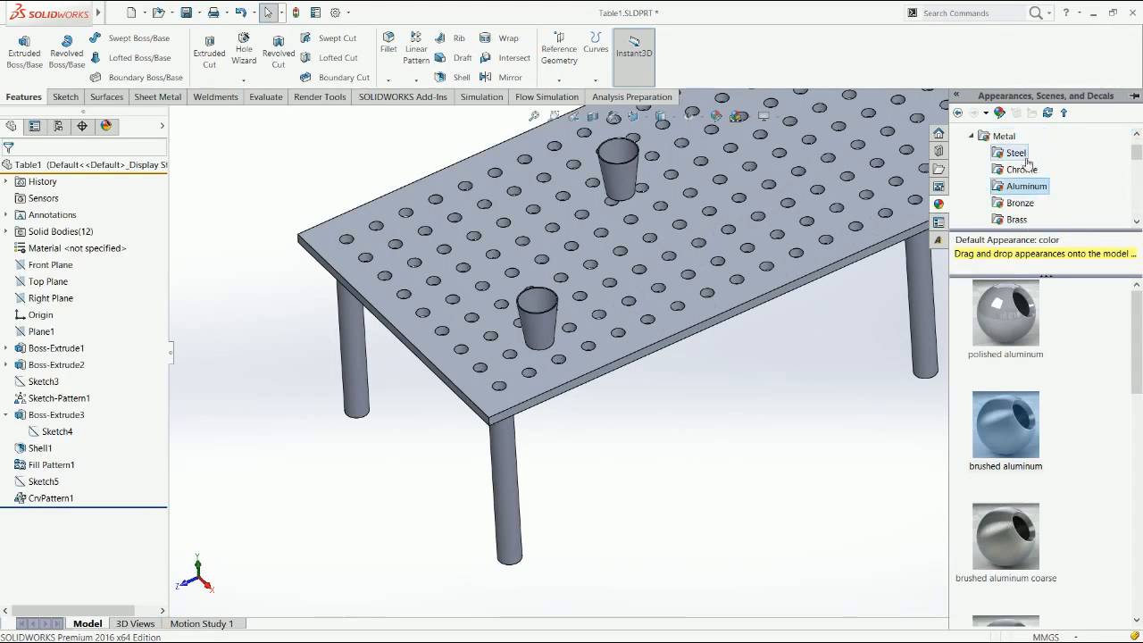
left_click(1016, 154)
scroll(1092, 410, "down", 3)
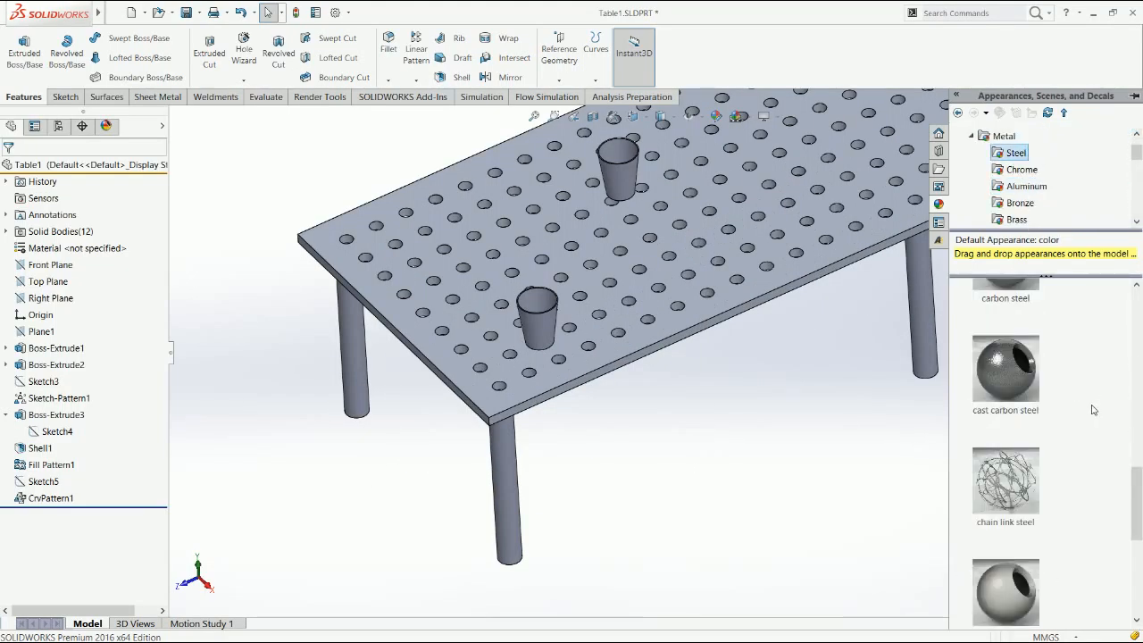
scroll(1093, 410, "down", 4)
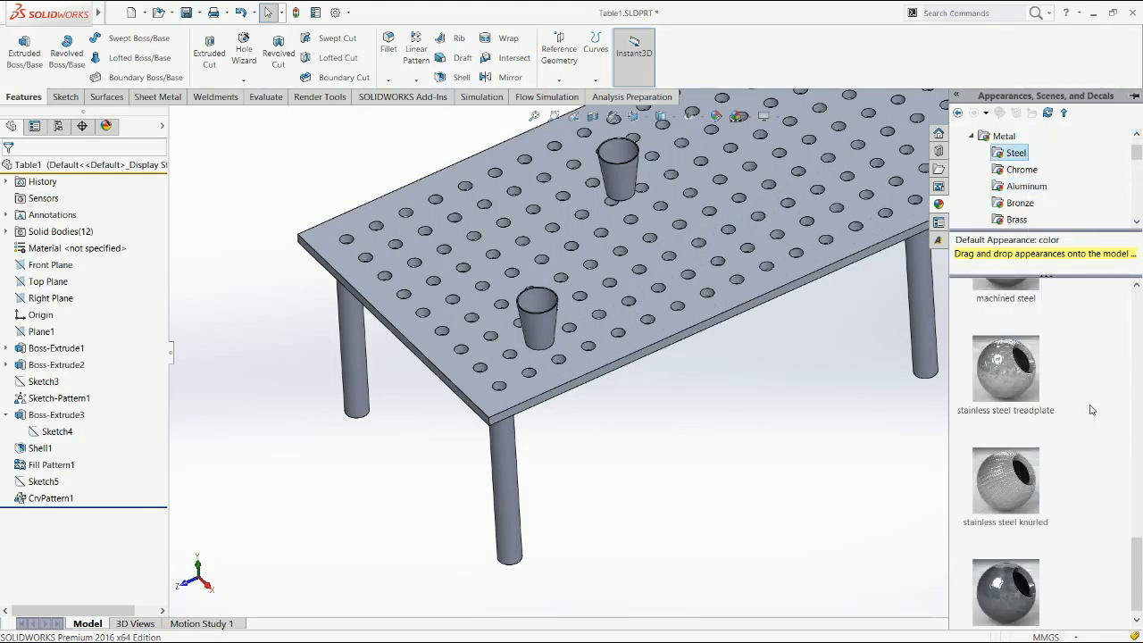
left_click(1023, 186)
left_click(1021, 202)
scroll(1024, 203, "down", 1)
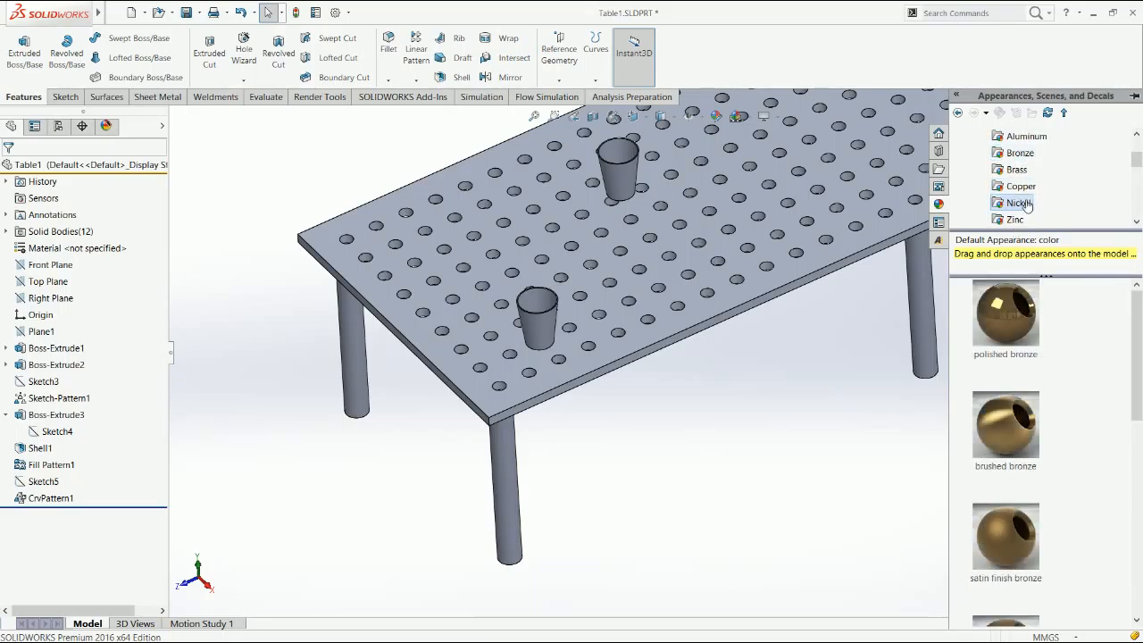
left_click(1021, 203)
scroll(1026, 205, "down", 1)
left_click(1026, 187)
left_click(1024, 203)
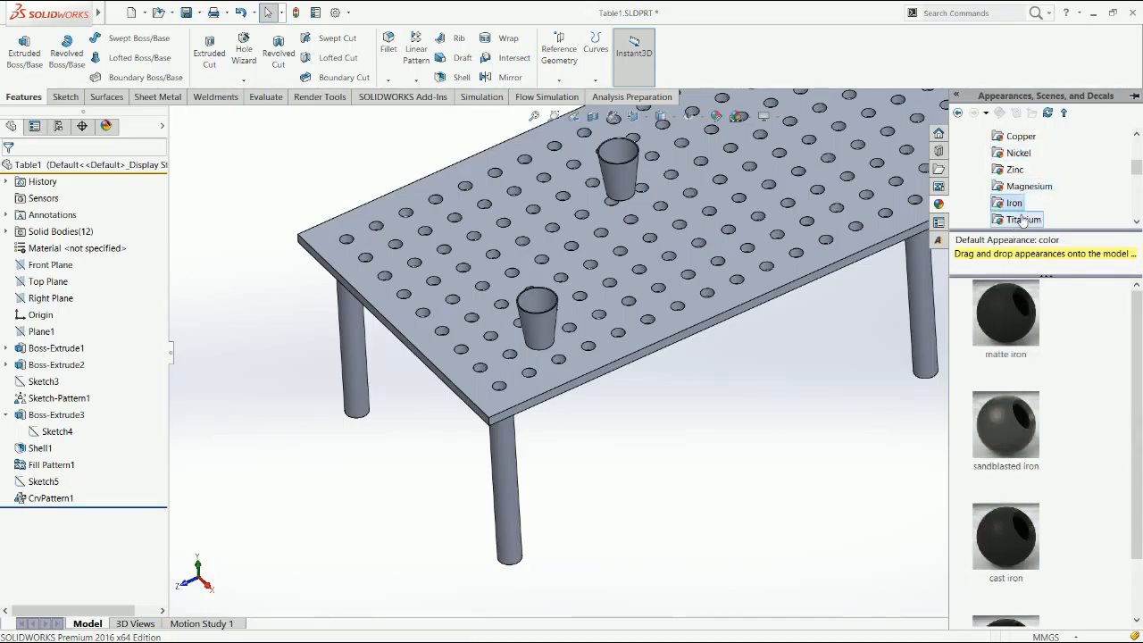
left_click(1023, 218)
Step: Apply the cast iron appearance from the Metal category's Iron group to the table legs
left_click(1020, 205)
left_click_drag(1000, 527, 513, 482)
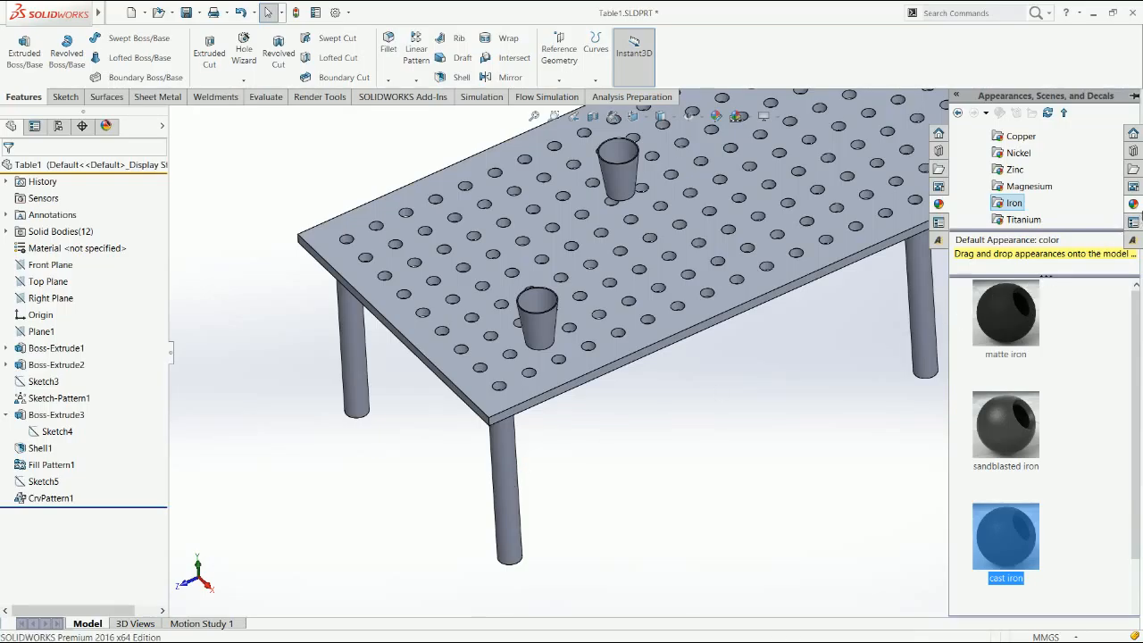
left_click_drag(1000, 521, 345, 368)
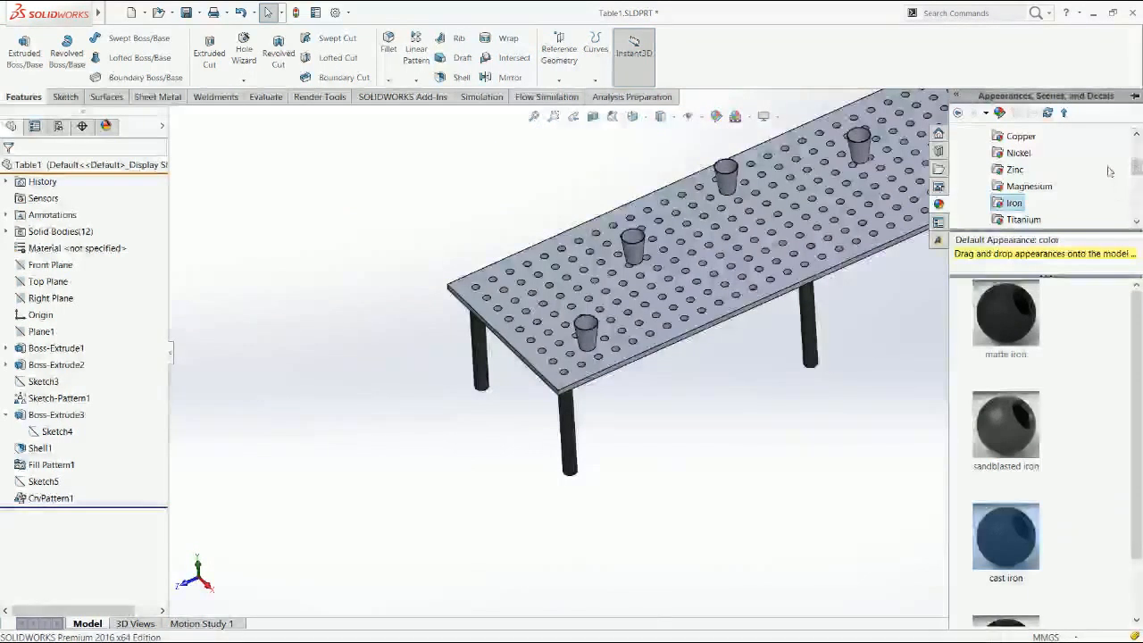
Step: Apply the clear glass appearance from the Glass category's Gloss group to the cups on the tabletop
scroll(982, 174, "up", 5)
left_click(972, 170)
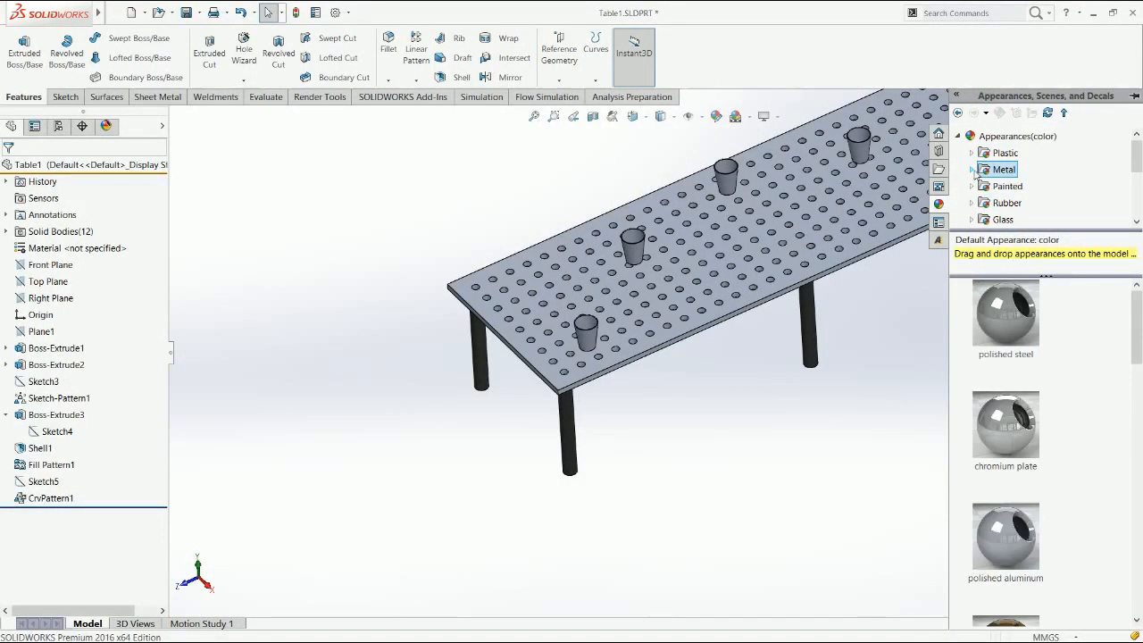
left_click(972, 221)
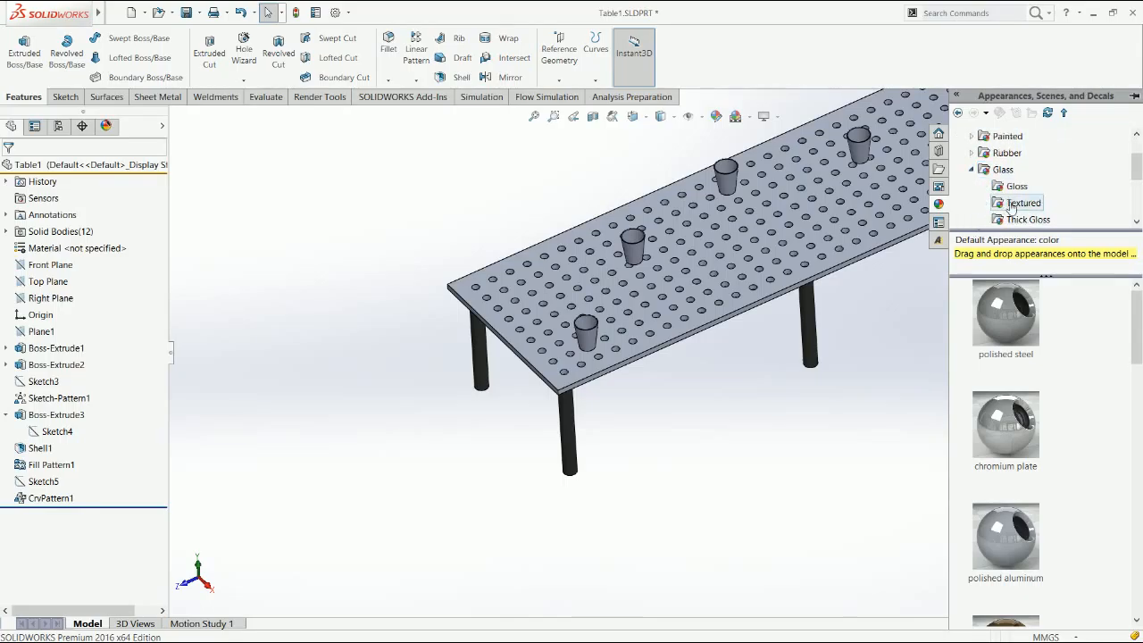
left_click(1017, 185)
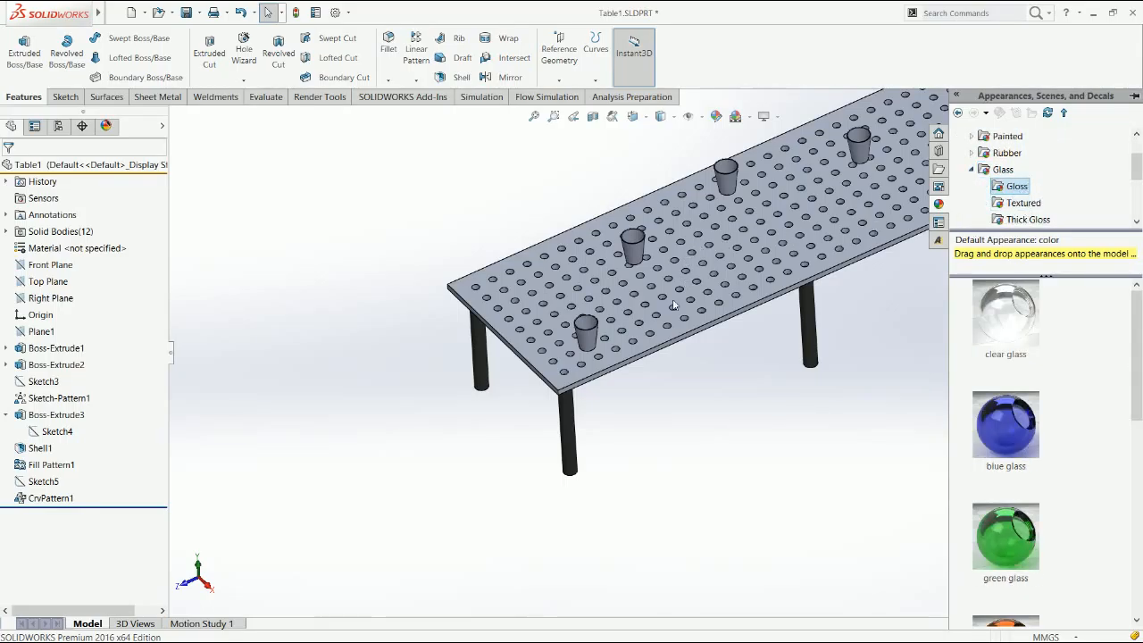
left_click_drag(1014, 323, 488, 390)
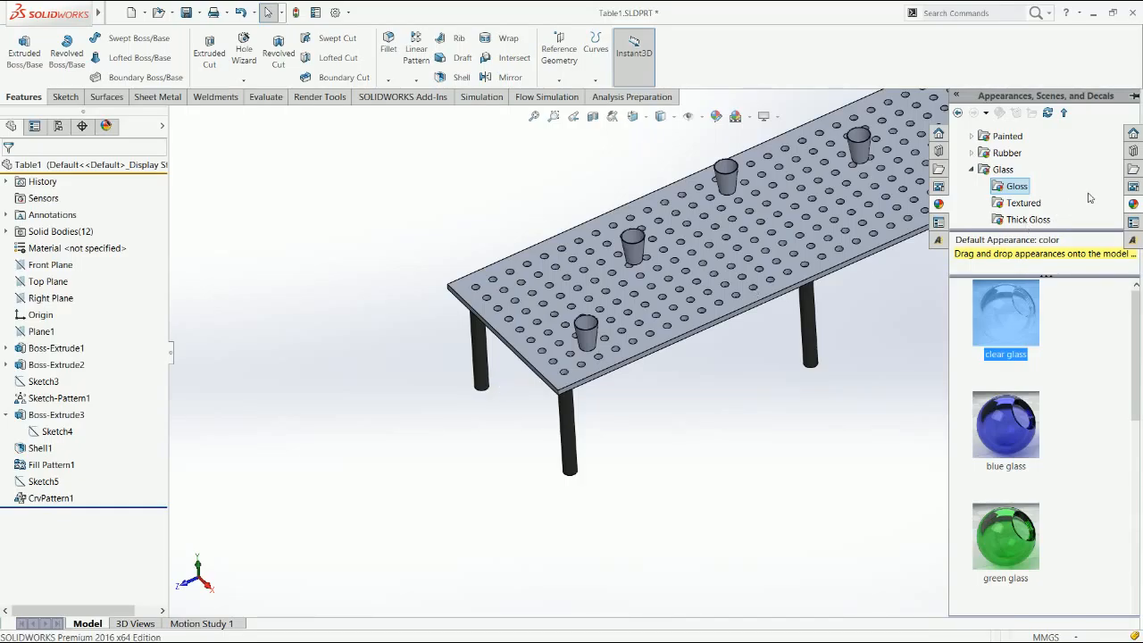
scroll(669, 290, "down", 5)
left_click_drag(1009, 322, 595, 223)
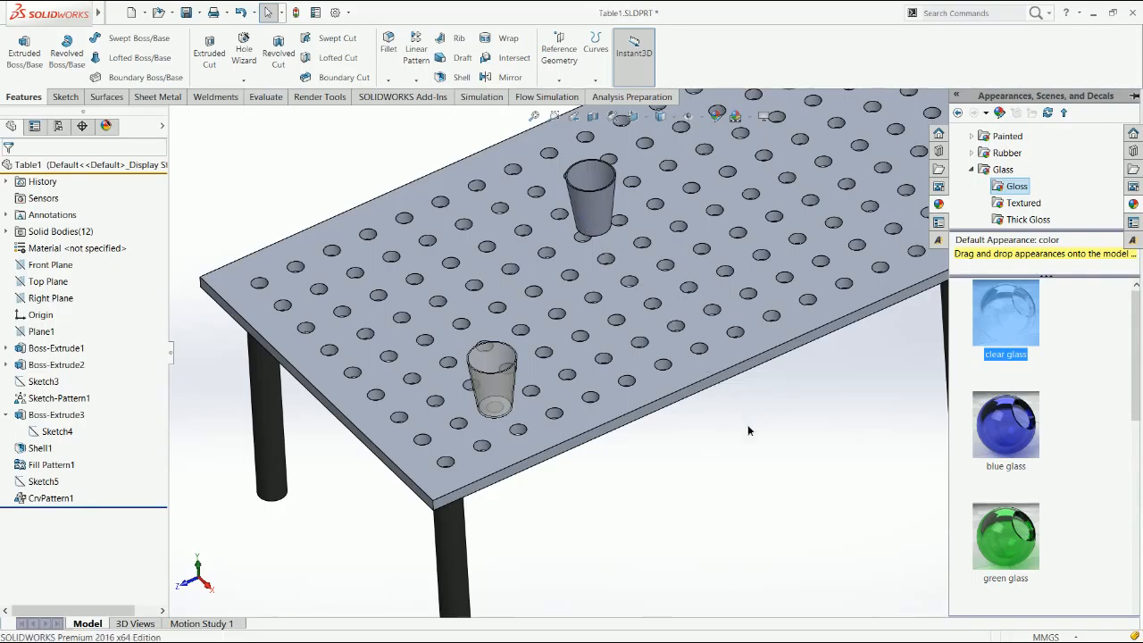
Step: Fit the whole table in a trimetric view and examine the legs, cups and perforated top from a lower angle
key("f")
key("ctrl+7")
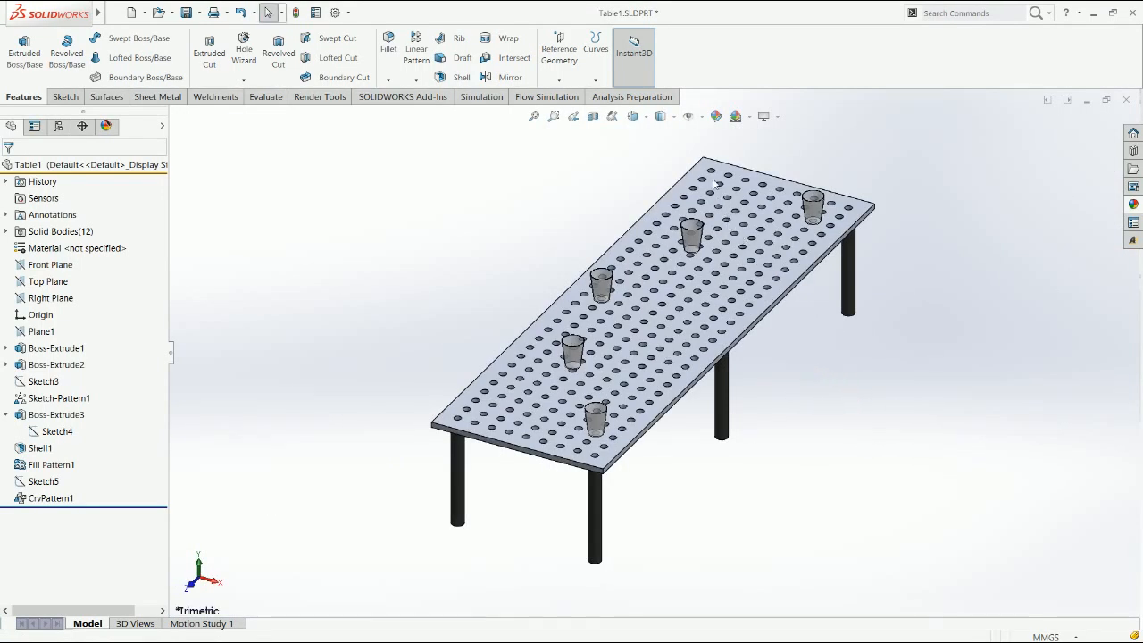
middle_click_drag(758, 265, 761, 136)
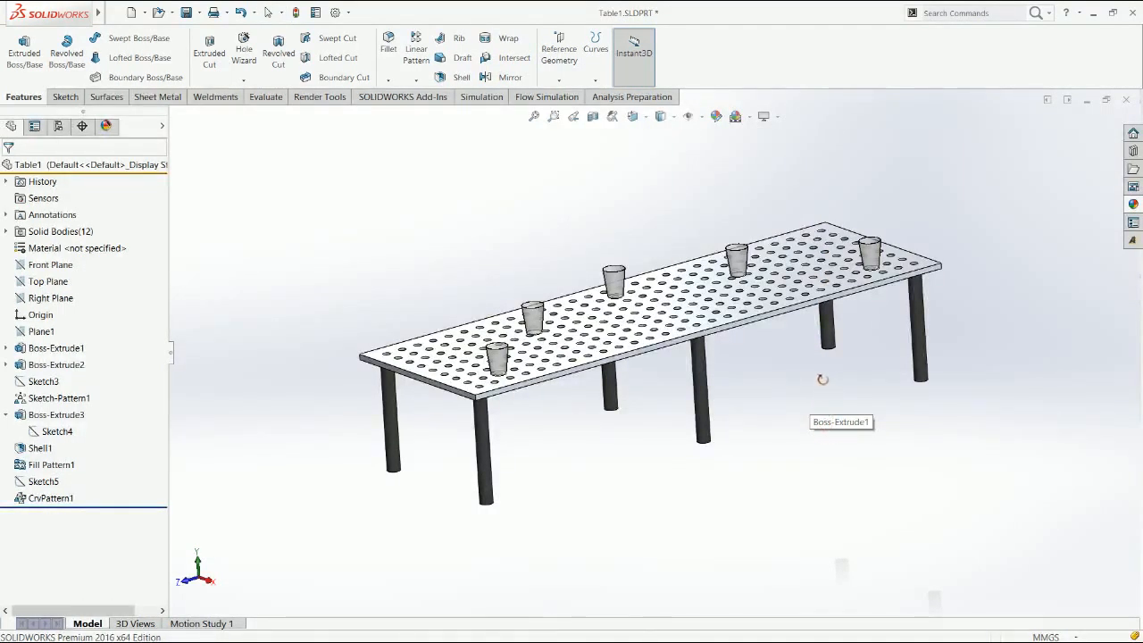
left_click(763, 116)
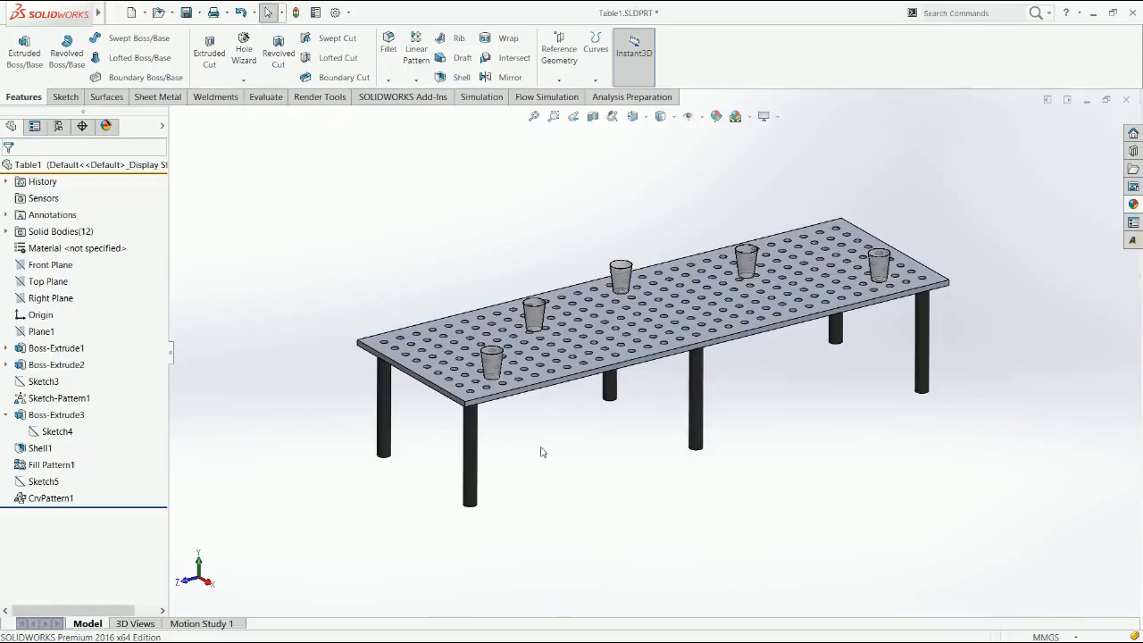
scroll(541, 451, "down", 2)
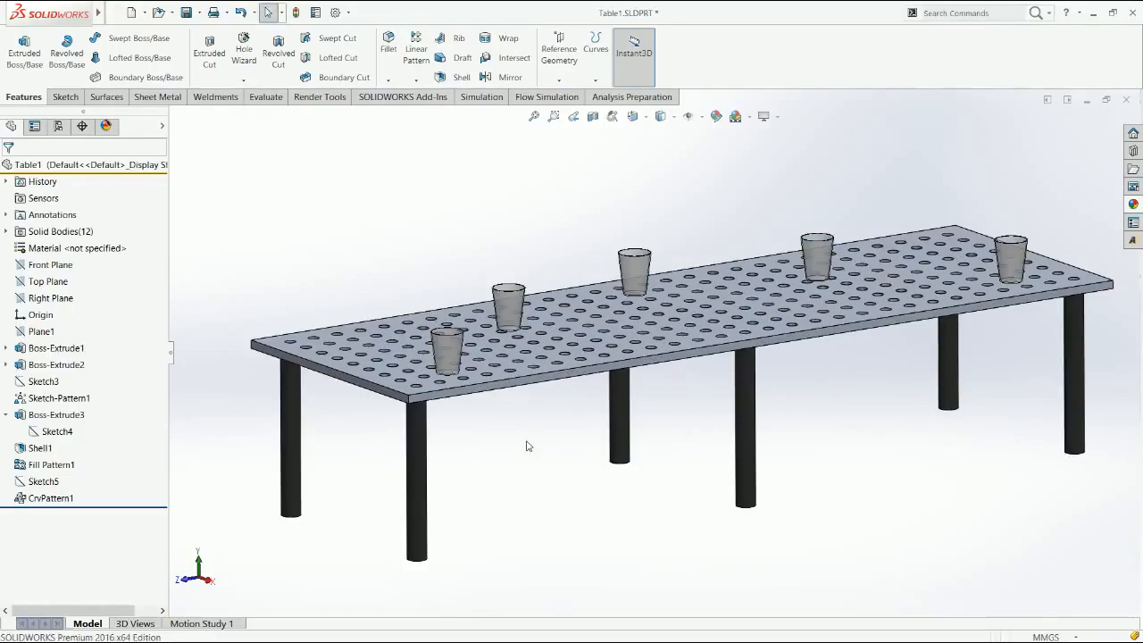